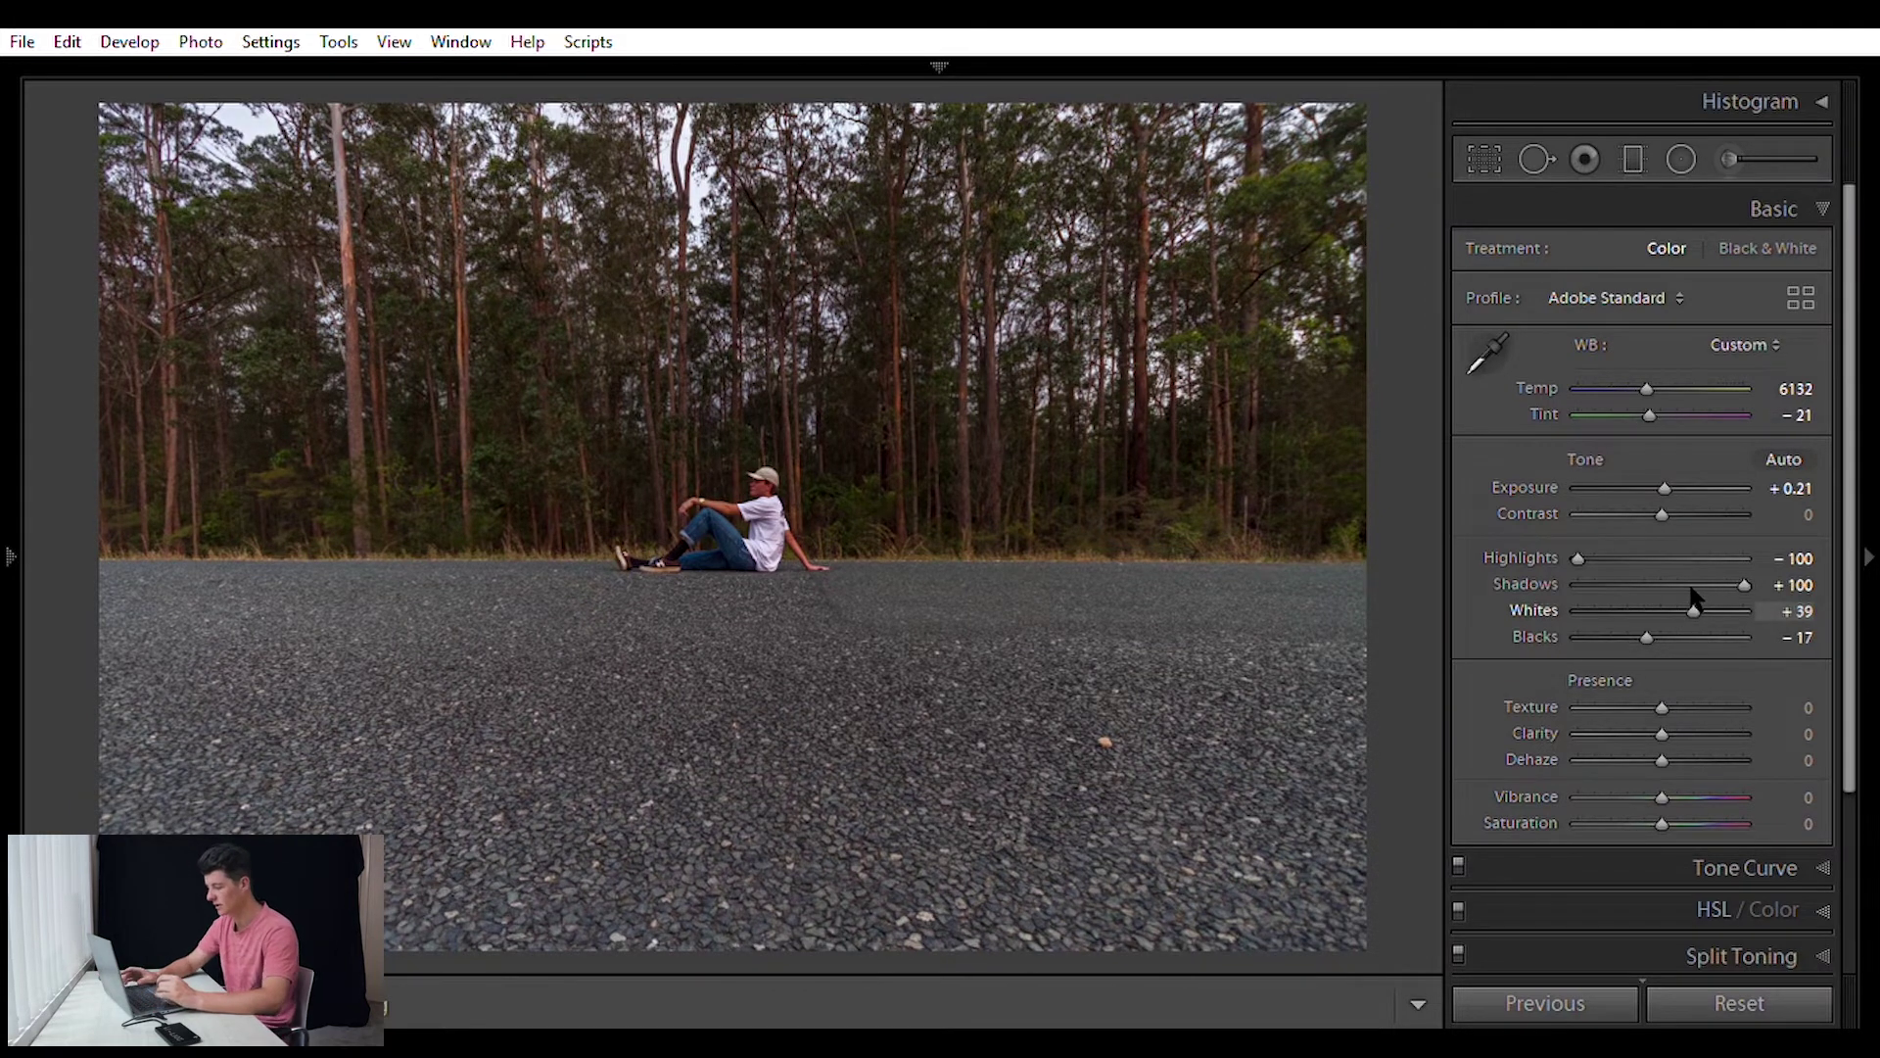
Set Whites to +37 and reset both Shadows and Highlights to 0.
drag(1695, 597, 1691, 597)
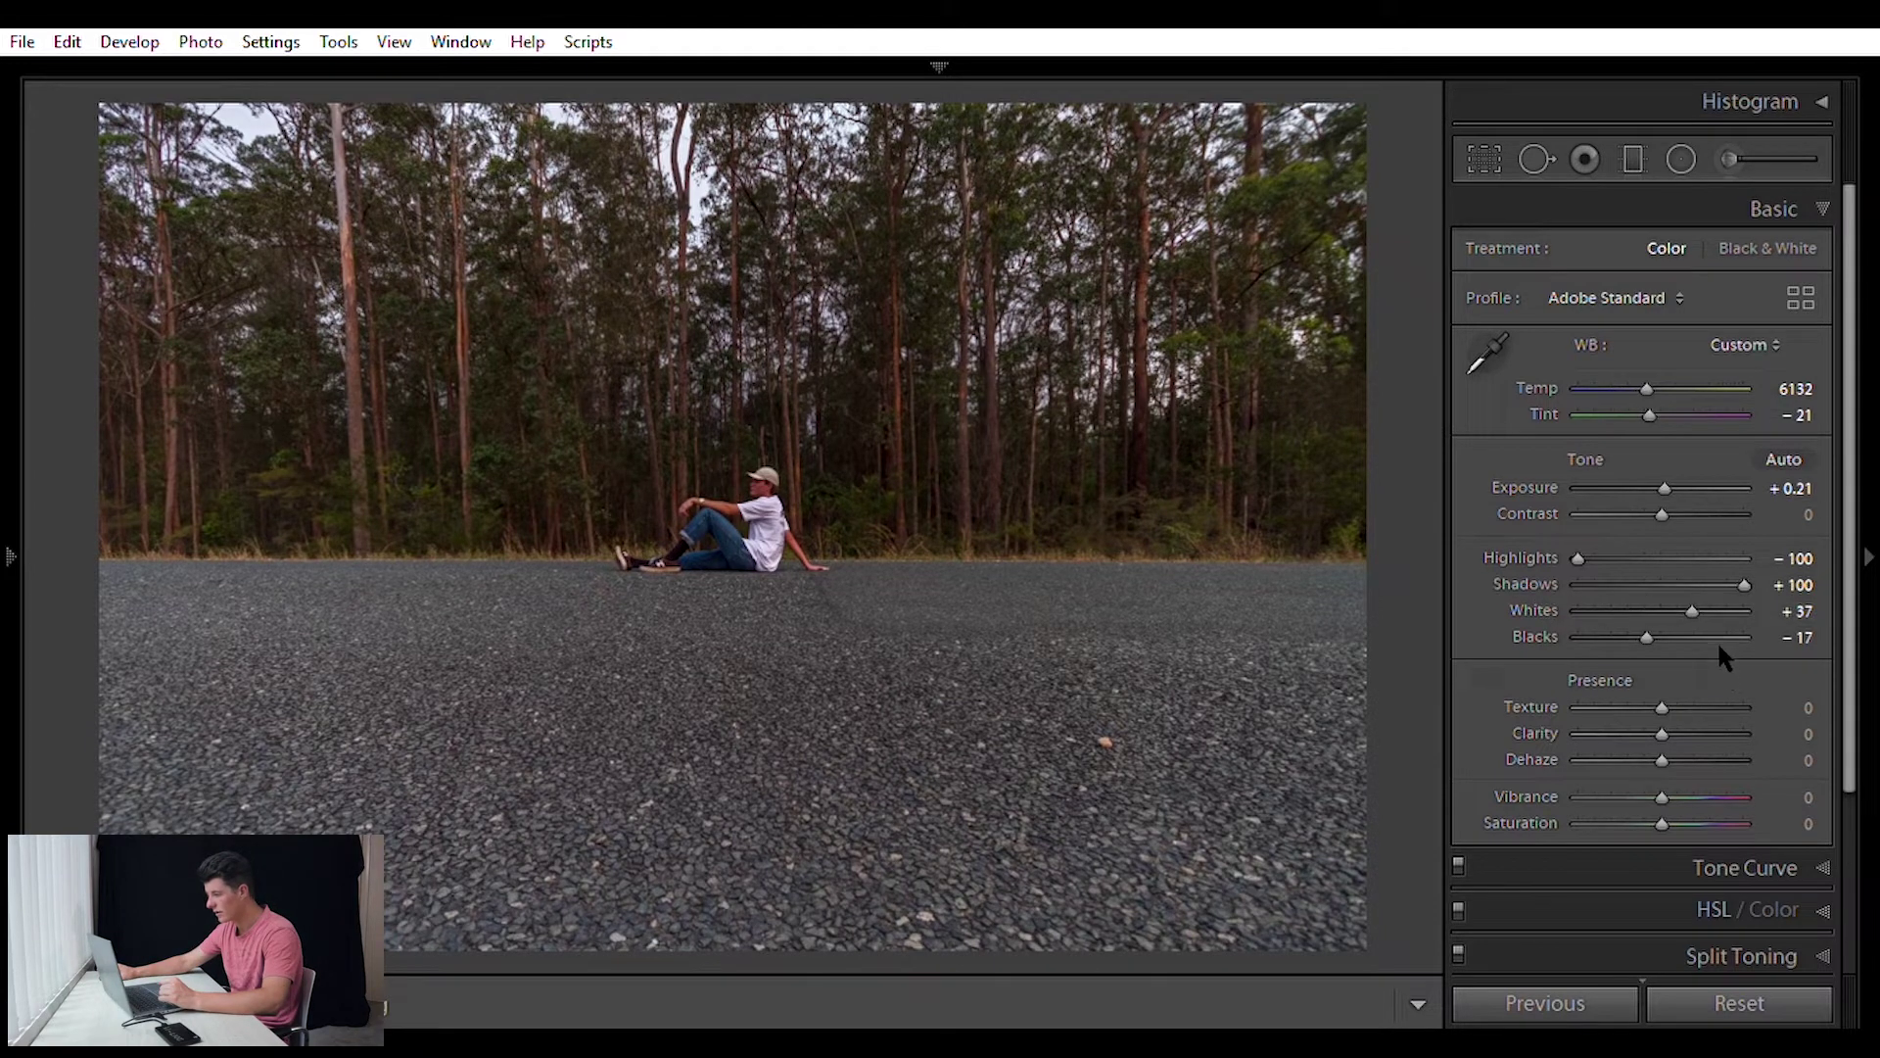
double_click(1541, 584)
double_click(1537, 554)
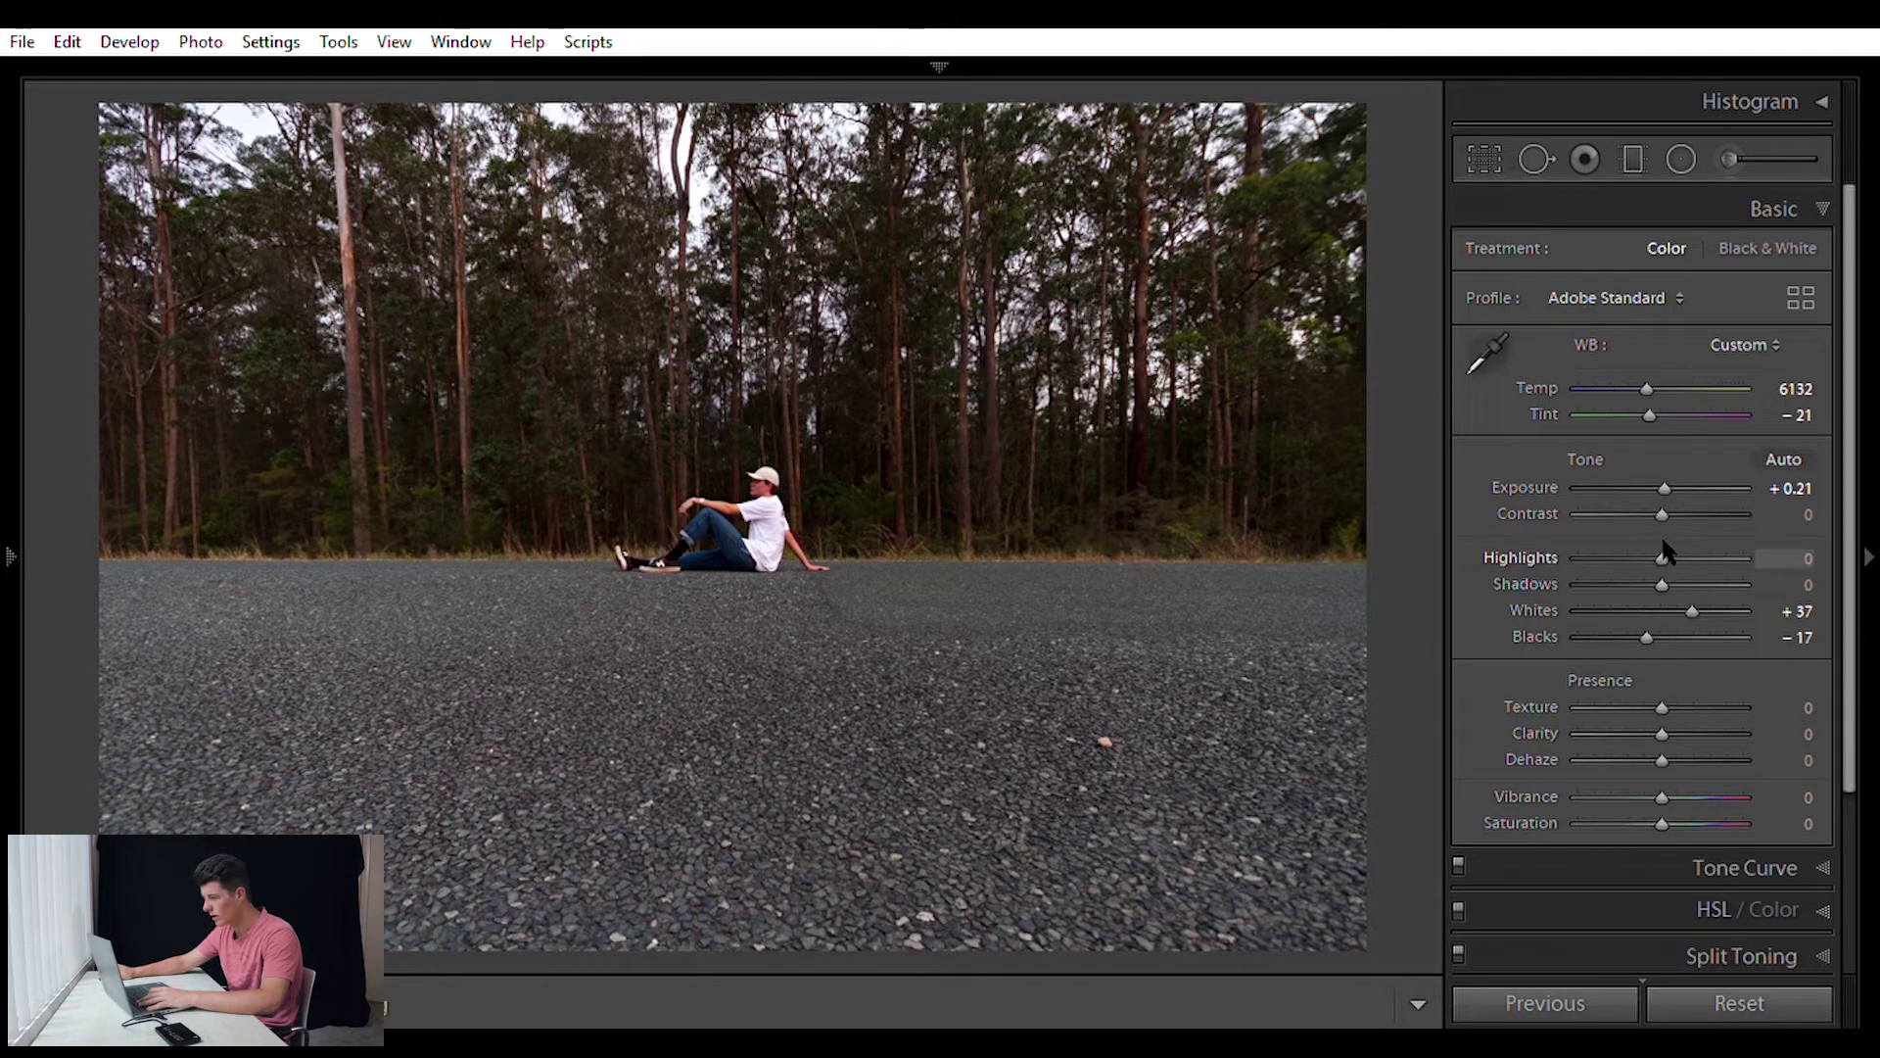
Lower Highlights to −45 while checking the detail in the seated man's white shirt up close.
drag(1658, 553, 1633, 555)
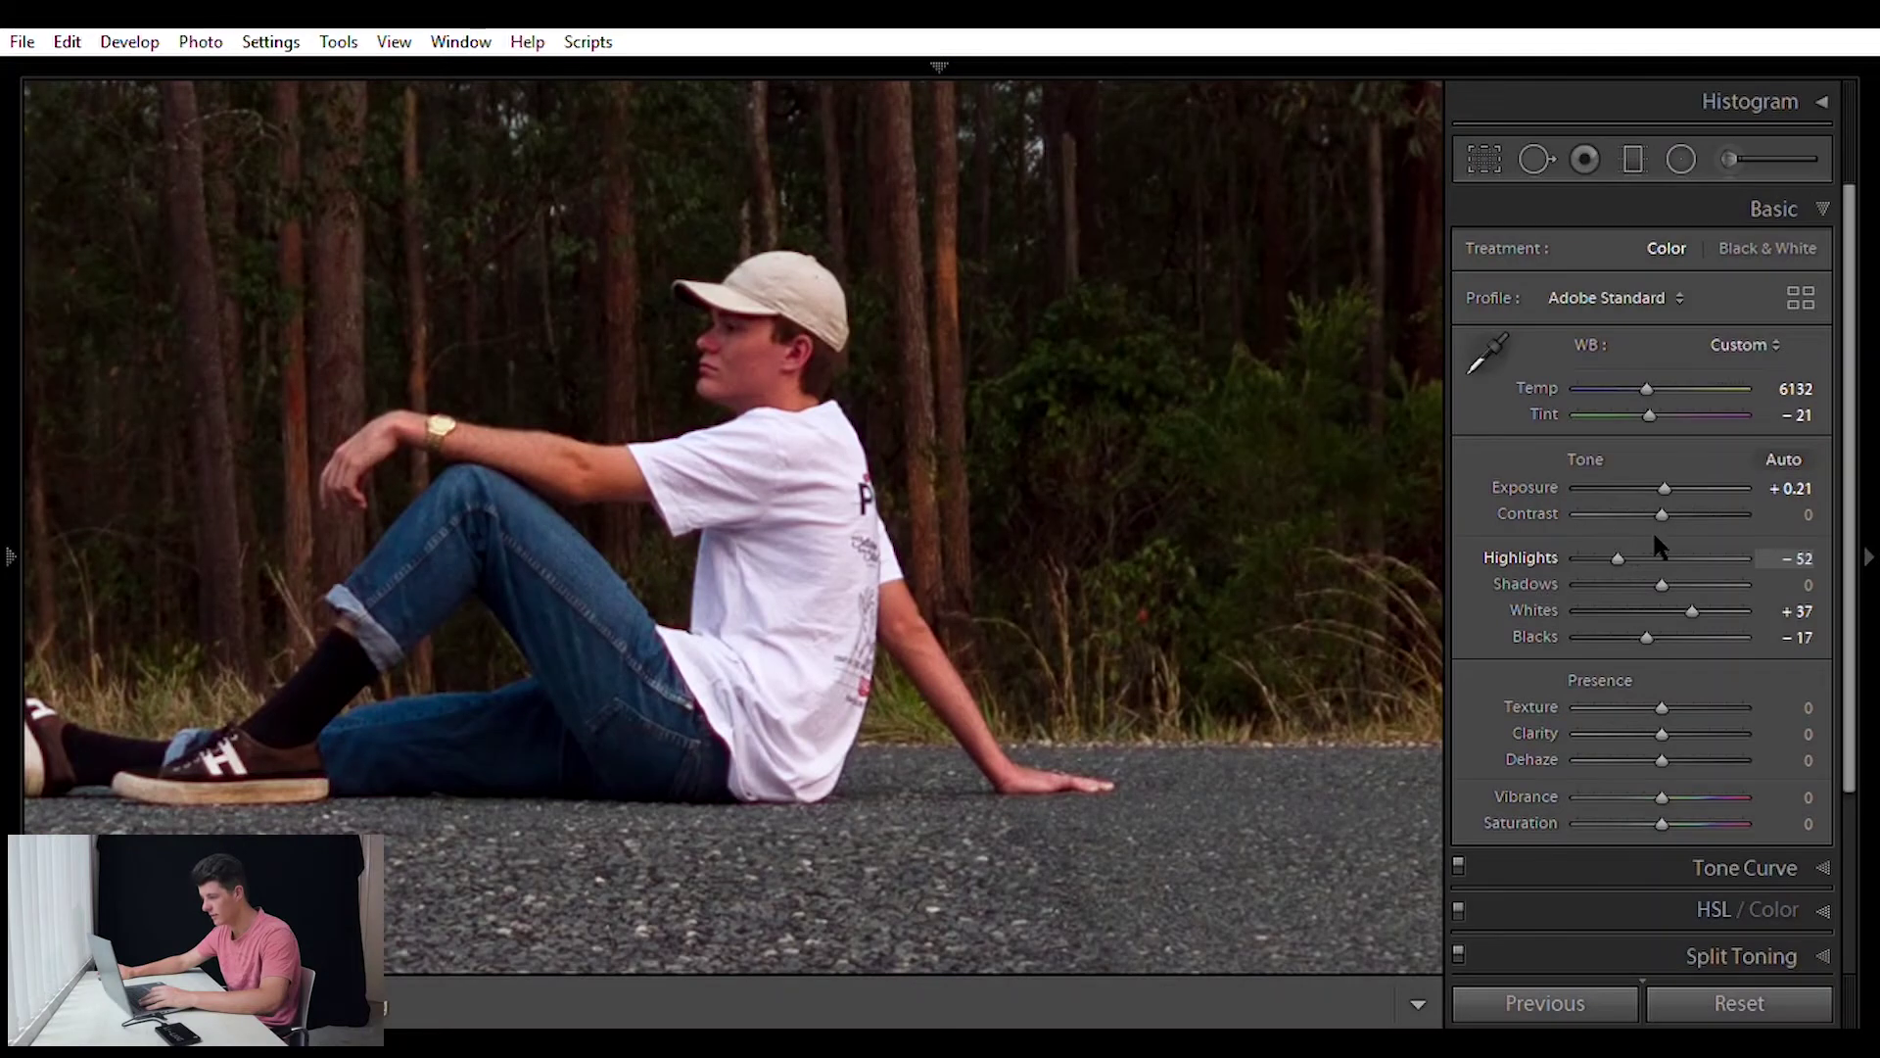
key(ctrl+z)
click(1629, 548)
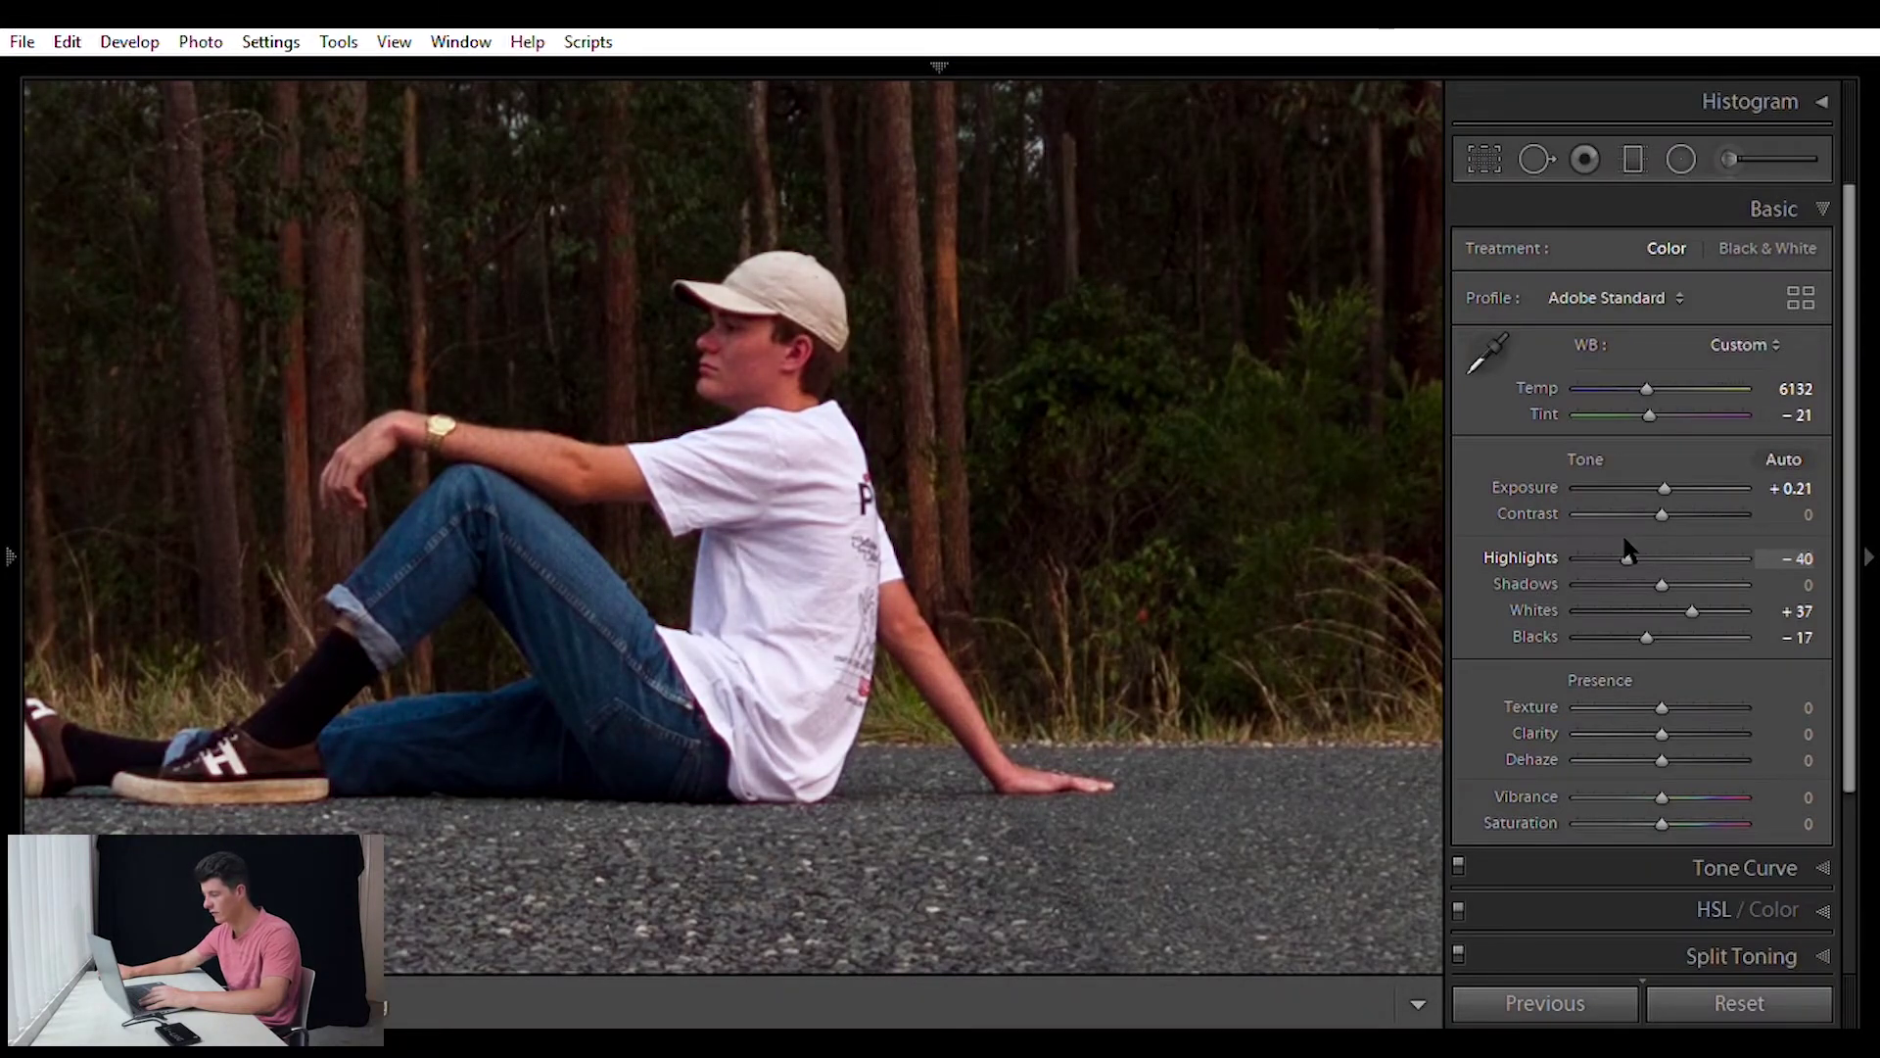
scroll(1624, 545, down, 2)
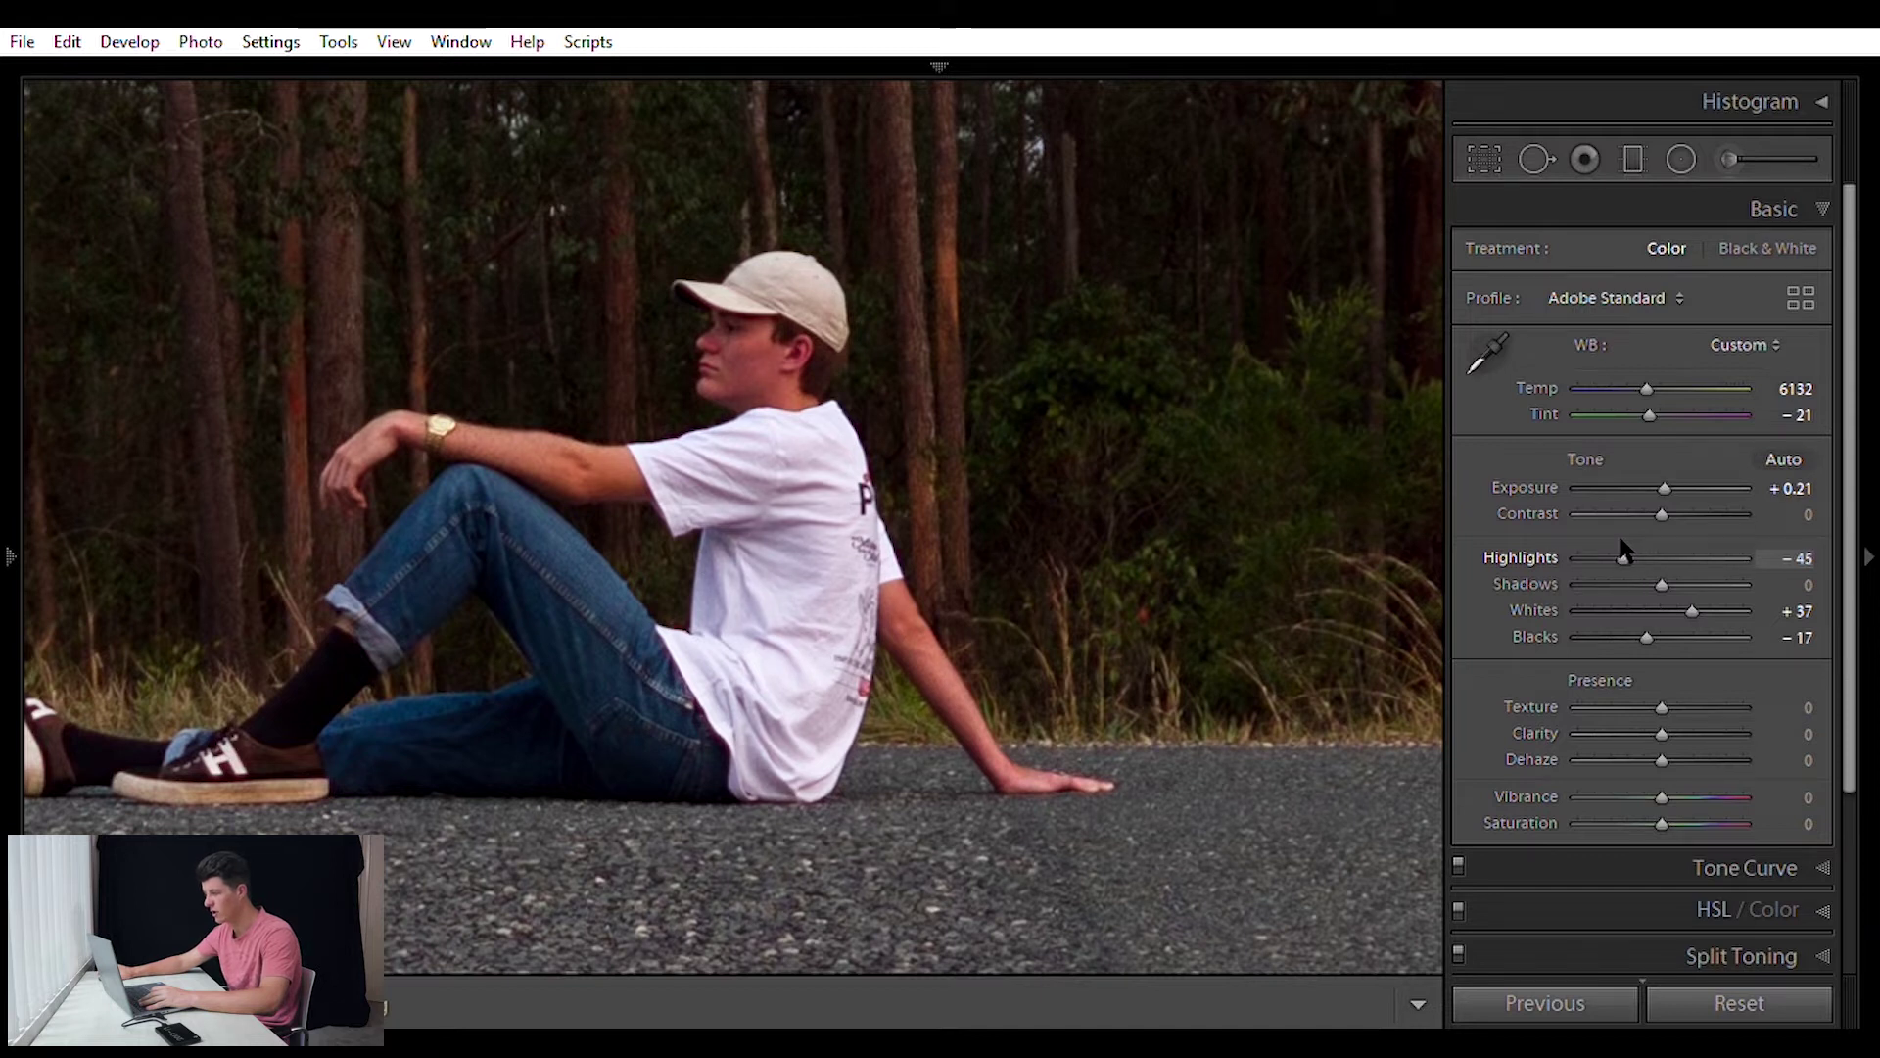
click(626, 538)
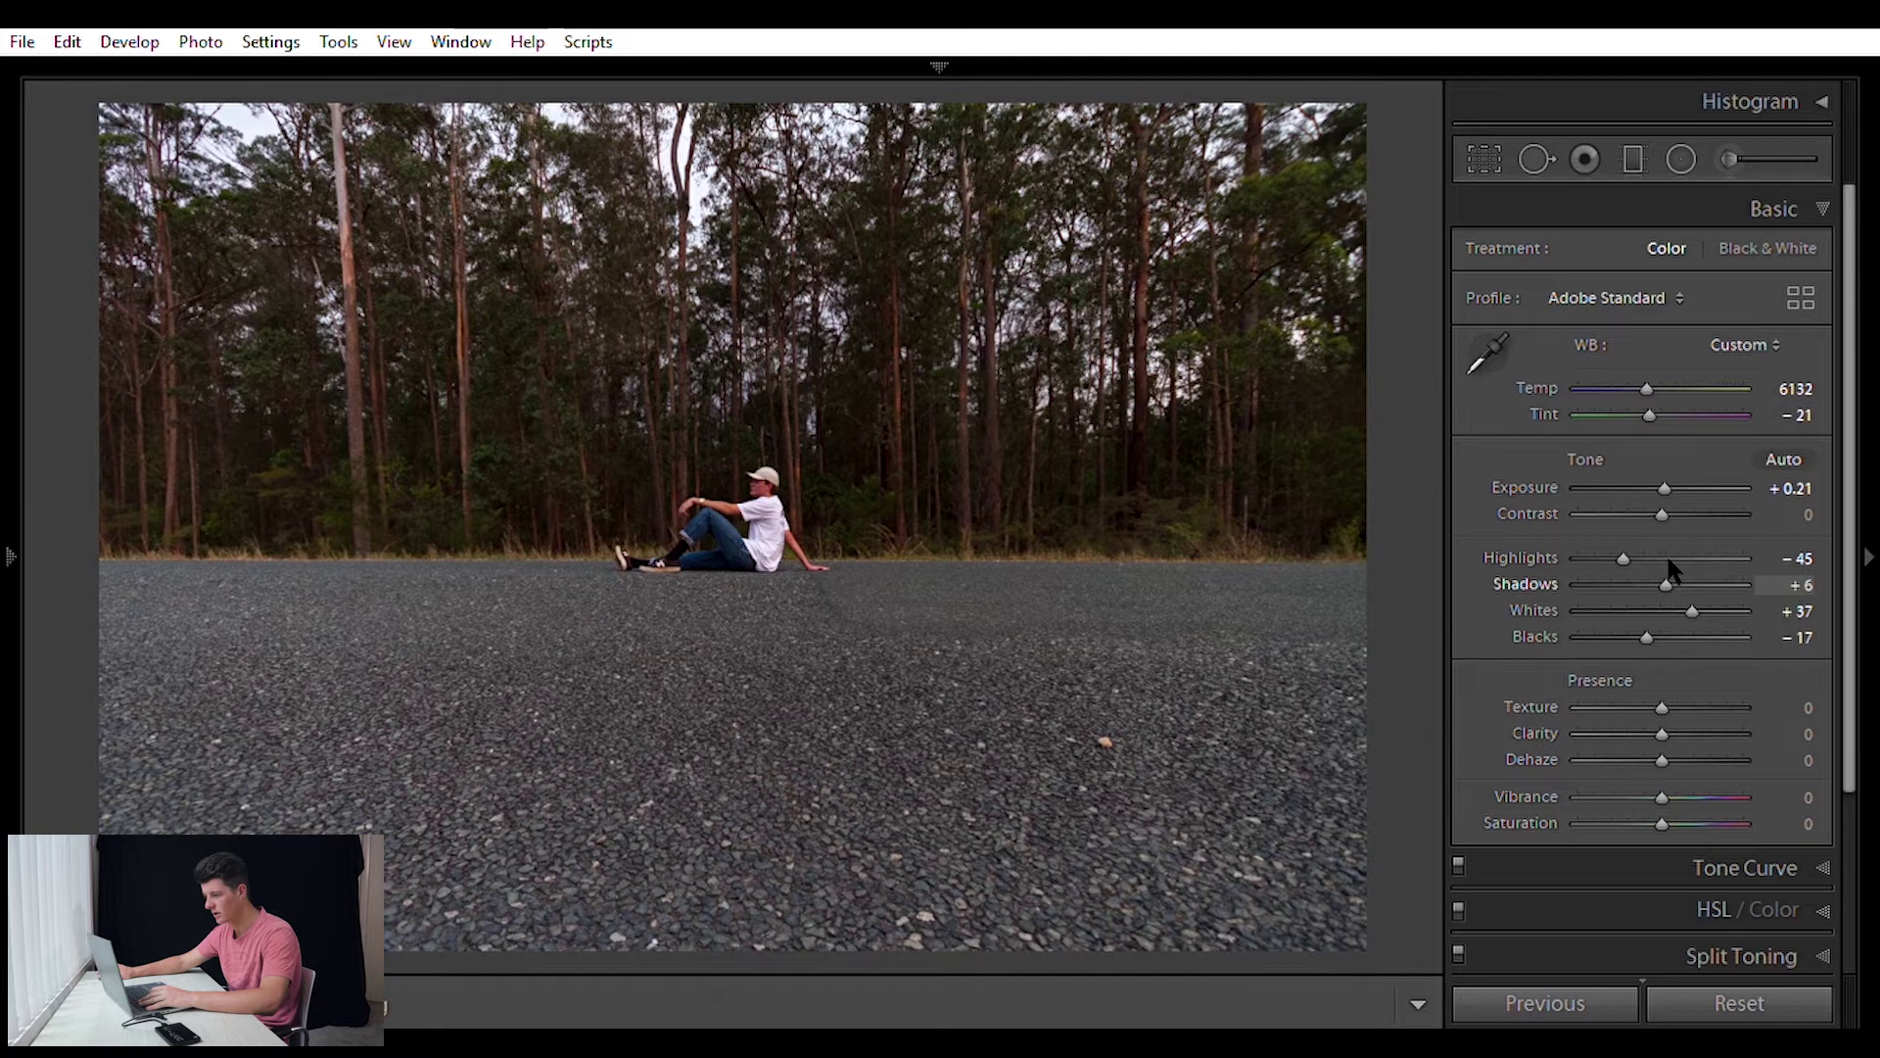
Raise Shadows to +24 and compare the edited photo with its unedited version.
scroll(1680, 572, up, 2)
drag(1679, 563, 1685, 574)
key(backslash)
key(backslash)
key(backslash)
key(backslash)
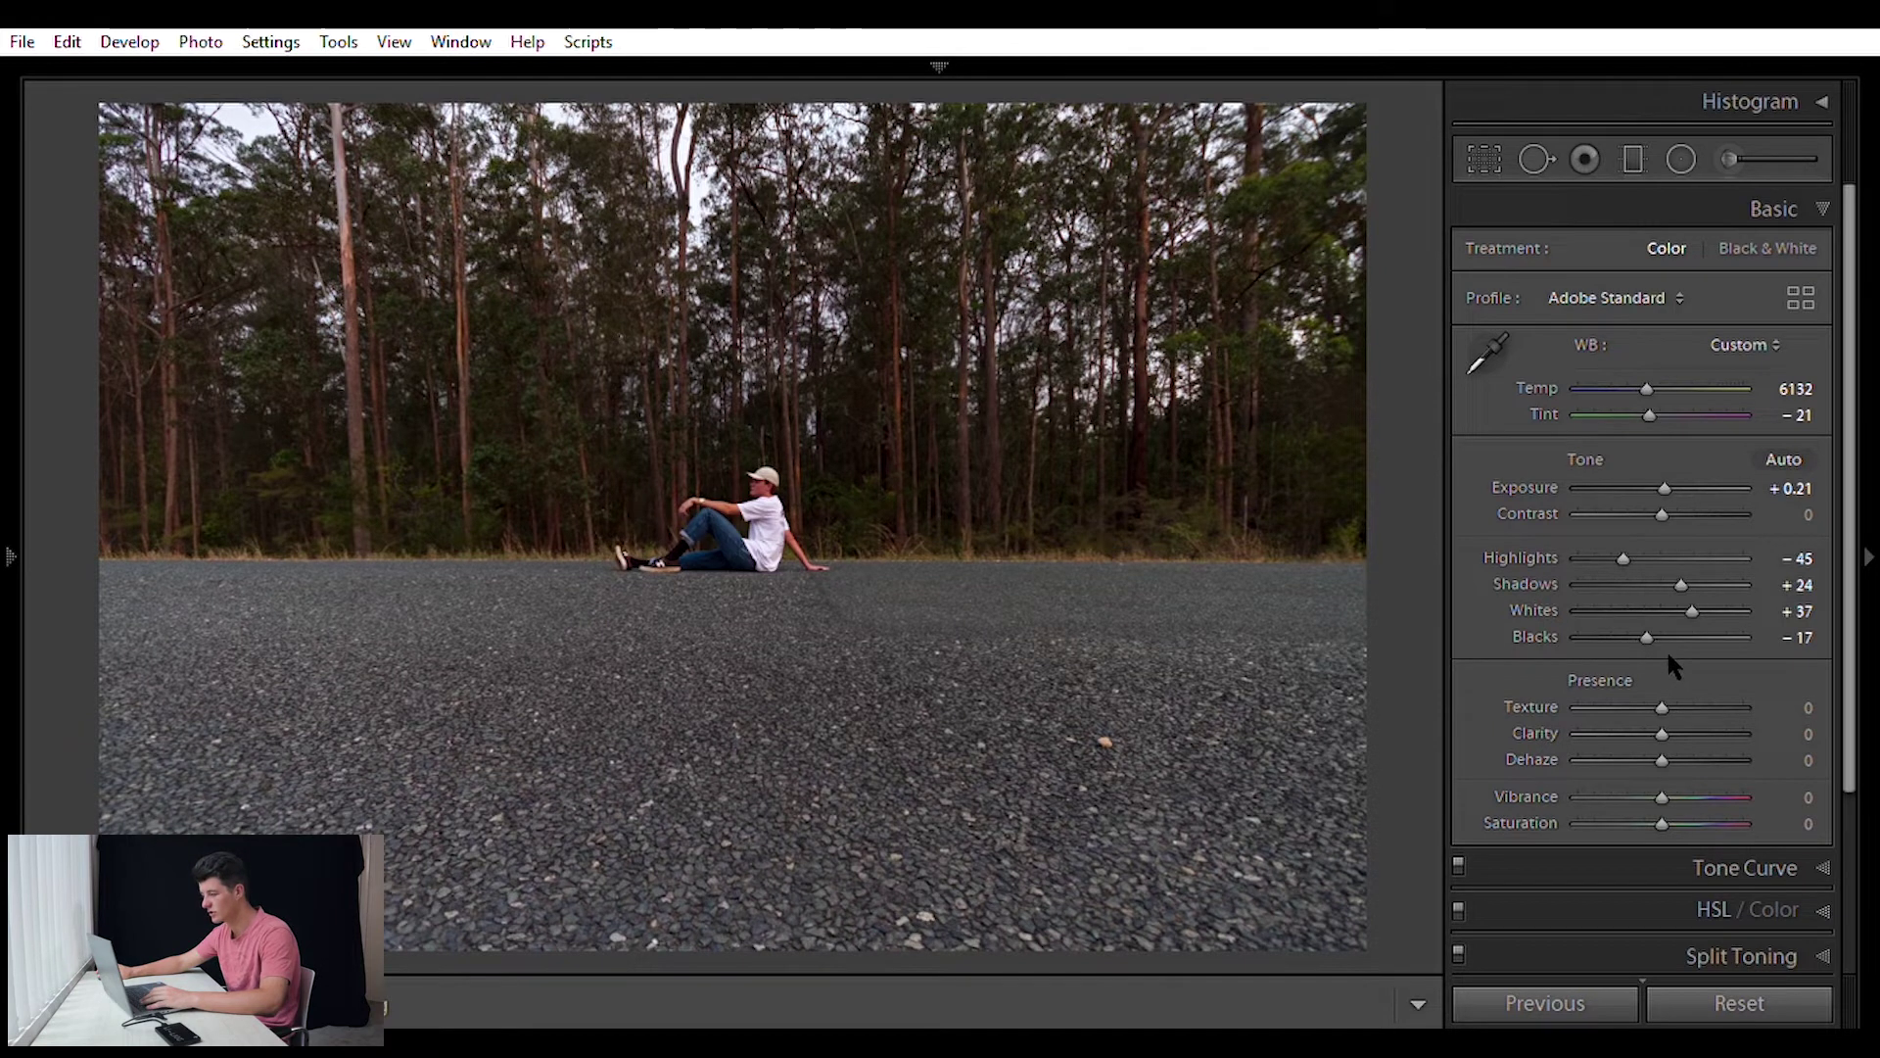
Set Texture to +4, Clarity to +14 and Dehaze to +12, checking the result against the original photo.
drag(1662, 707, 1664, 707)
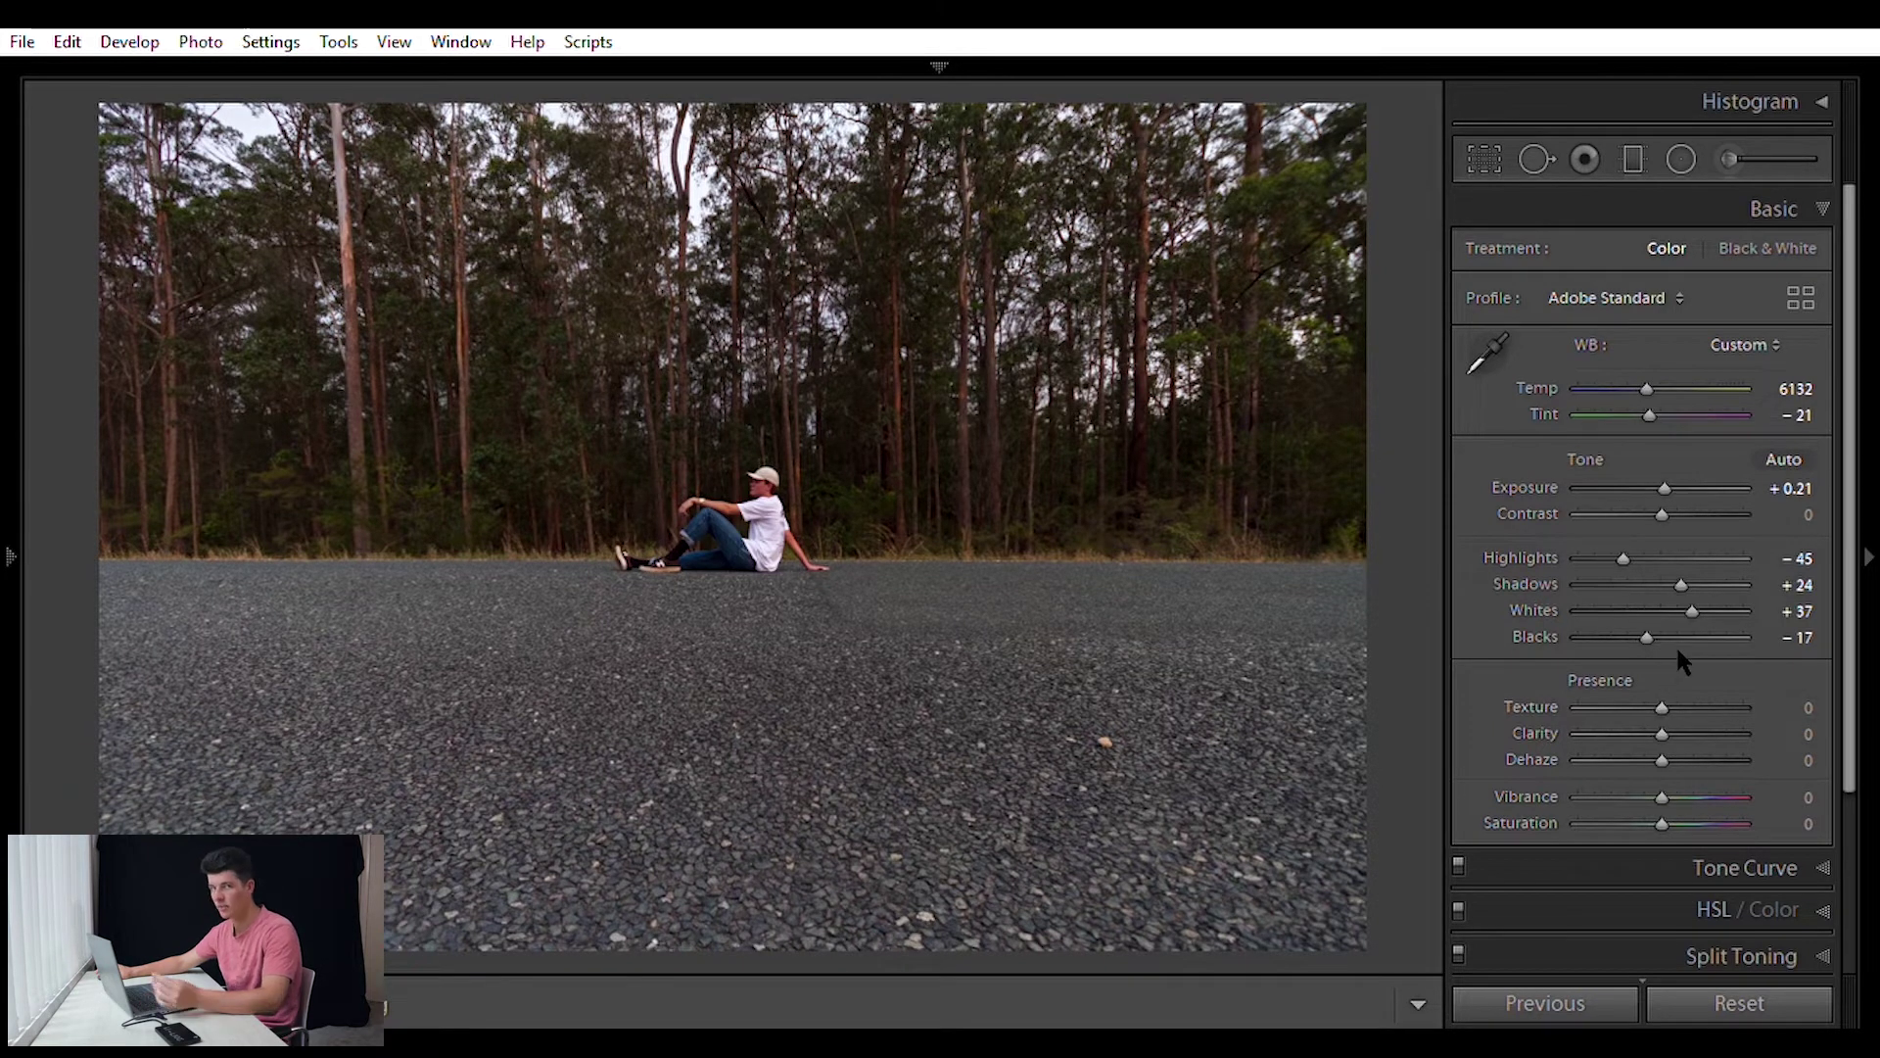
double_click(1663, 711)
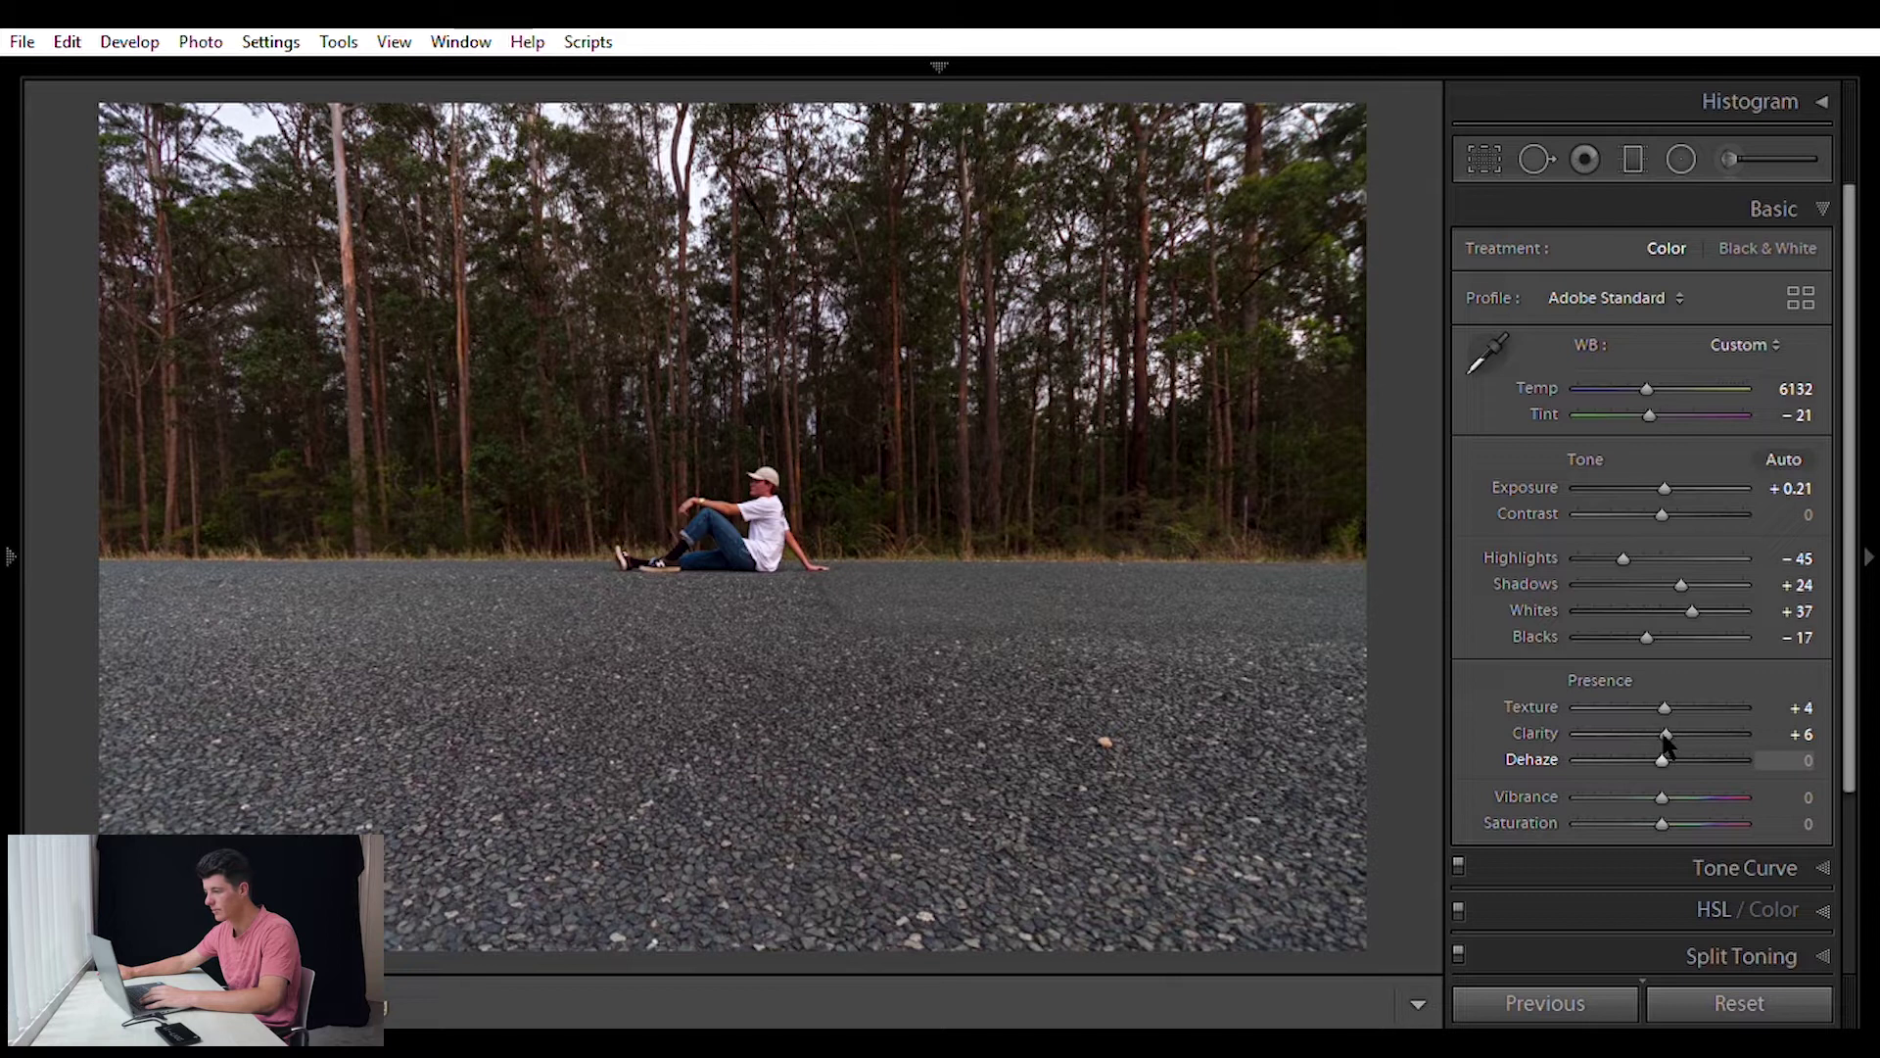
drag(1666, 736, 1673, 746)
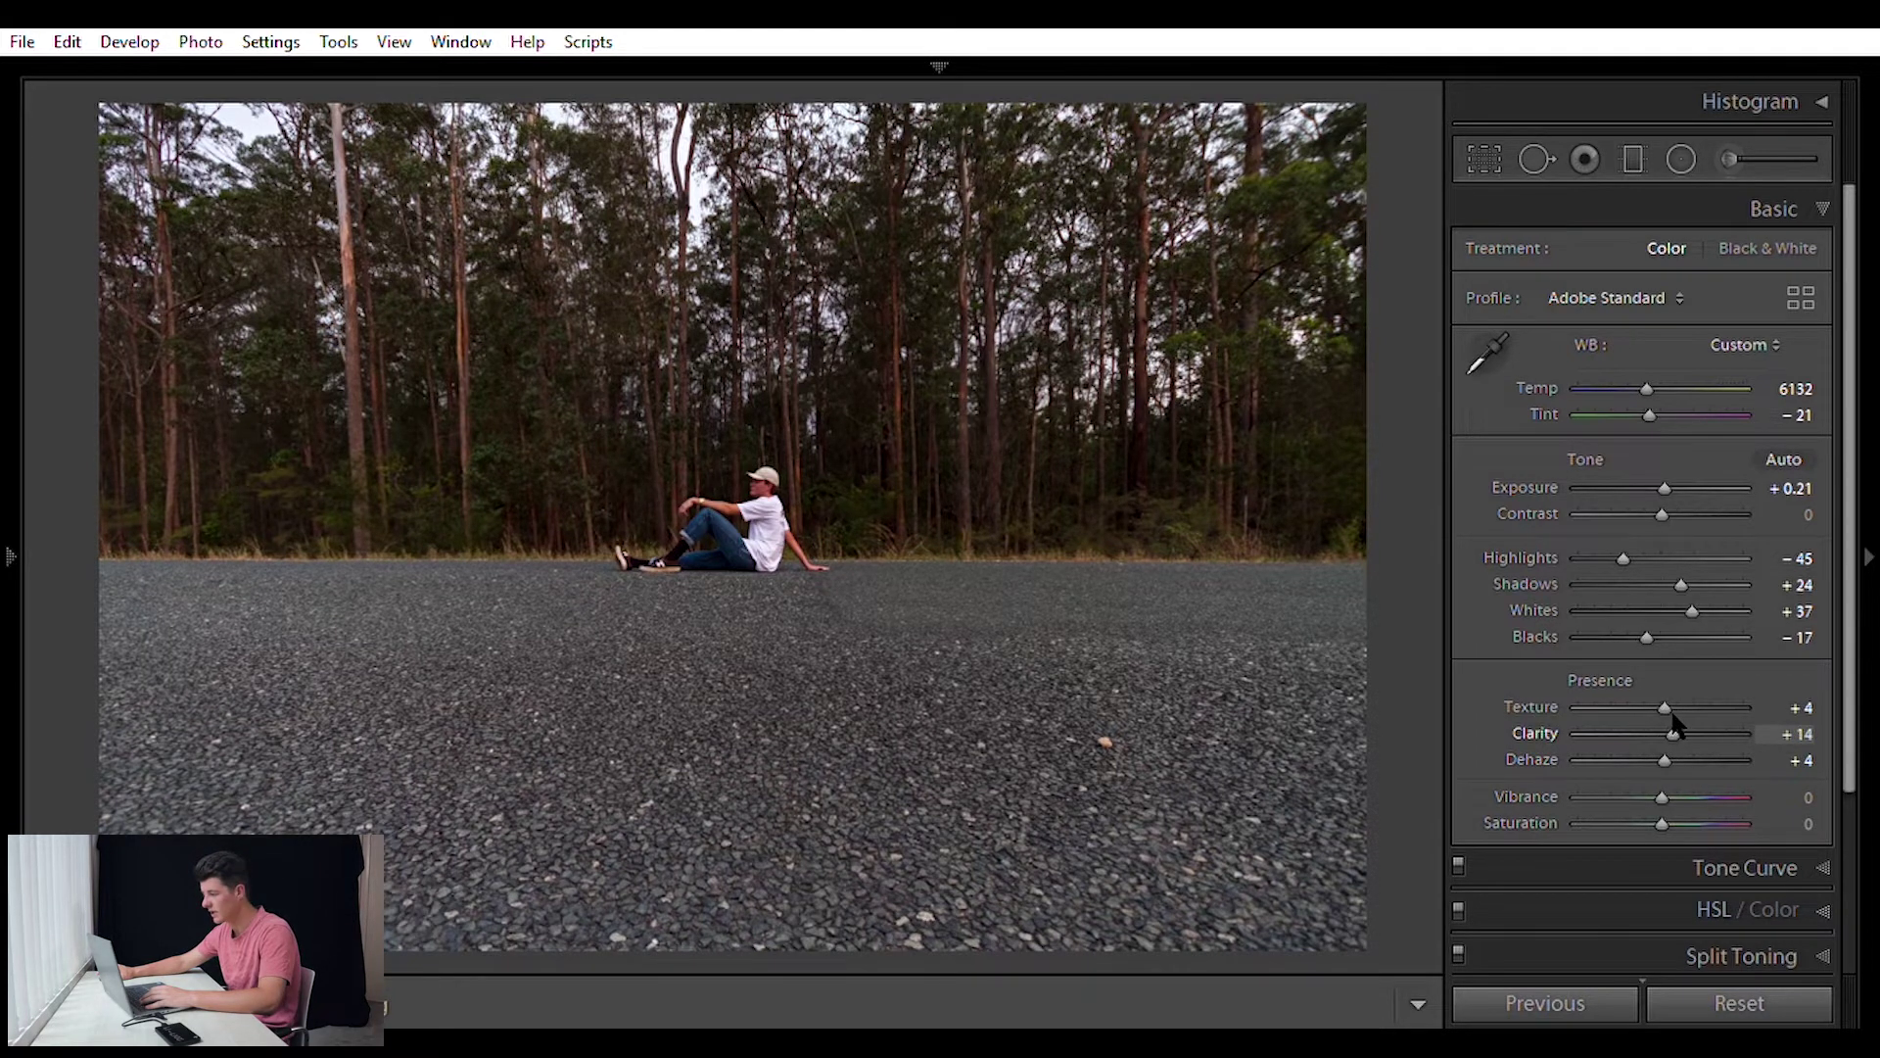
drag(1665, 758, 1669, 760)
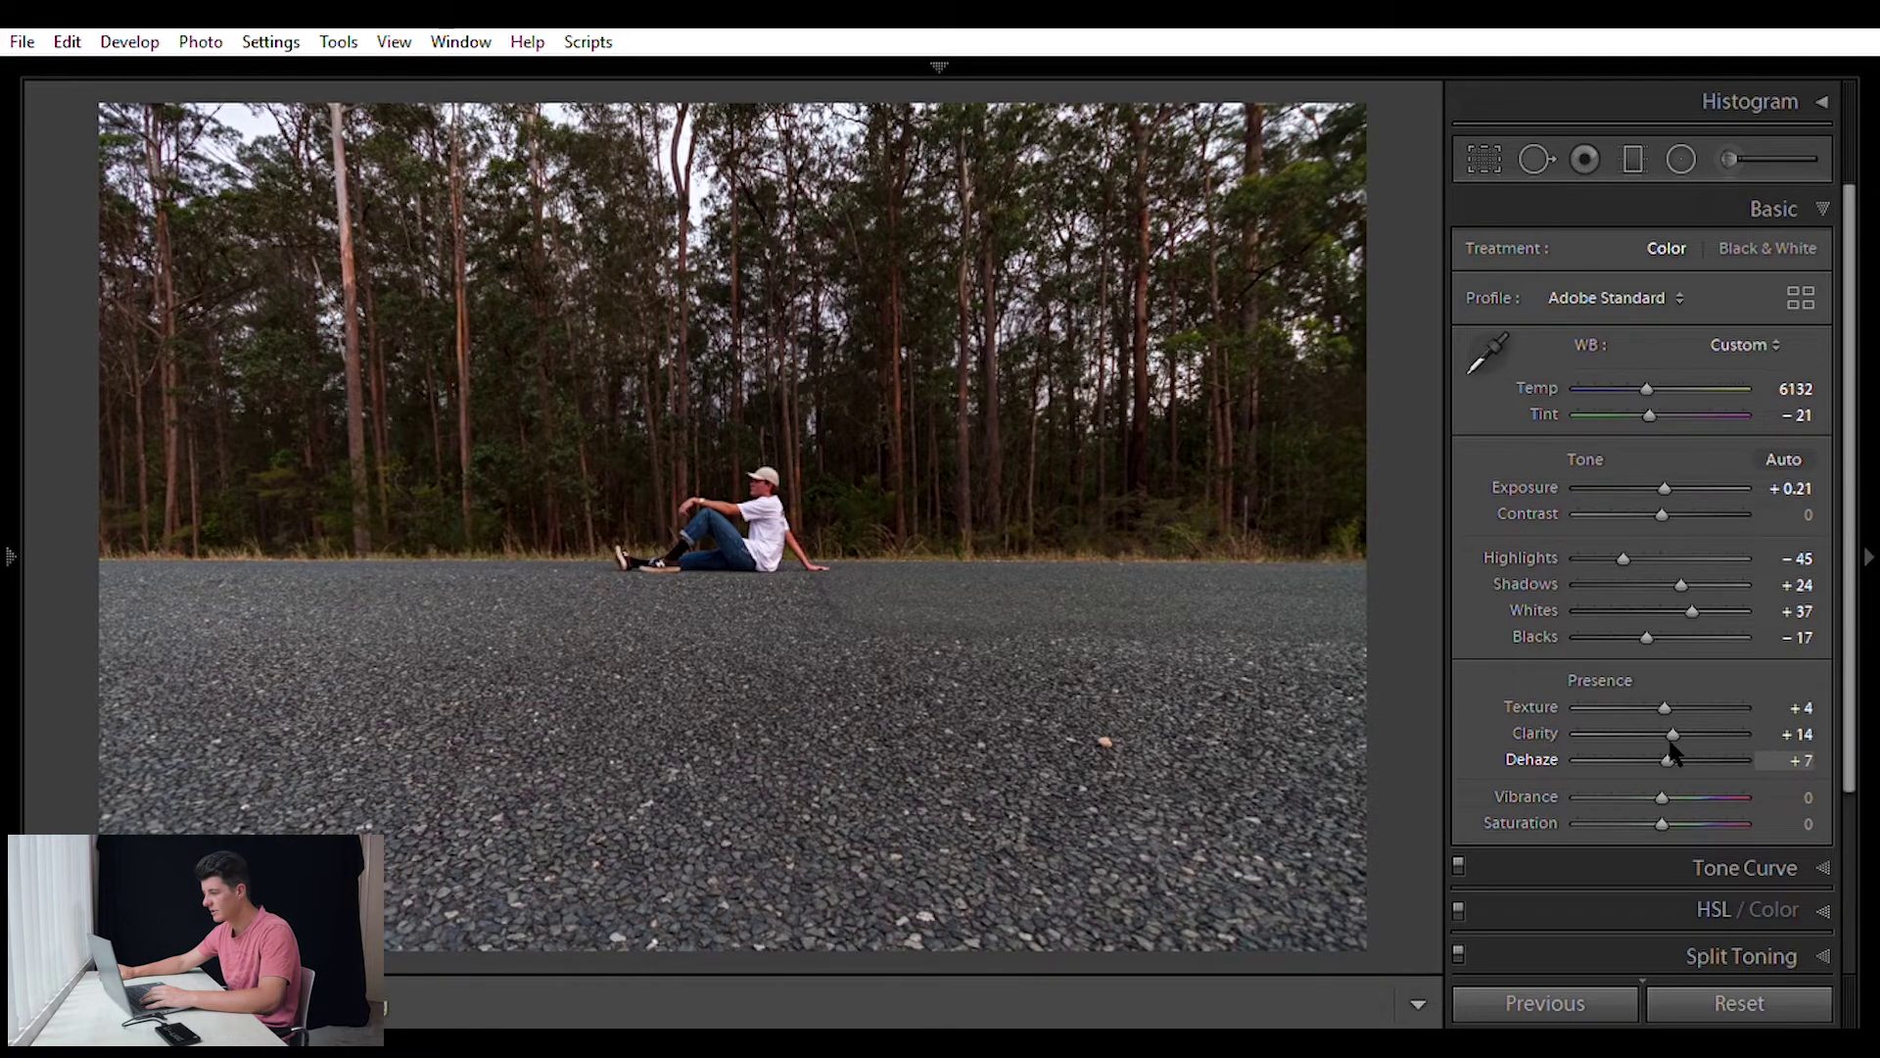
drag(1673, 756, 1675, 756)
key(backslash)
key(backslash)
key(backslash)
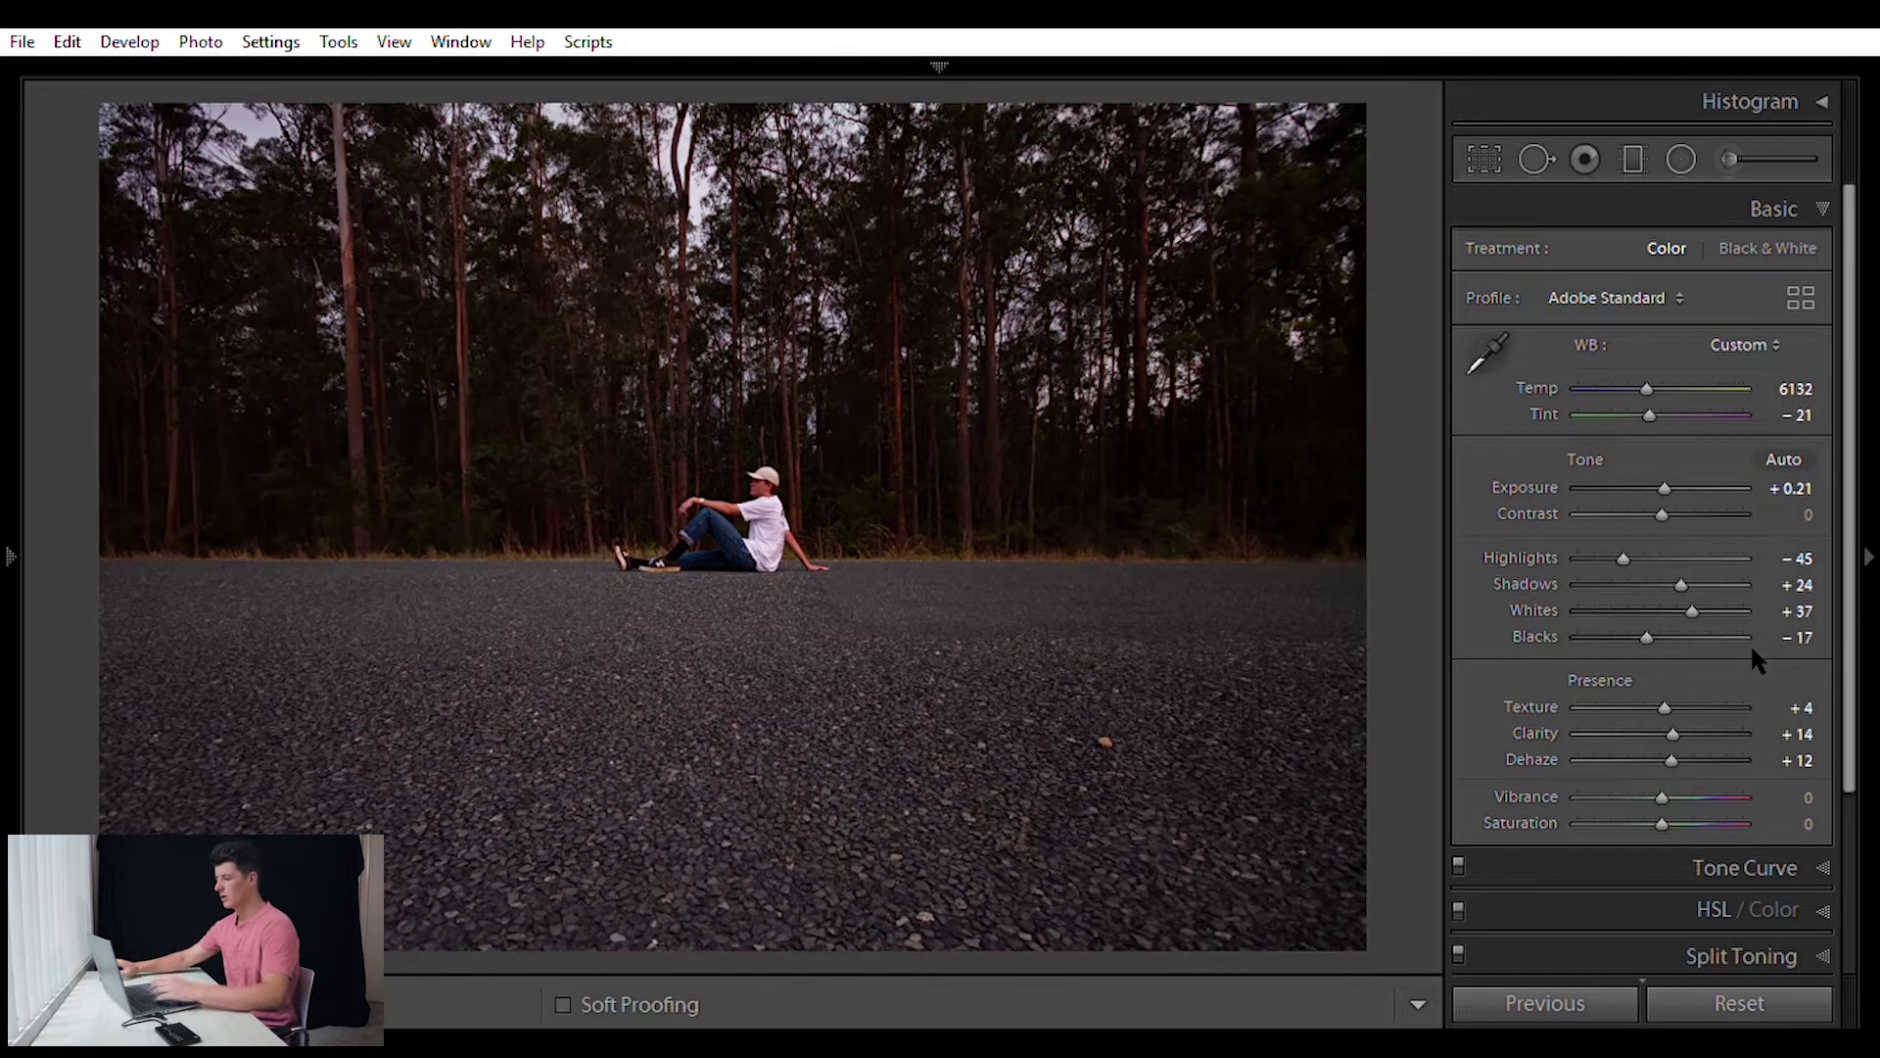
key(backslash)
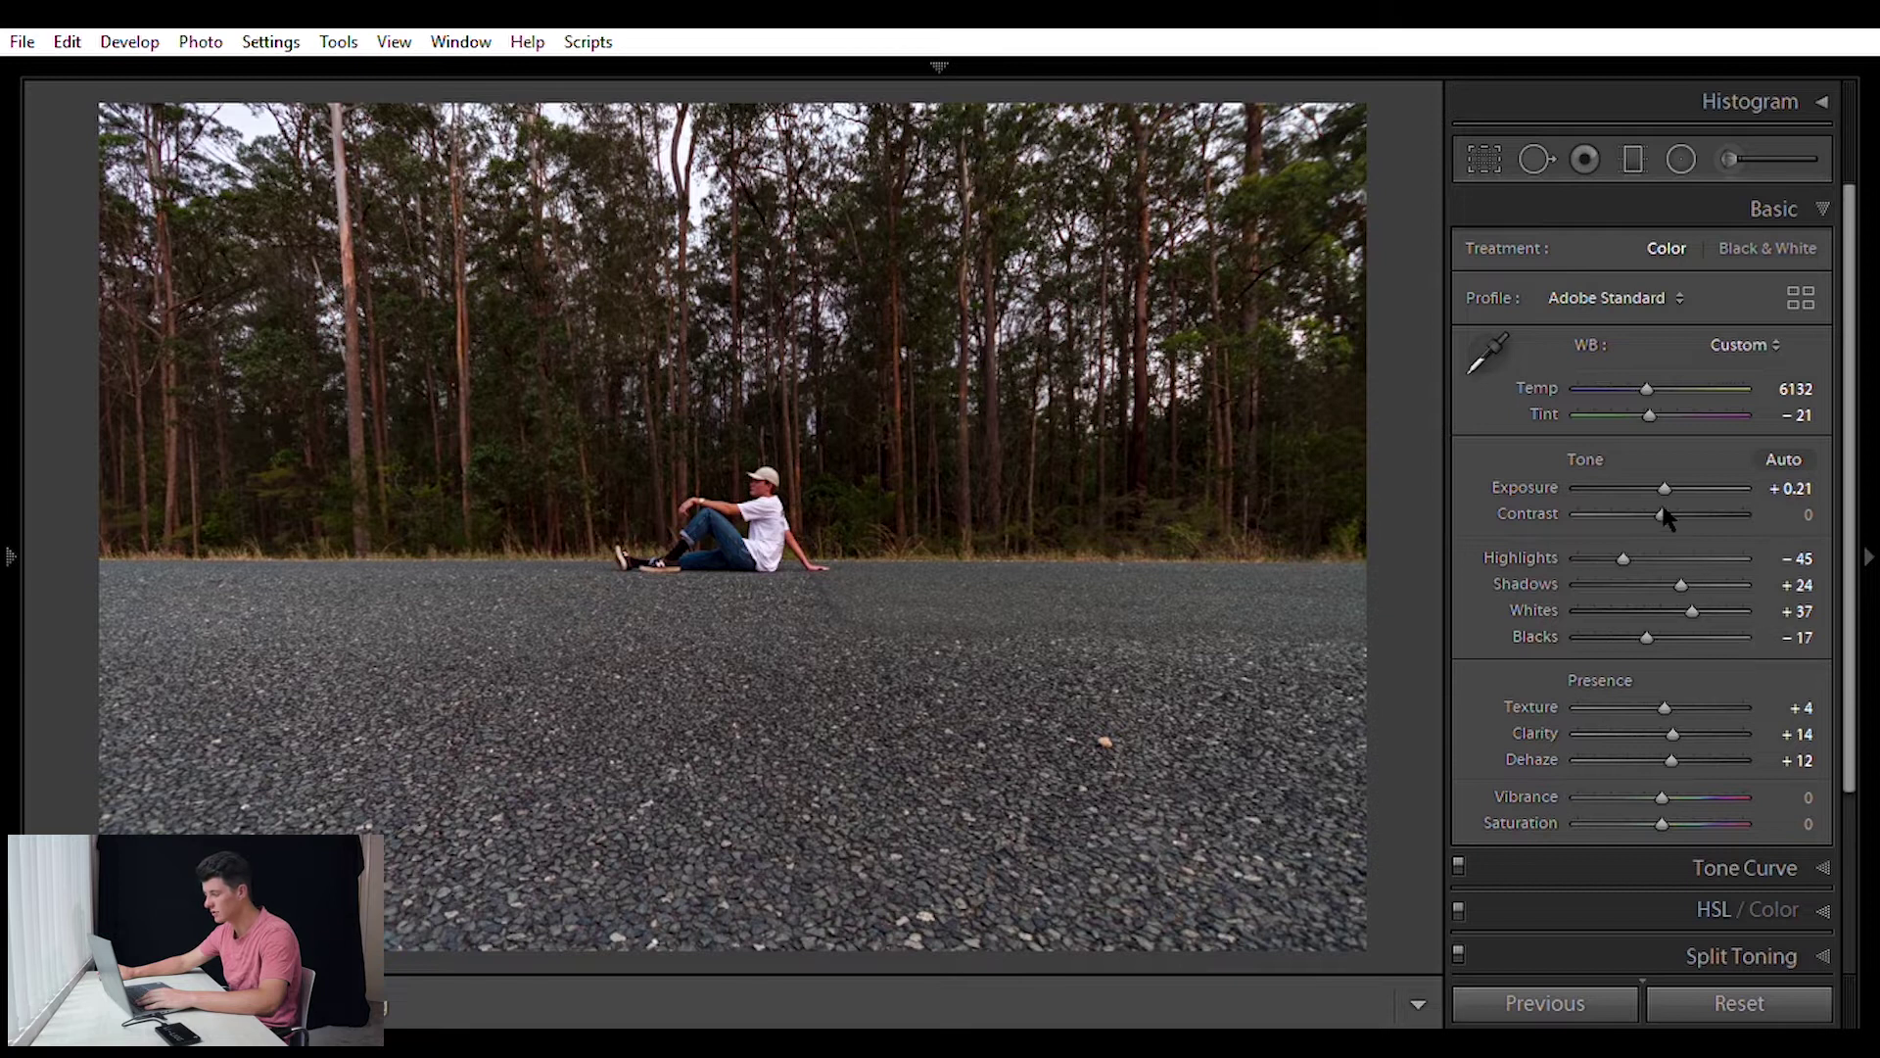
Set Contrast to +11 and Exposure to +0.31, and check the before and after views.
mouse_move(1665, 500)
mouse_down()
mouse_move(1687, 504)
mouse_move(1655, 505)
mouse_up()
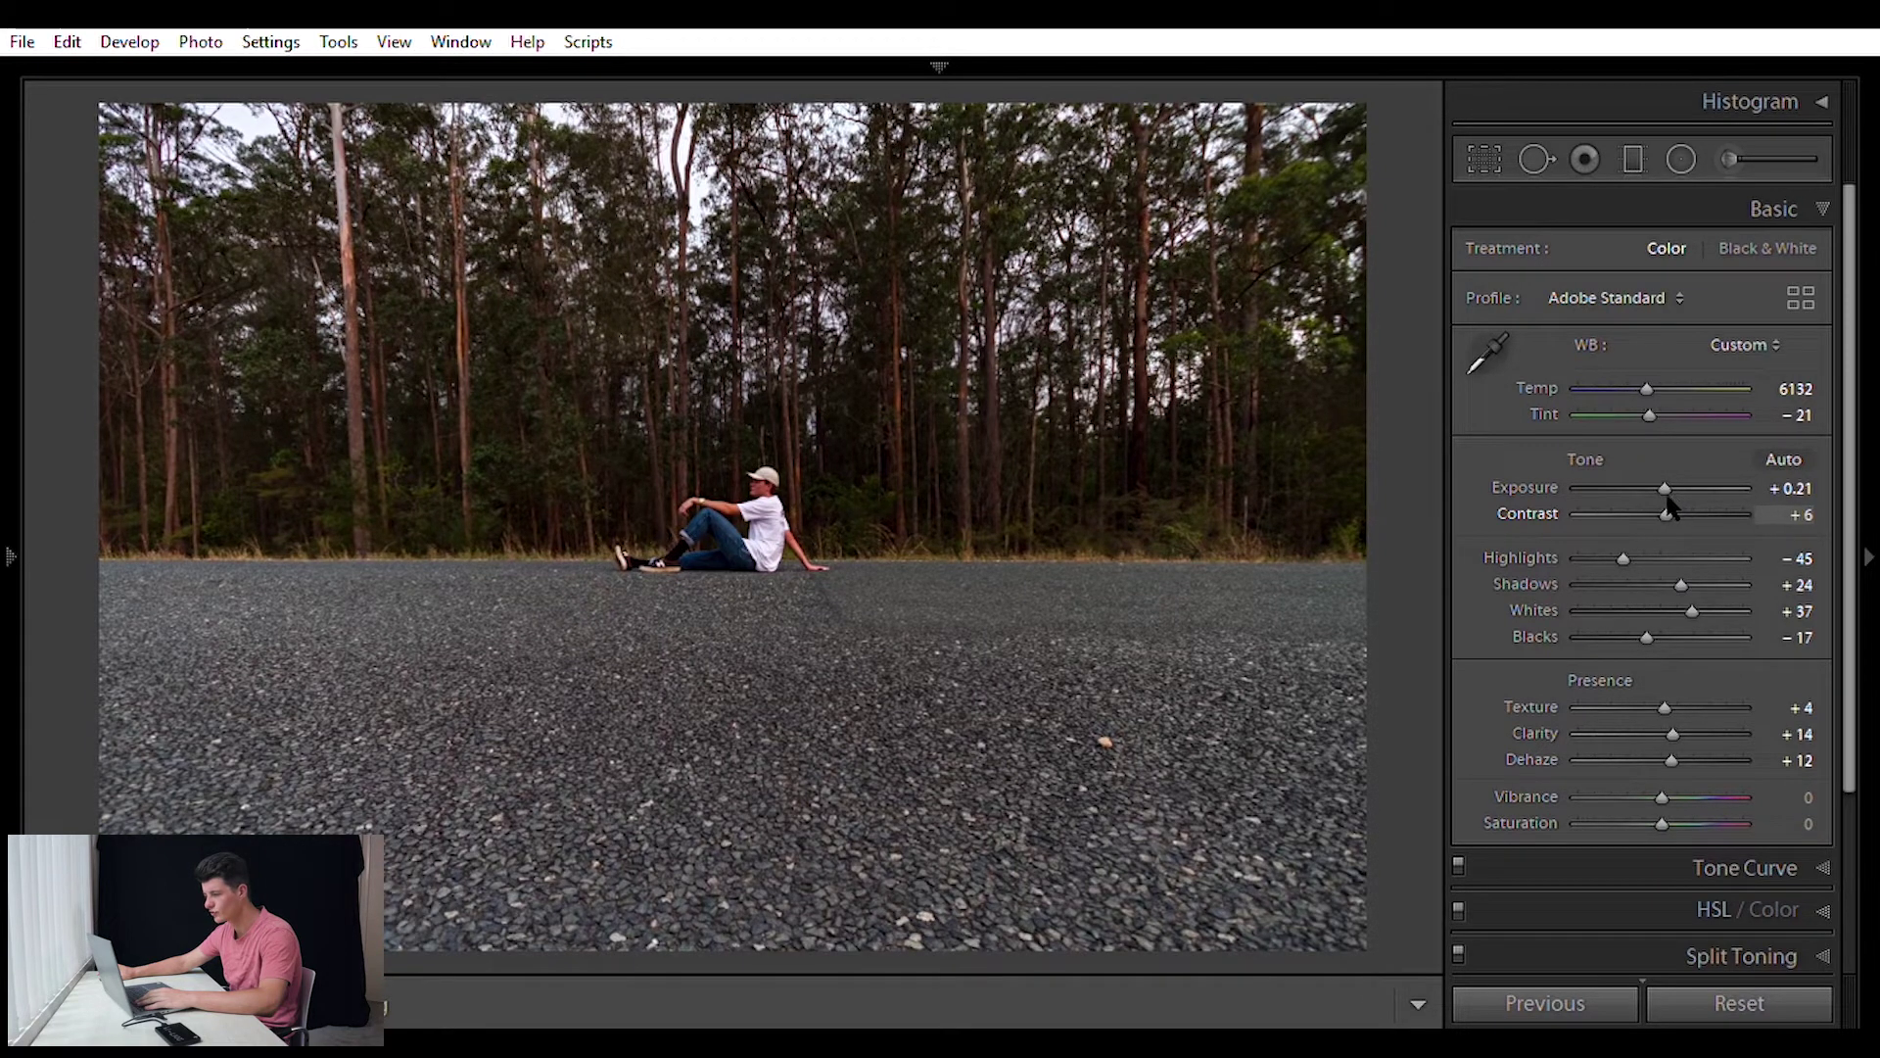
drag(1664, 507, 1677, 503)
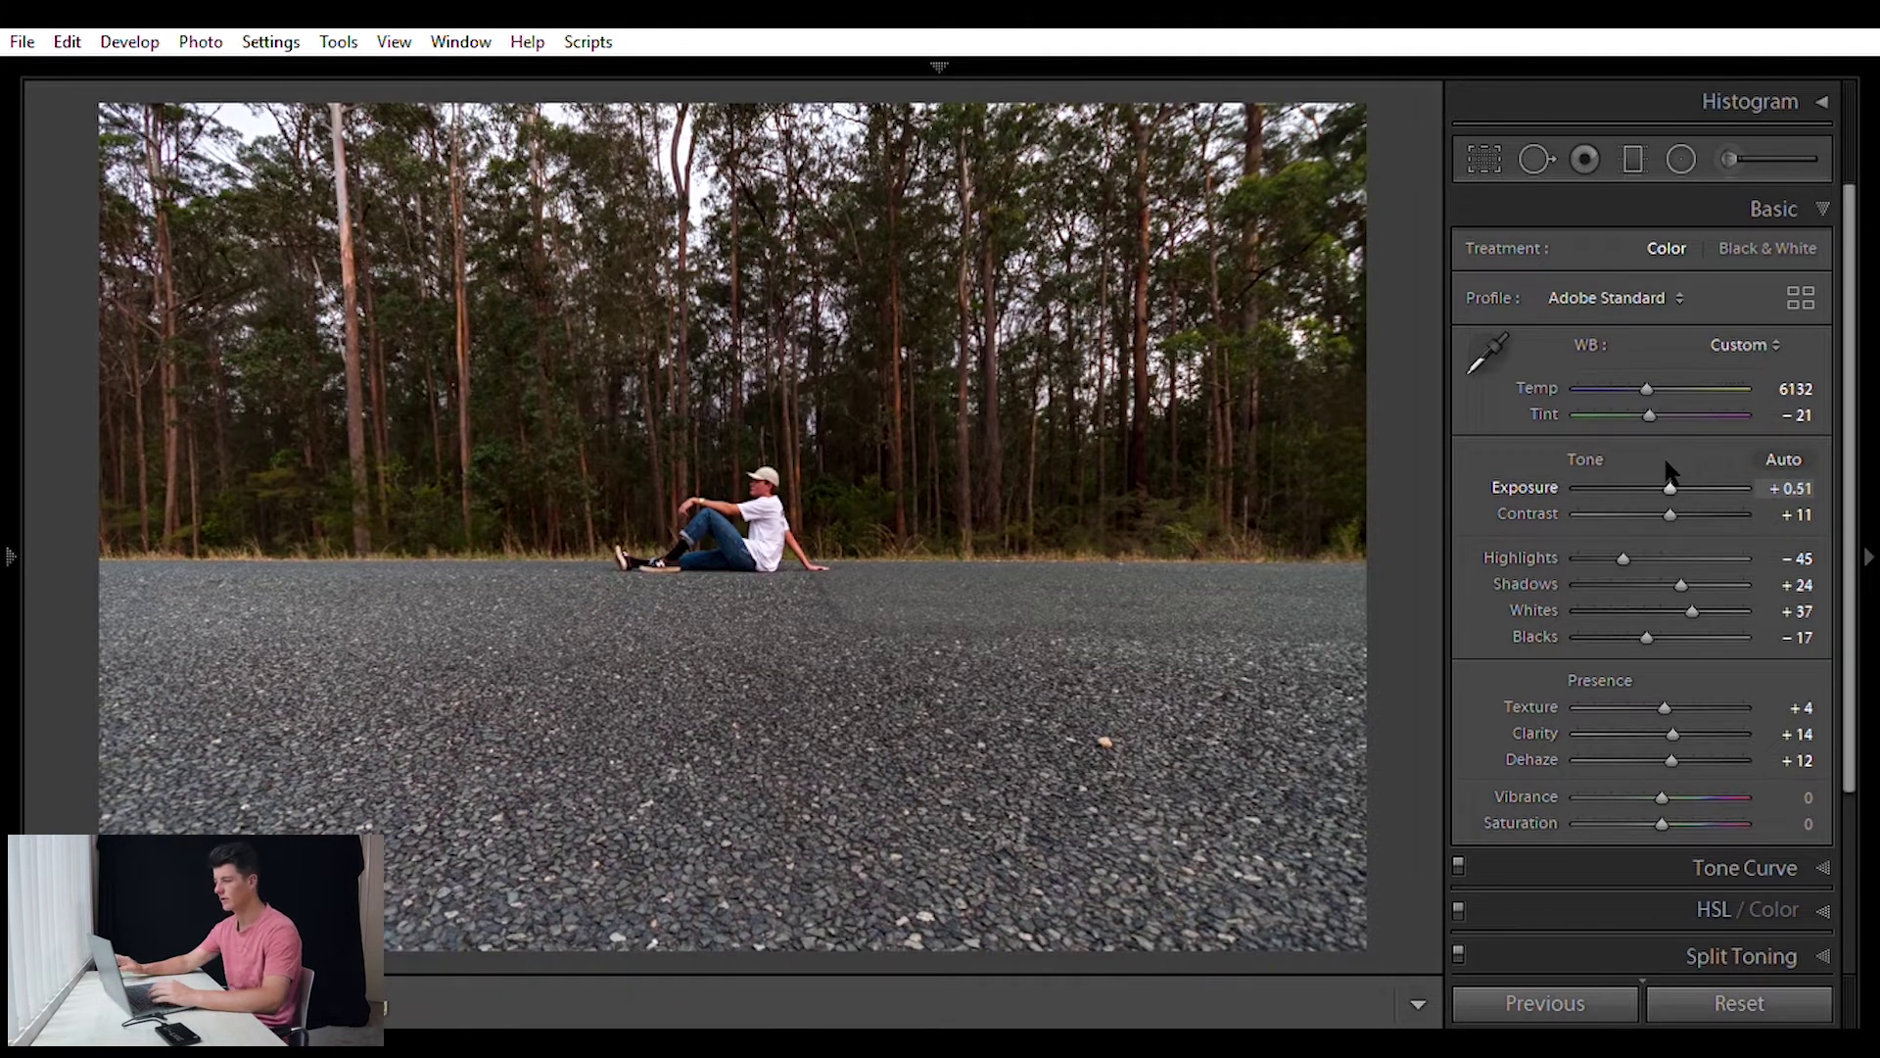
key(Down)
key(Down)
key(Down)
key(Down)
key(backslash)
key(backslash)
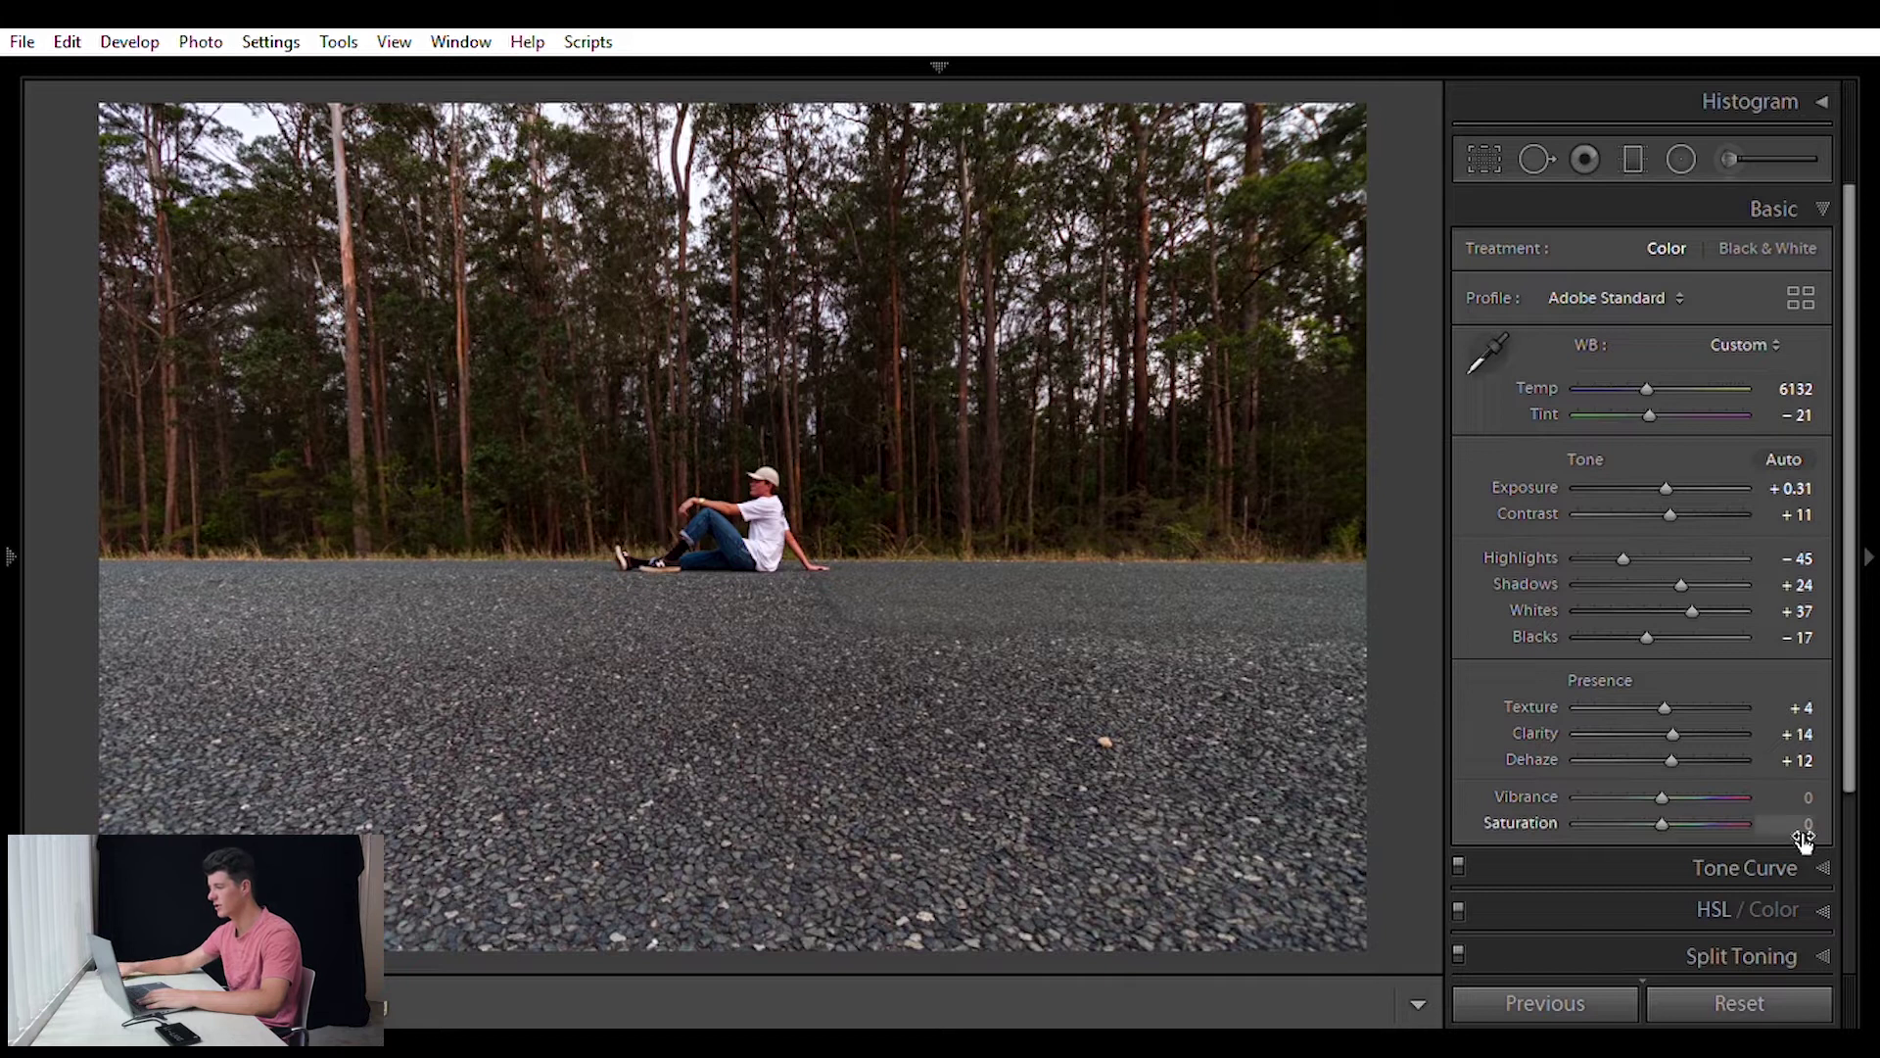
Shape the tone curve with Highlights +8, Lights −16, Darks +5 and Shadows +5, and compare it with the original.
click(1748, 868)
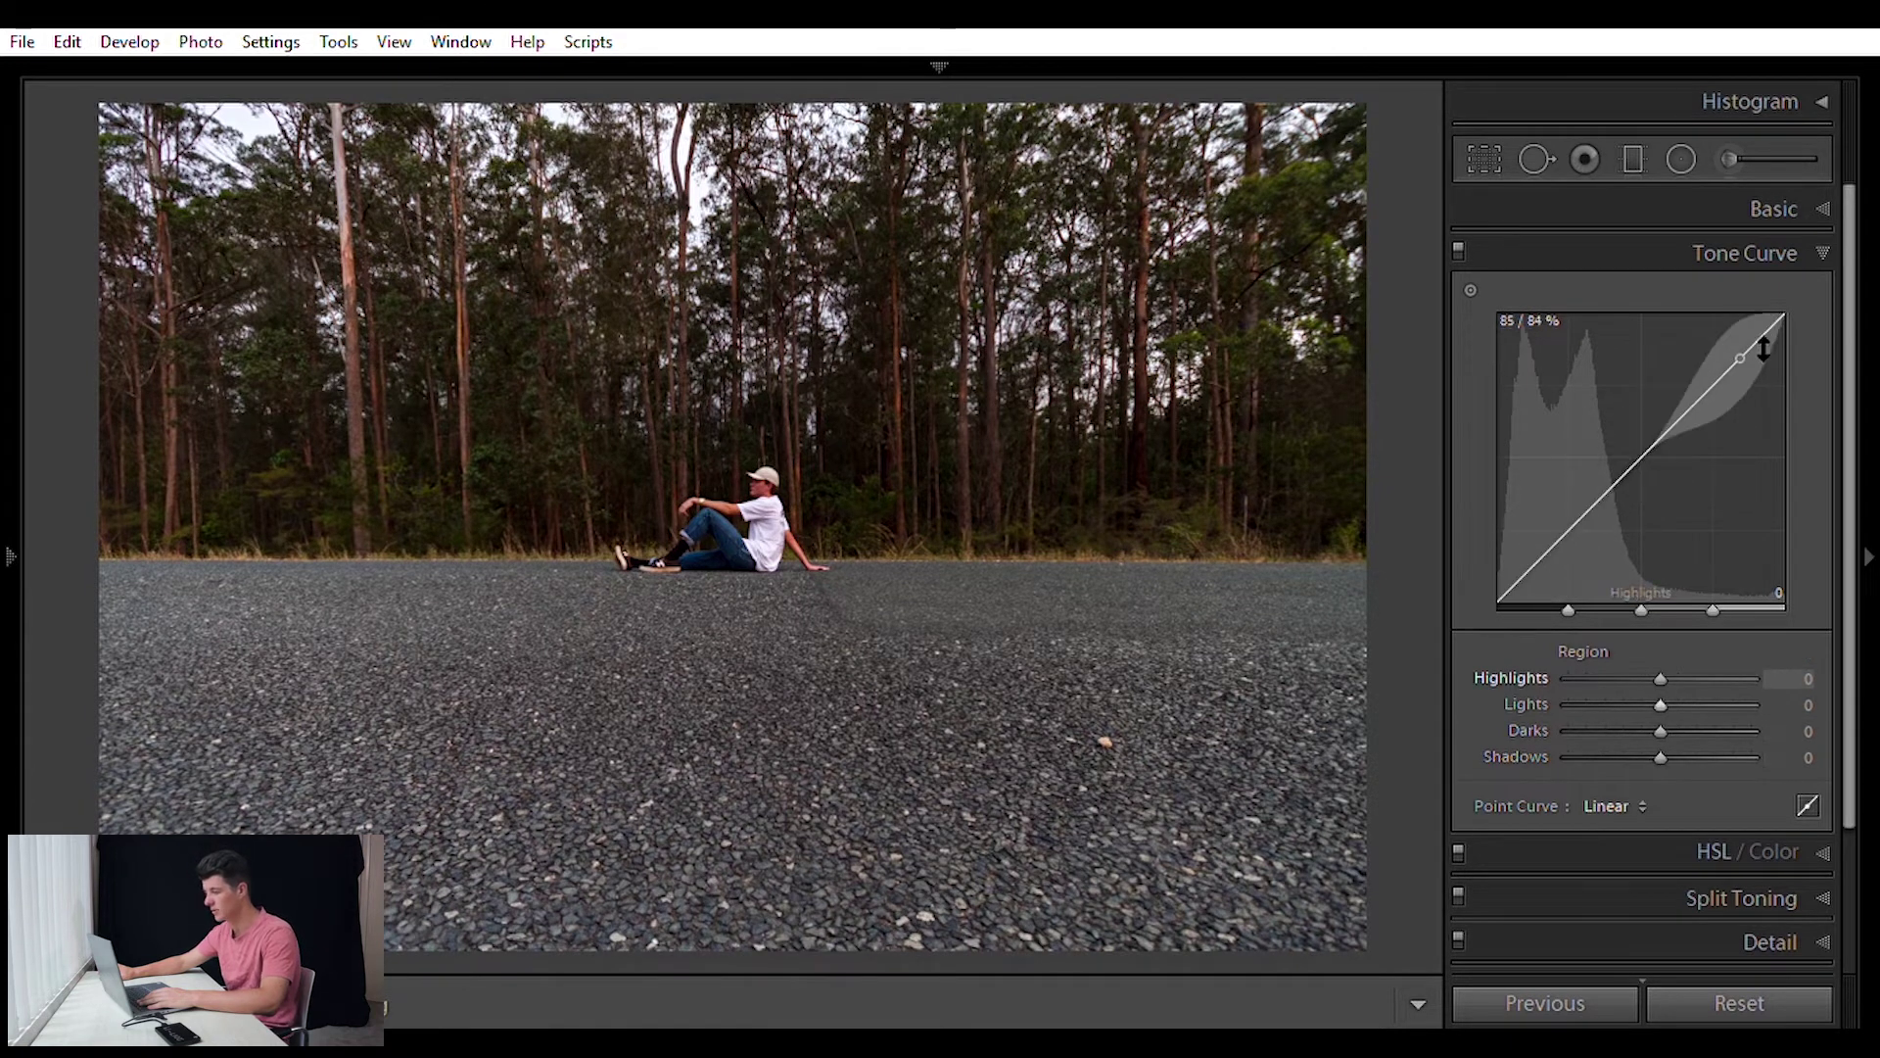
mouse_move(1768, 350)
mouse_down()
mouse_move(1768, 314)
mouse_move(1768, 357)
mouse_move(1745, 349)
mouse_up()
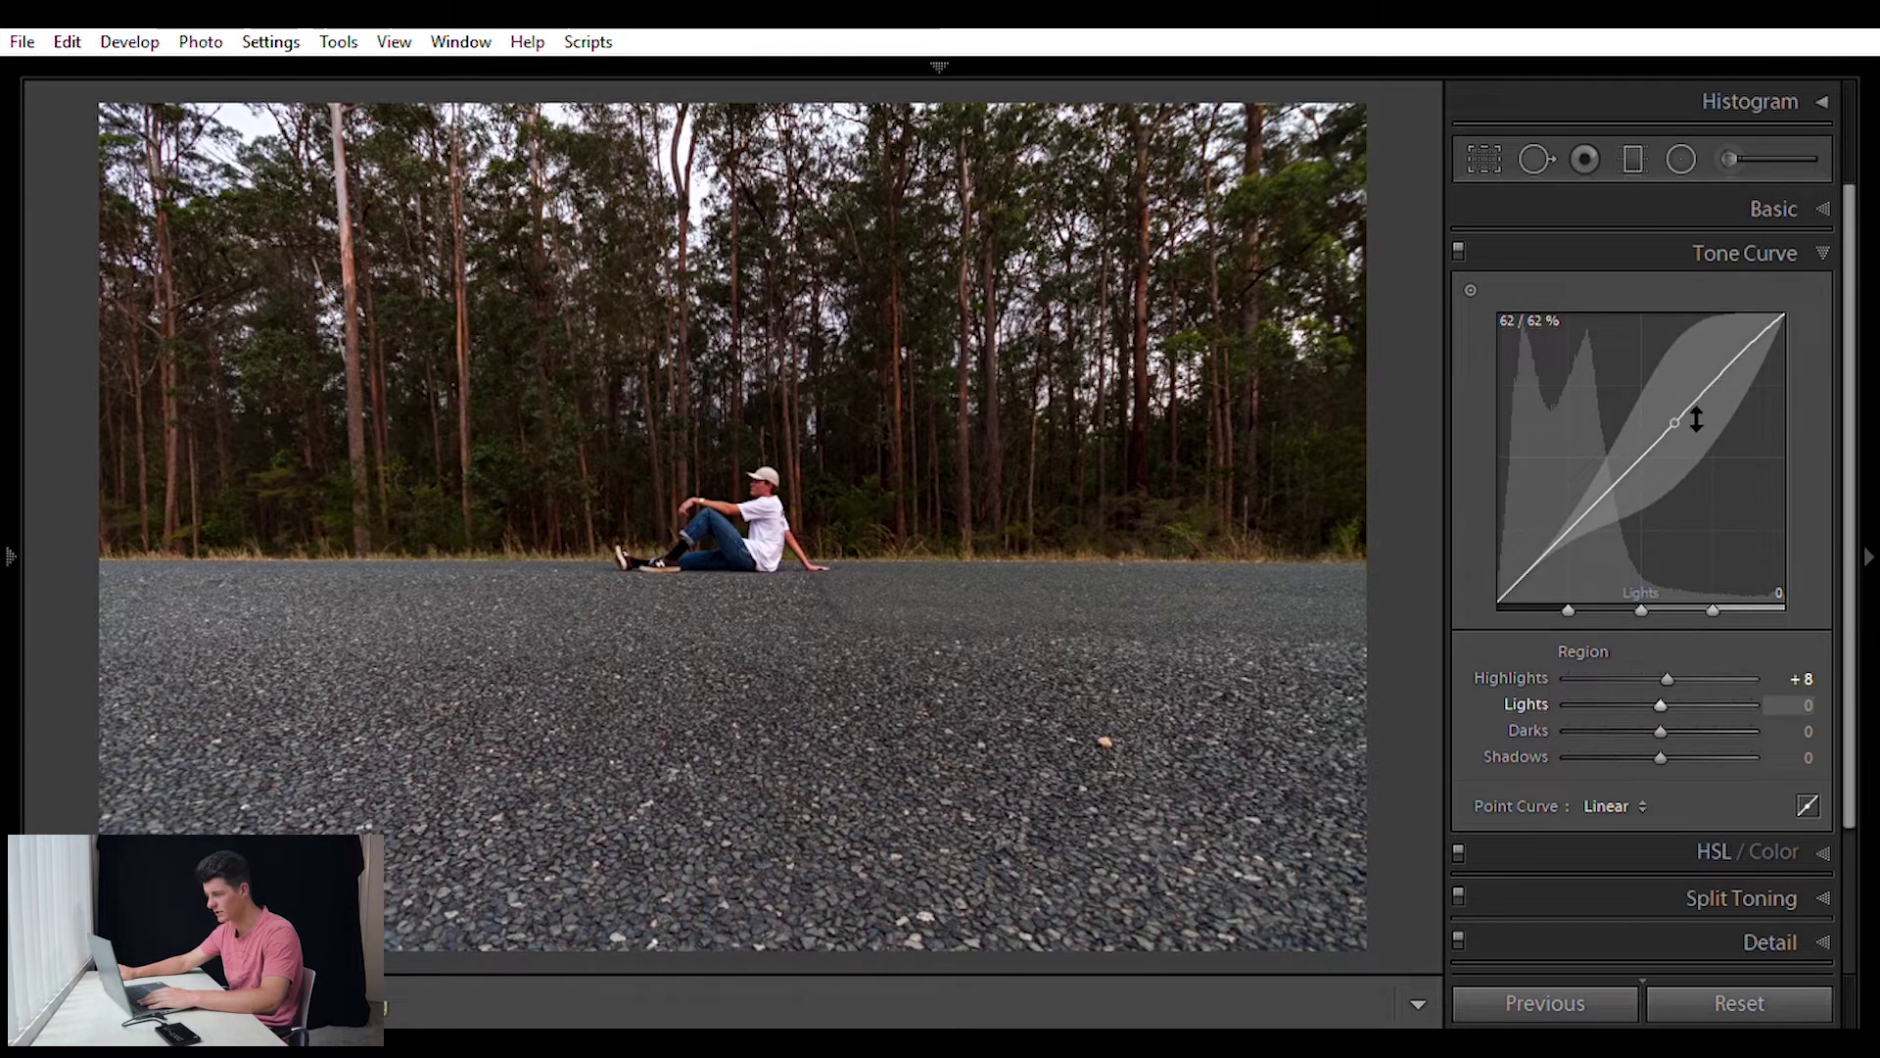
drag(1675, 422, 1671, 436)
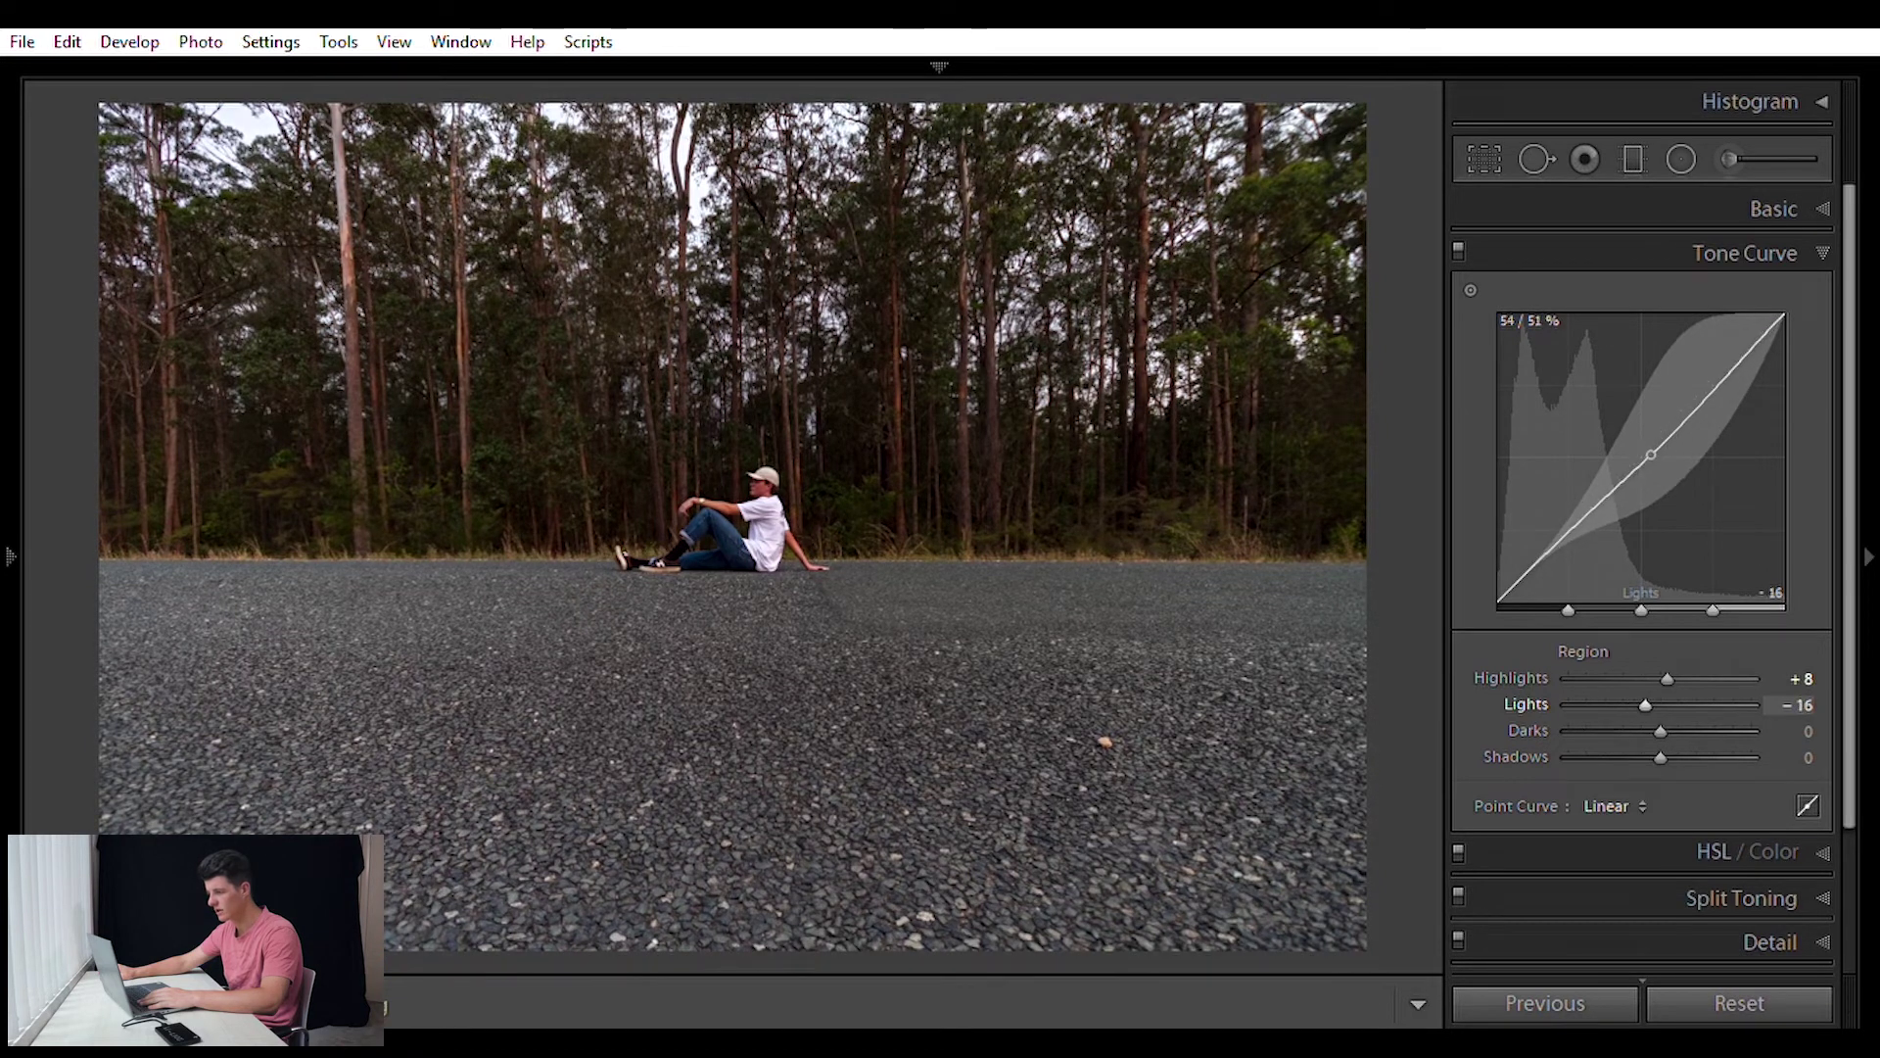
drag(1616, 486, 1615, 482)
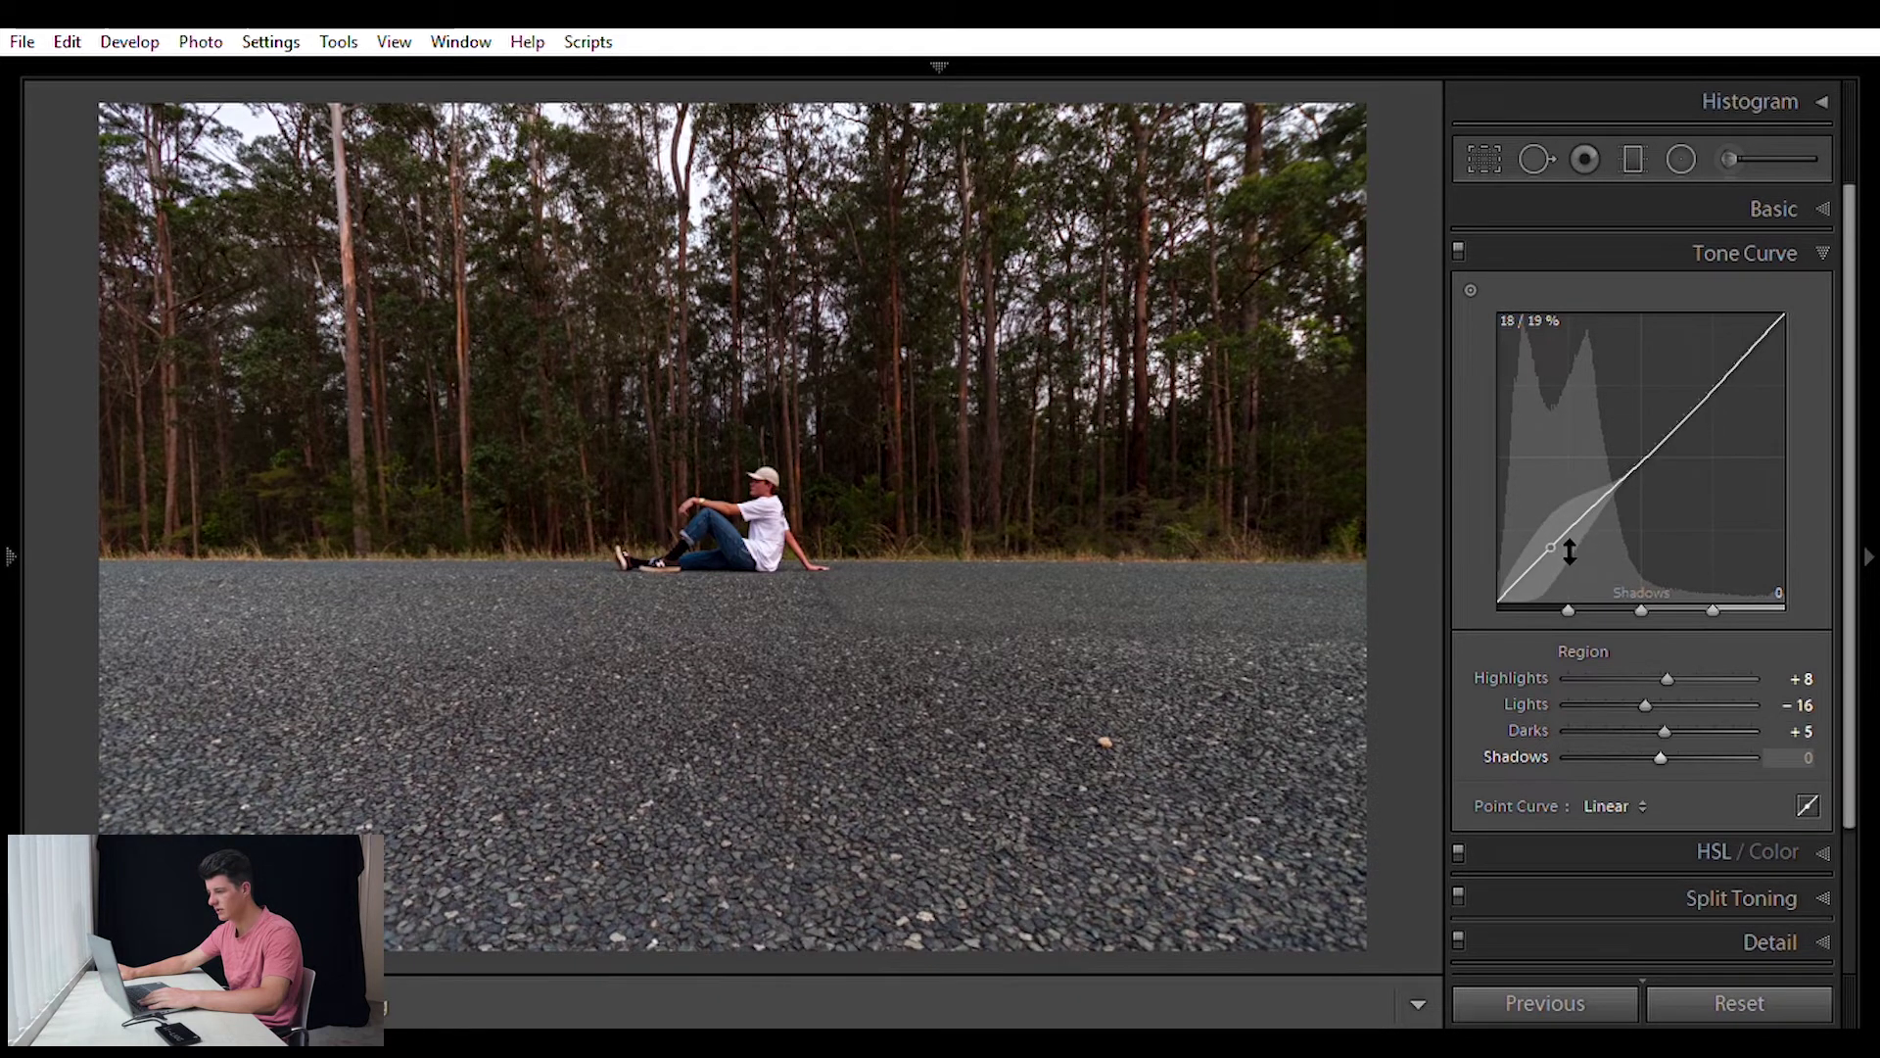
drag(1569, 551, 1570, 546)
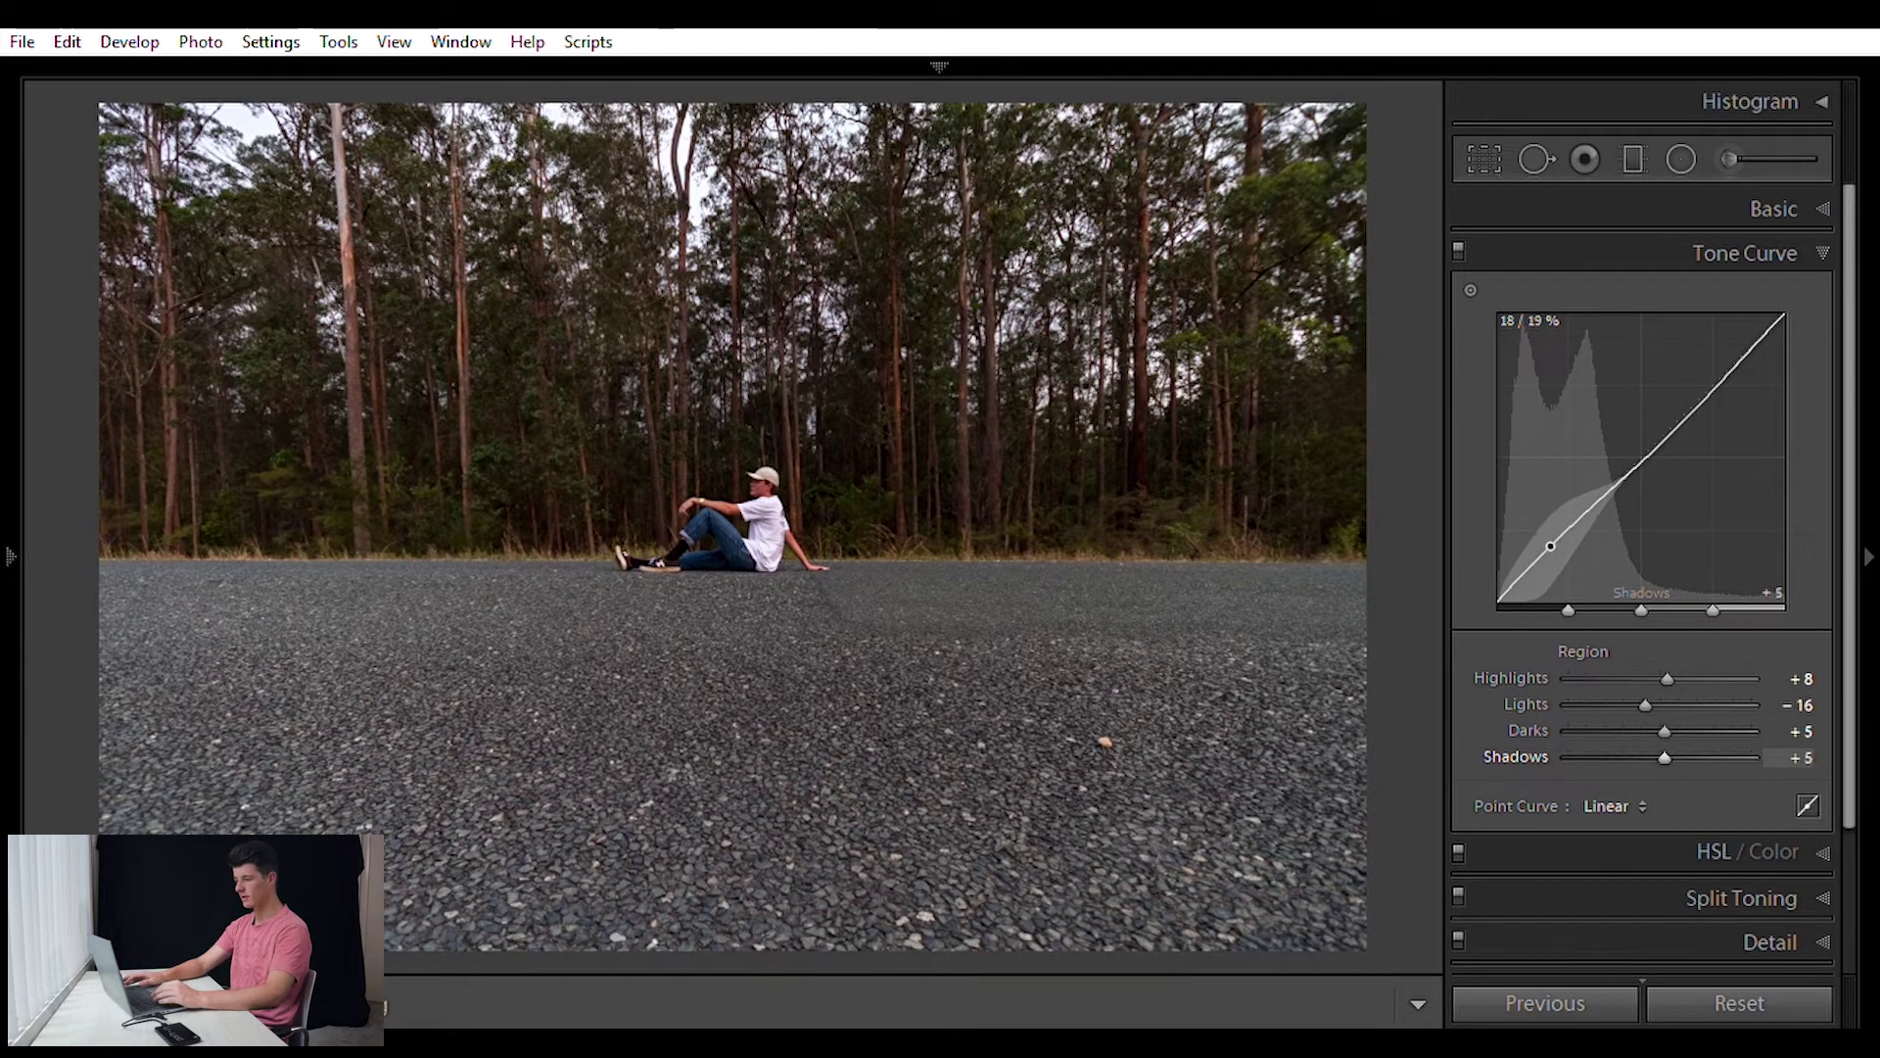
key(backslash)
key(backslash)
key(backslash)
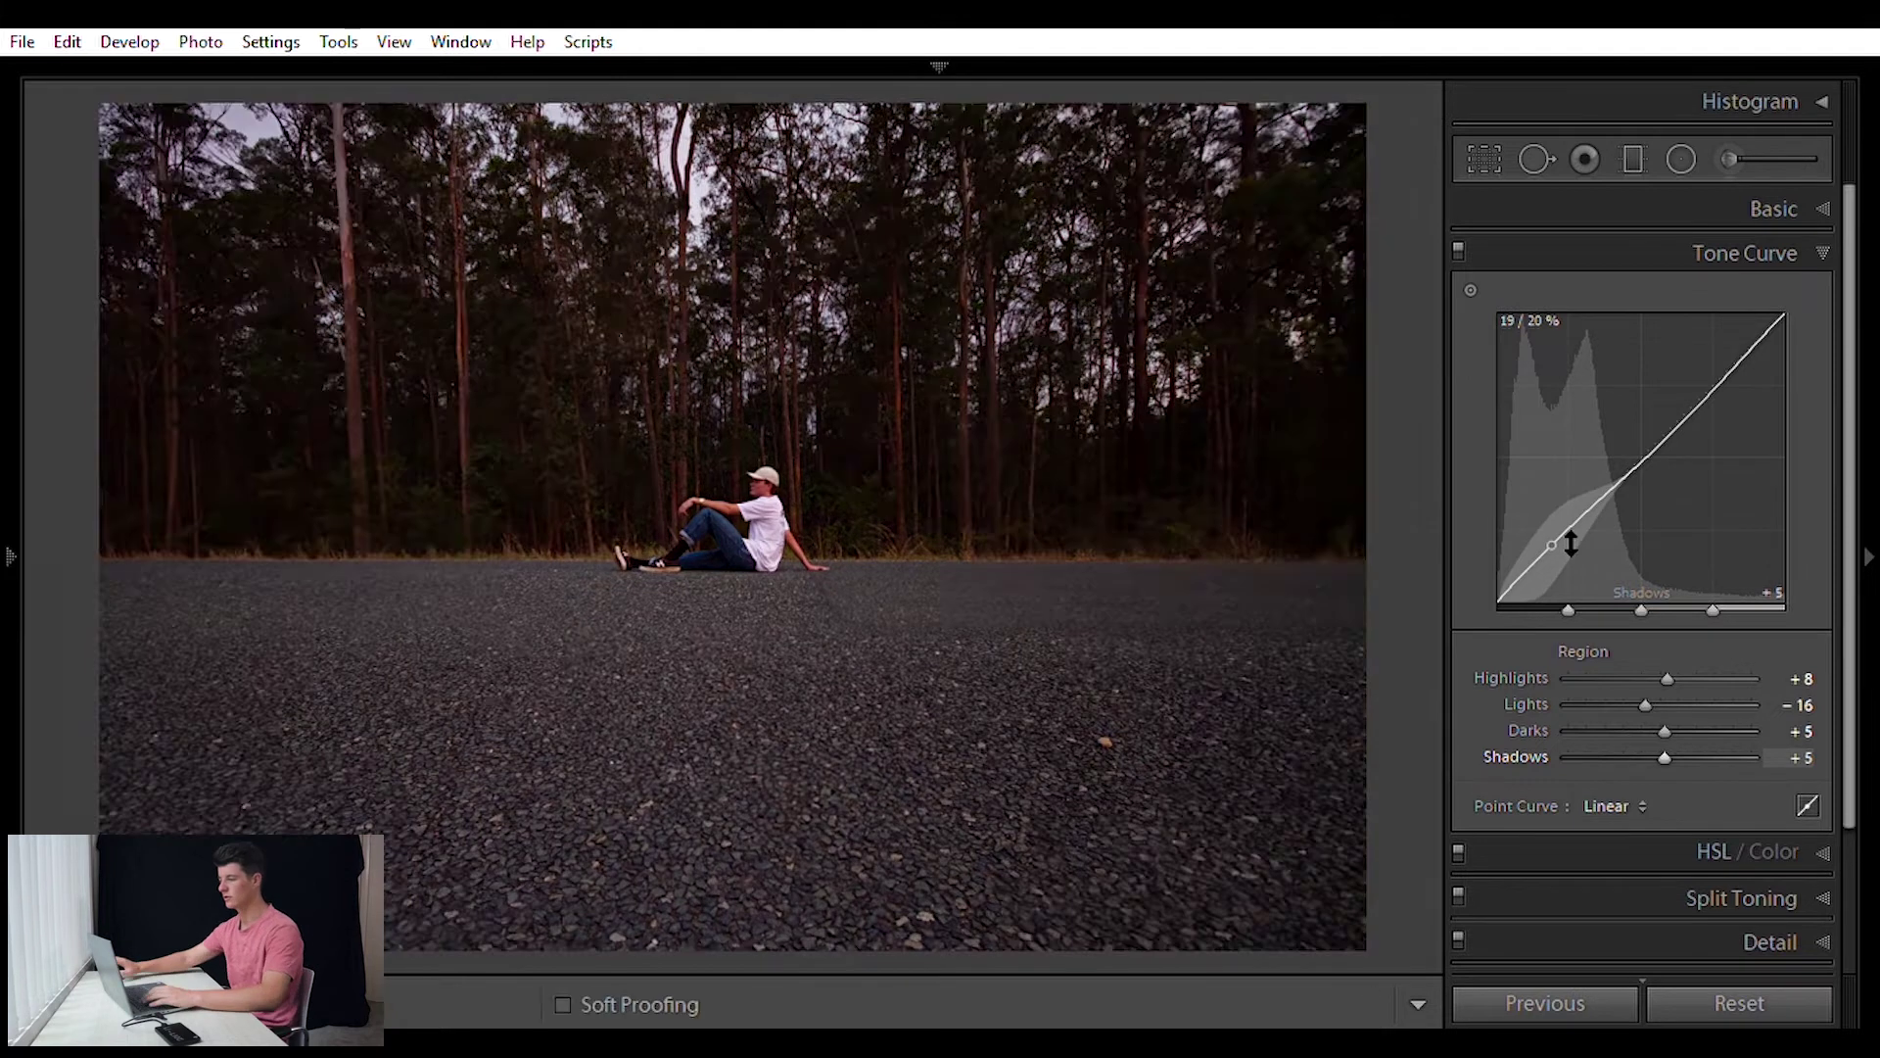
key(backslash)
Set Vibrance to +9 and Saturation to +6 in the basic adjustments, and compare before and after.
click(1796, 227)
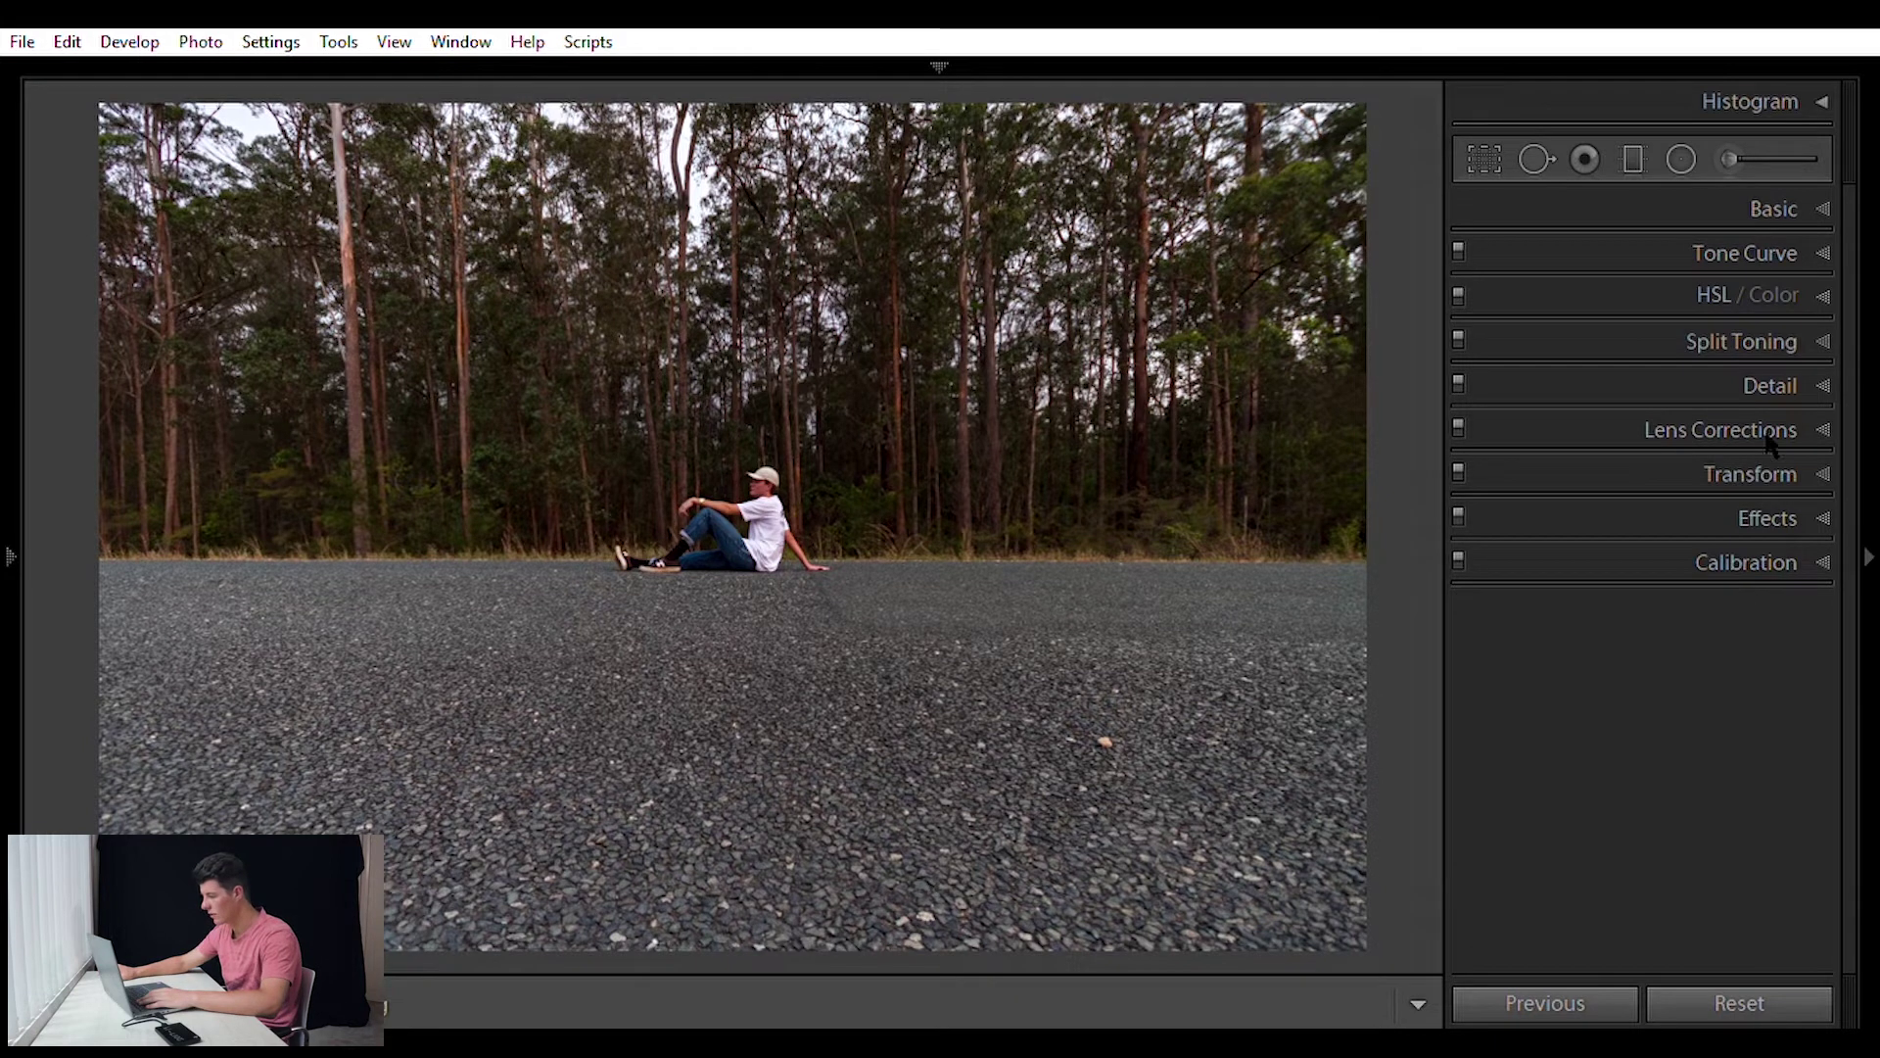
click(1784, 208)
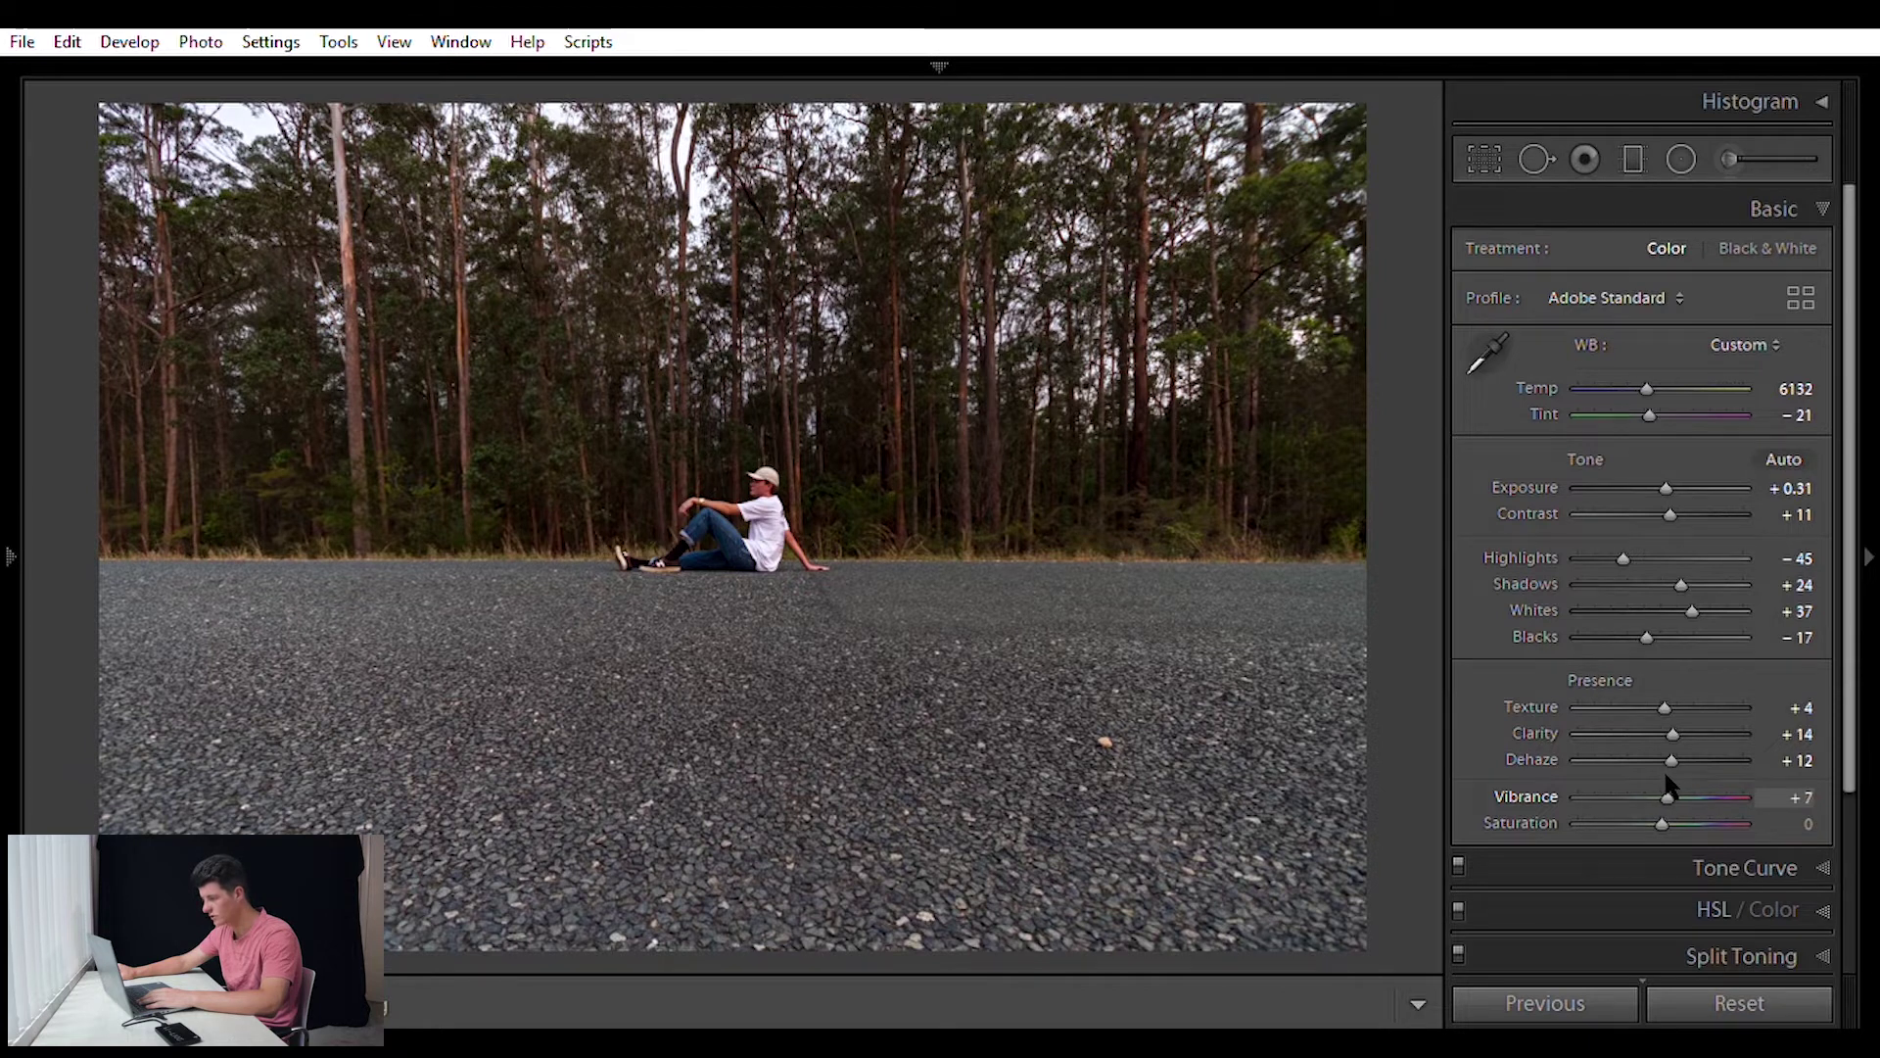
drag(1665, 796, 1668, 797)
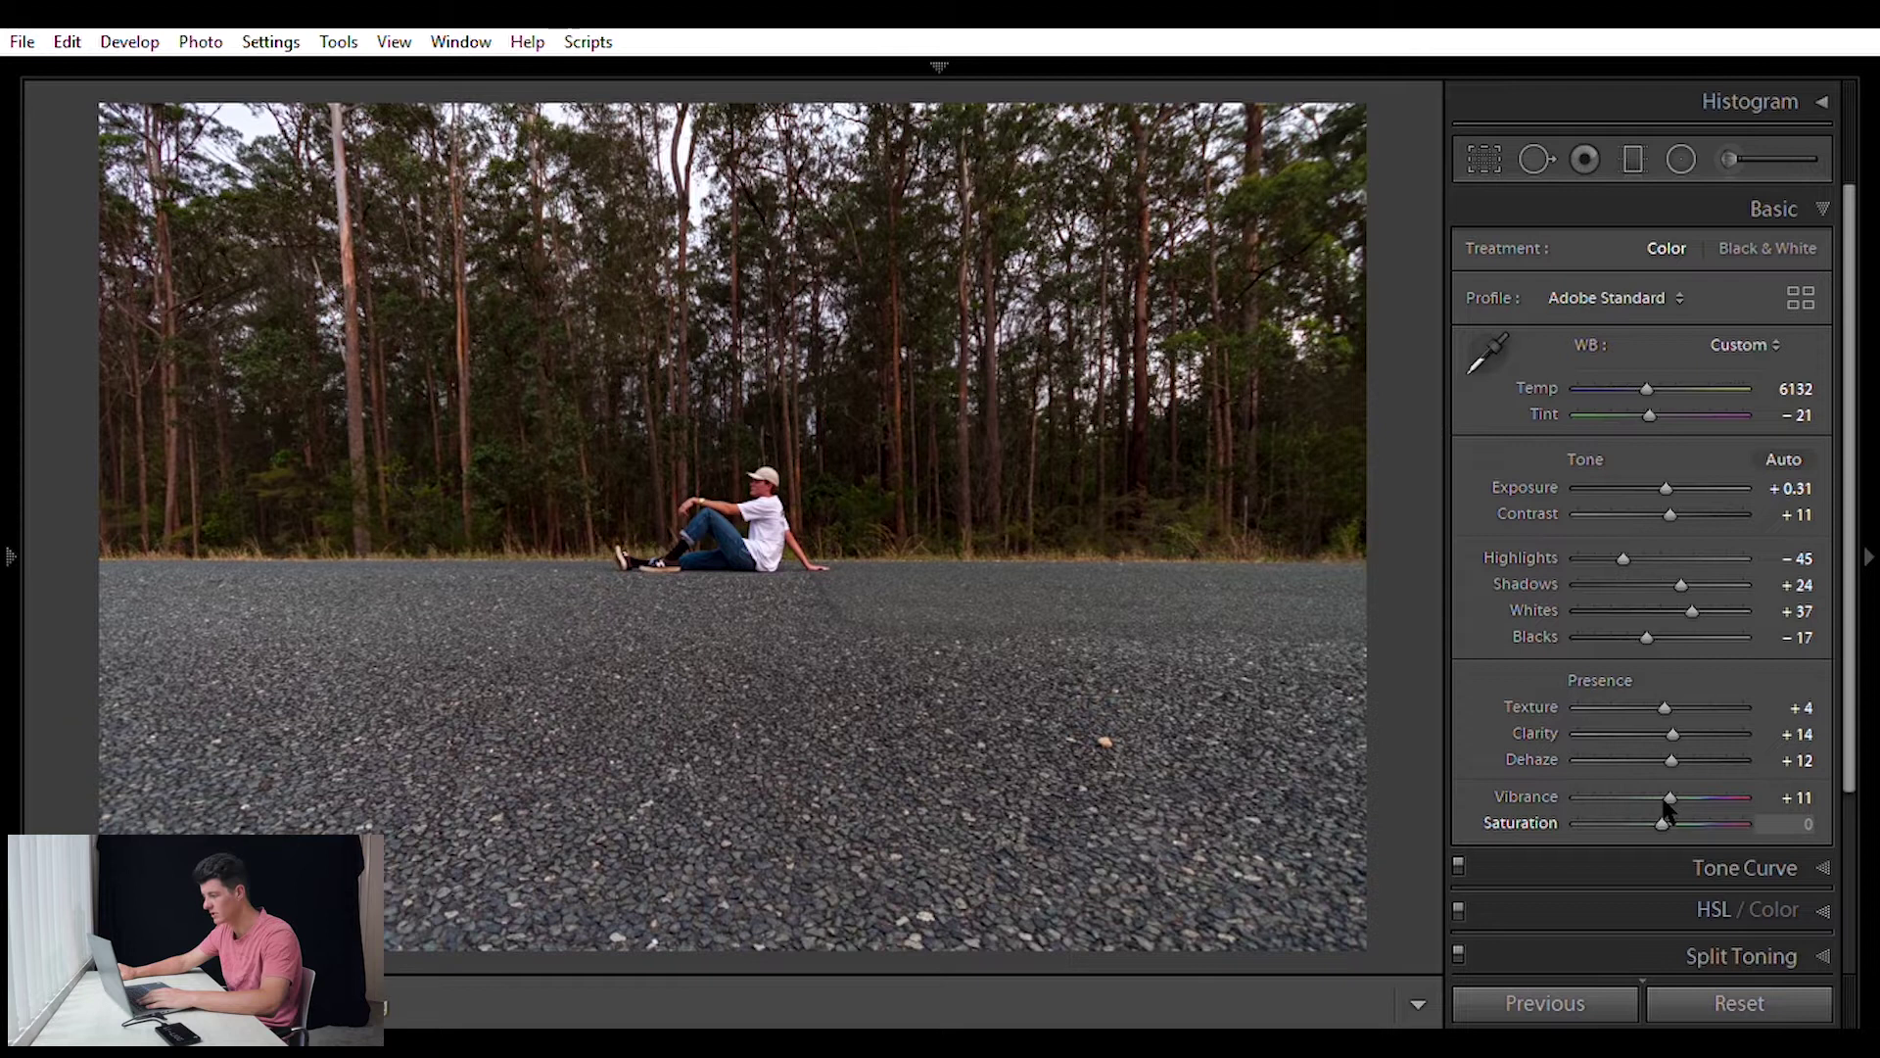
key(Up)
key(Up)
key(Up)
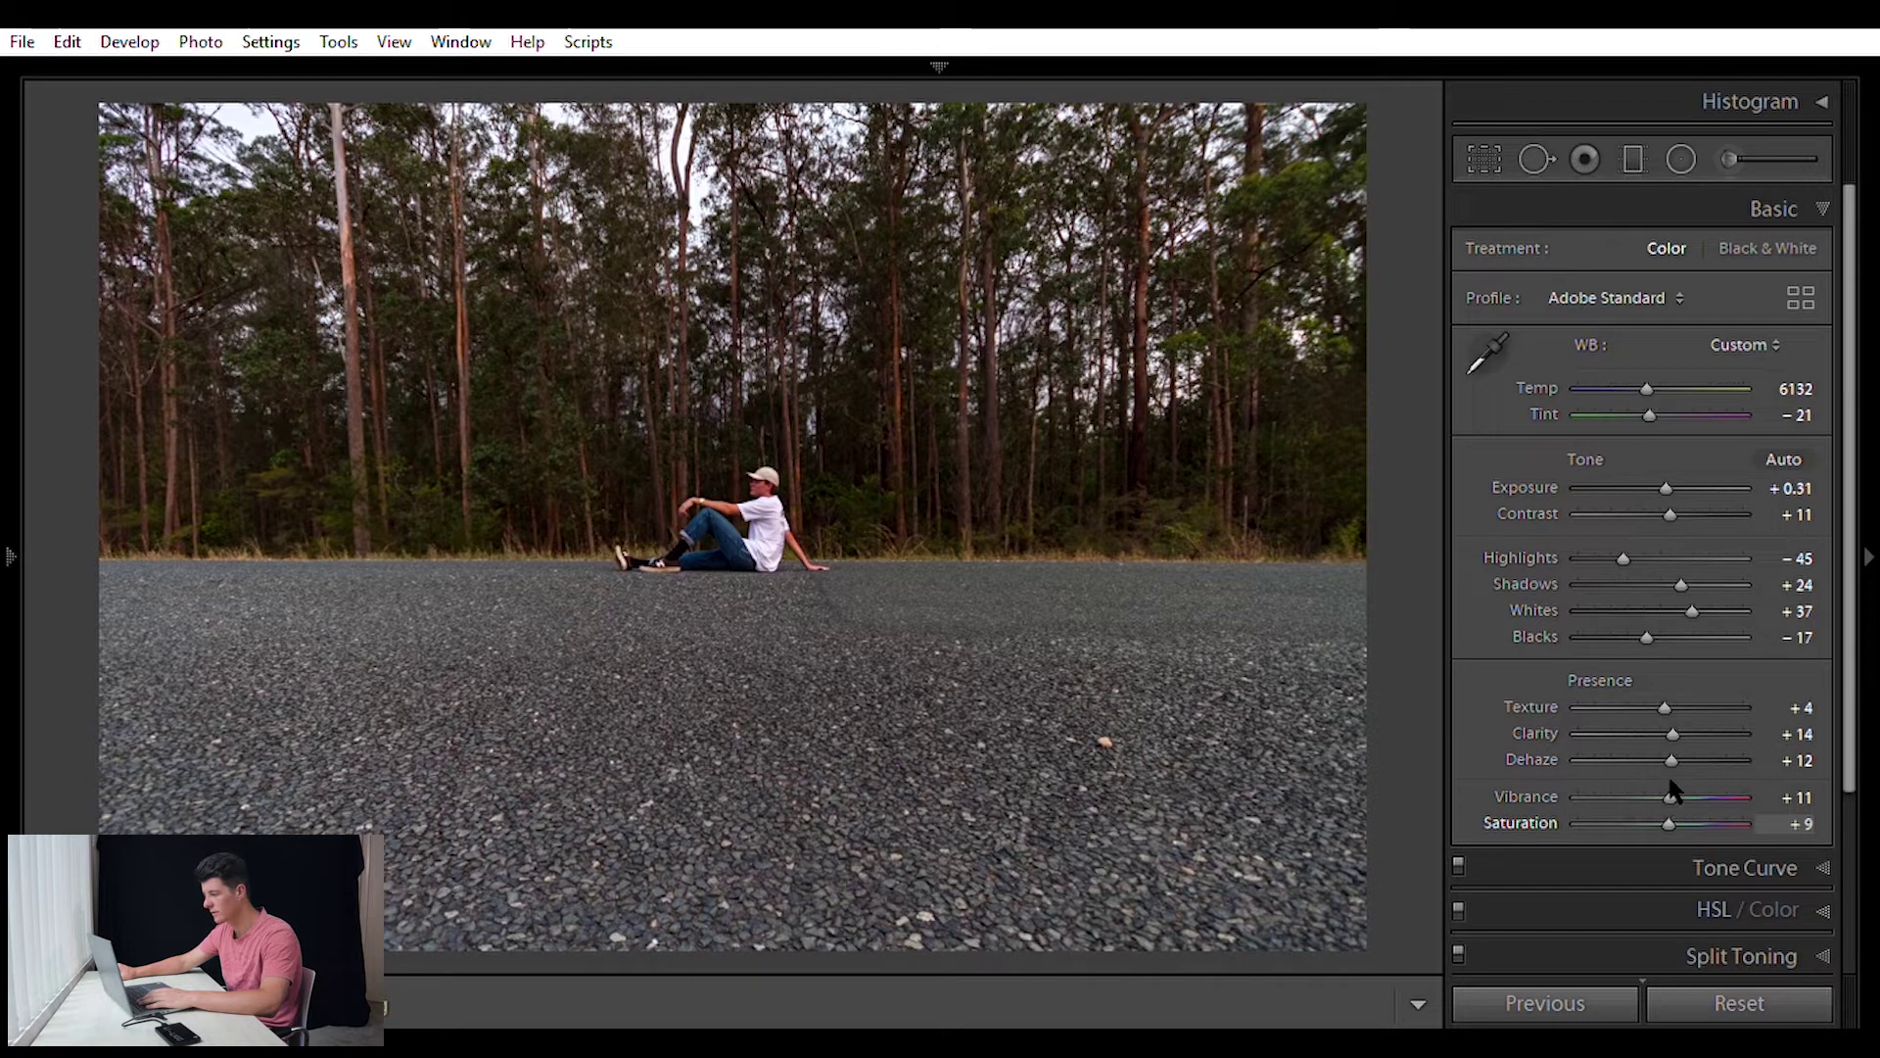
key(Down)
key(Down)
key(Down)
key(Down)
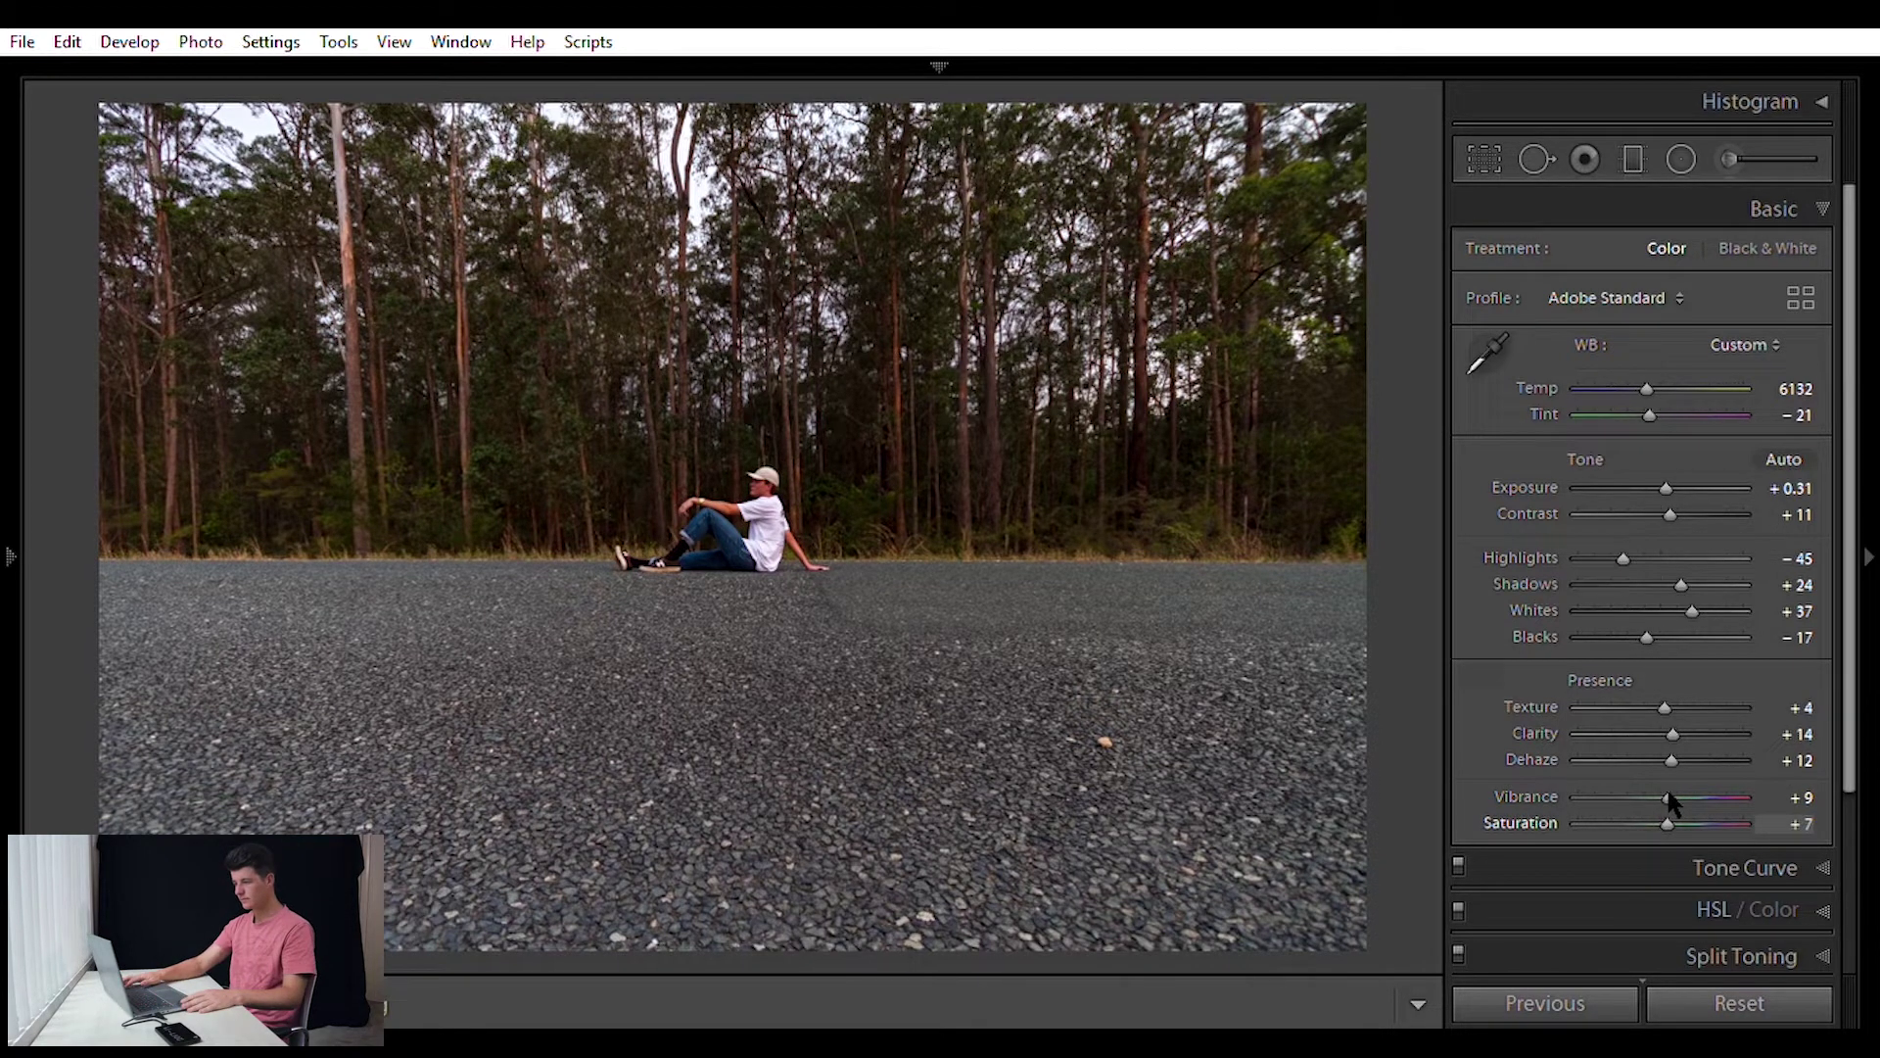
key(Down)
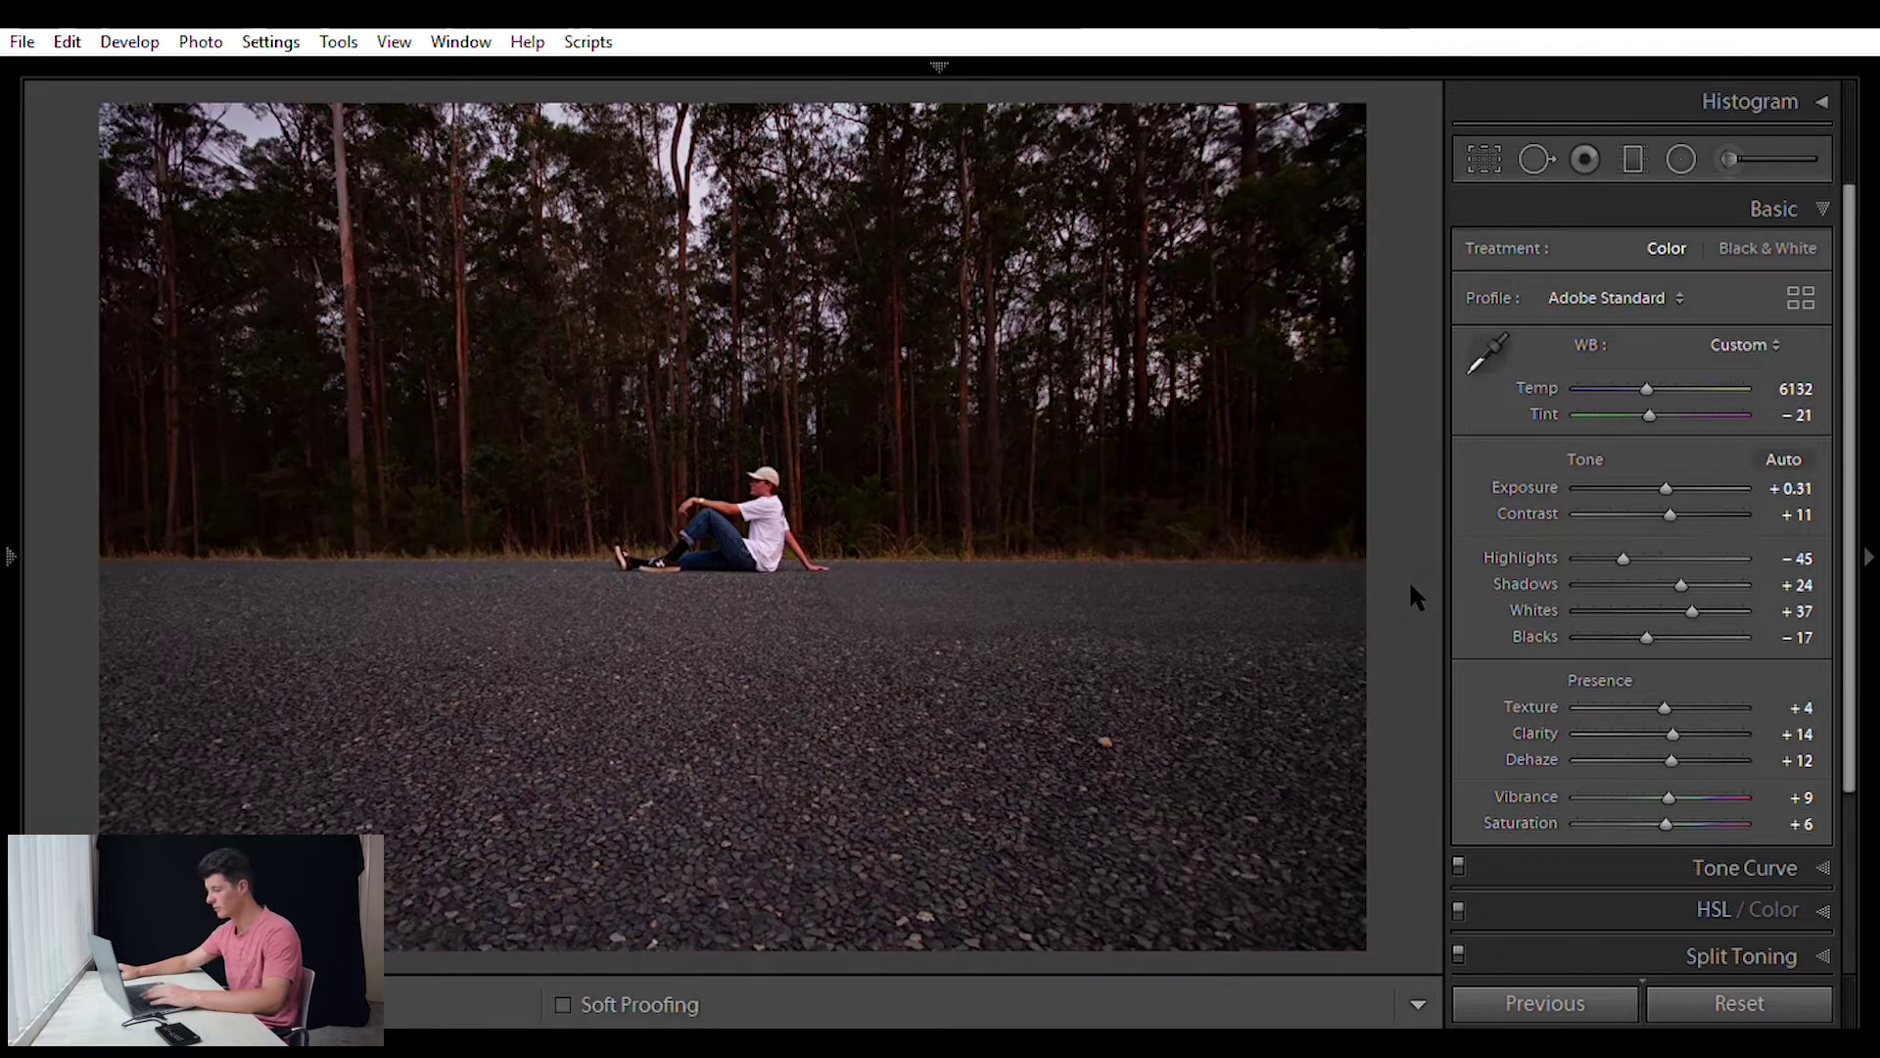
key(backslash)
key(backslash)
key(backslash)
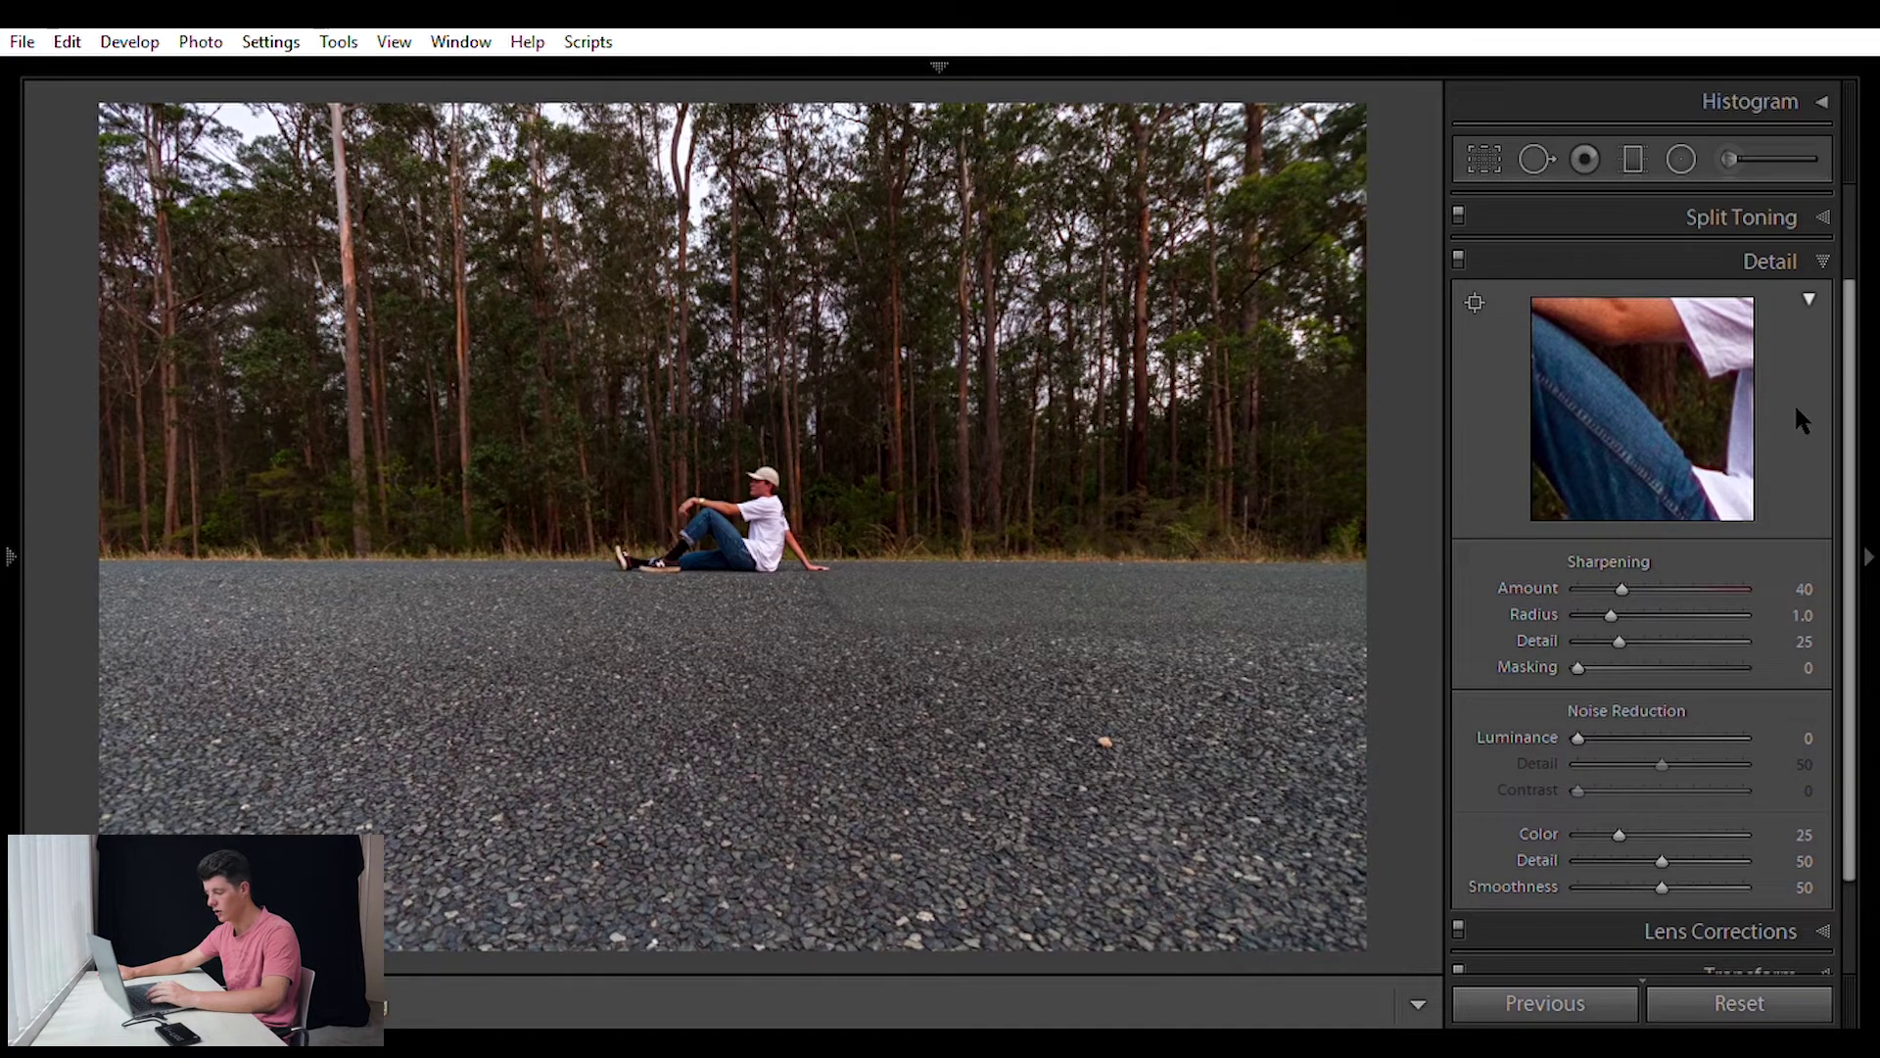
Set sharpening Masking to 86, and noise reduction Luminance to 11 and Color to 30, checking the man up close.
drag(1579, 649, 1721, 649)
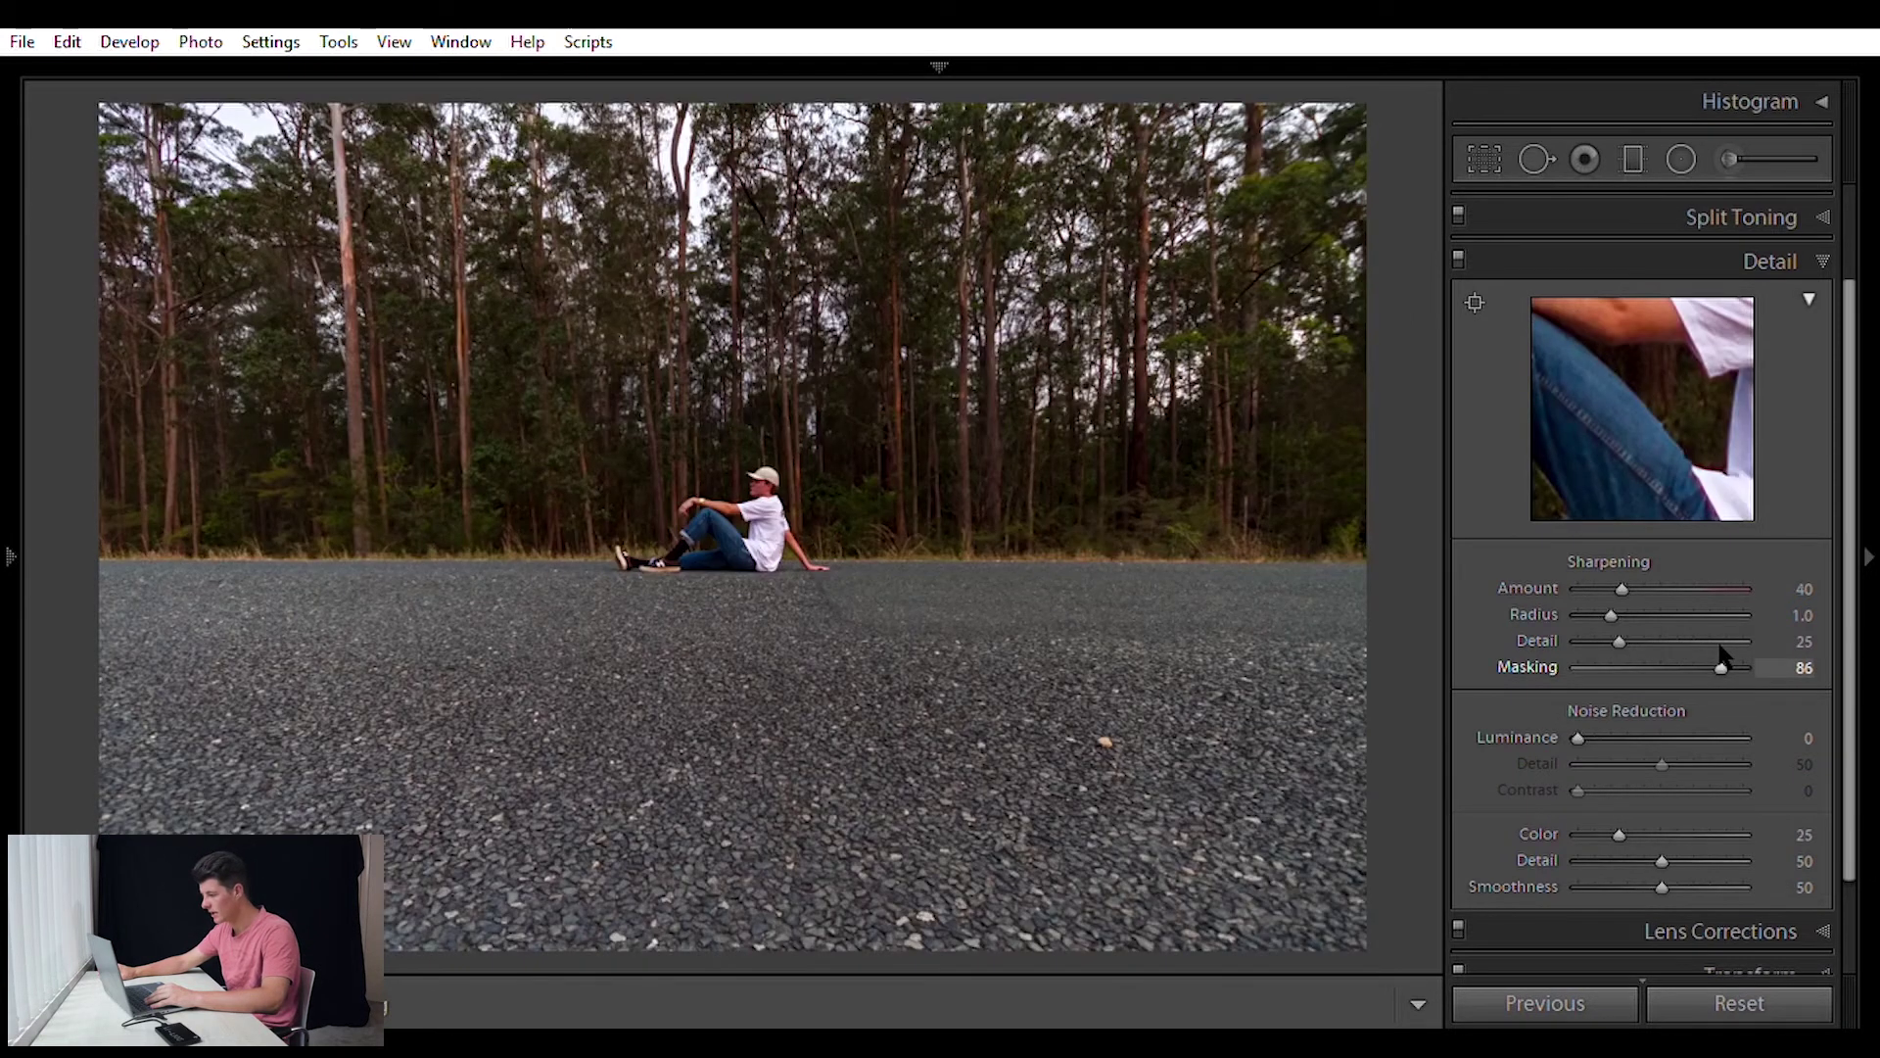
click(1603, 729)
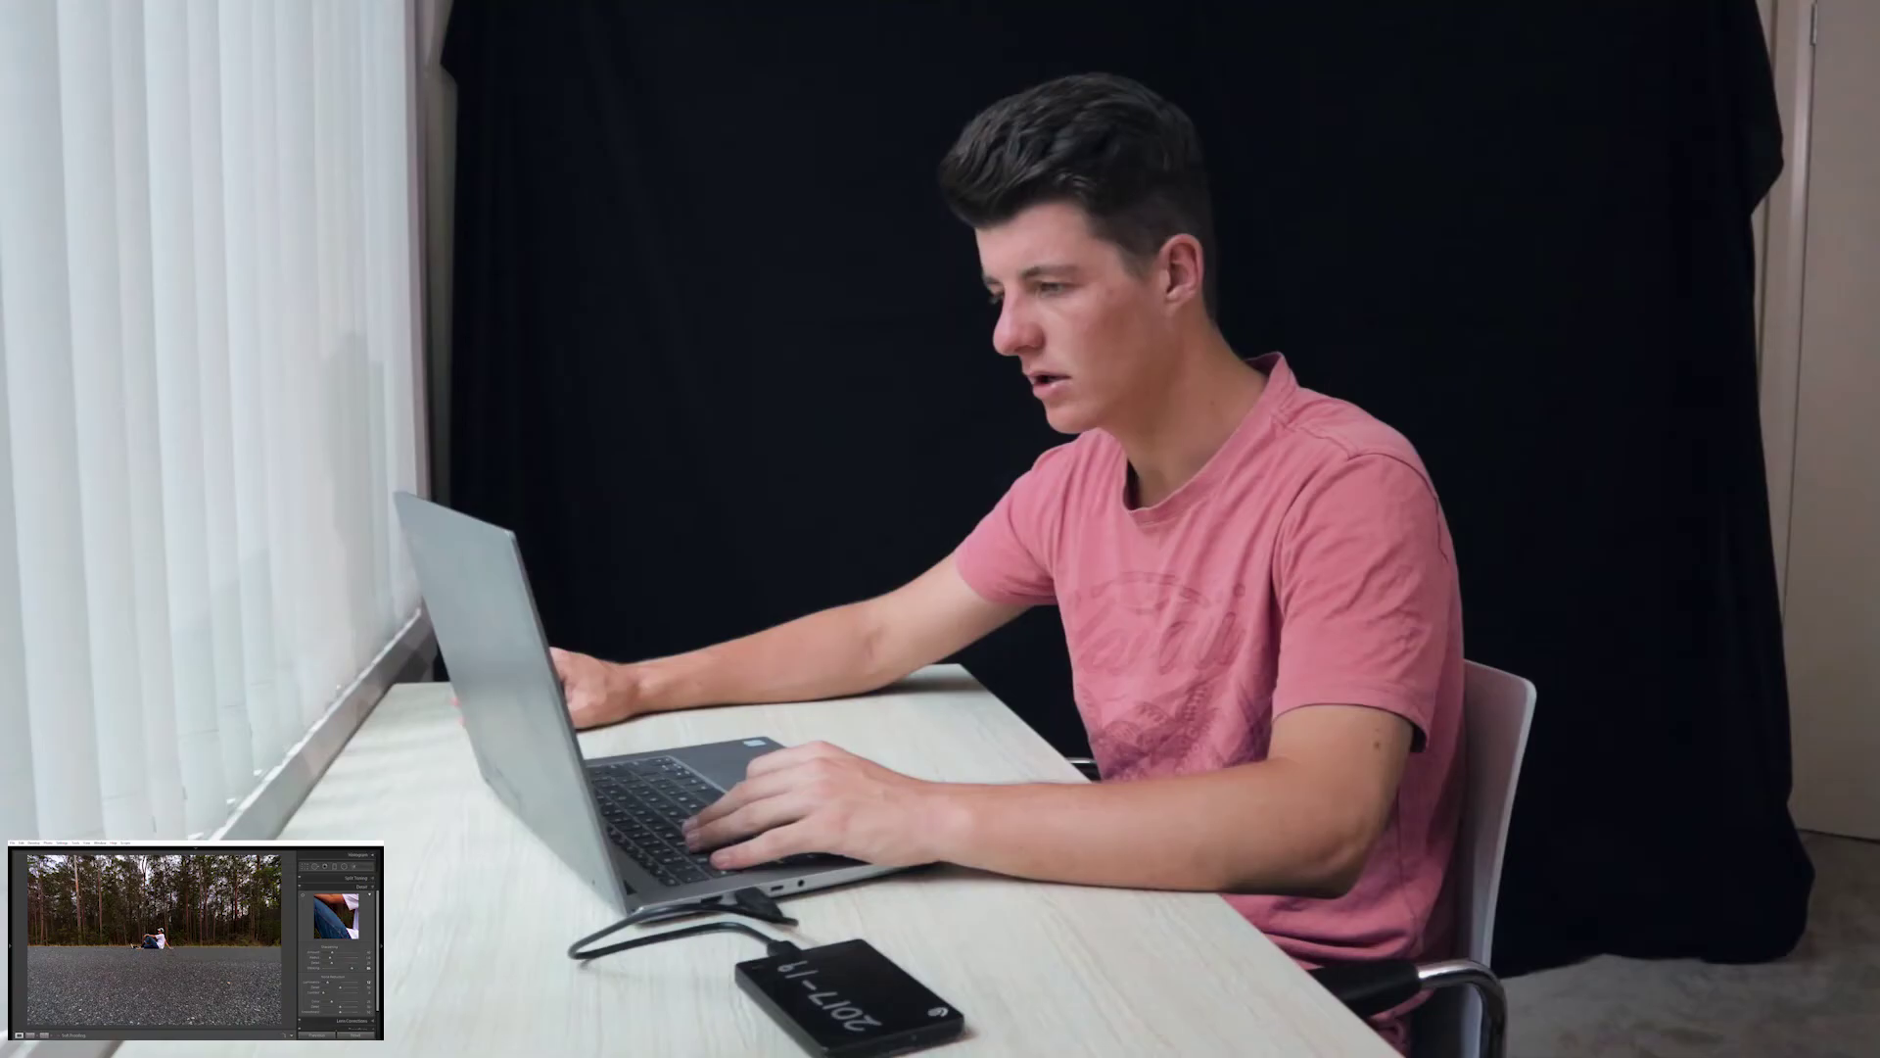
key(z)
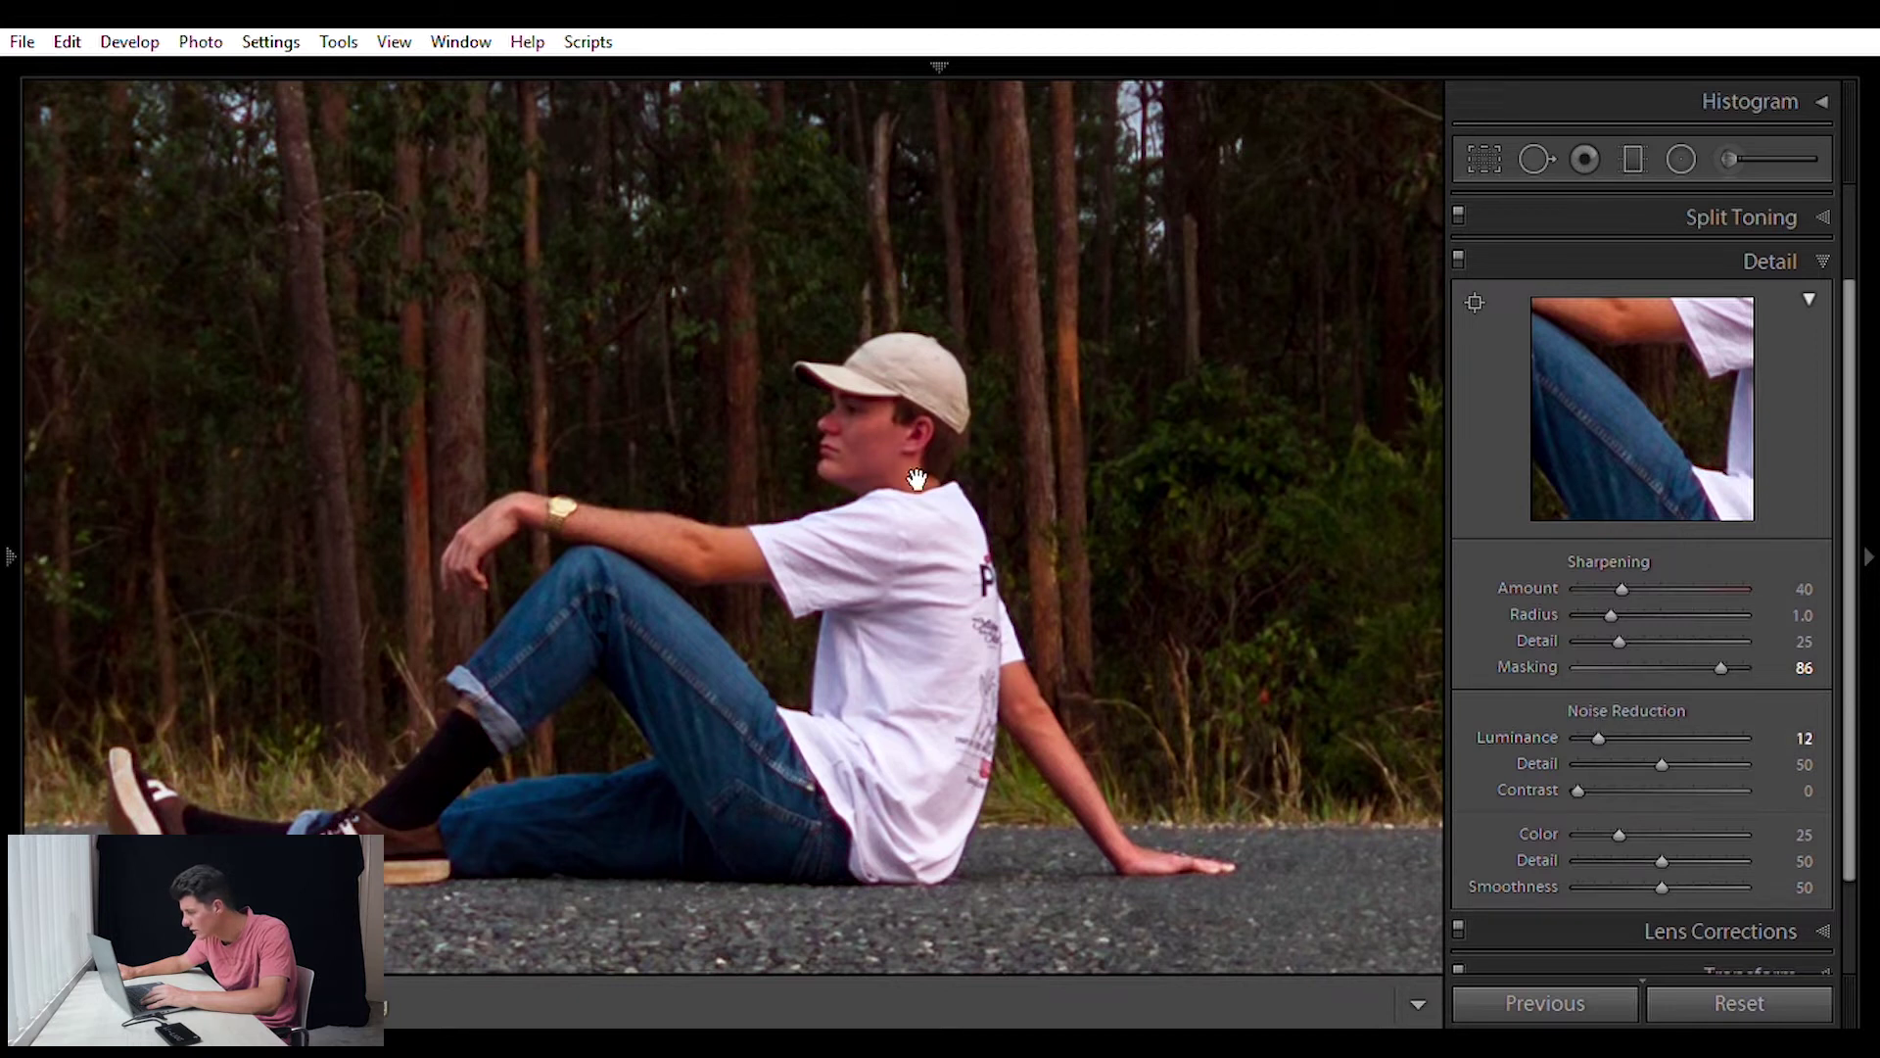
drag(1597, 730, 1595, 730)
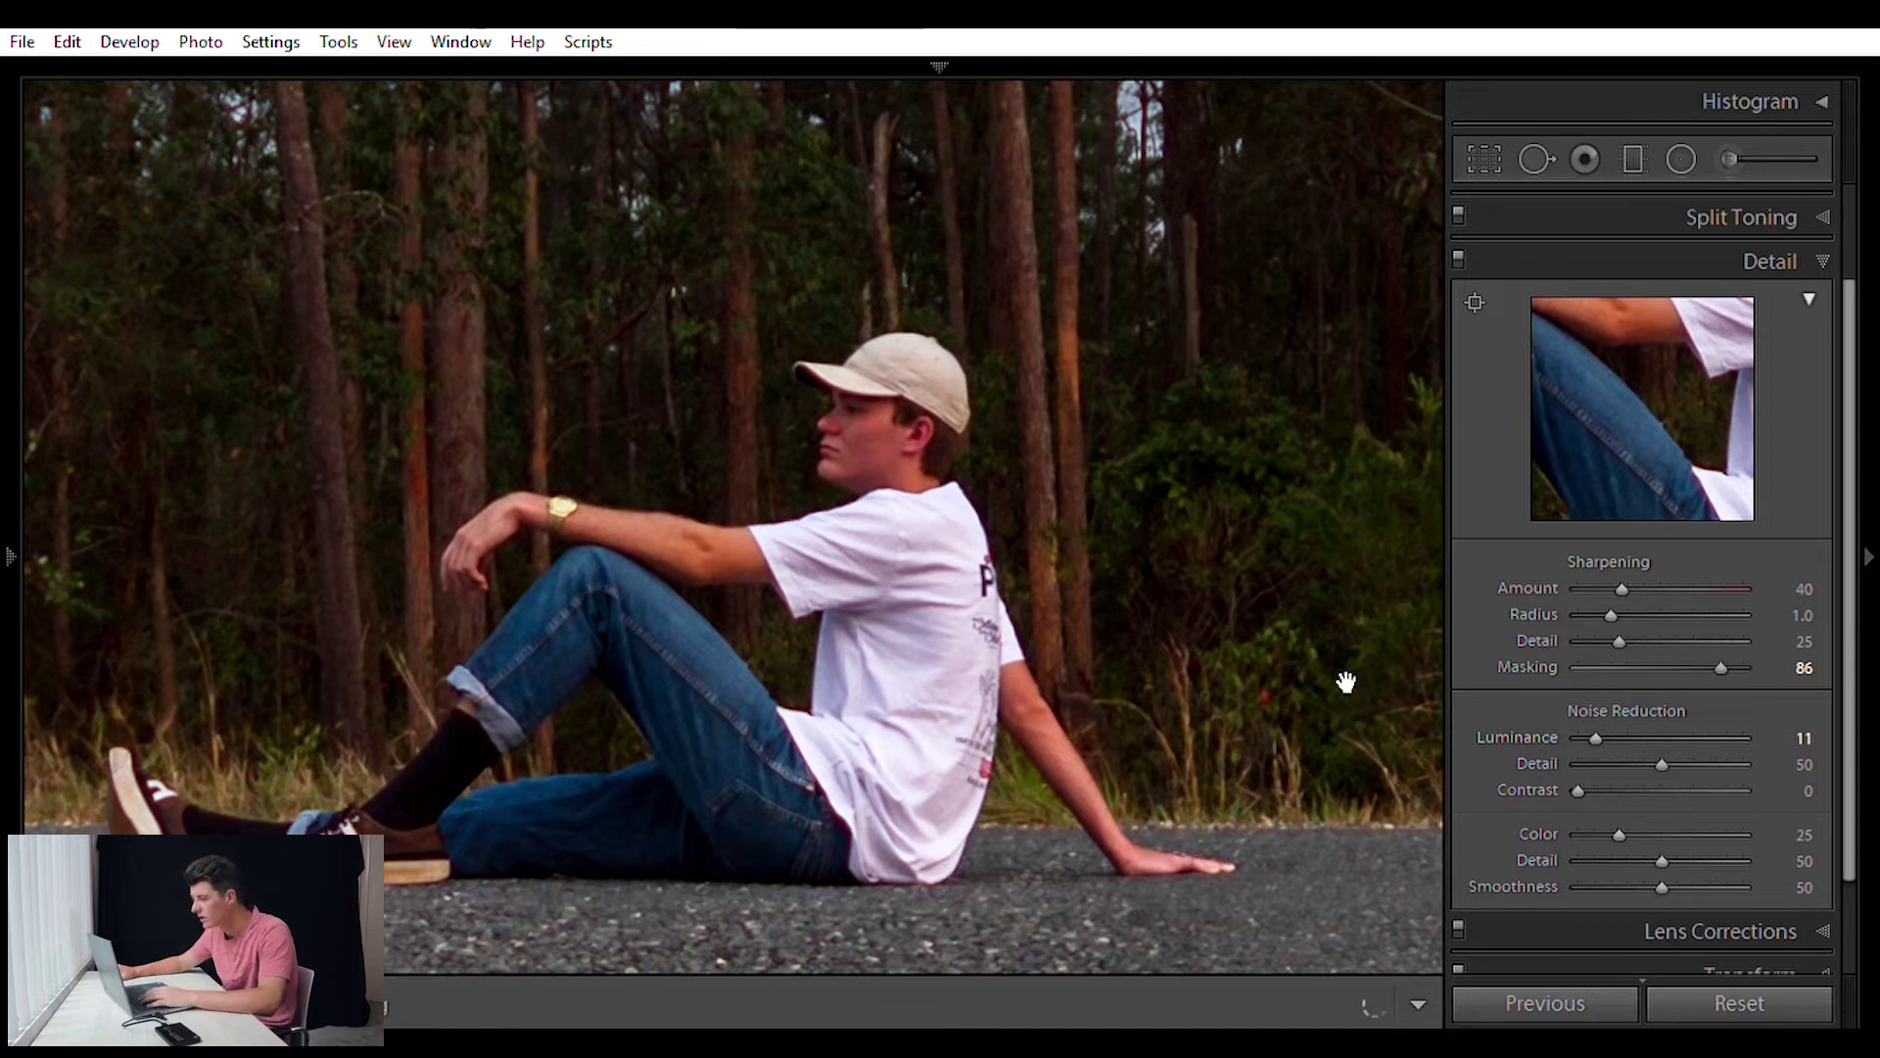
click(798, 501)
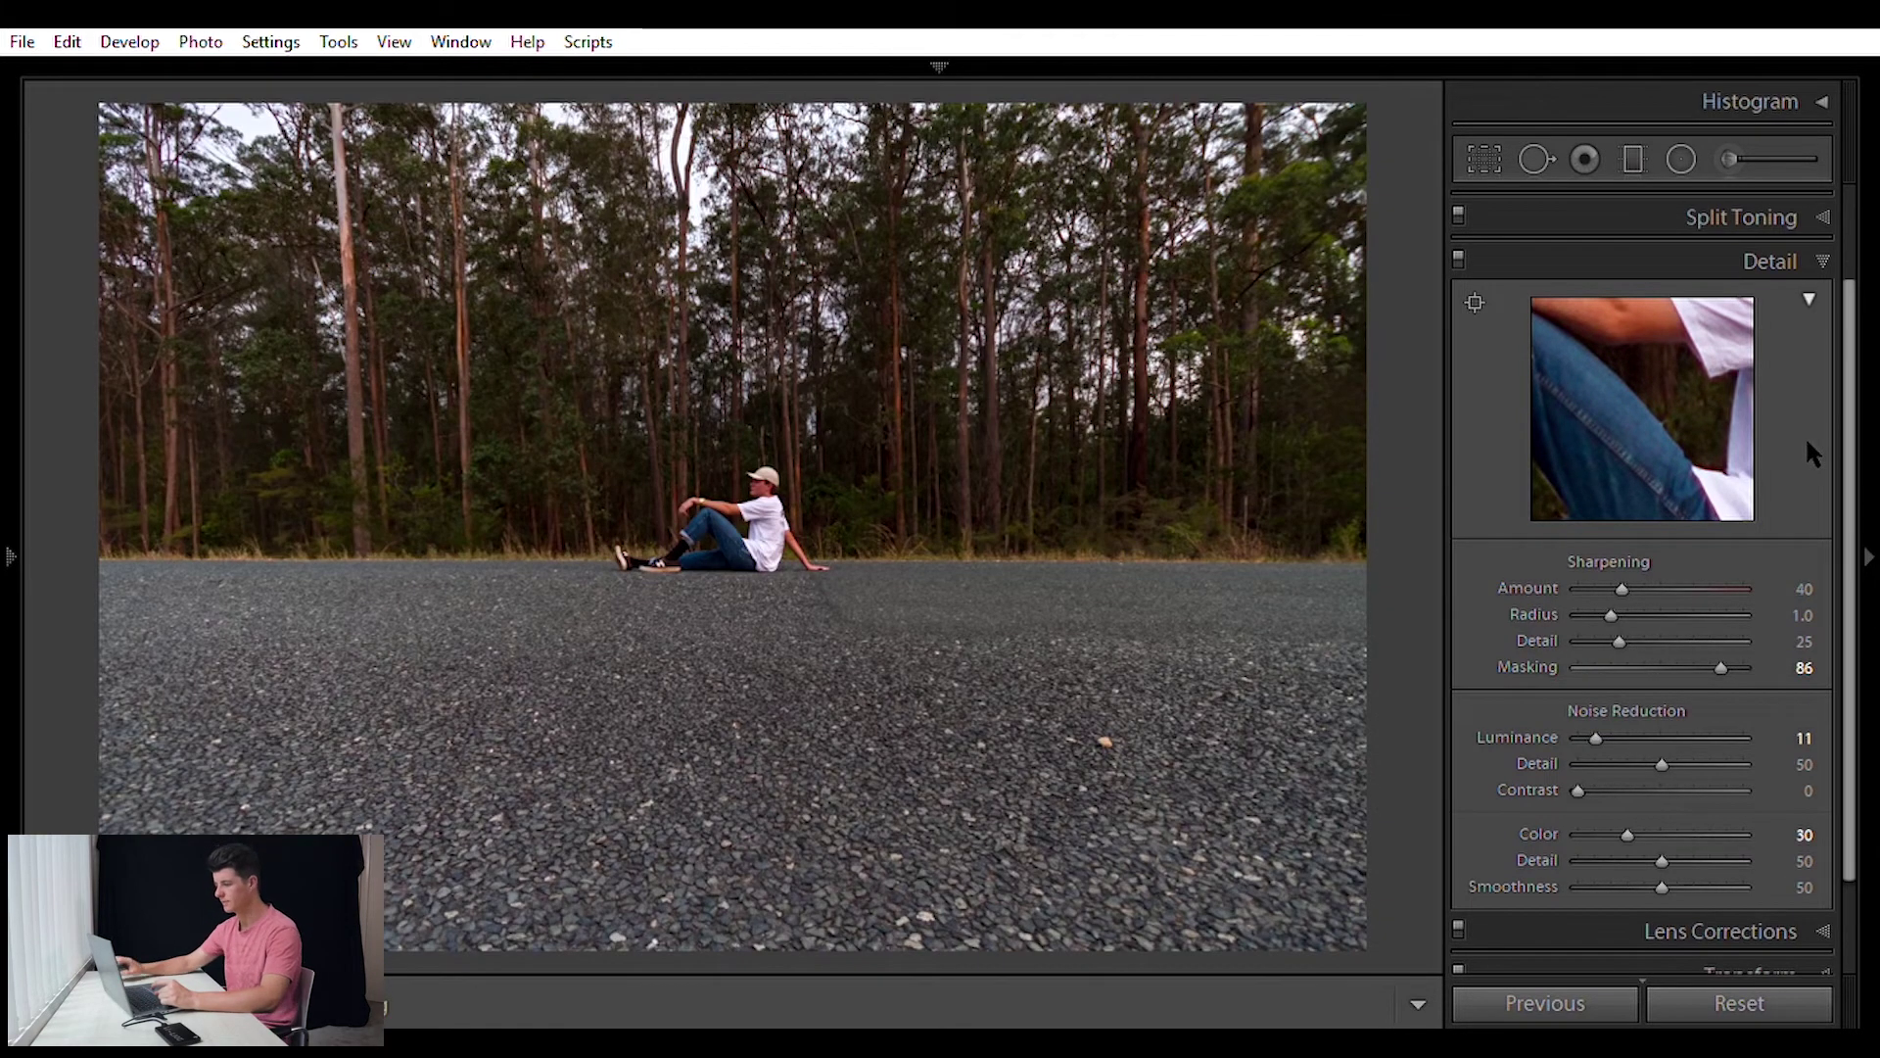
key(s)
key(s)
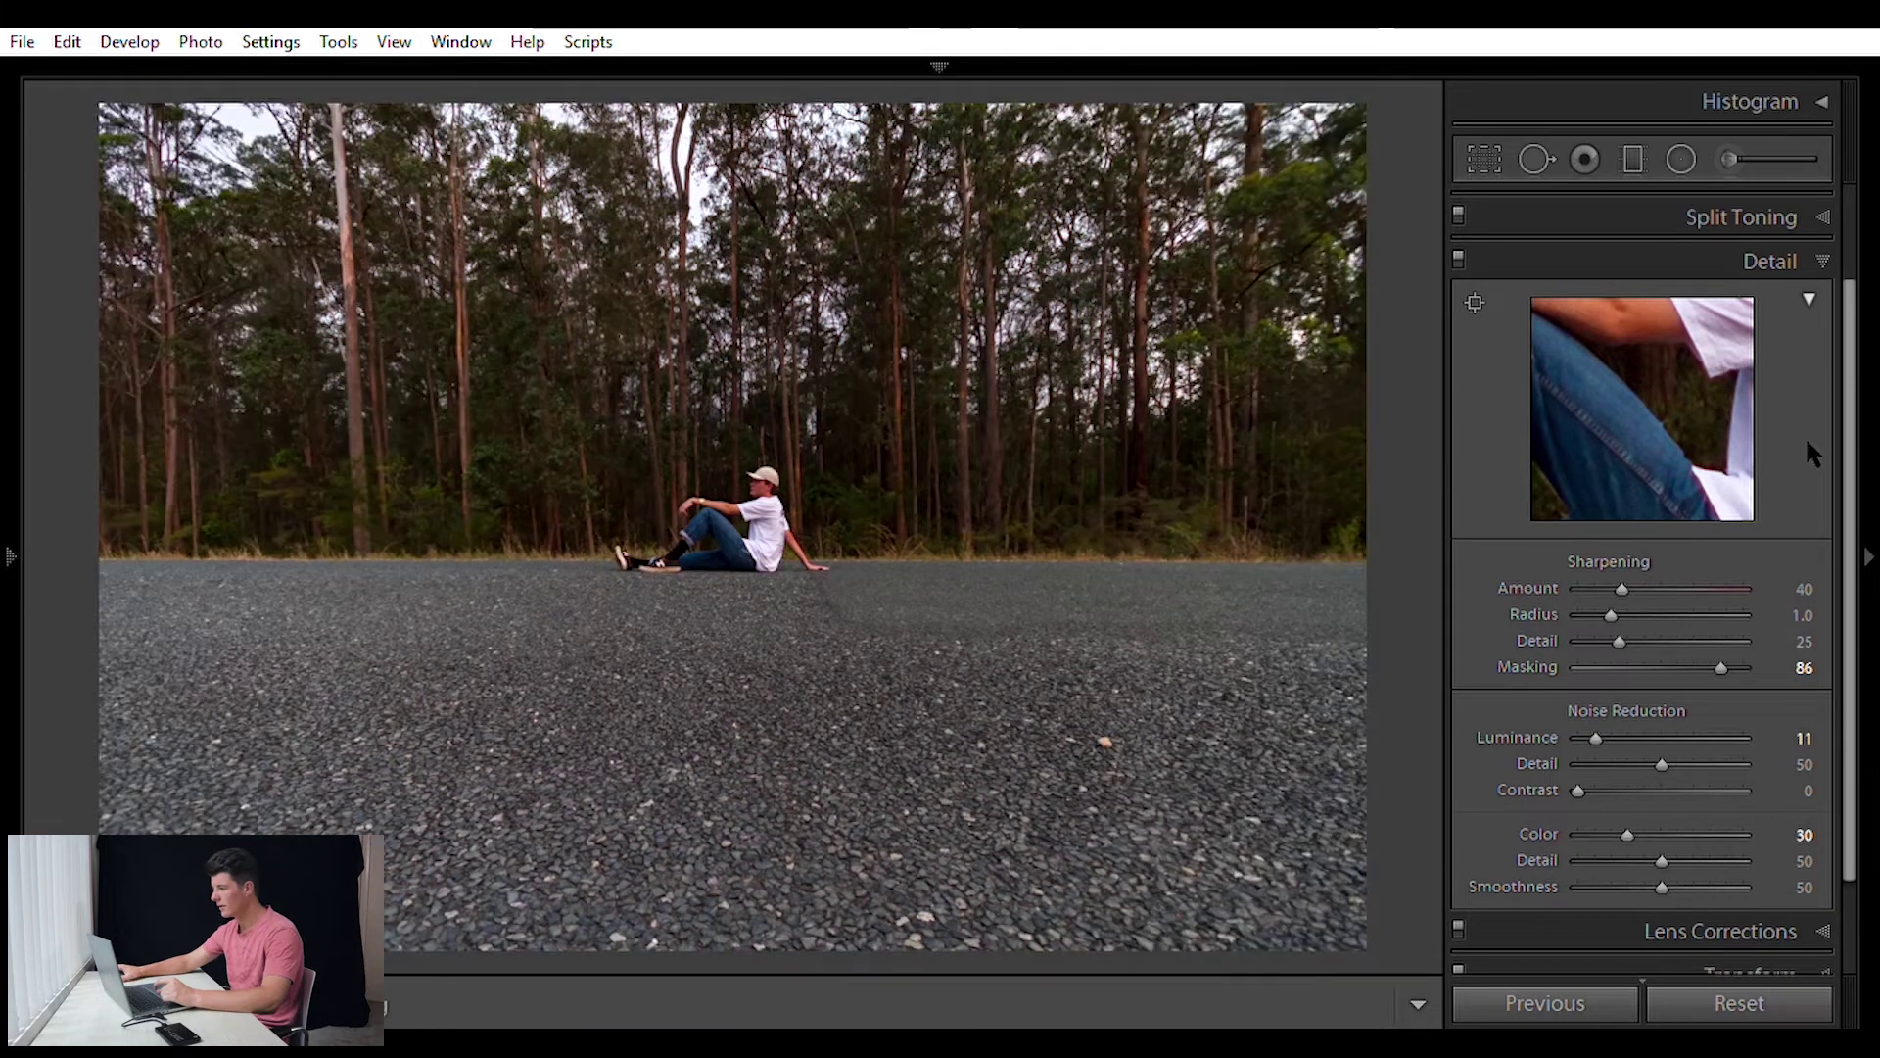
Adjust the photo's white balance to a Temp of 6132 and a Tint of −16.
click(1805, 256)
click(1773, 207)
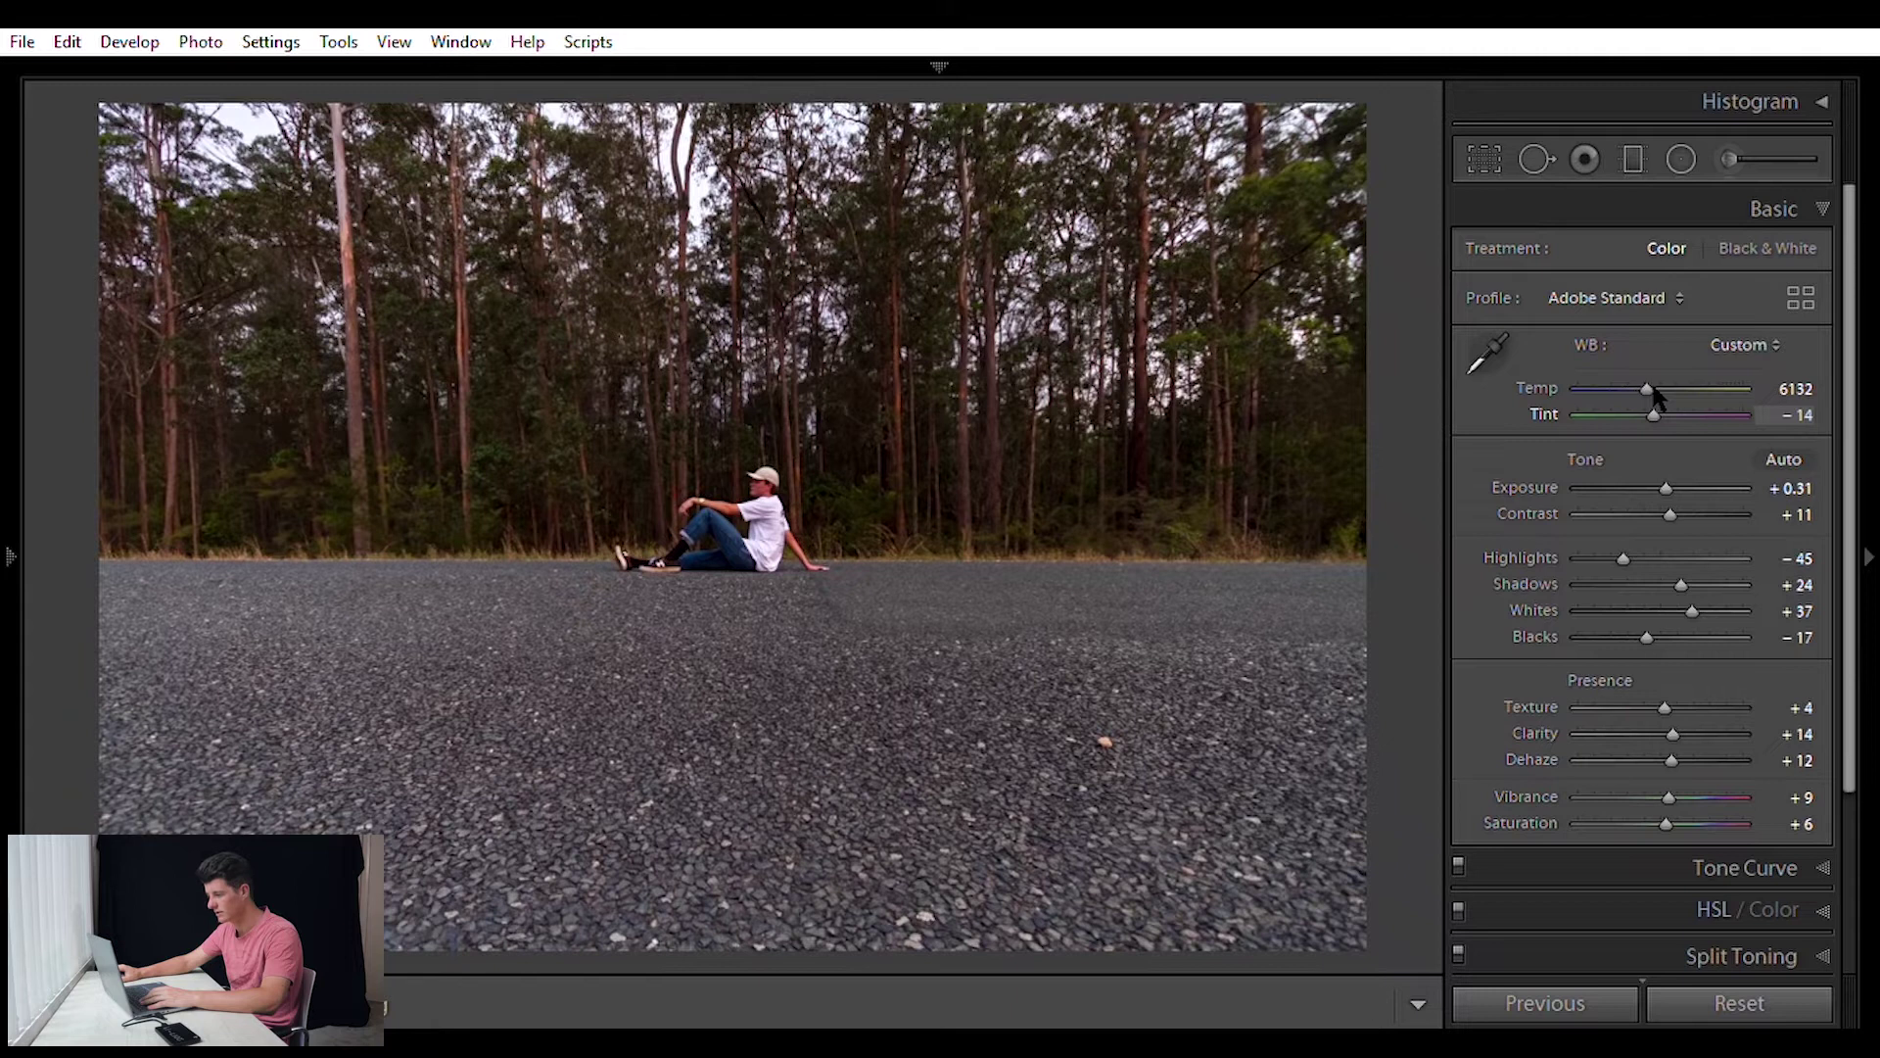
drag(1654, 414, 1652, 415)
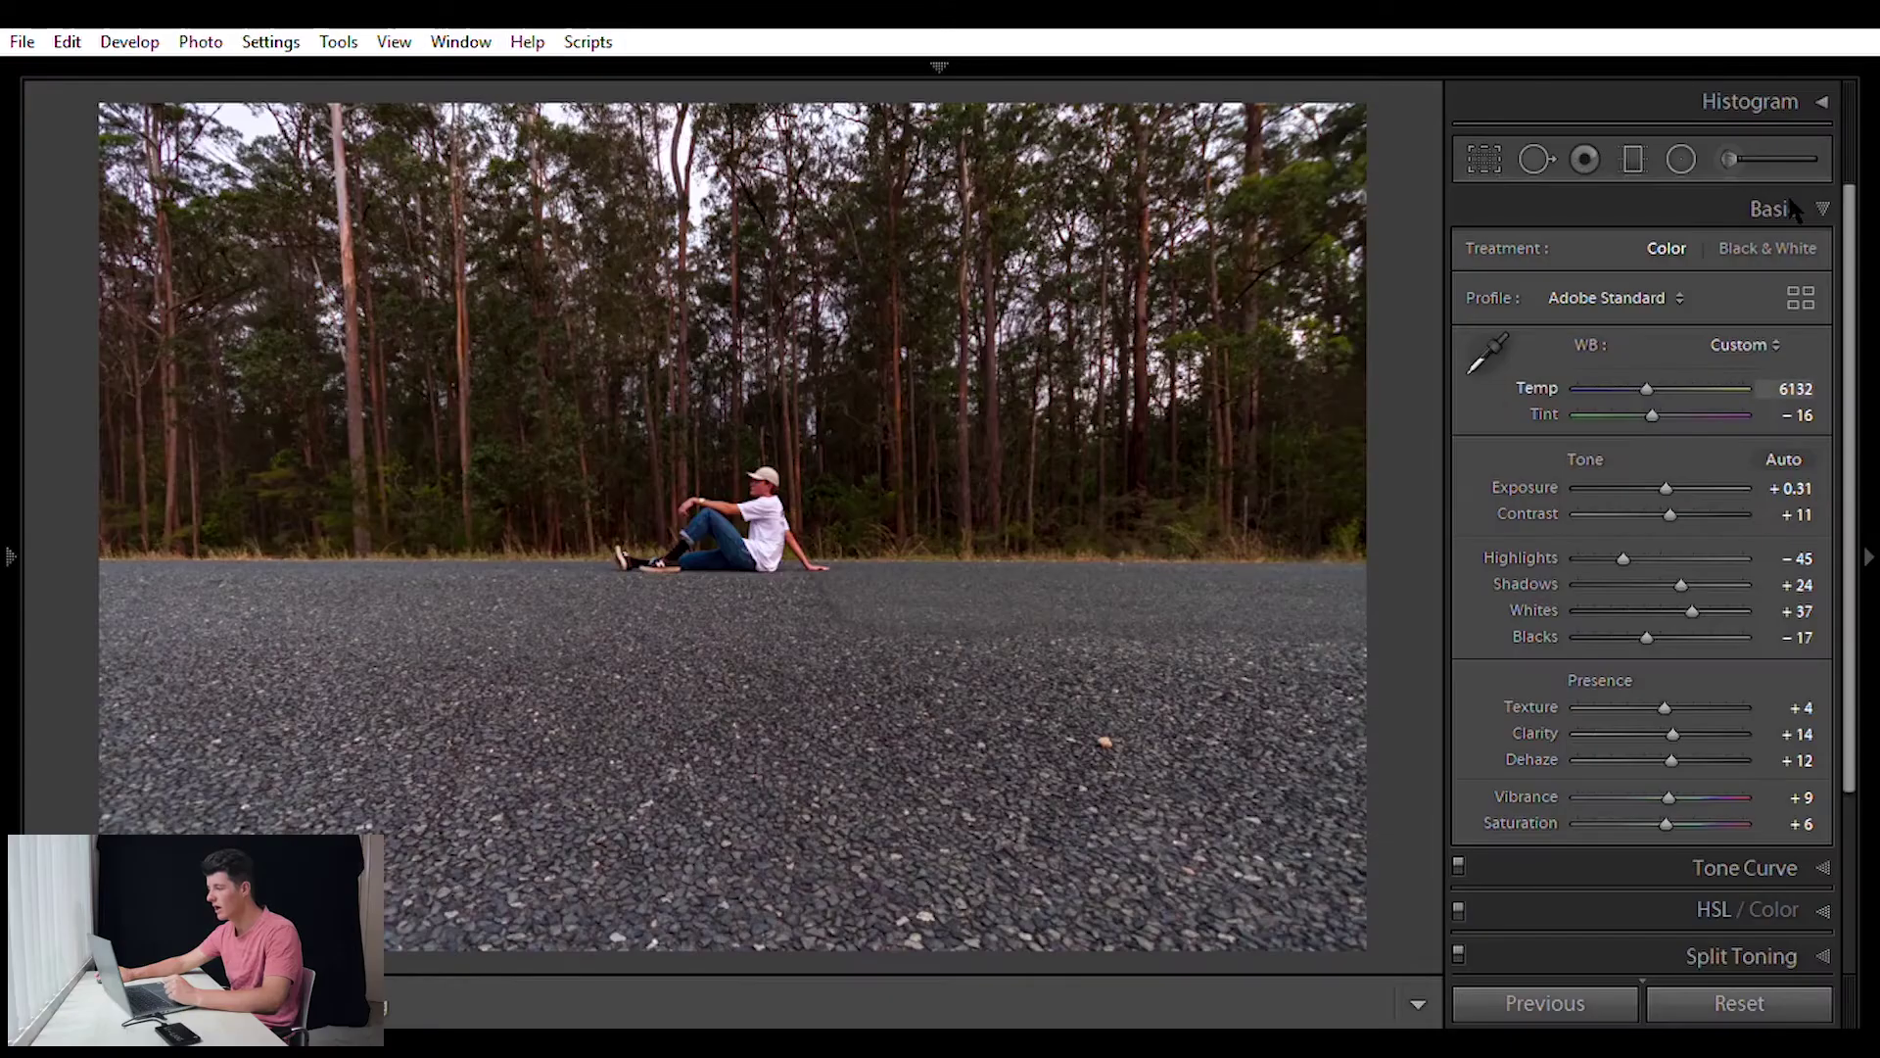
click(1794, 208)
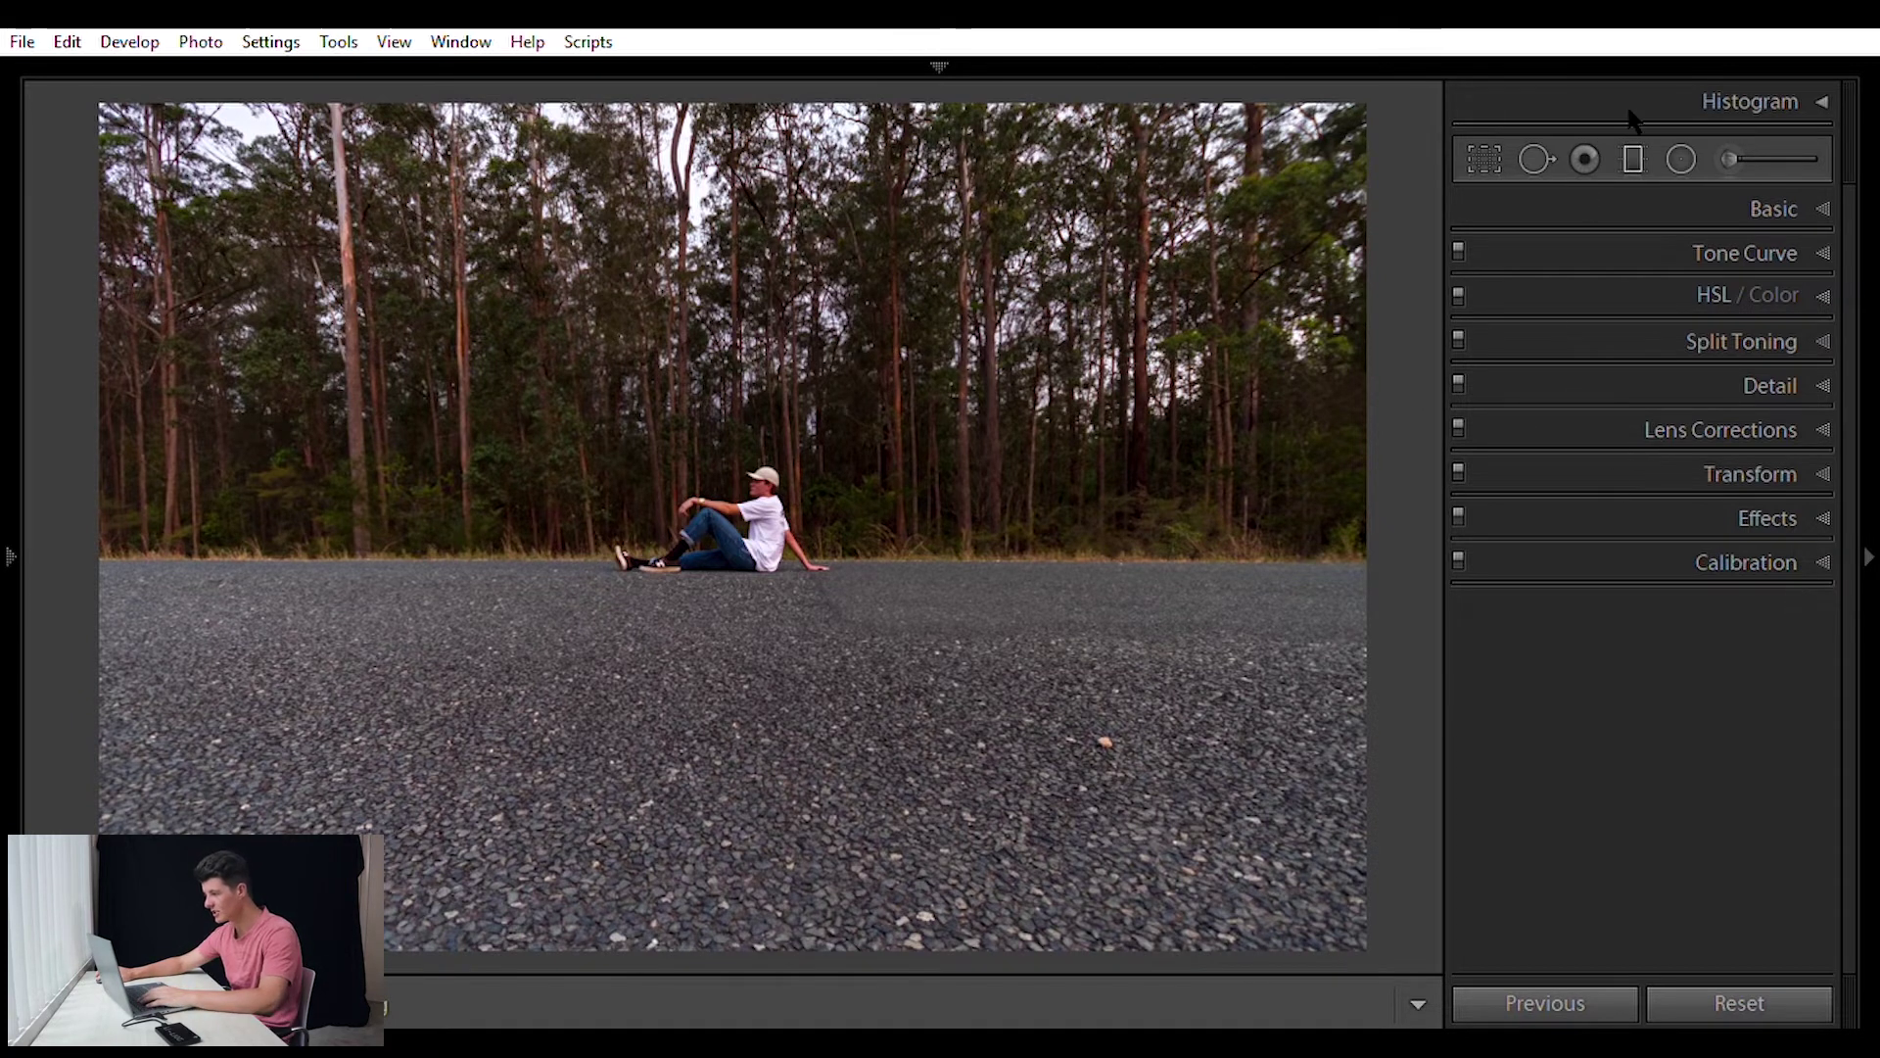
Add a graduated filter covering the road and level it along the horizon at the road's far edge.
click(1633, 158)
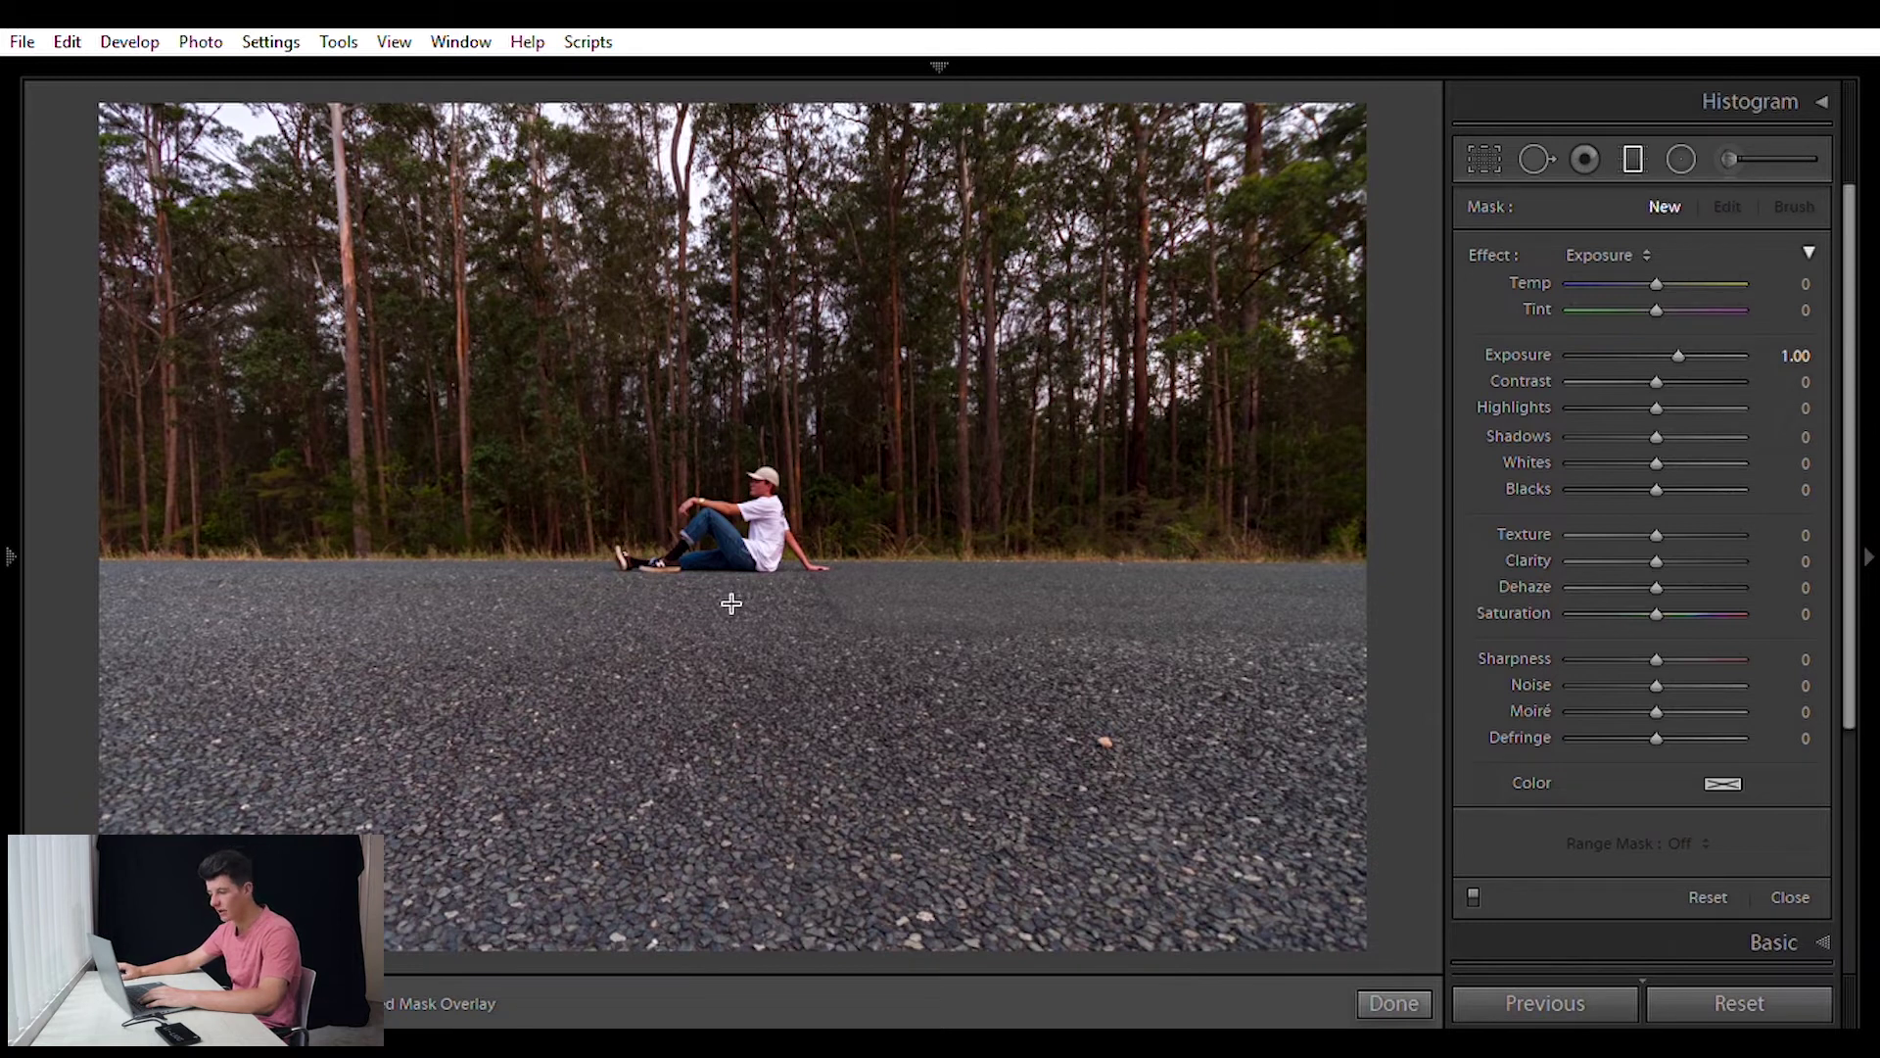
drag(735, 614, 730, 566)
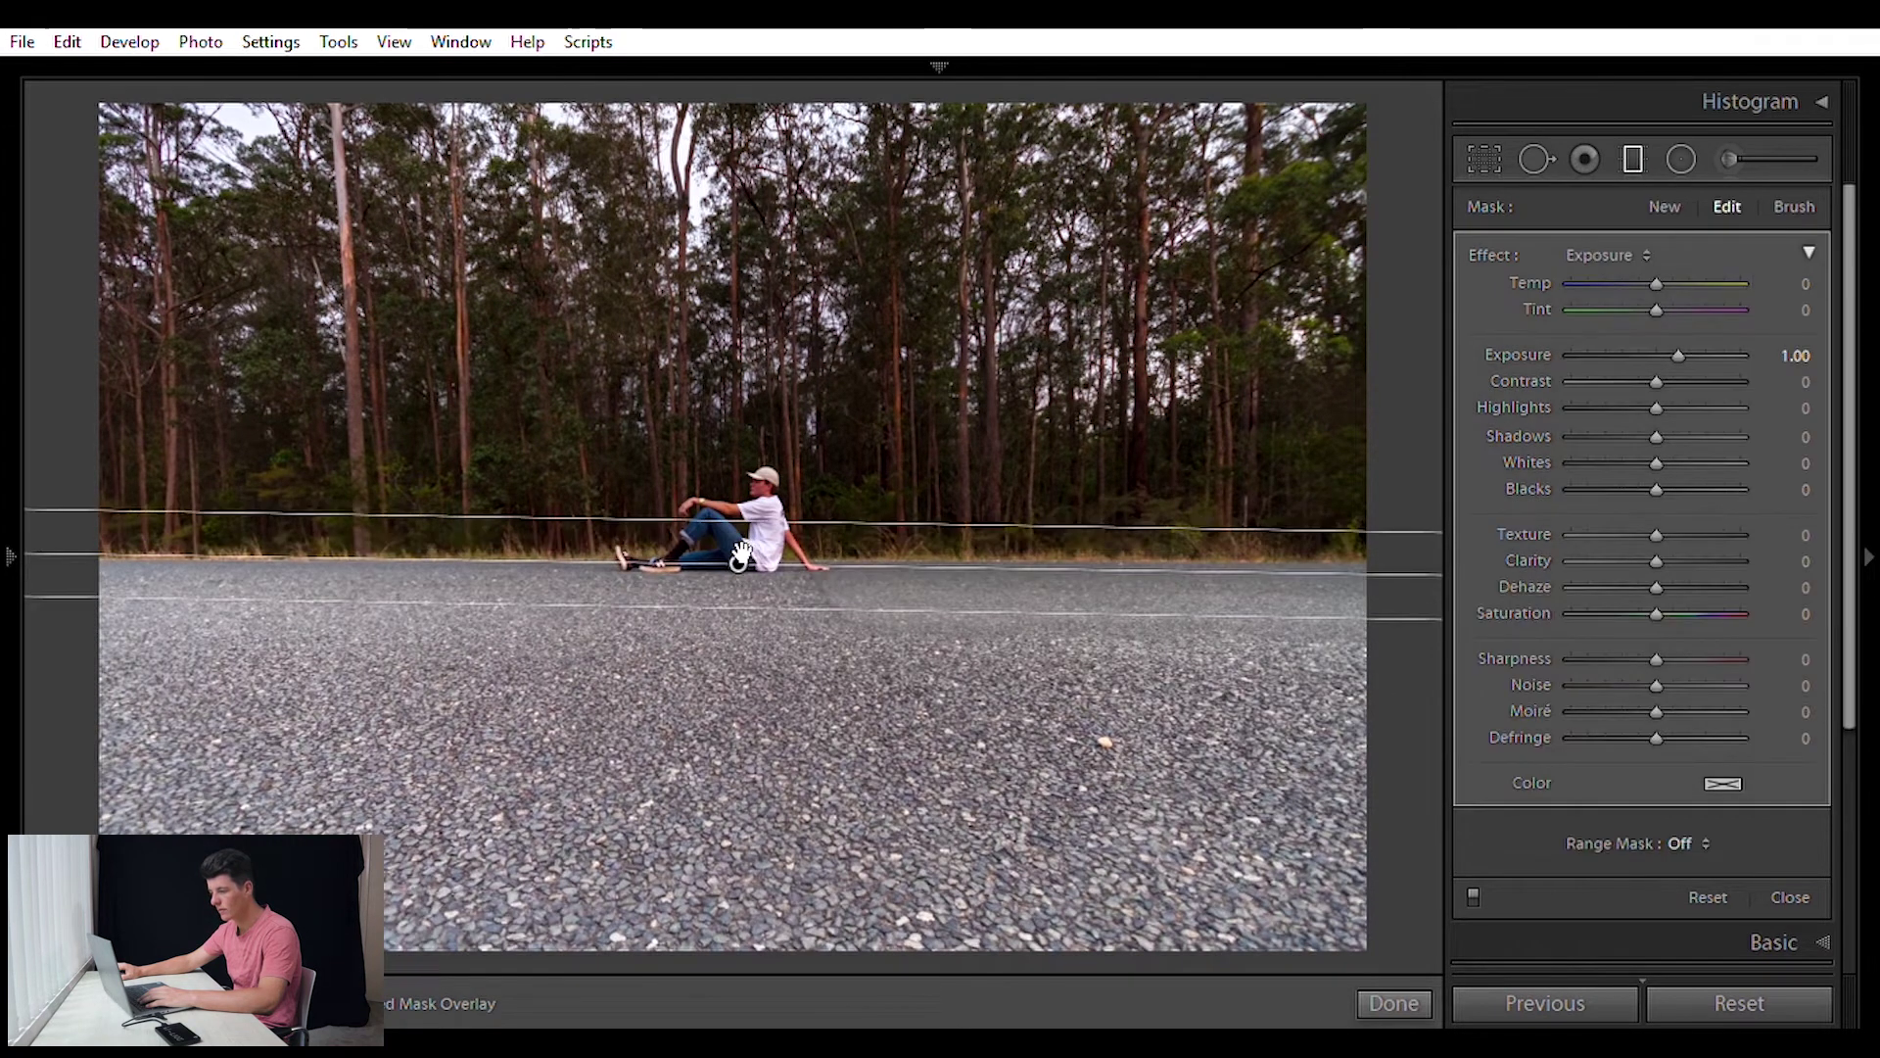
drag(1022, 548, 1024, 549)
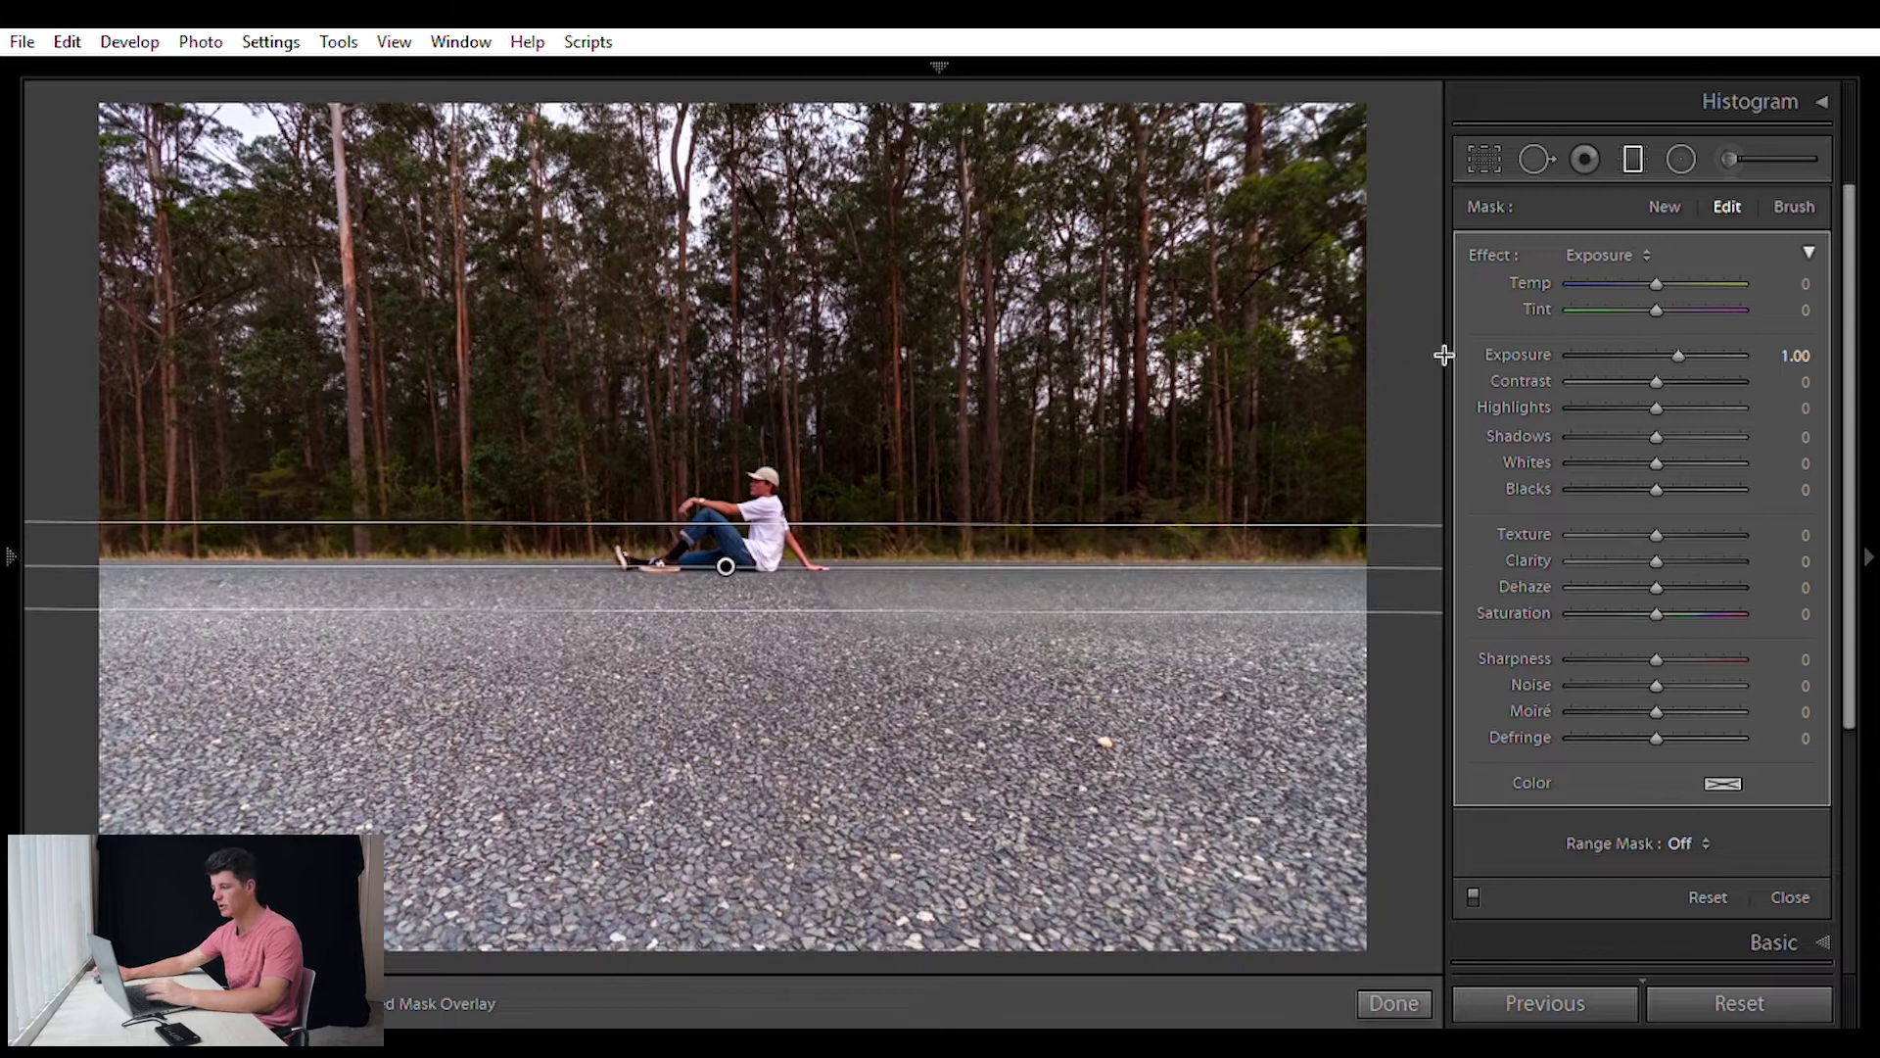
Set the graduated filter's Exposure to −1.00 and nudge the filter slightly up along the road's far edge.
double_click(1499, 320)
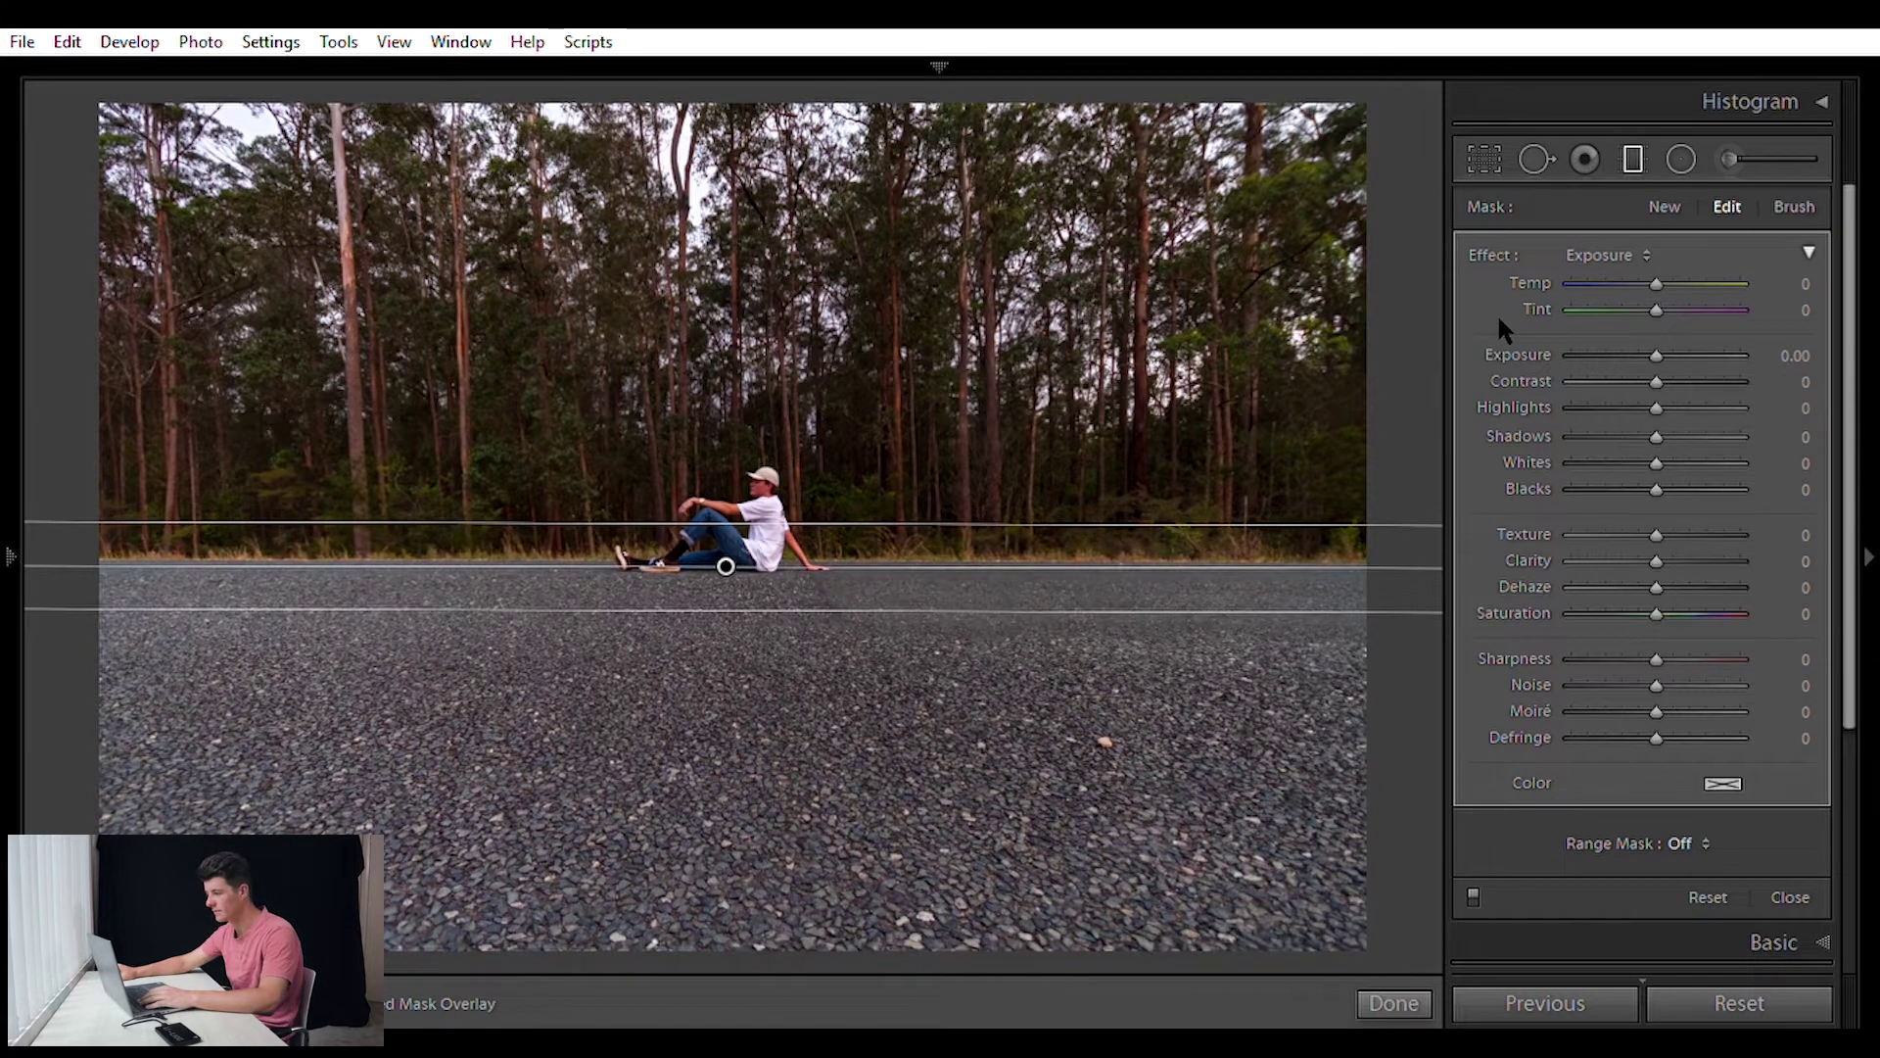
drag(1649, 332, 1645, 332)
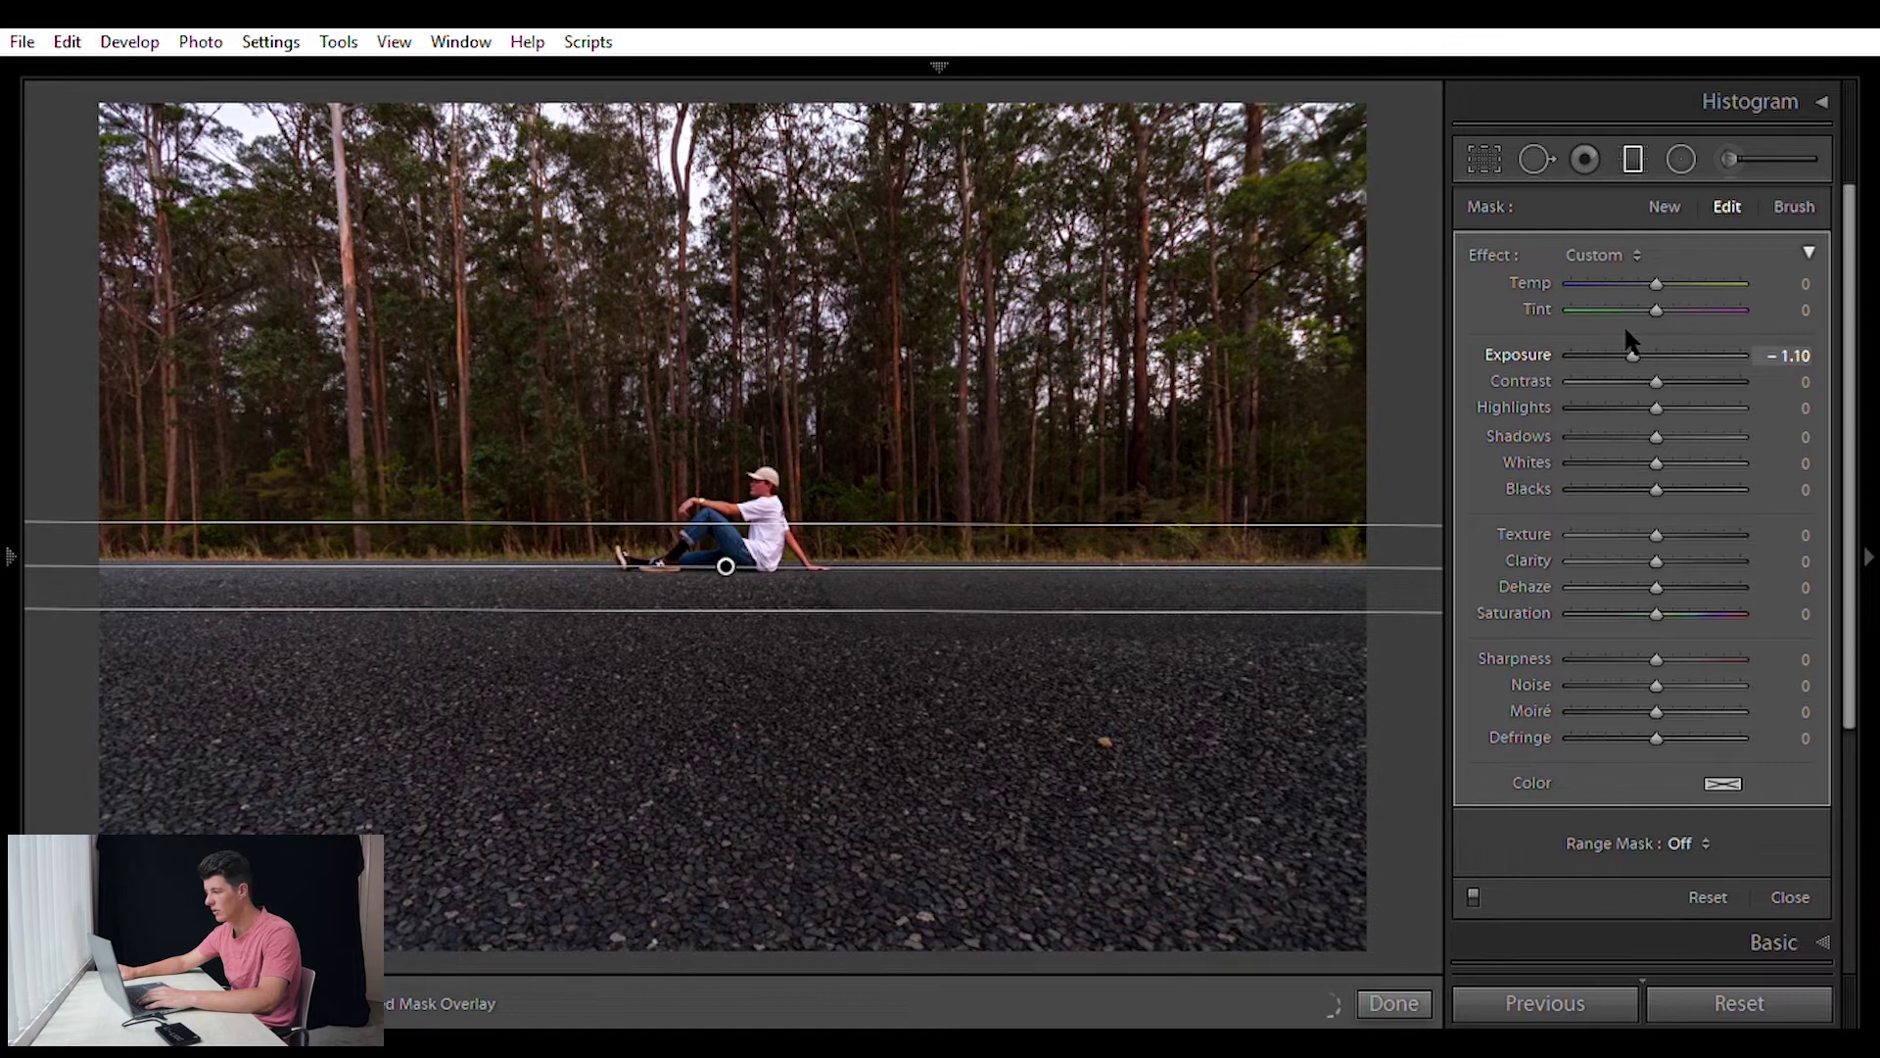
double_click(1647, 334)
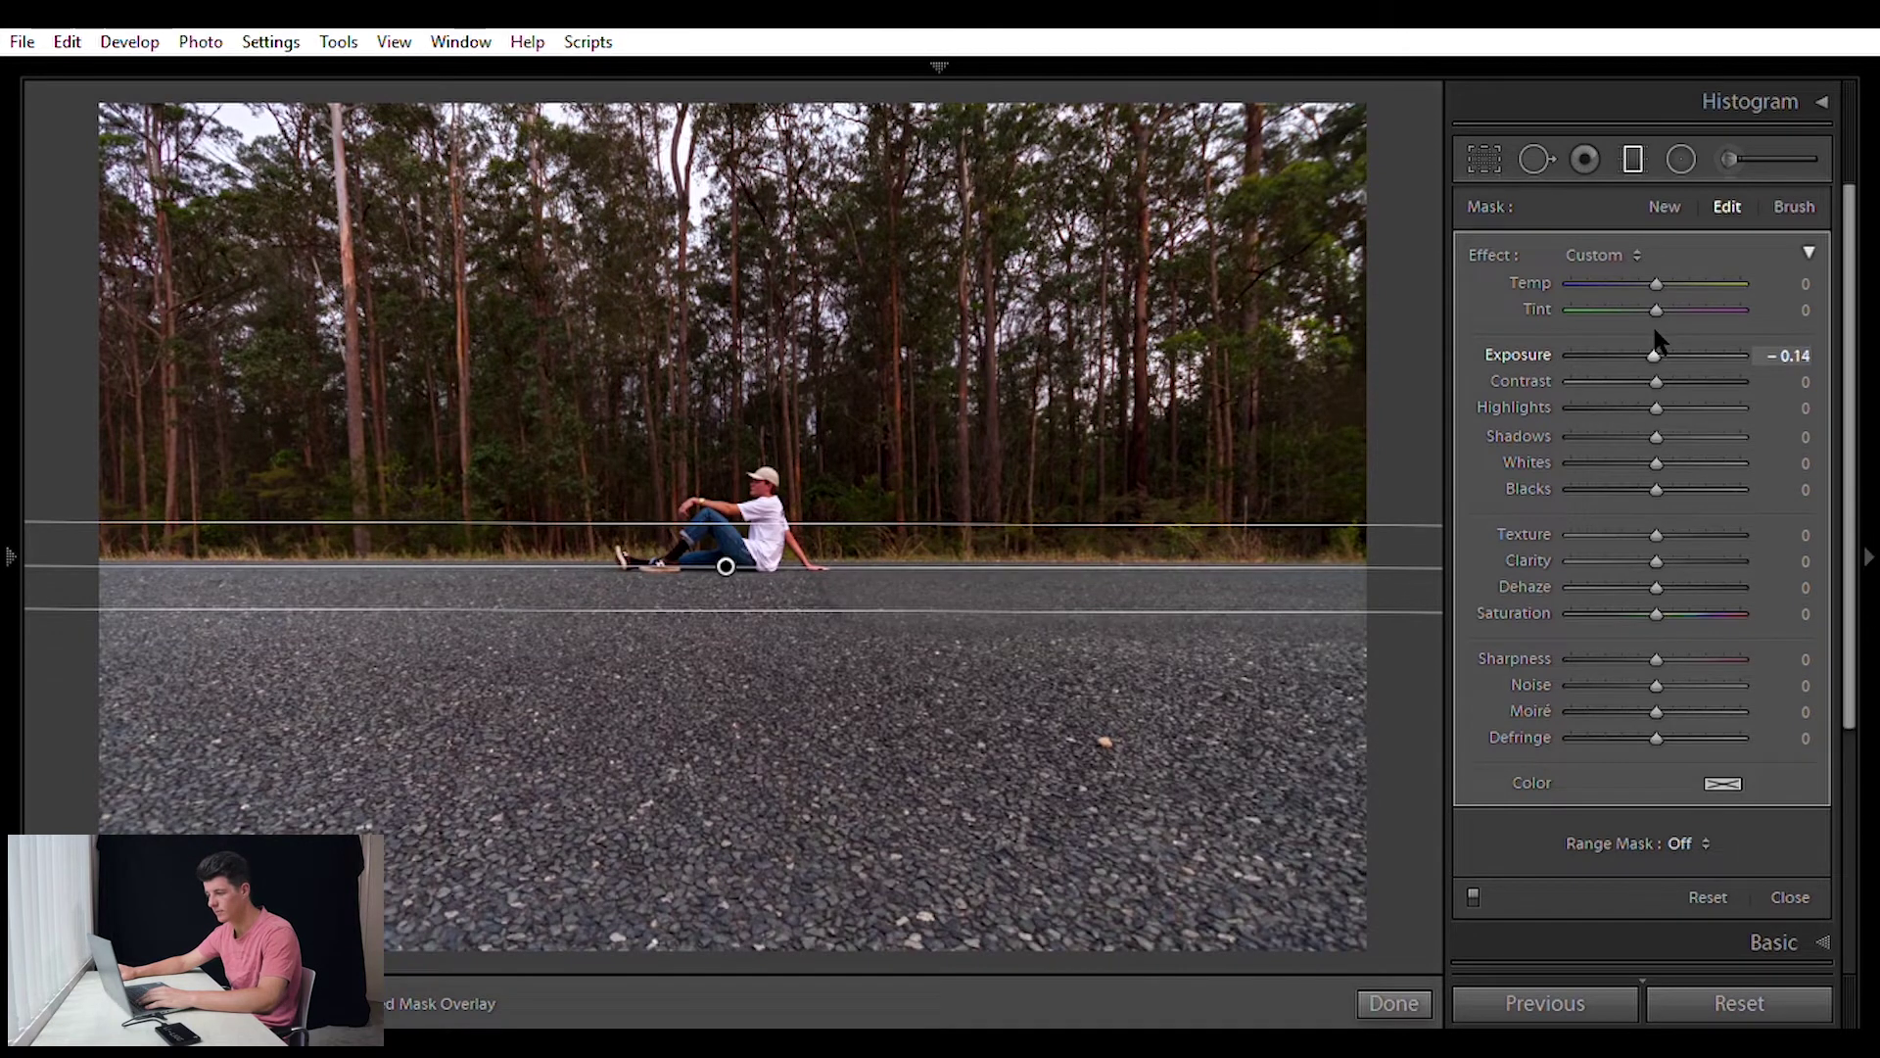
double_click(1655, 335)
key(Down)
key(Down)
key(Down)
key(Down)
key(Down)
key(Down)
key(Down)
key(Down)
key(Down)
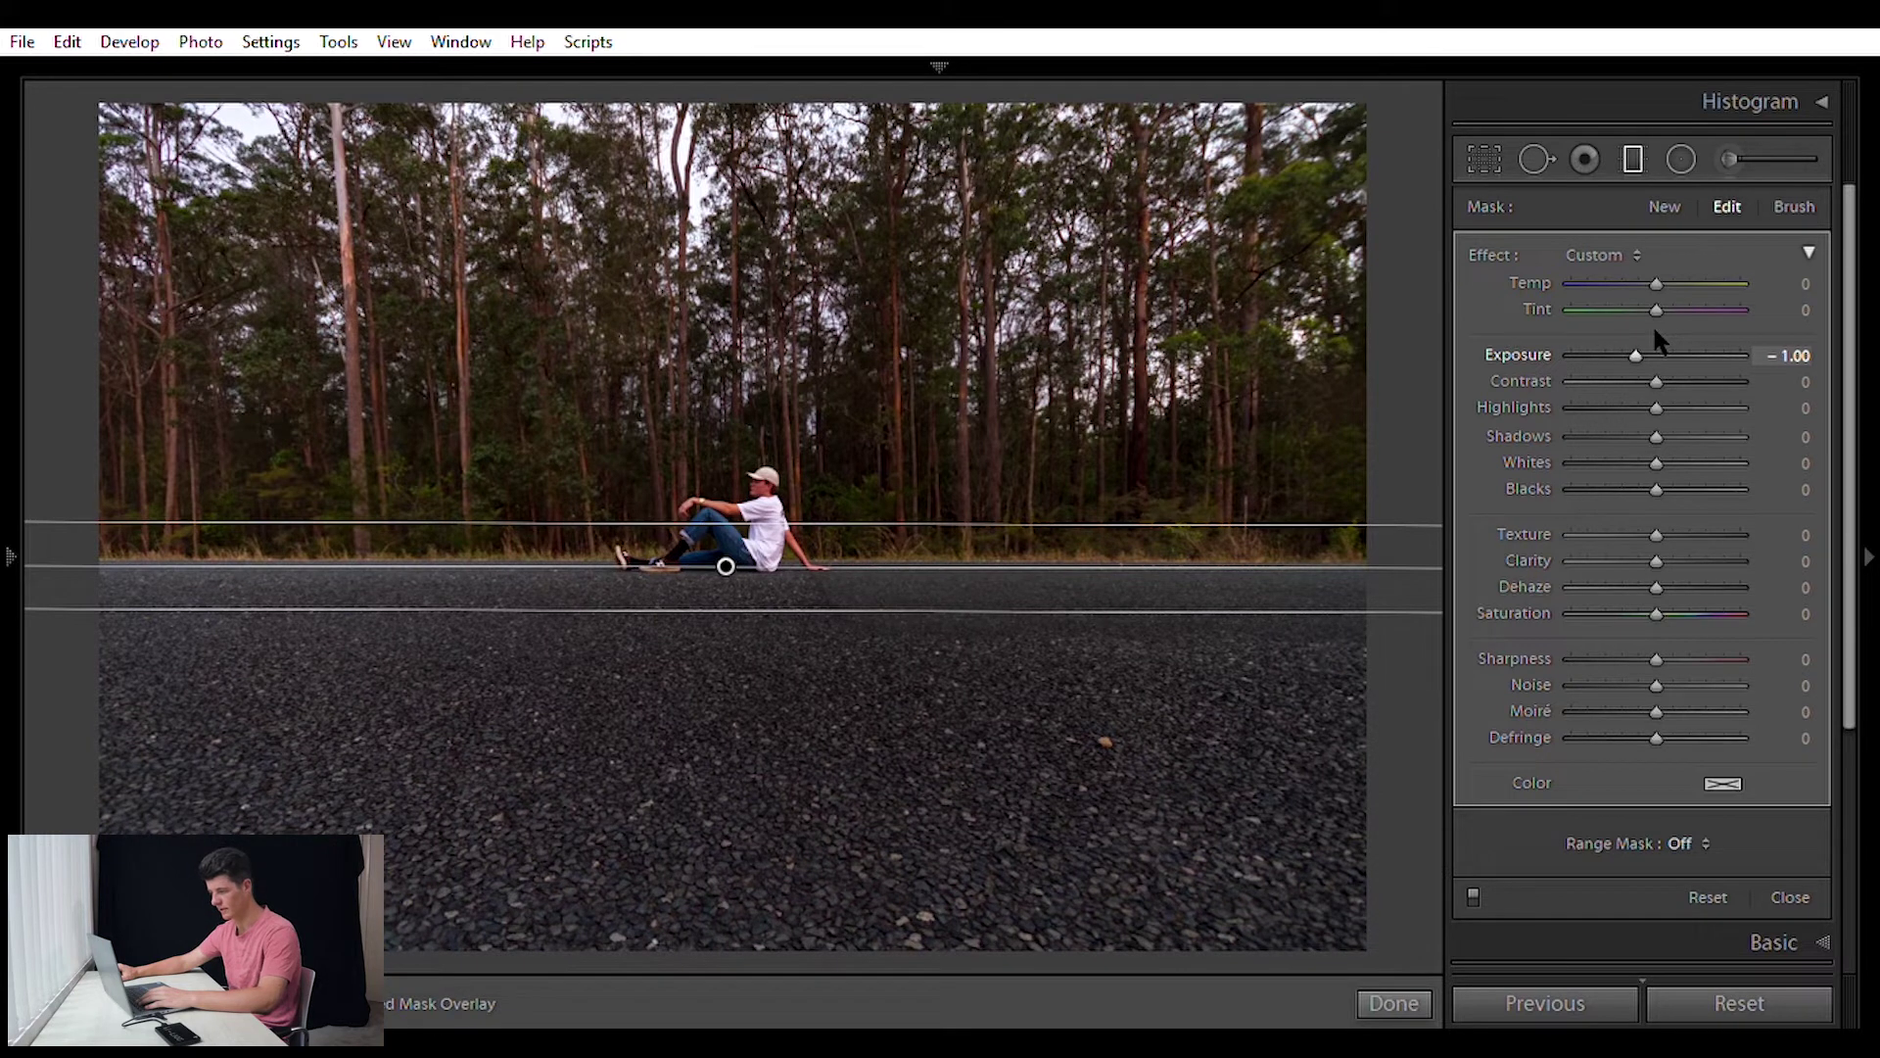
drag(744, 548, 742, 546)
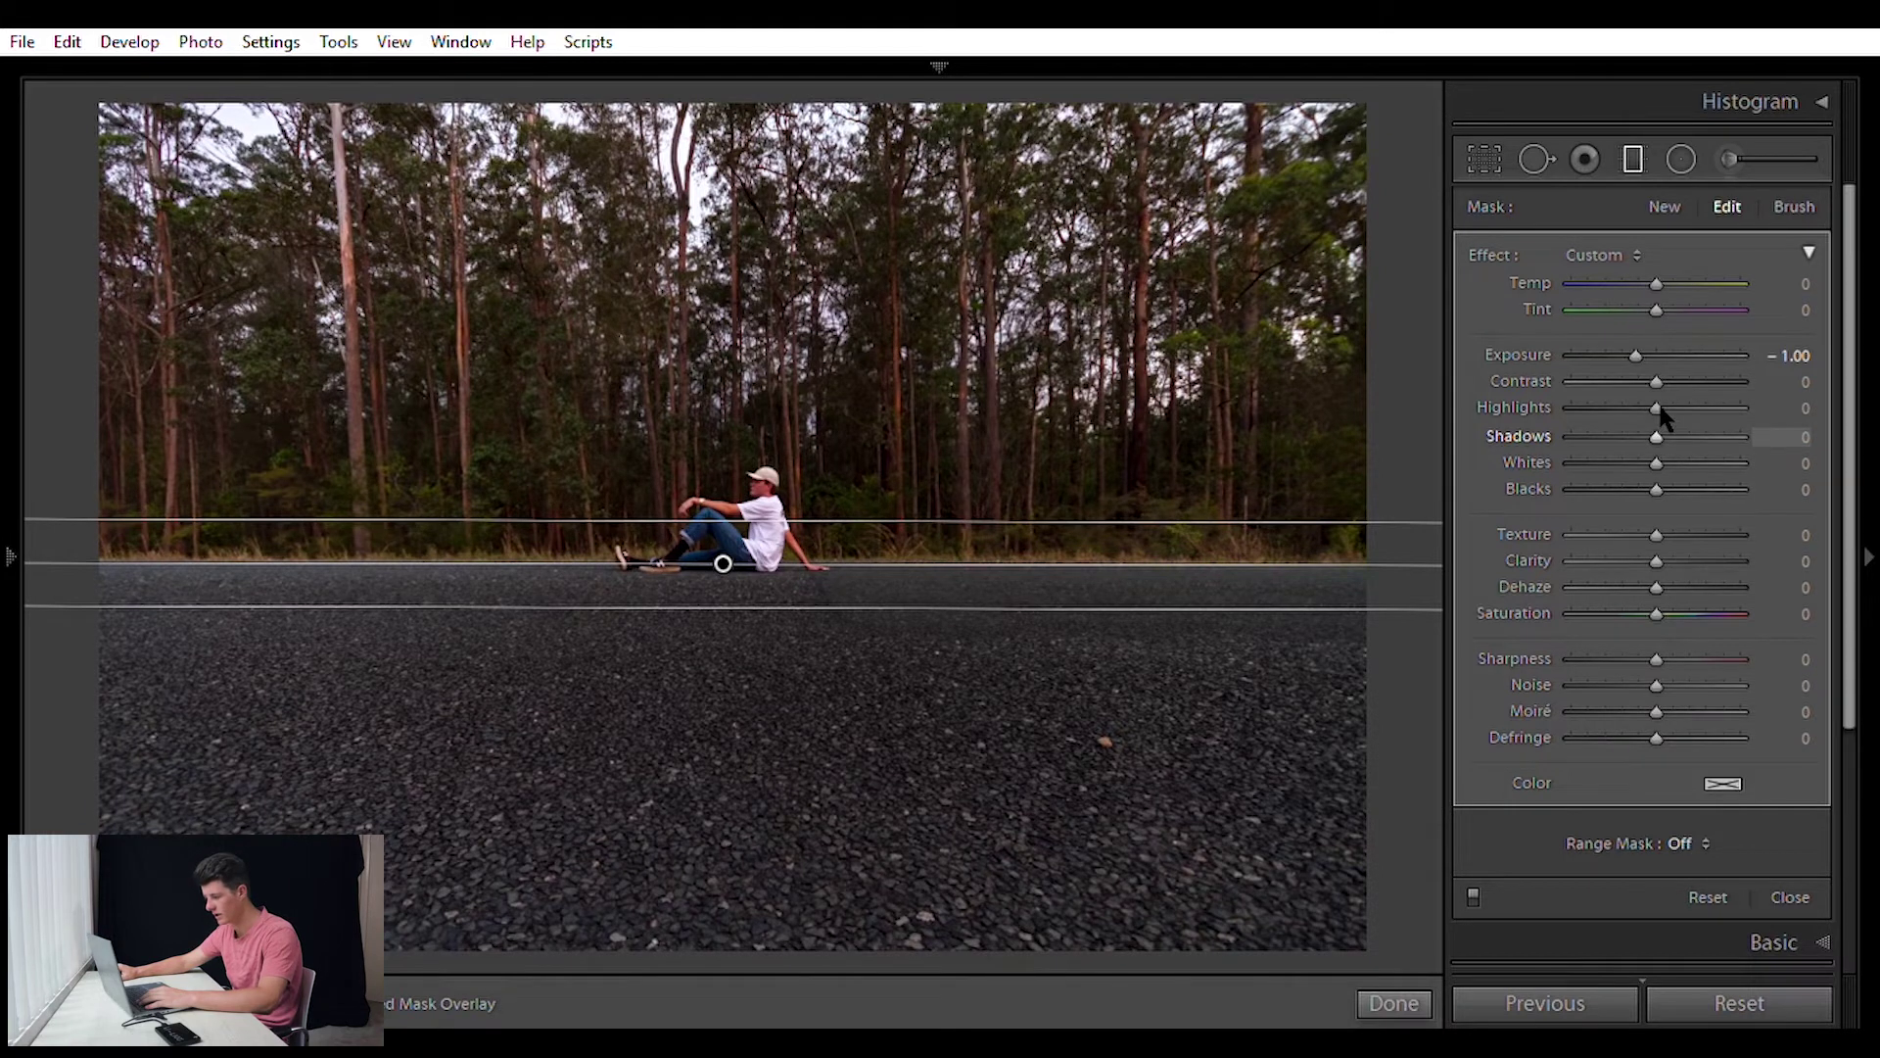
Set the graduated filter's Clarity to 40, compare the road with and without the filter, and close the filter.
drag(1664, 538, 1691, 532)
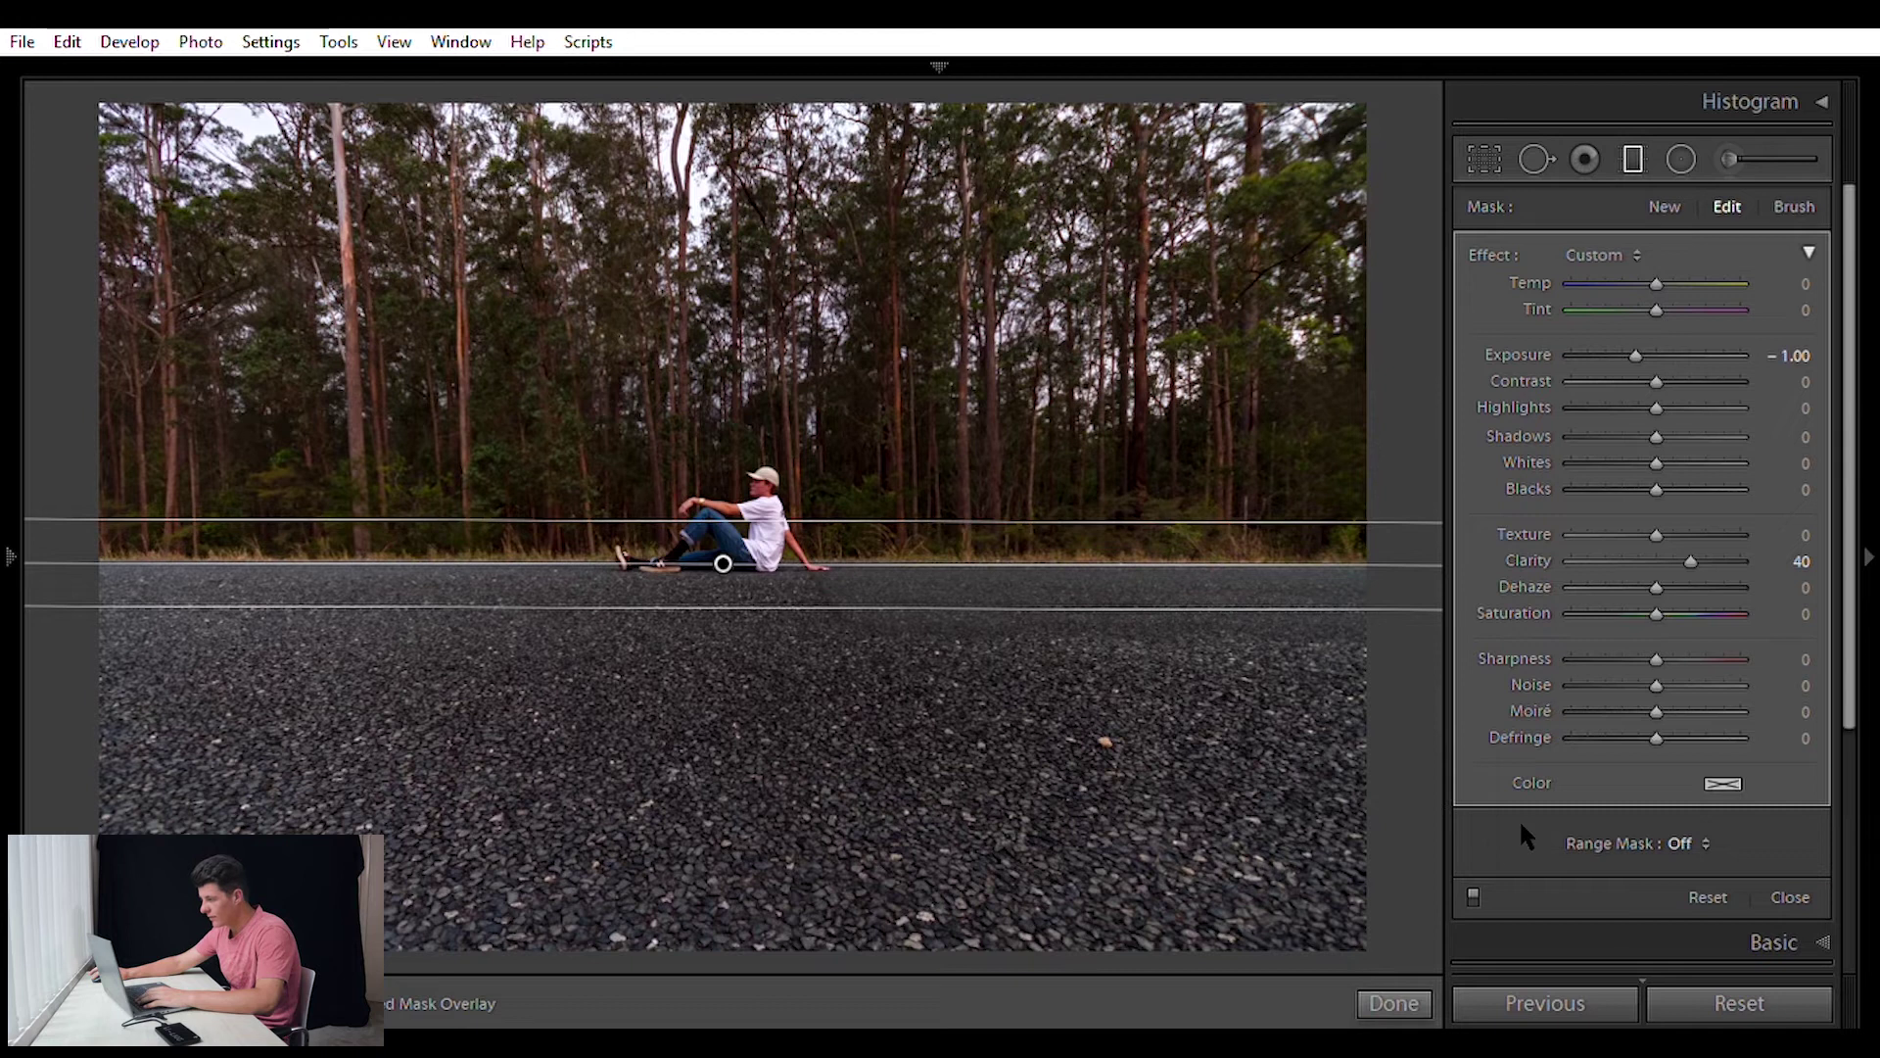
click(1474, 875)
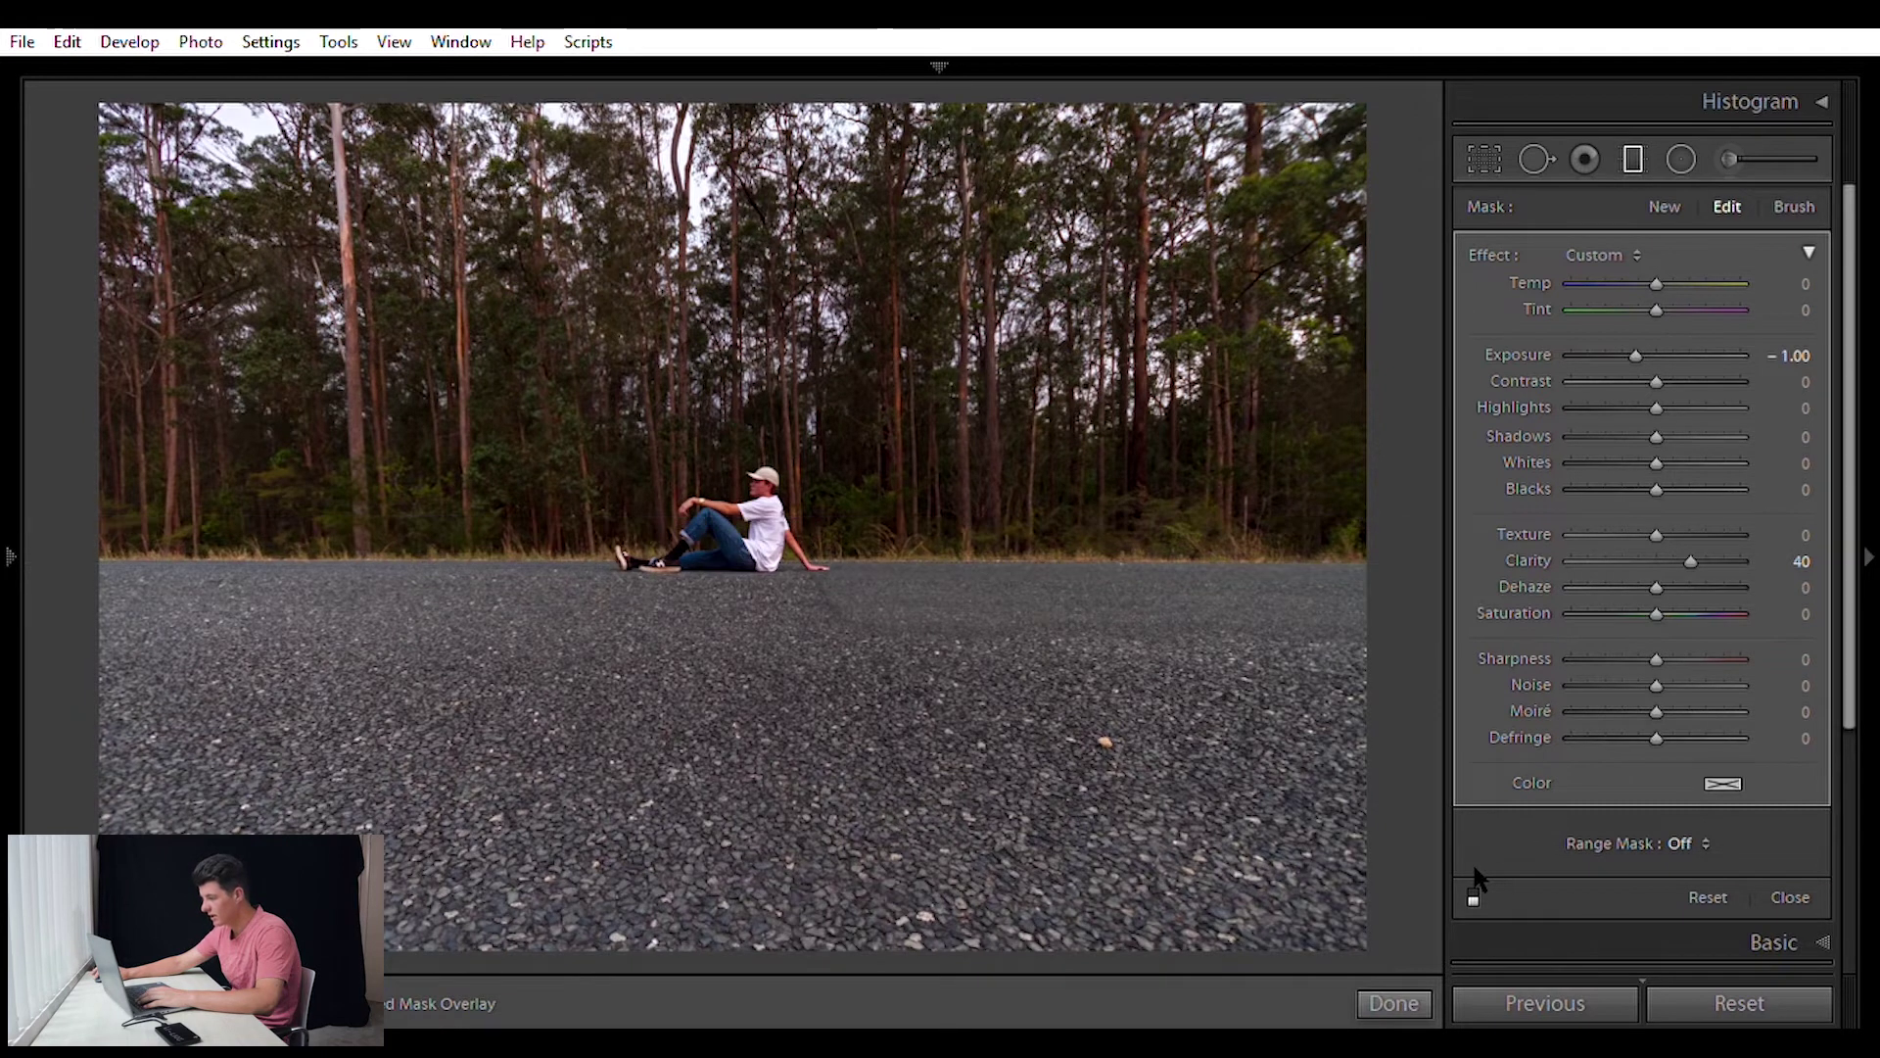
click(1474, 868)
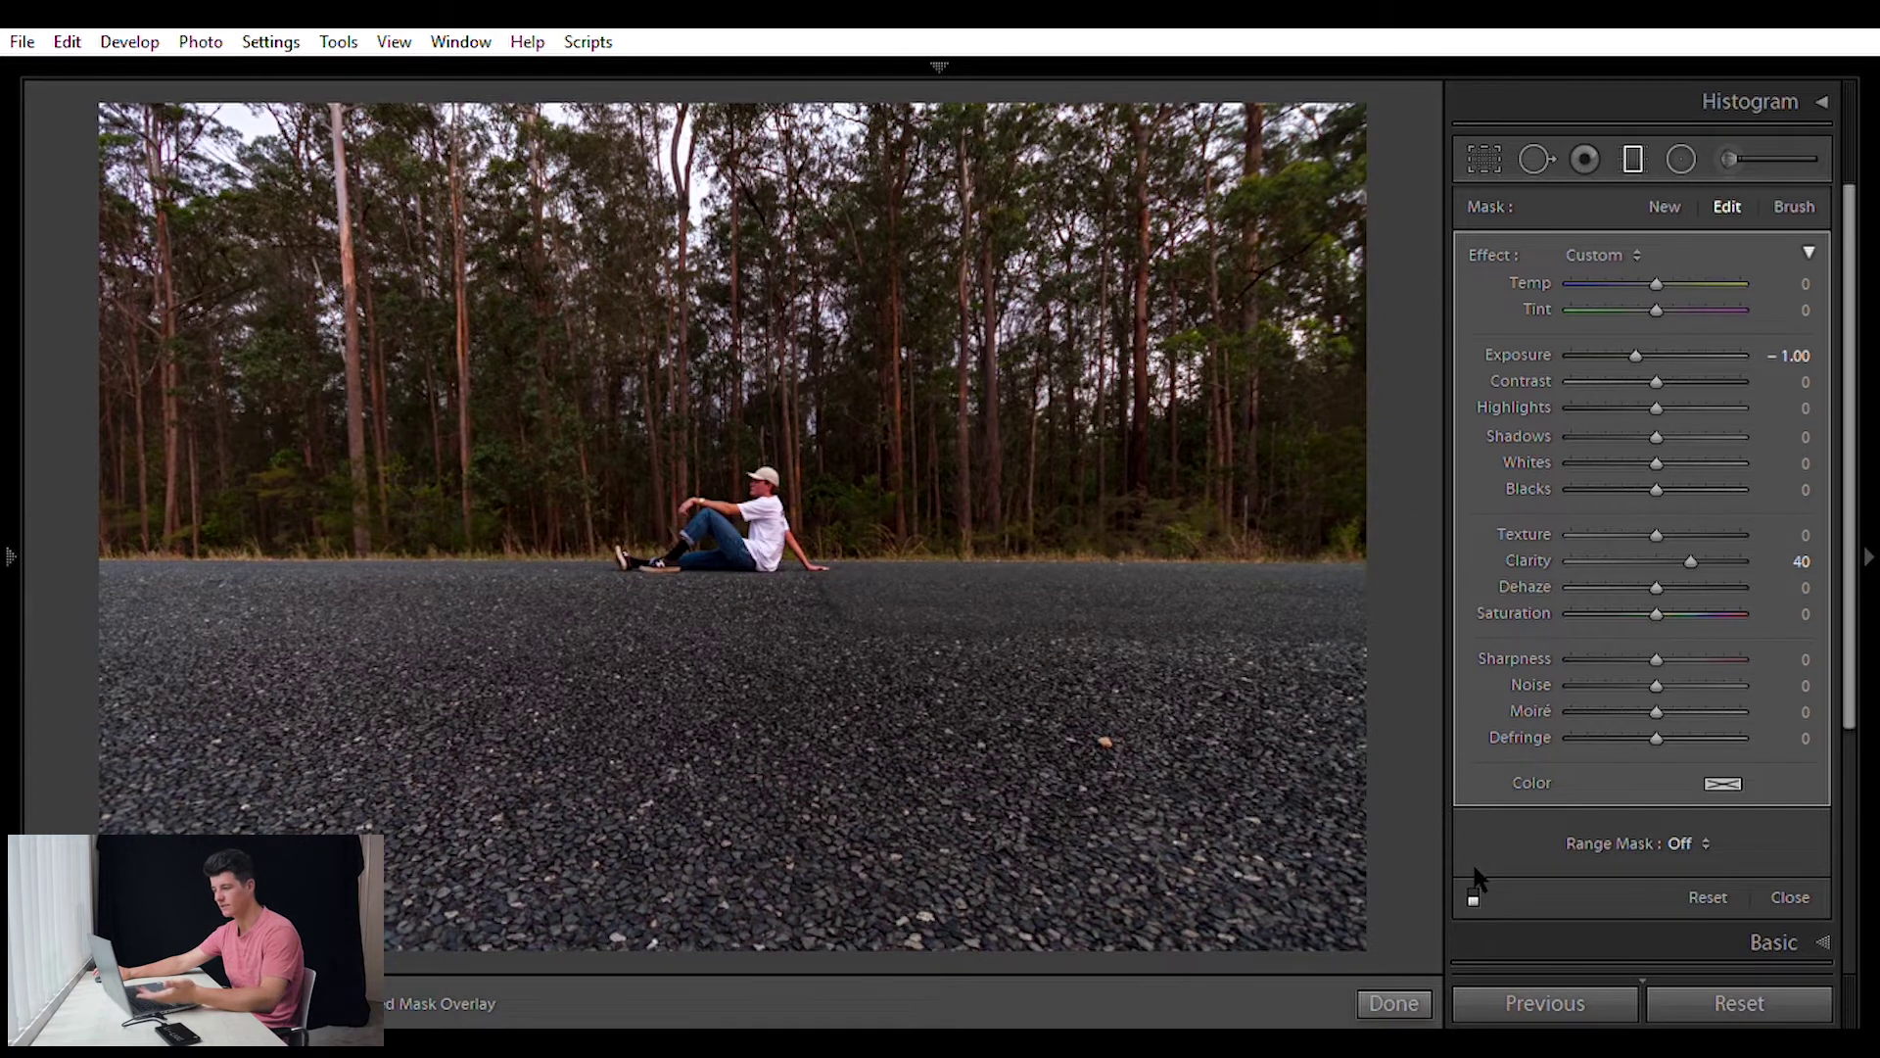
key(h)
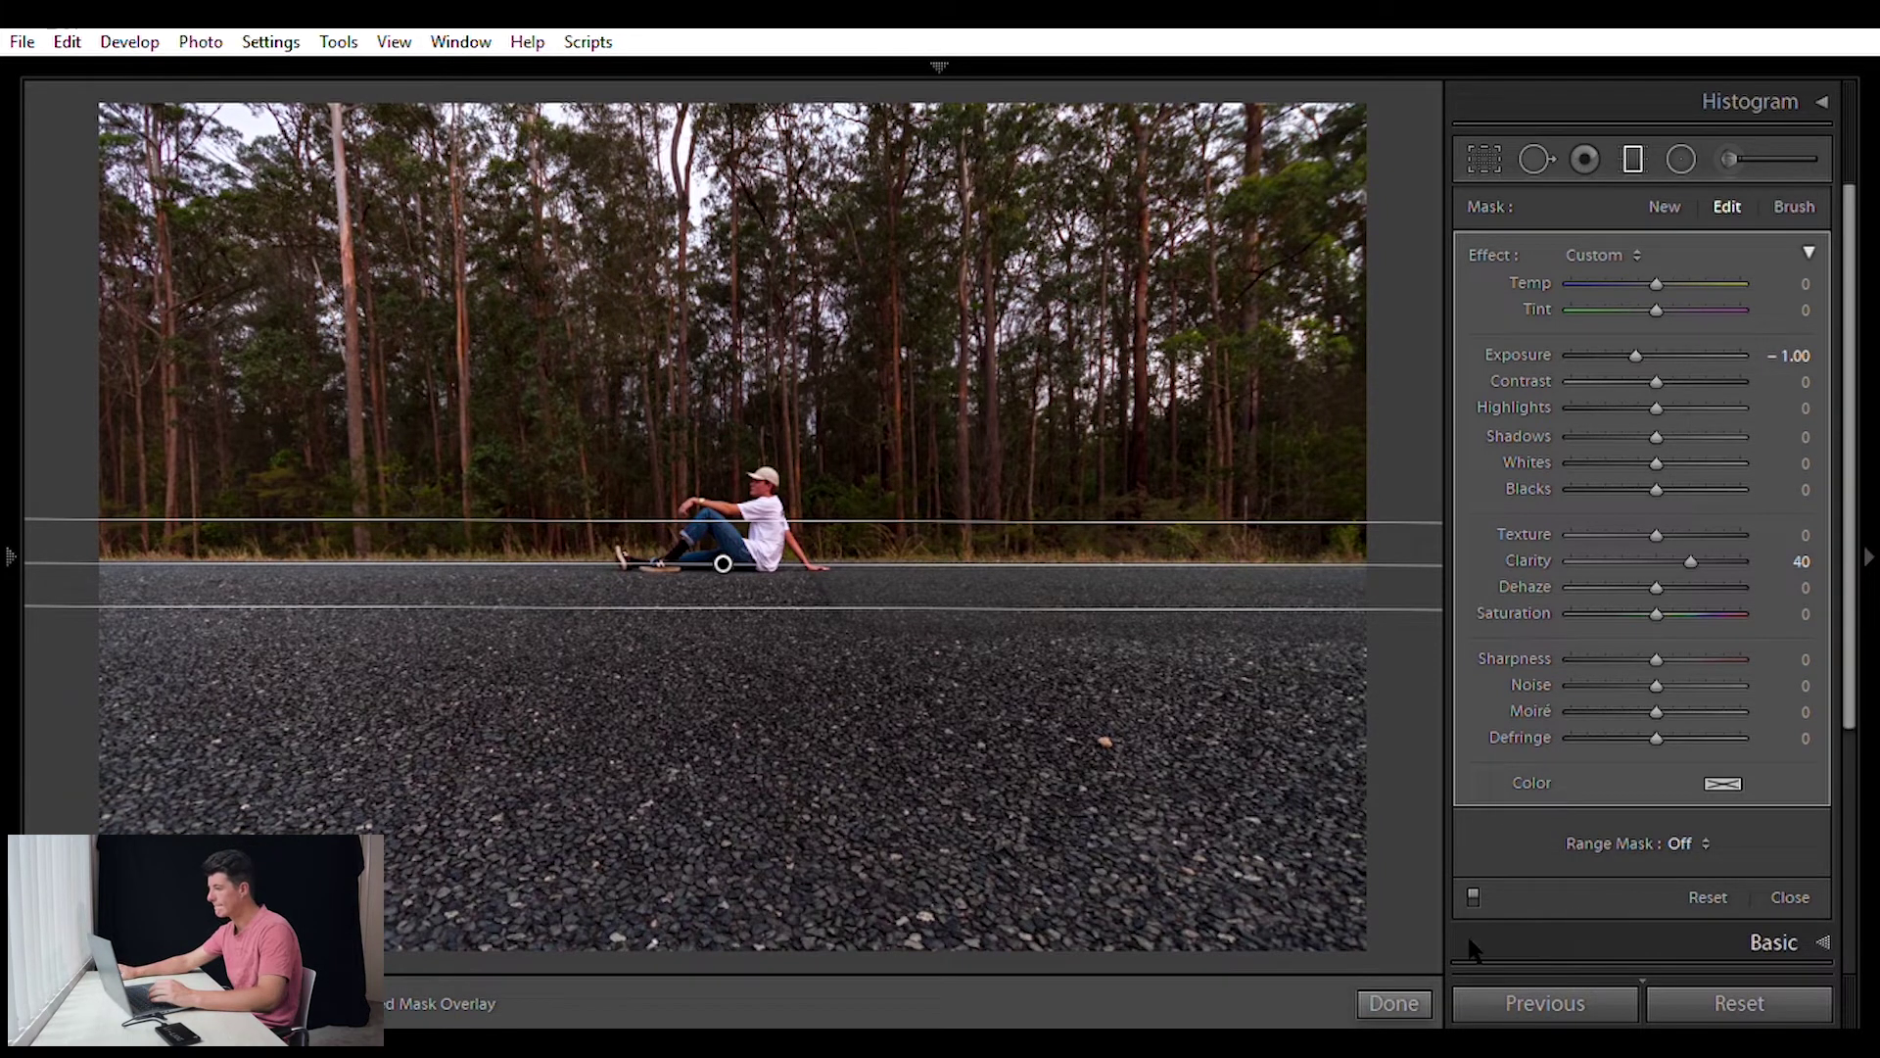
click(1395, 1003)
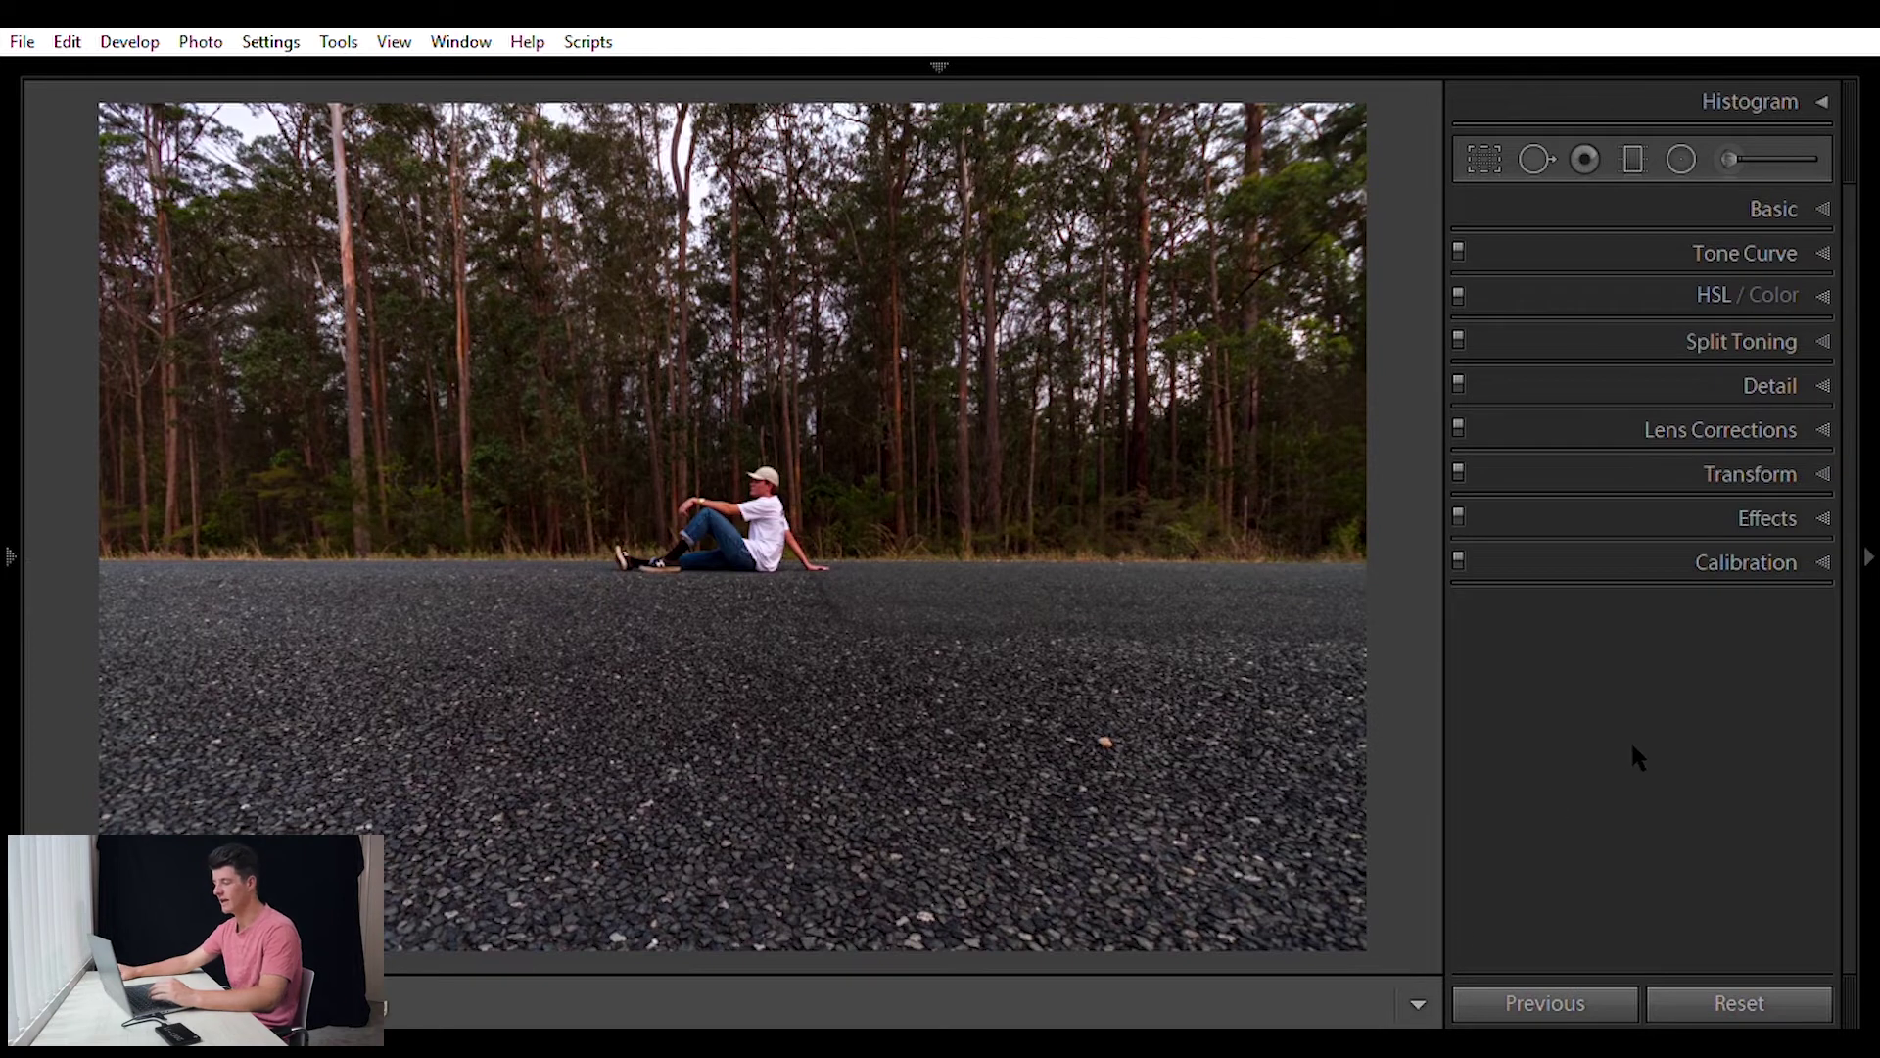
Set the photo's overall Exposure to +0.41 in the basic adjustments.
click(1767, 209)
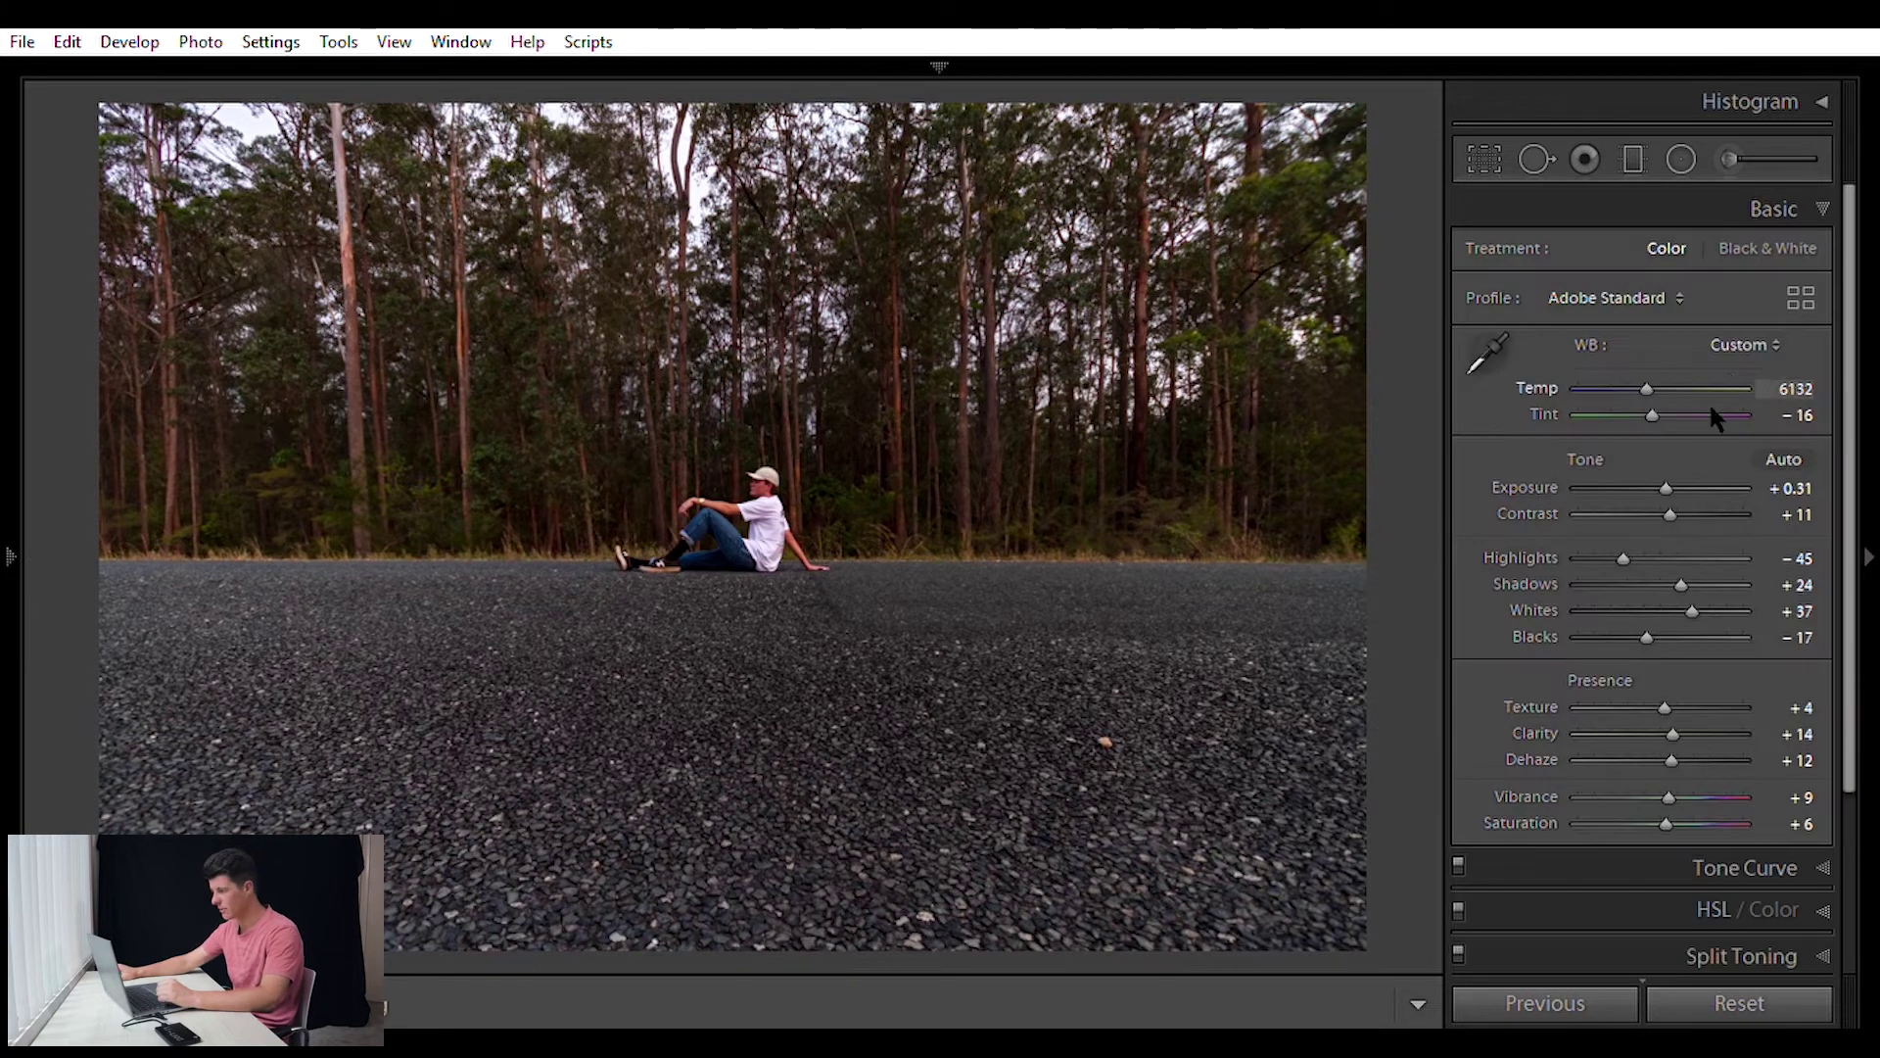
drag(1669, 463, 1670, 464)
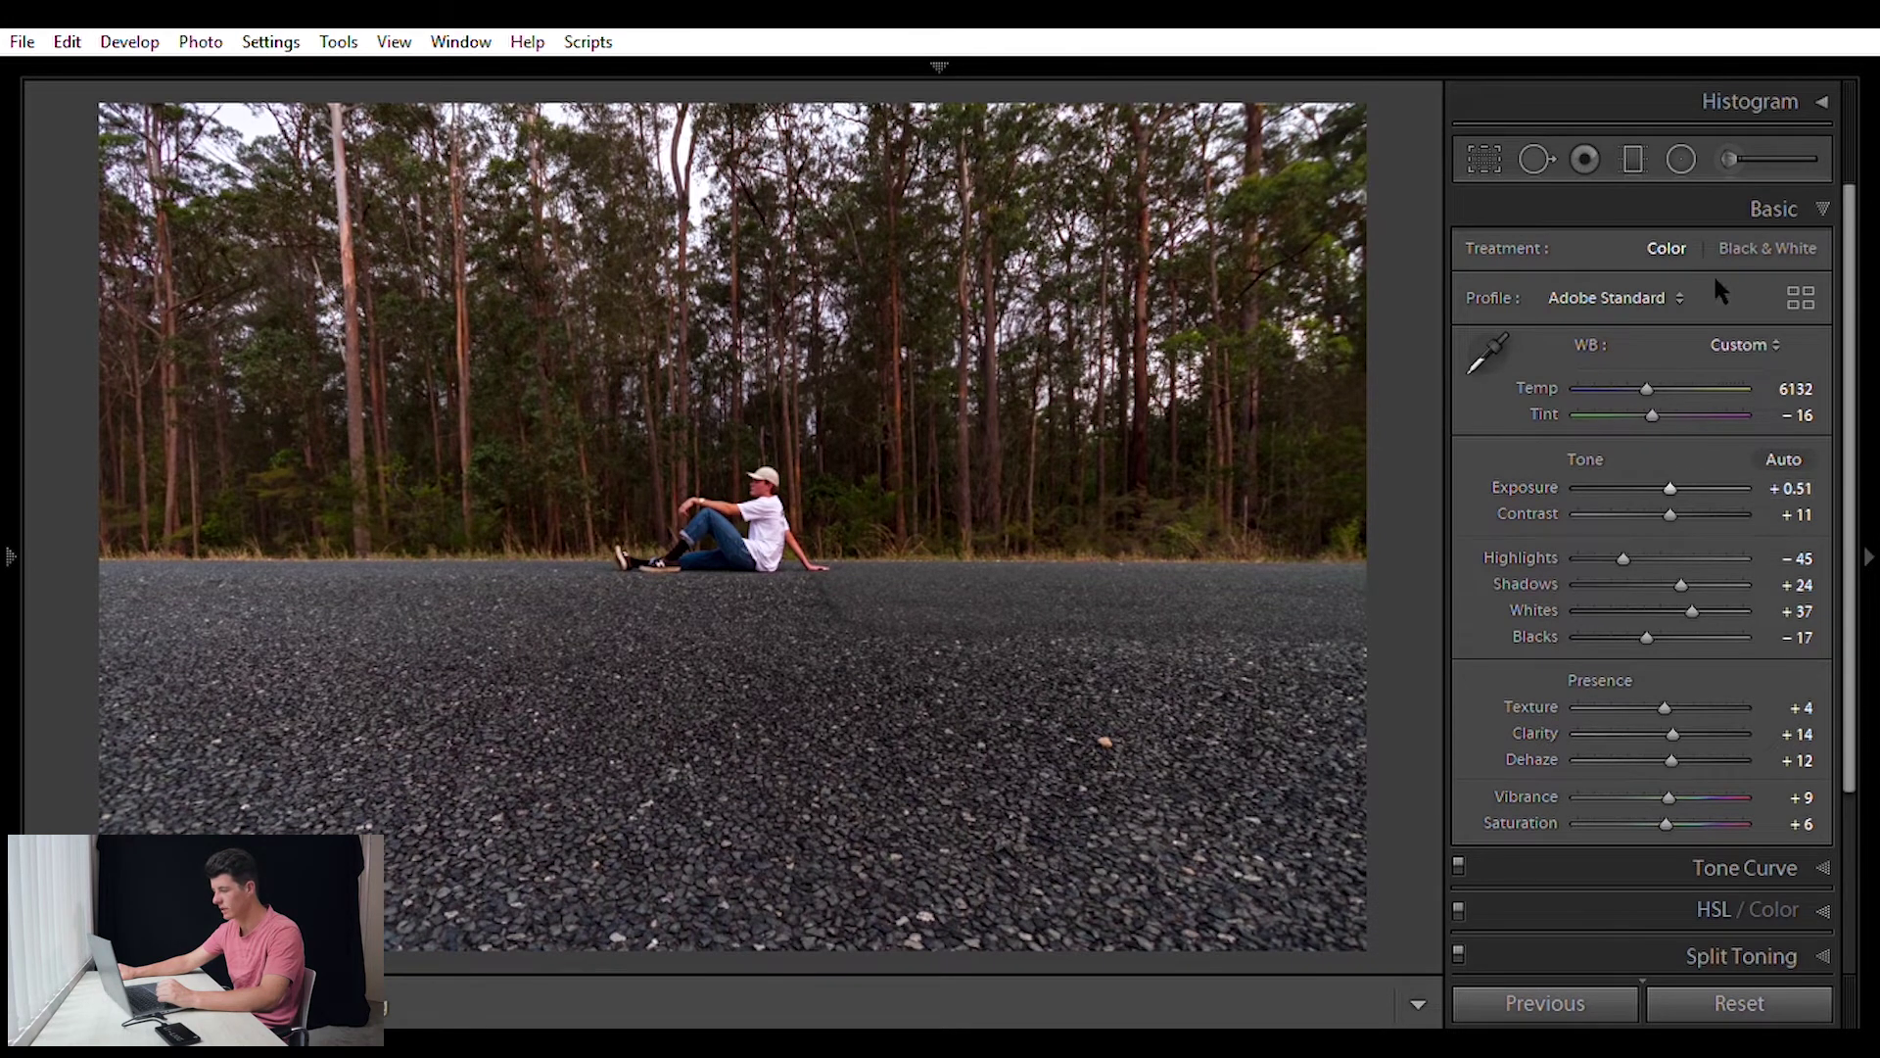
click(1770, 209)
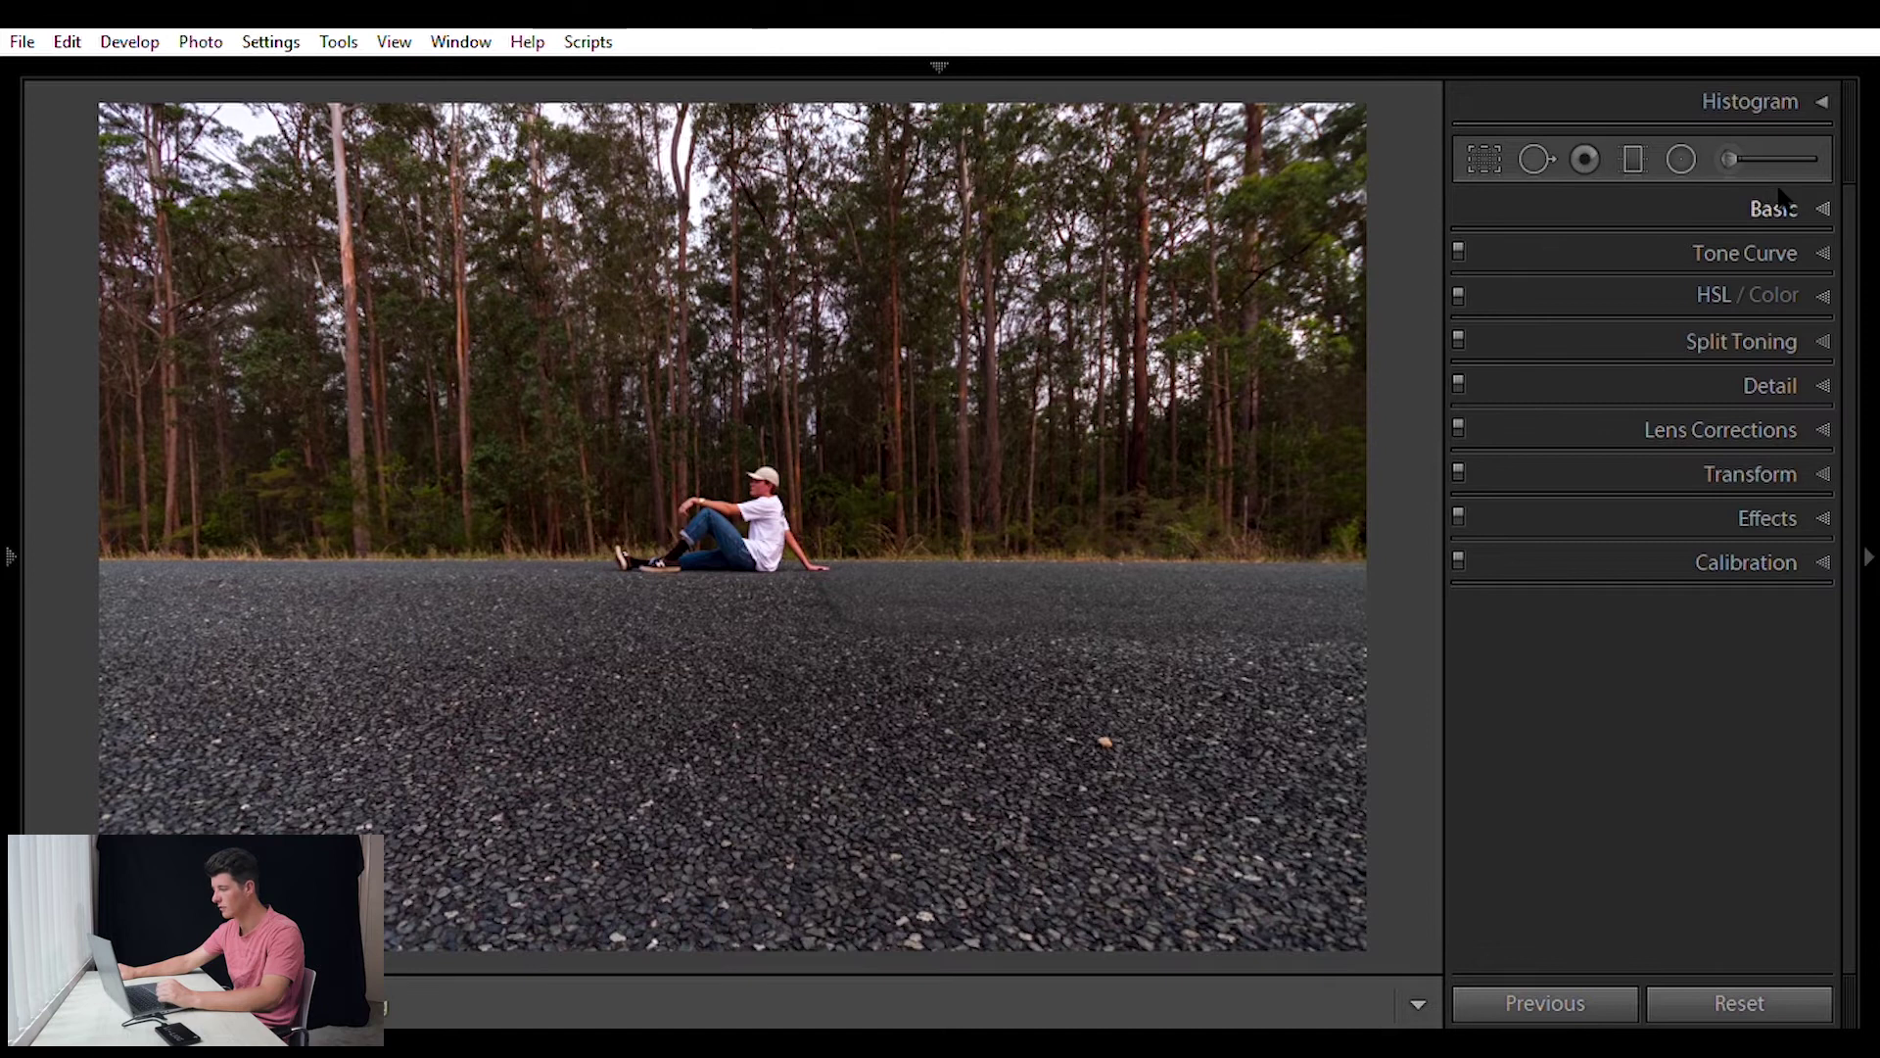
click(1781, 200)
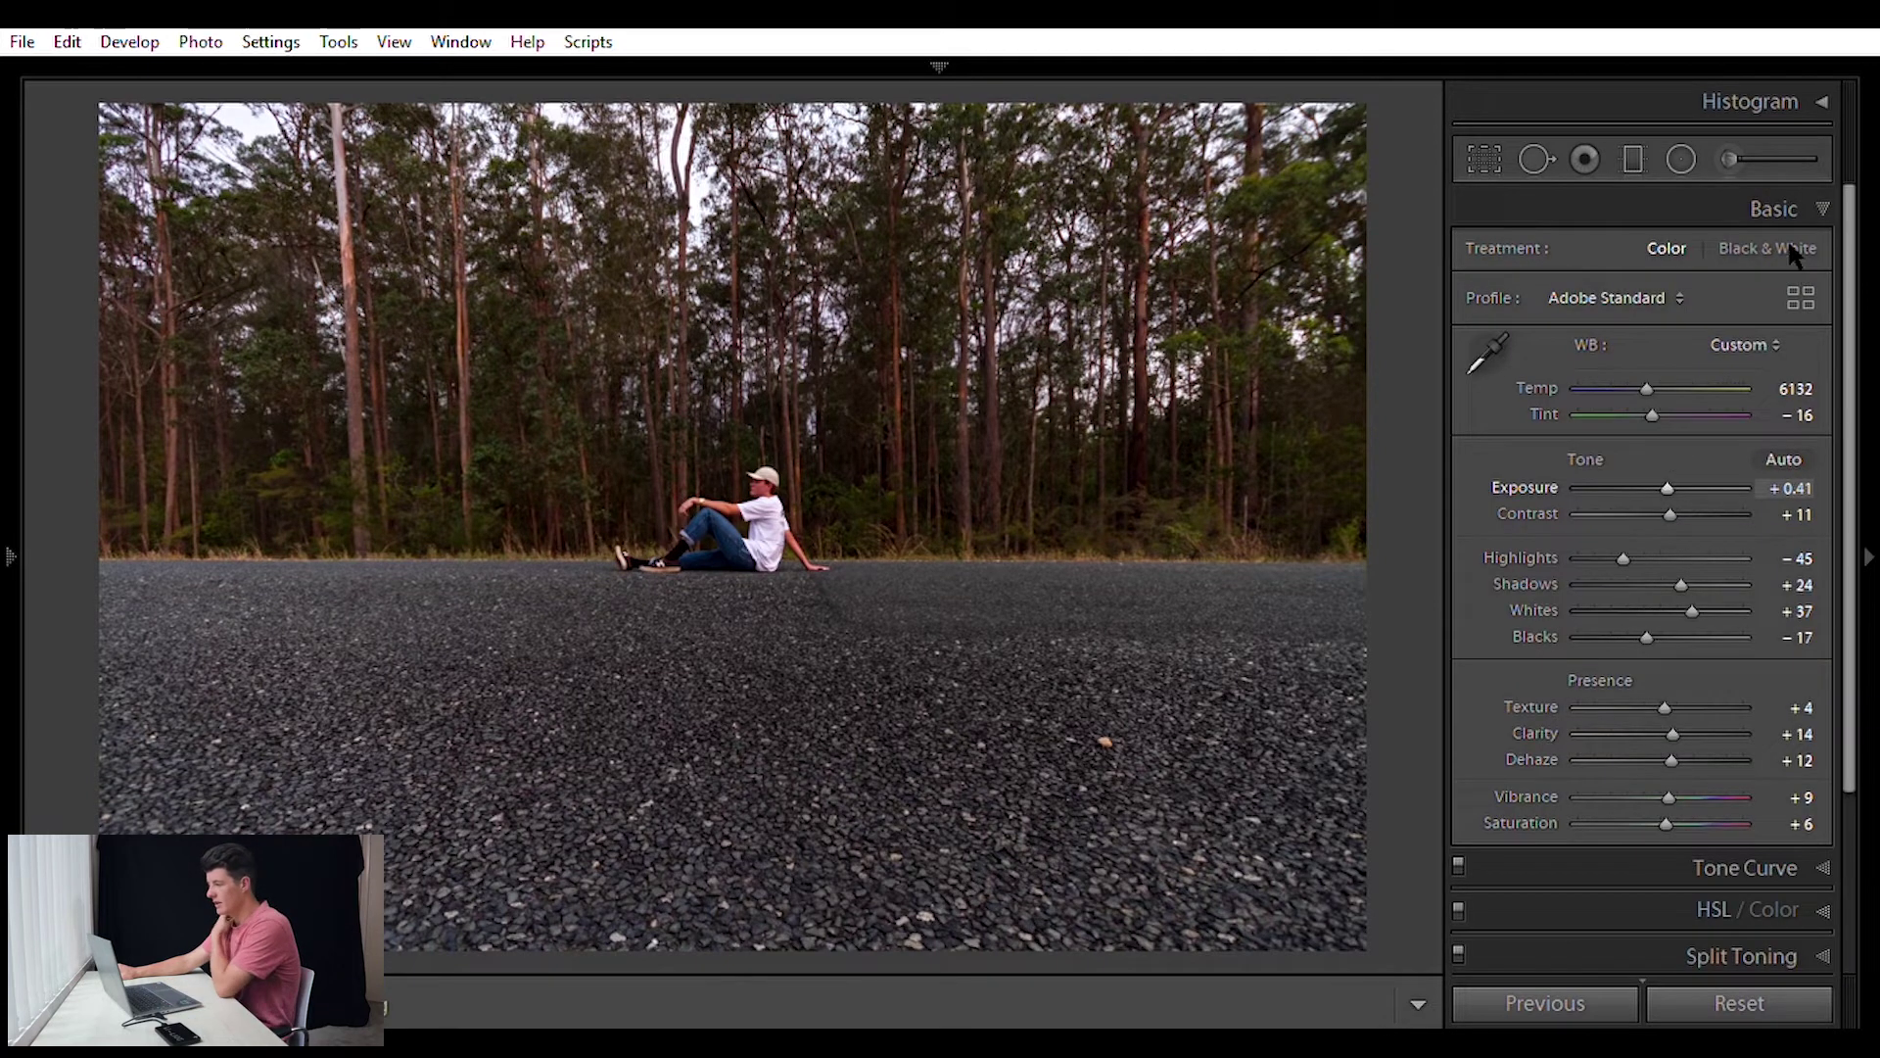
click(1753, 208)
Add a radial filter centred on the seated man, make its oval slightly taller and set Feather to 100.
click(1681, 159)
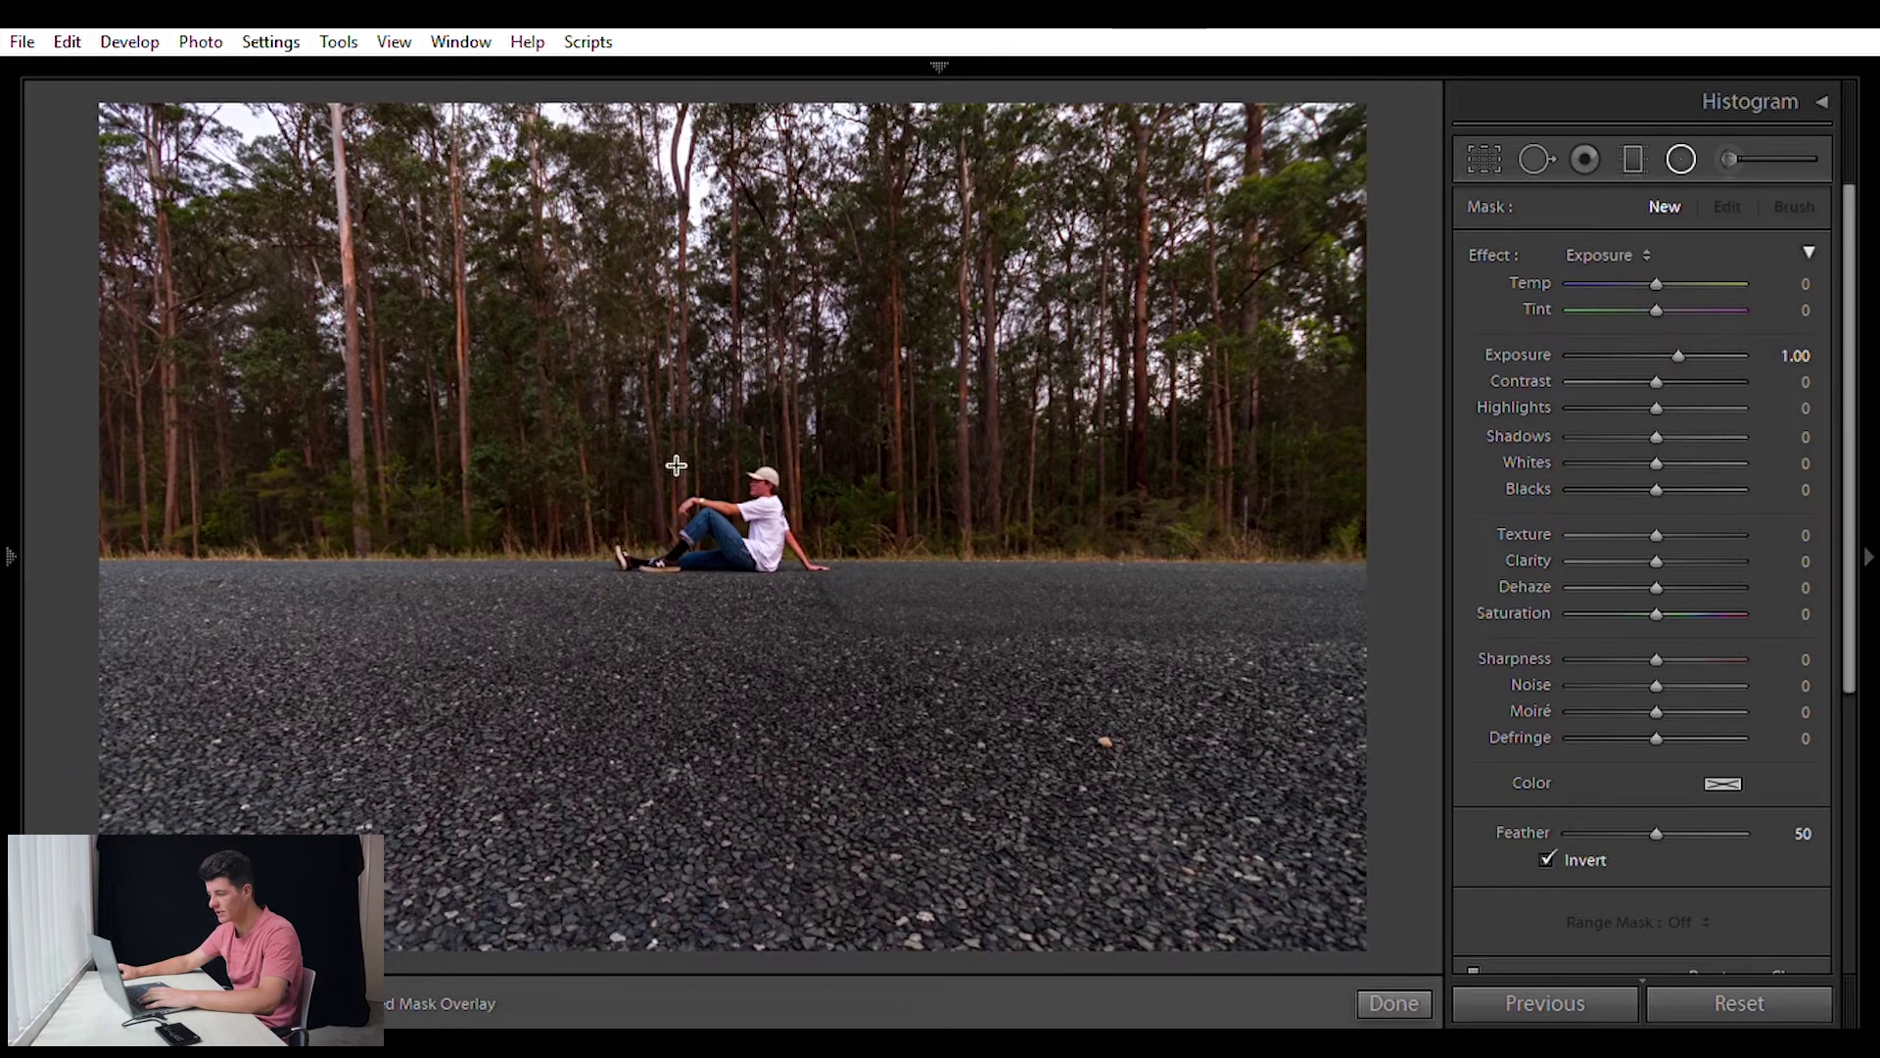
drag(685, 474, 886, 617)
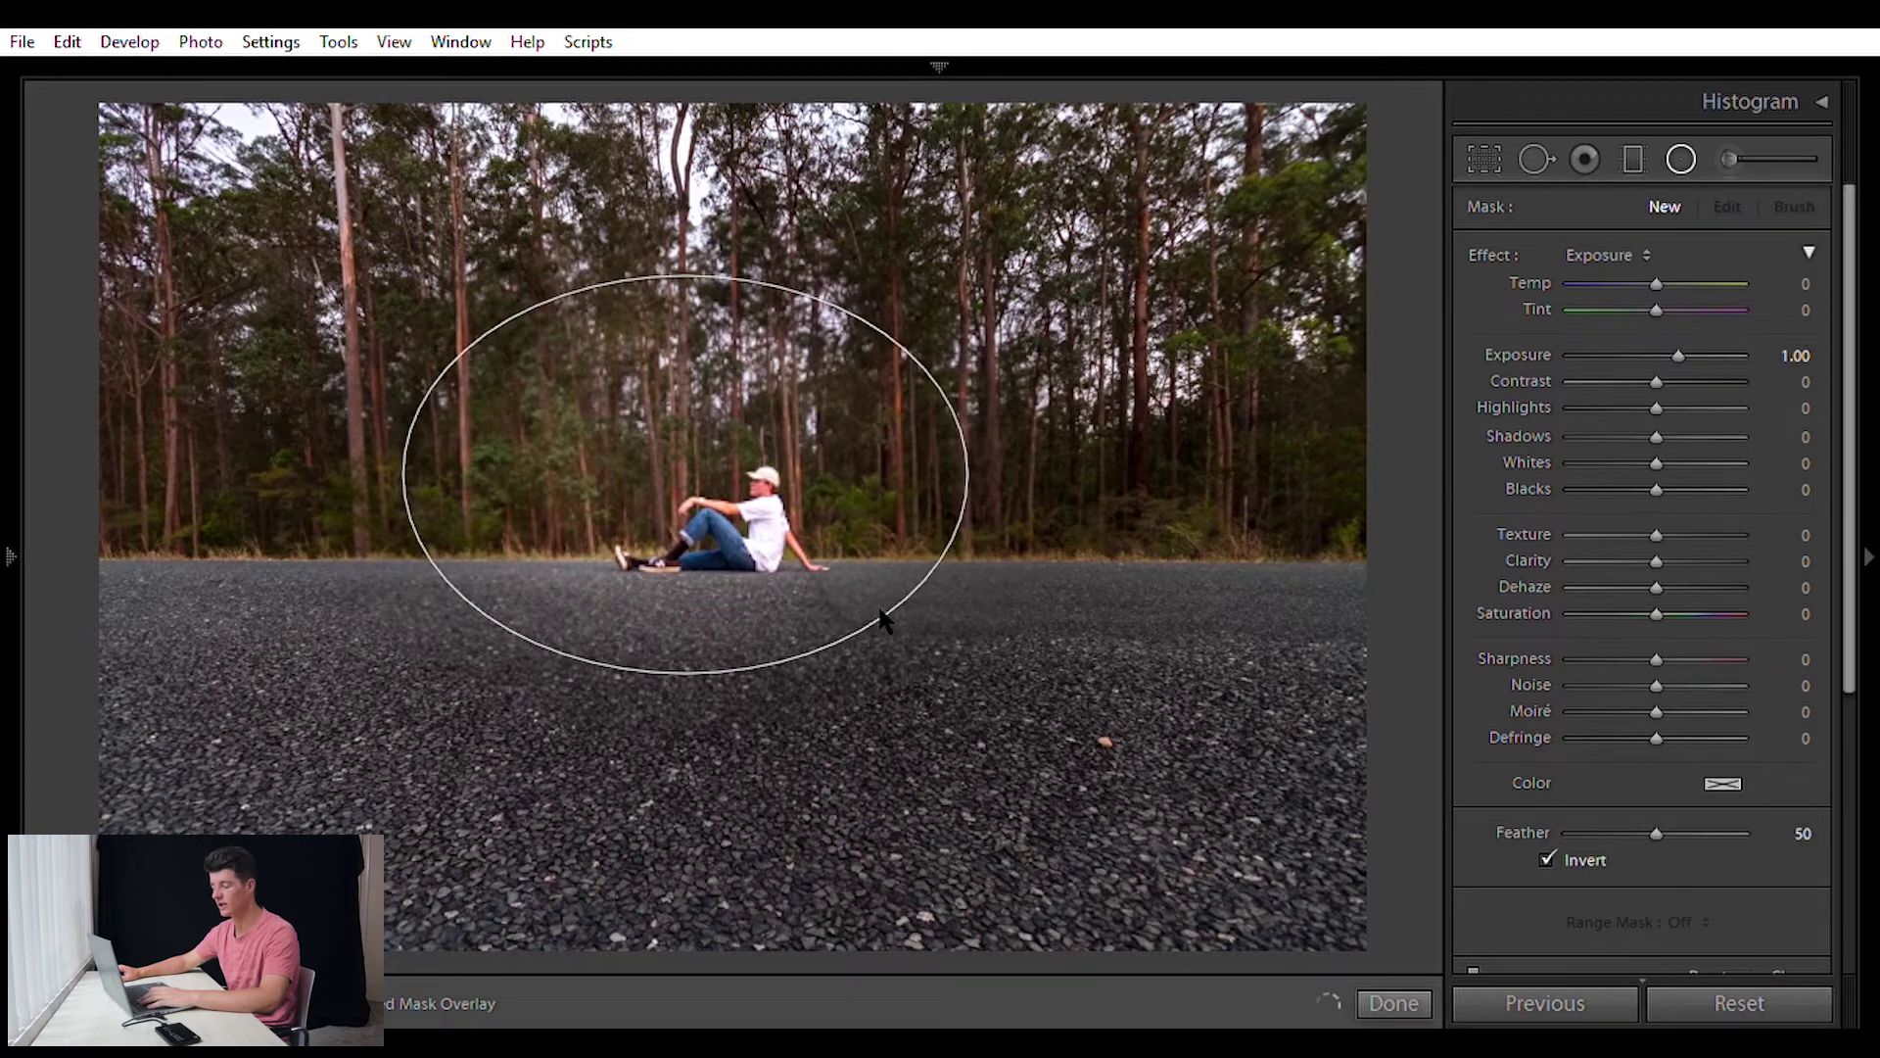
drag(690, 465, 749, 511)
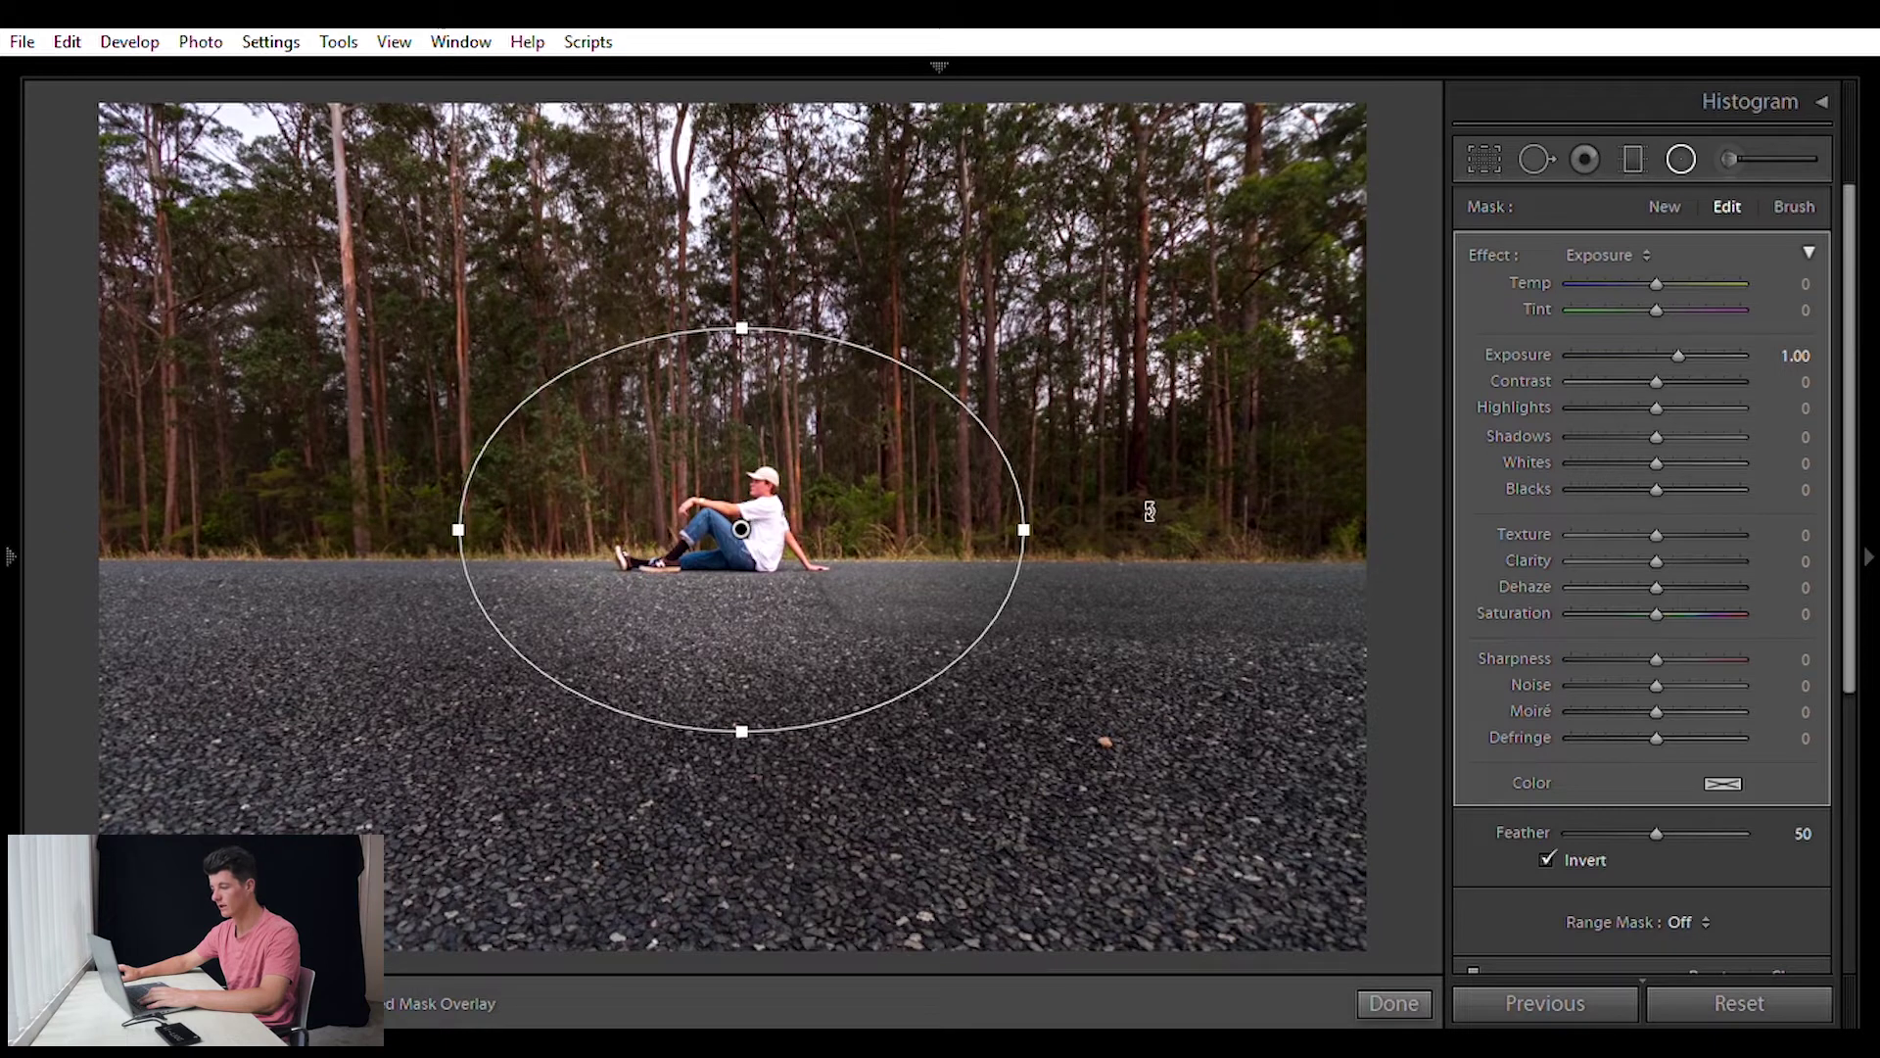
drag(761, 507, 757, 508)
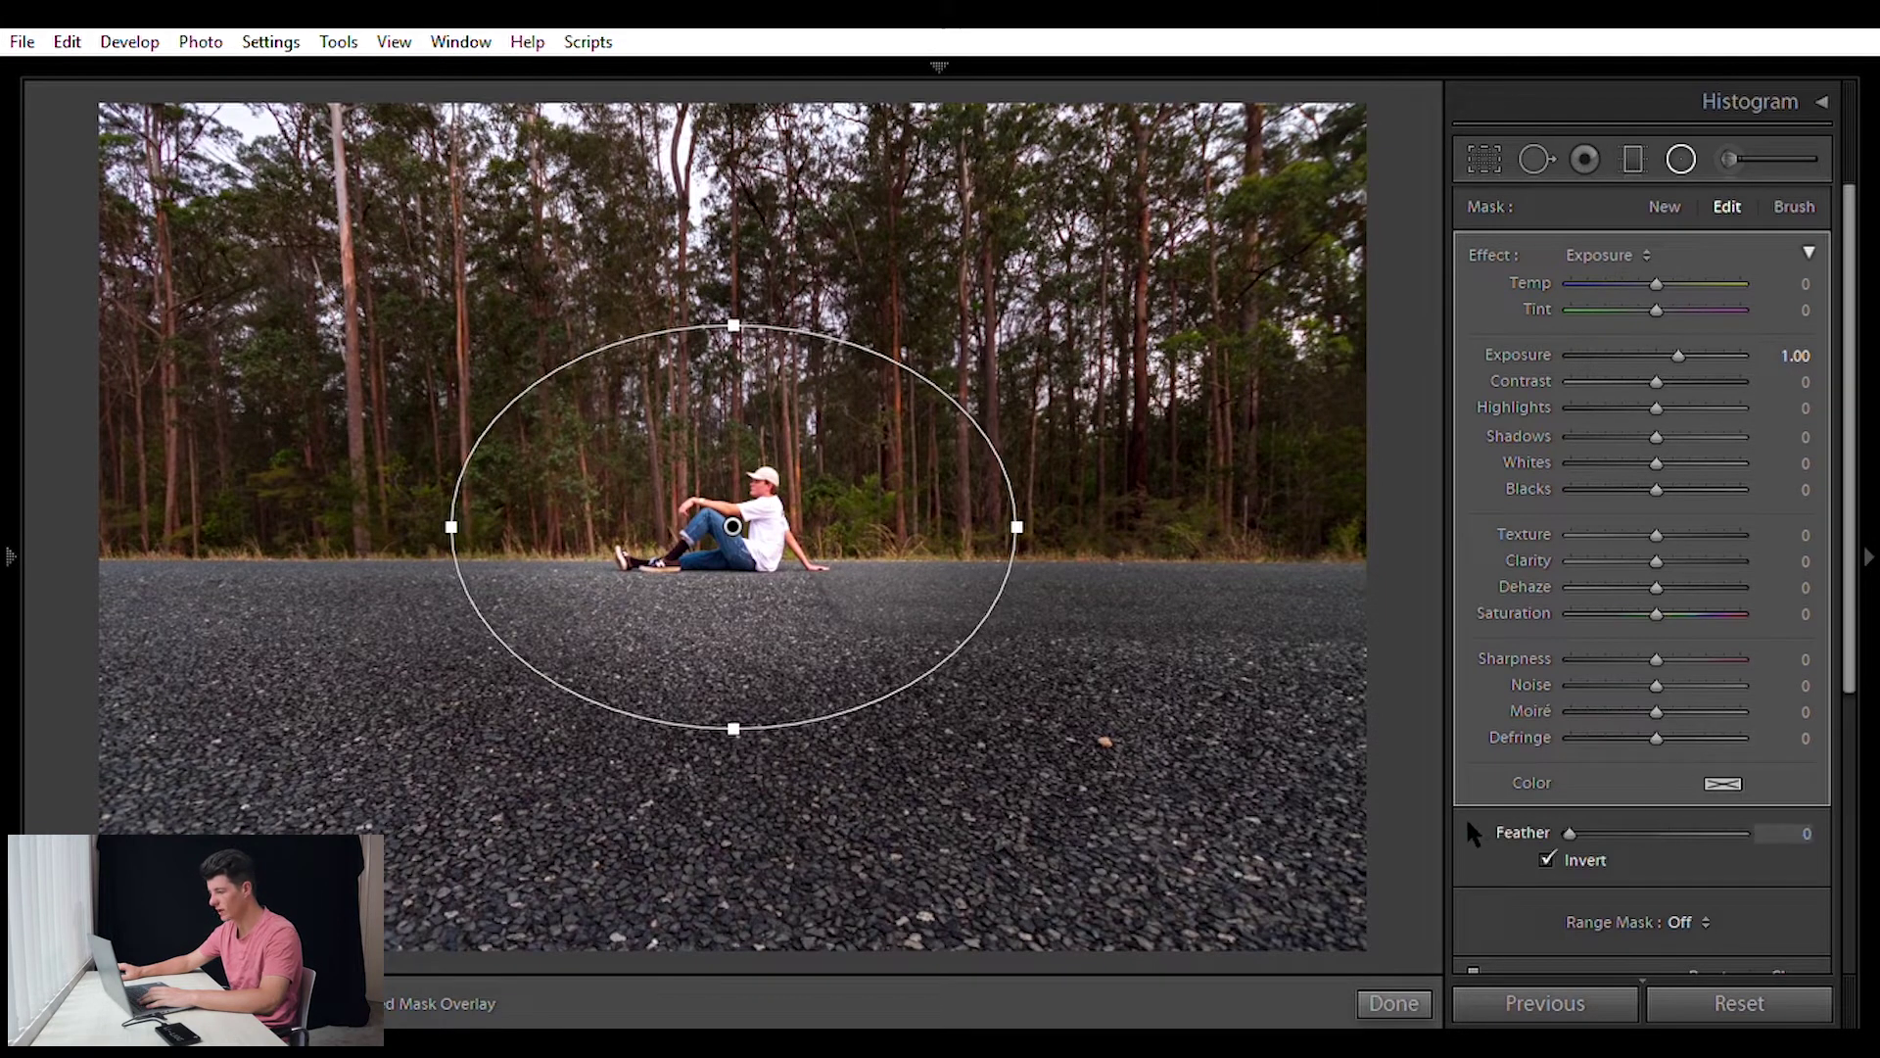
drag(1467, 822, 1770, 812)
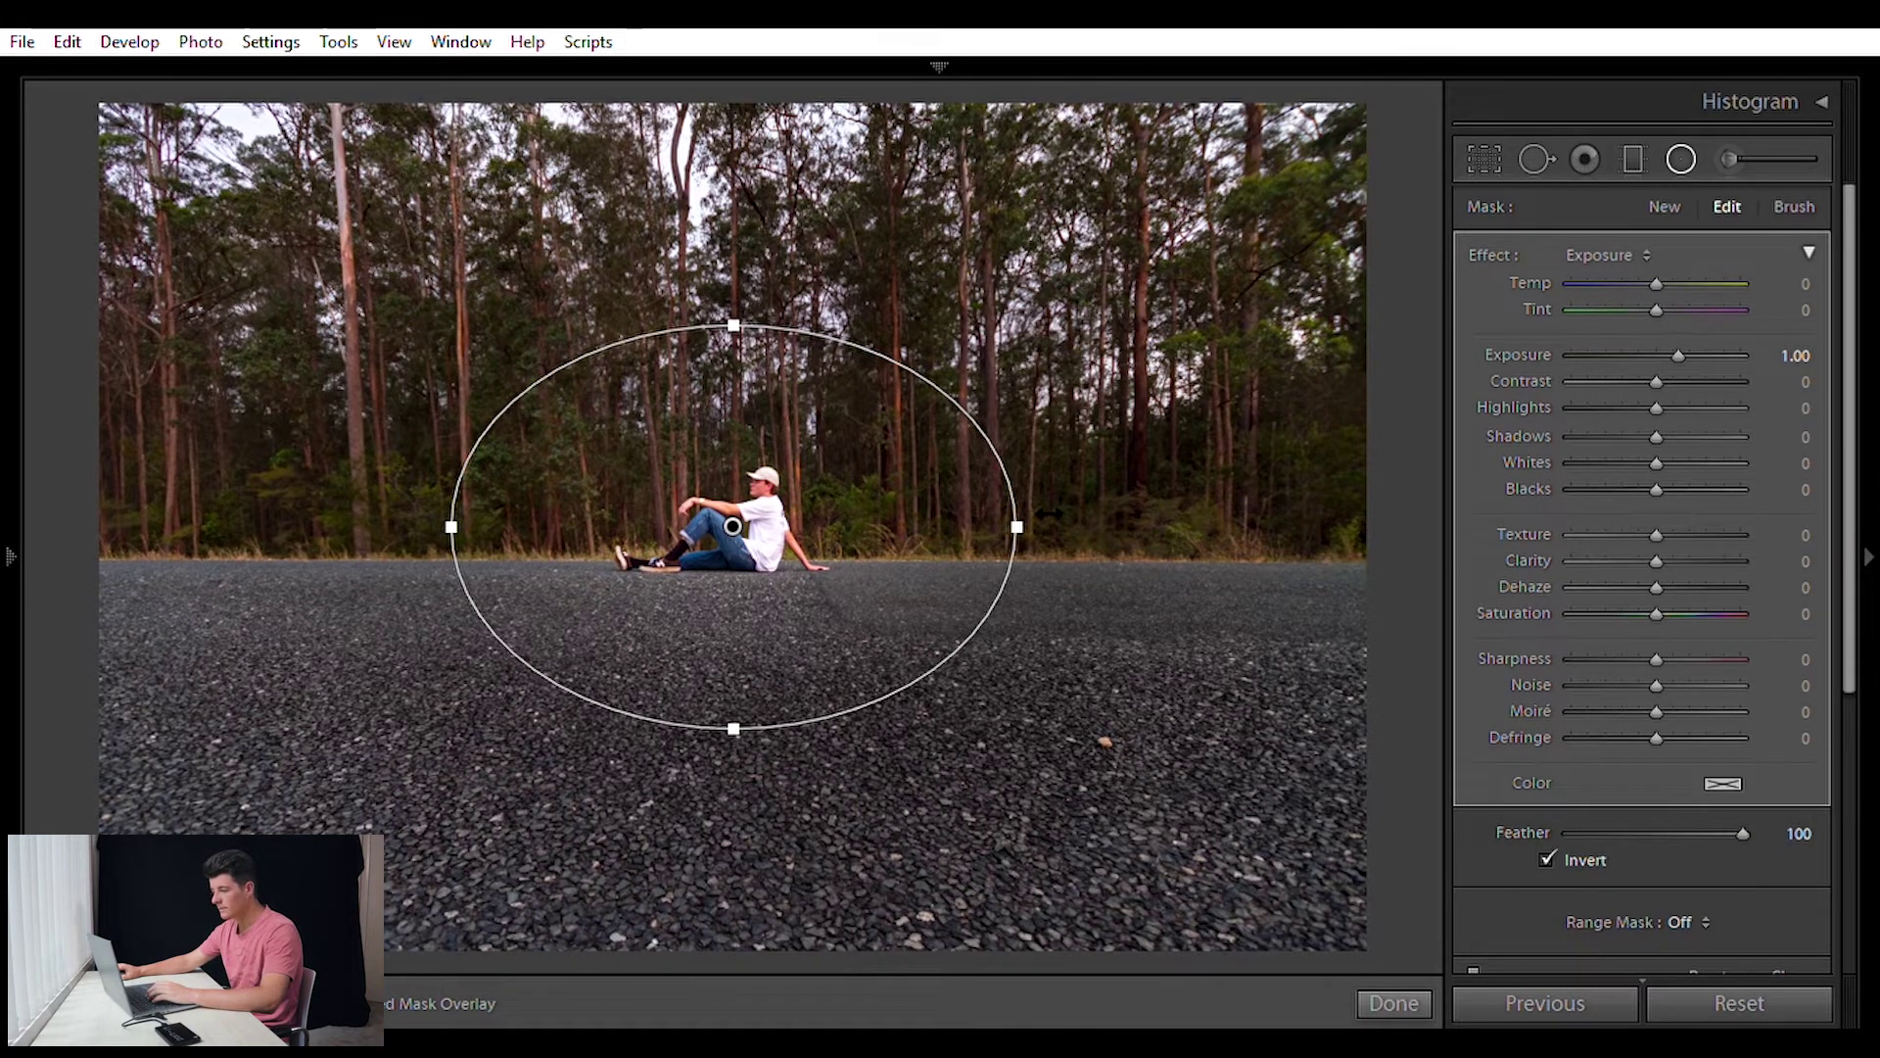
drag(750, 730, 753, 744)
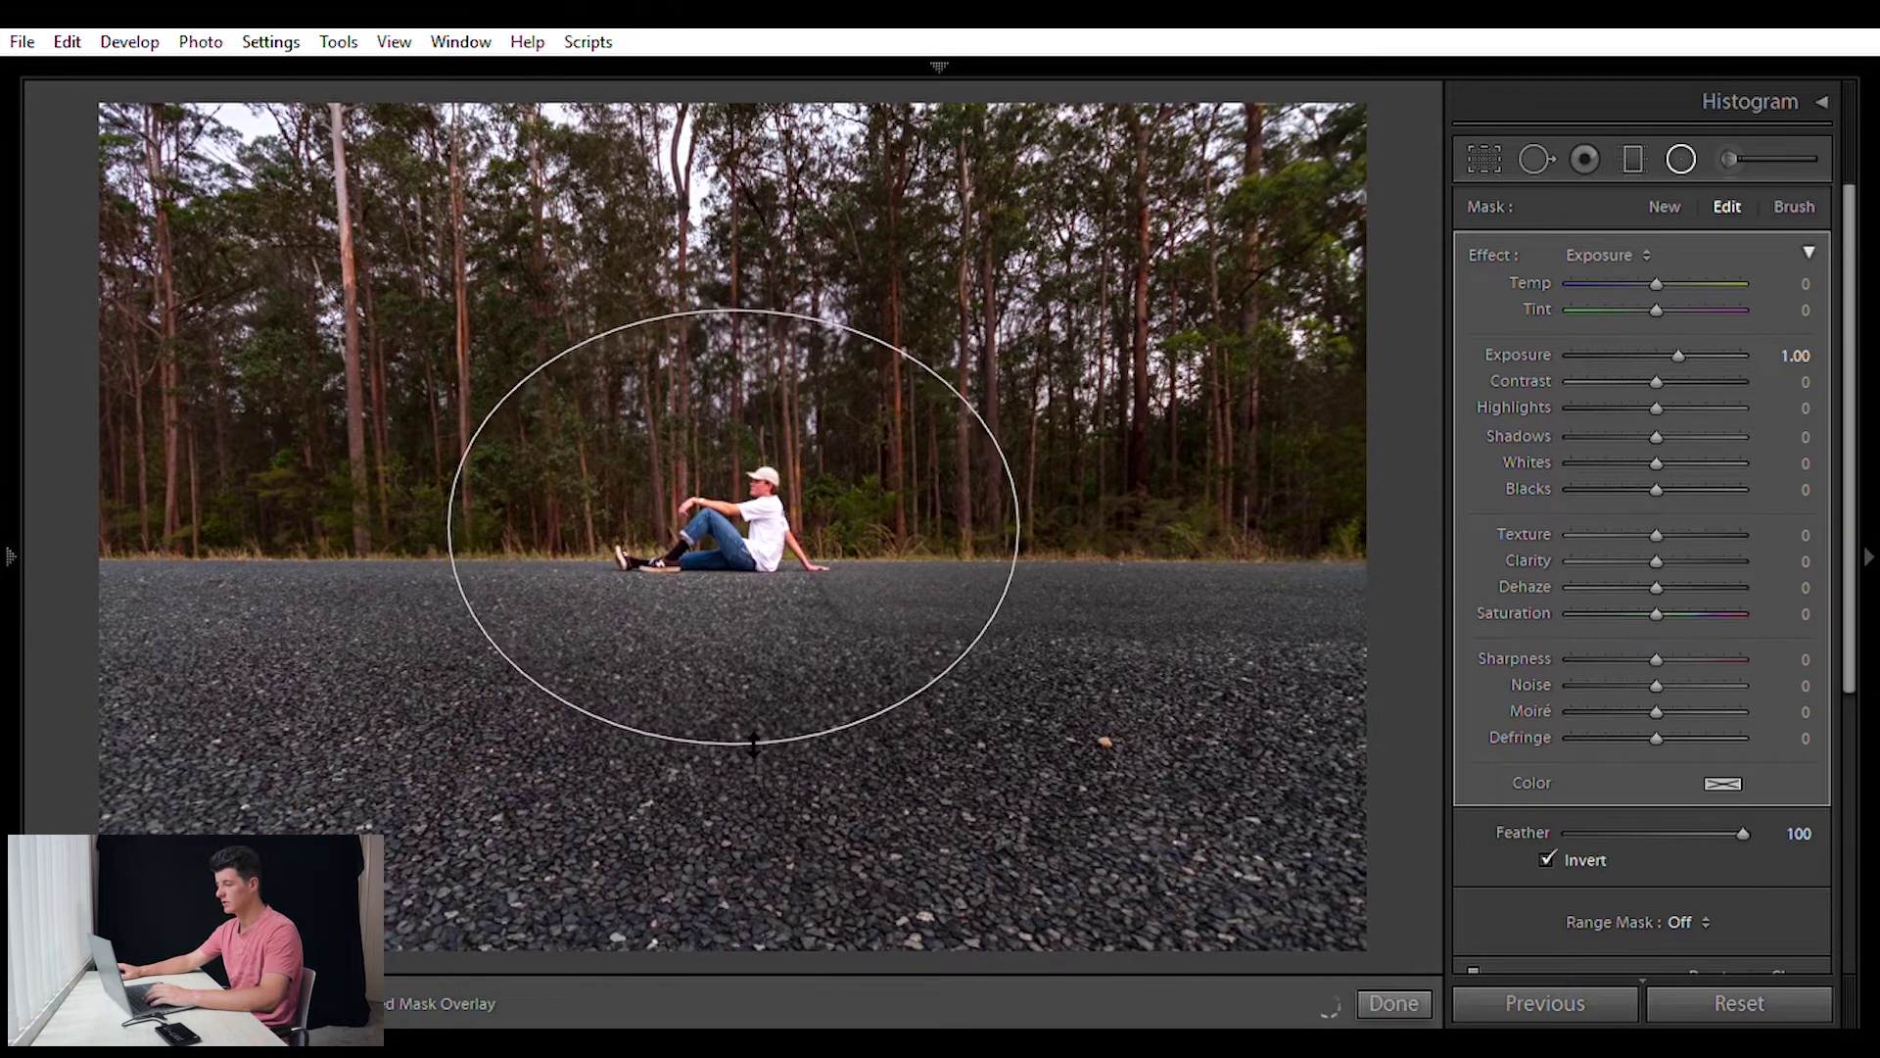
Set the radial filter's Exposure to 0.50 and Highlights to −16.
double_click(1529, 330)
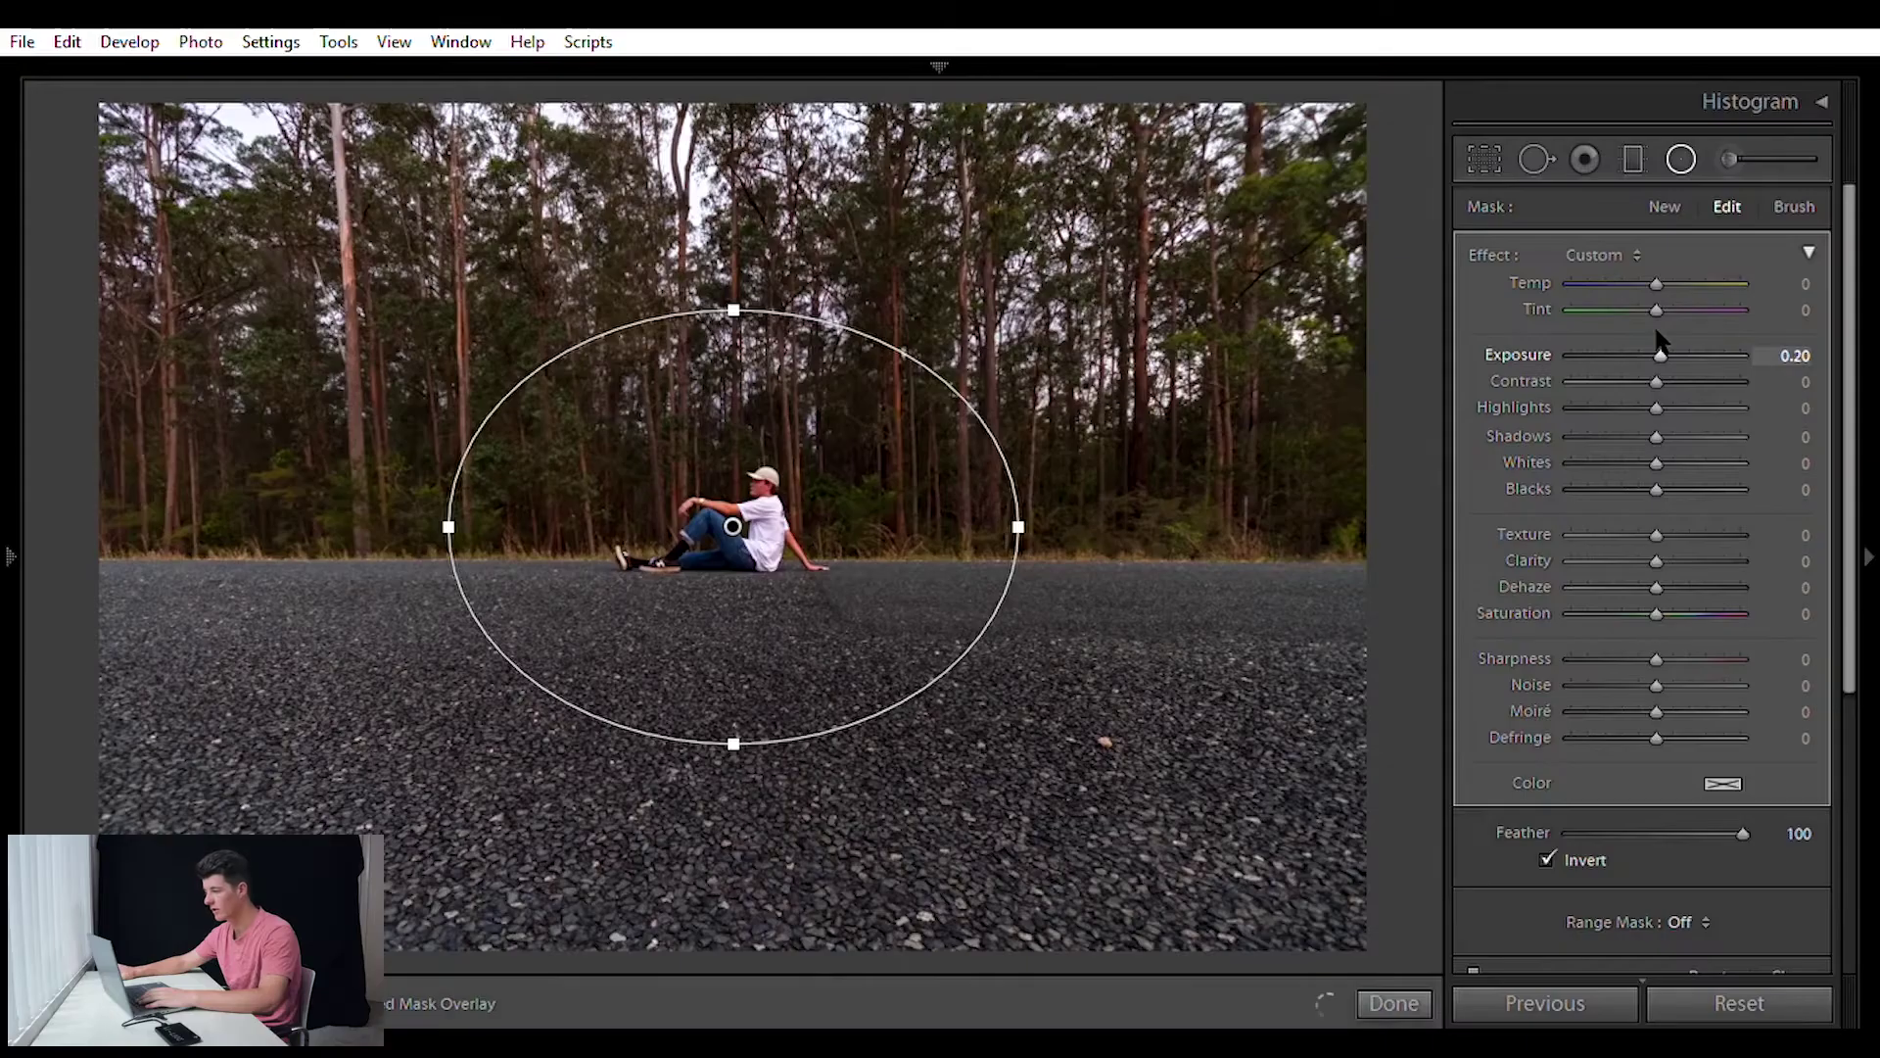
key(Up)
key(Up)
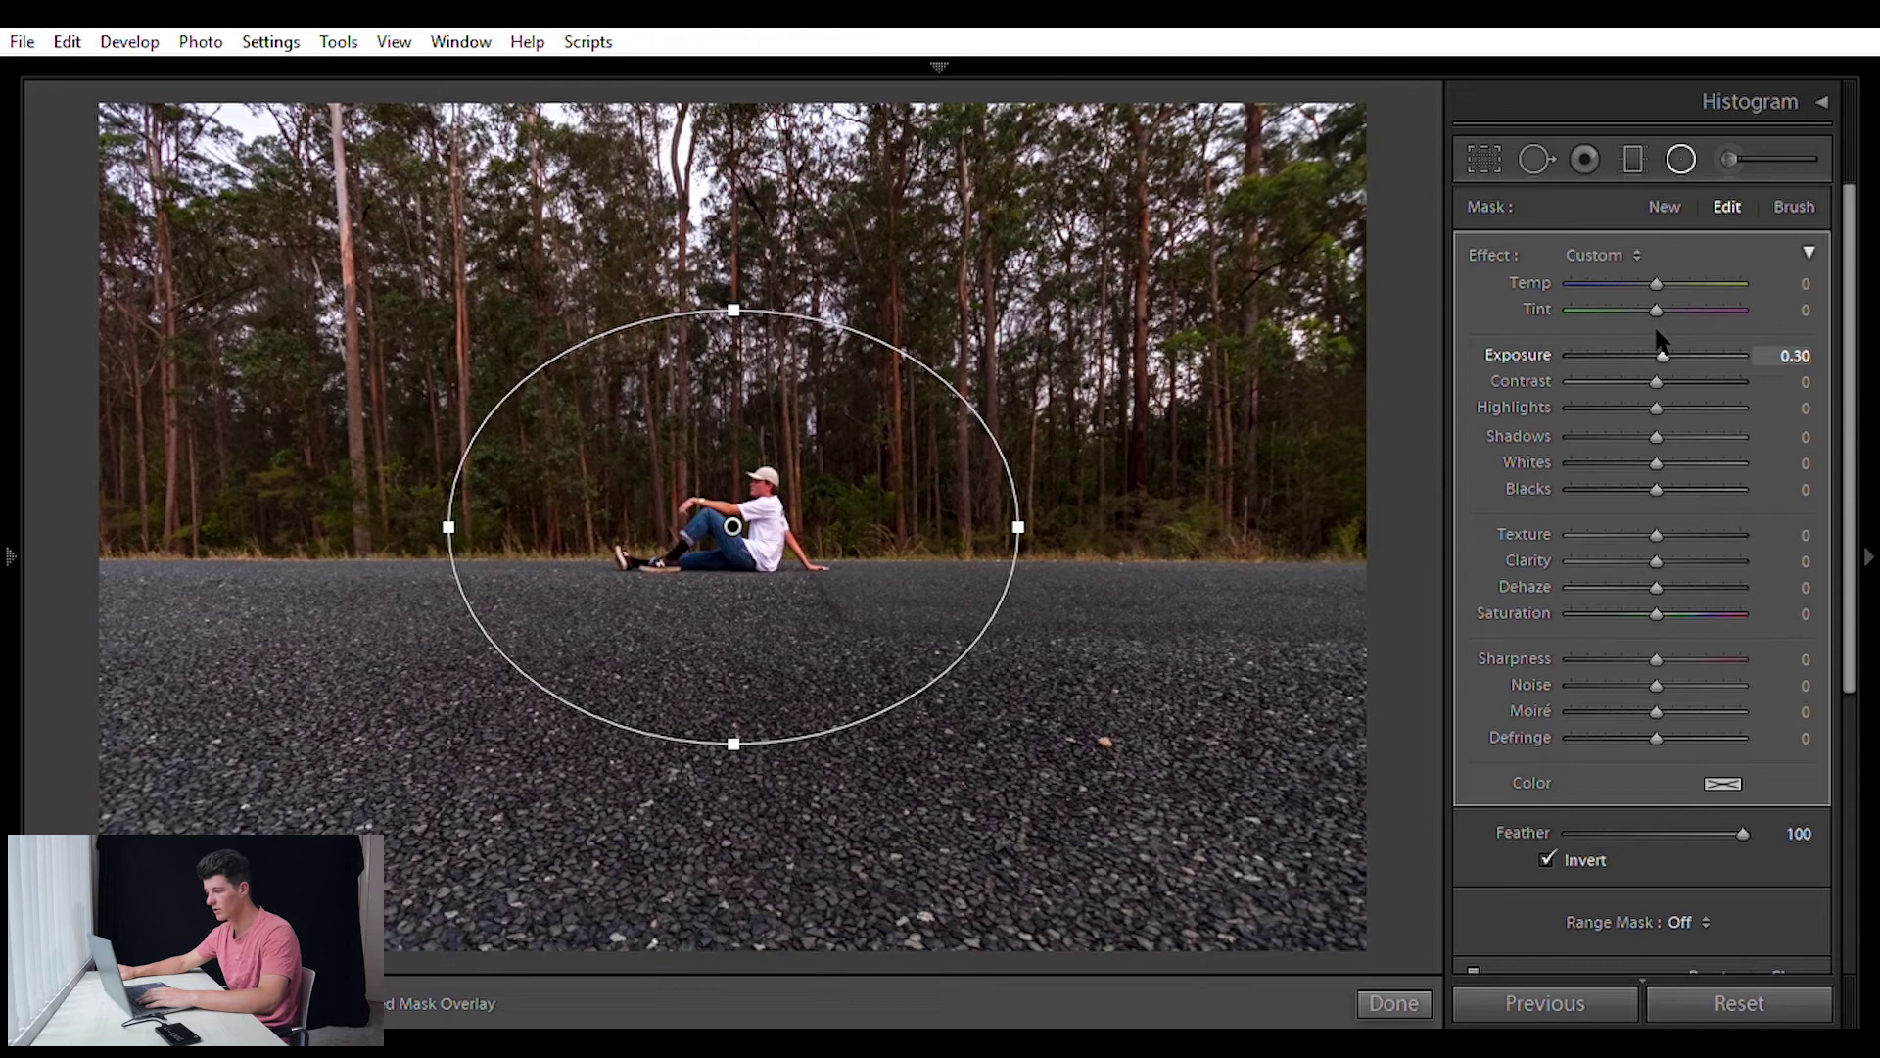
key(Down)
key(Down)
key(Down)
key(Down)
key(Down)
key(Down)
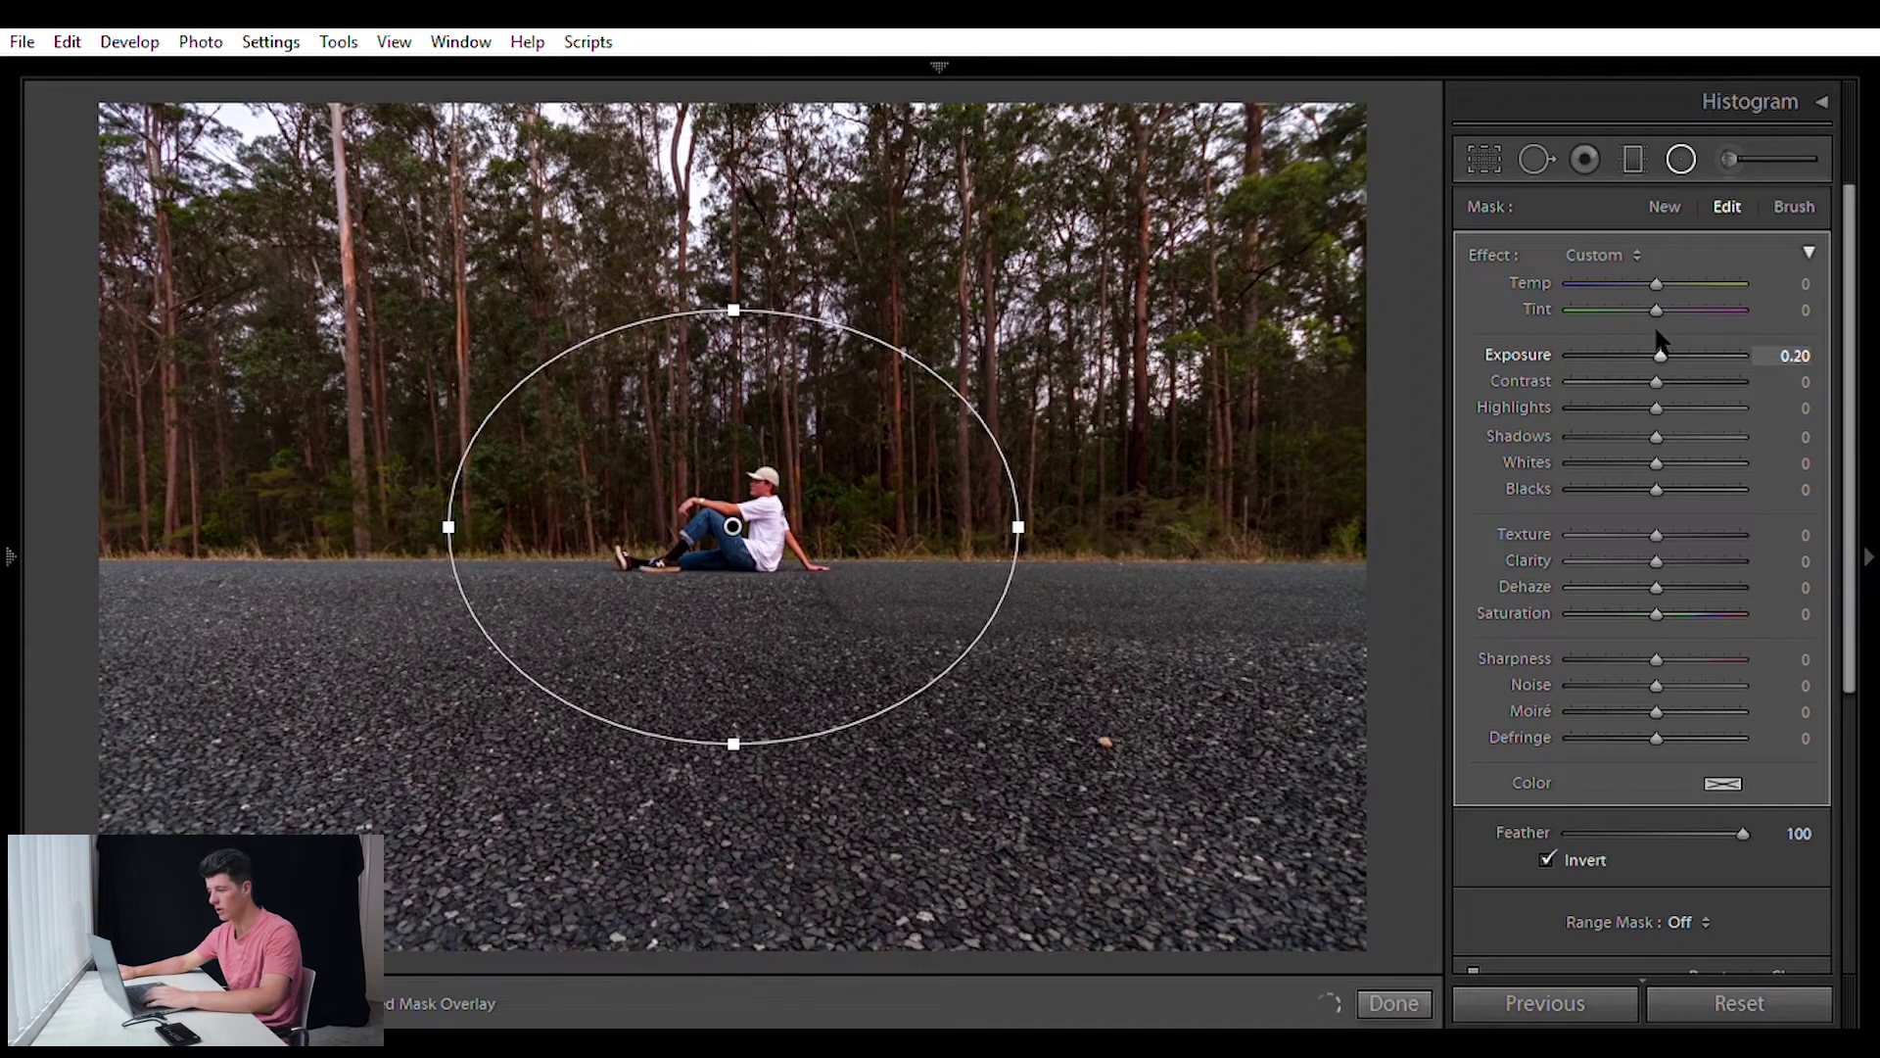
key(Up)
key(Up)
key(Up)
key(Up)
key(Up)
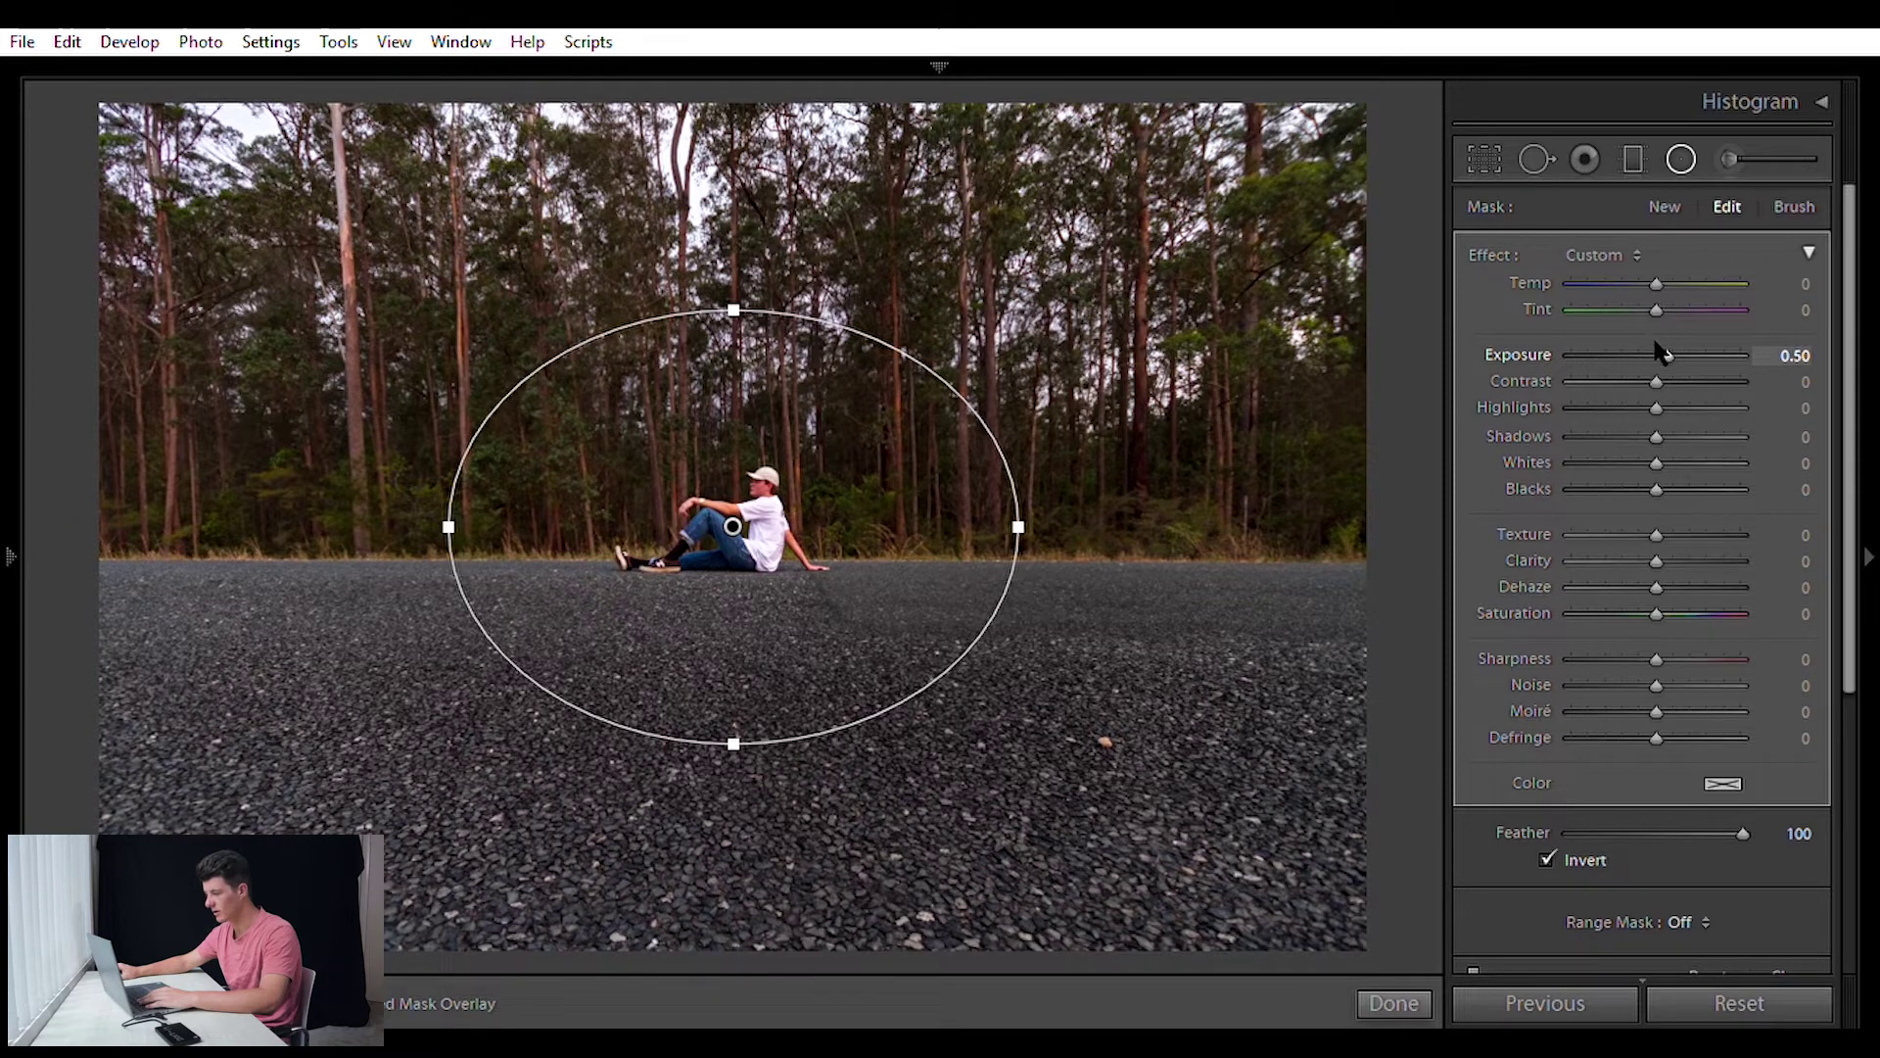
key(Down)
key(Down)
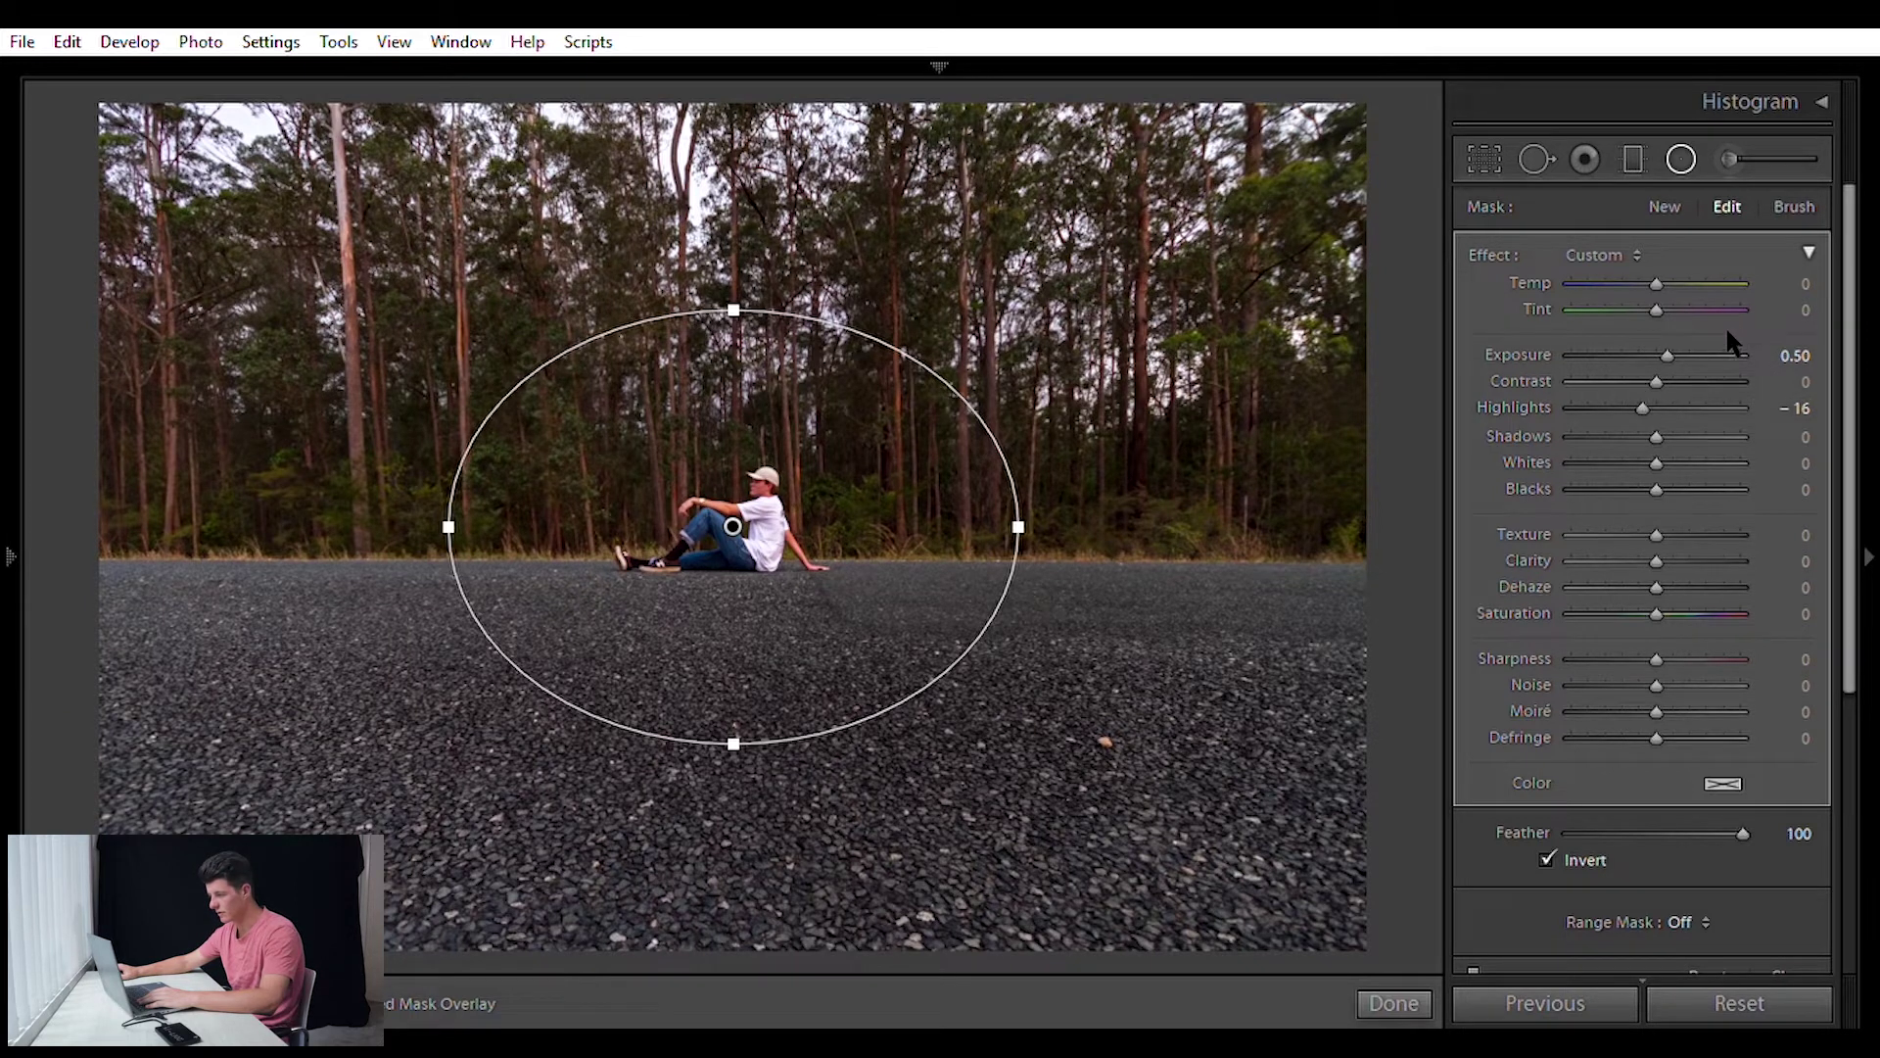
Set the radial filter's Texture to 3, Clarity to 5 and Dehaze to 6, and undo a trial Saturation of 3.
scroll(1500, 823, down, 2)
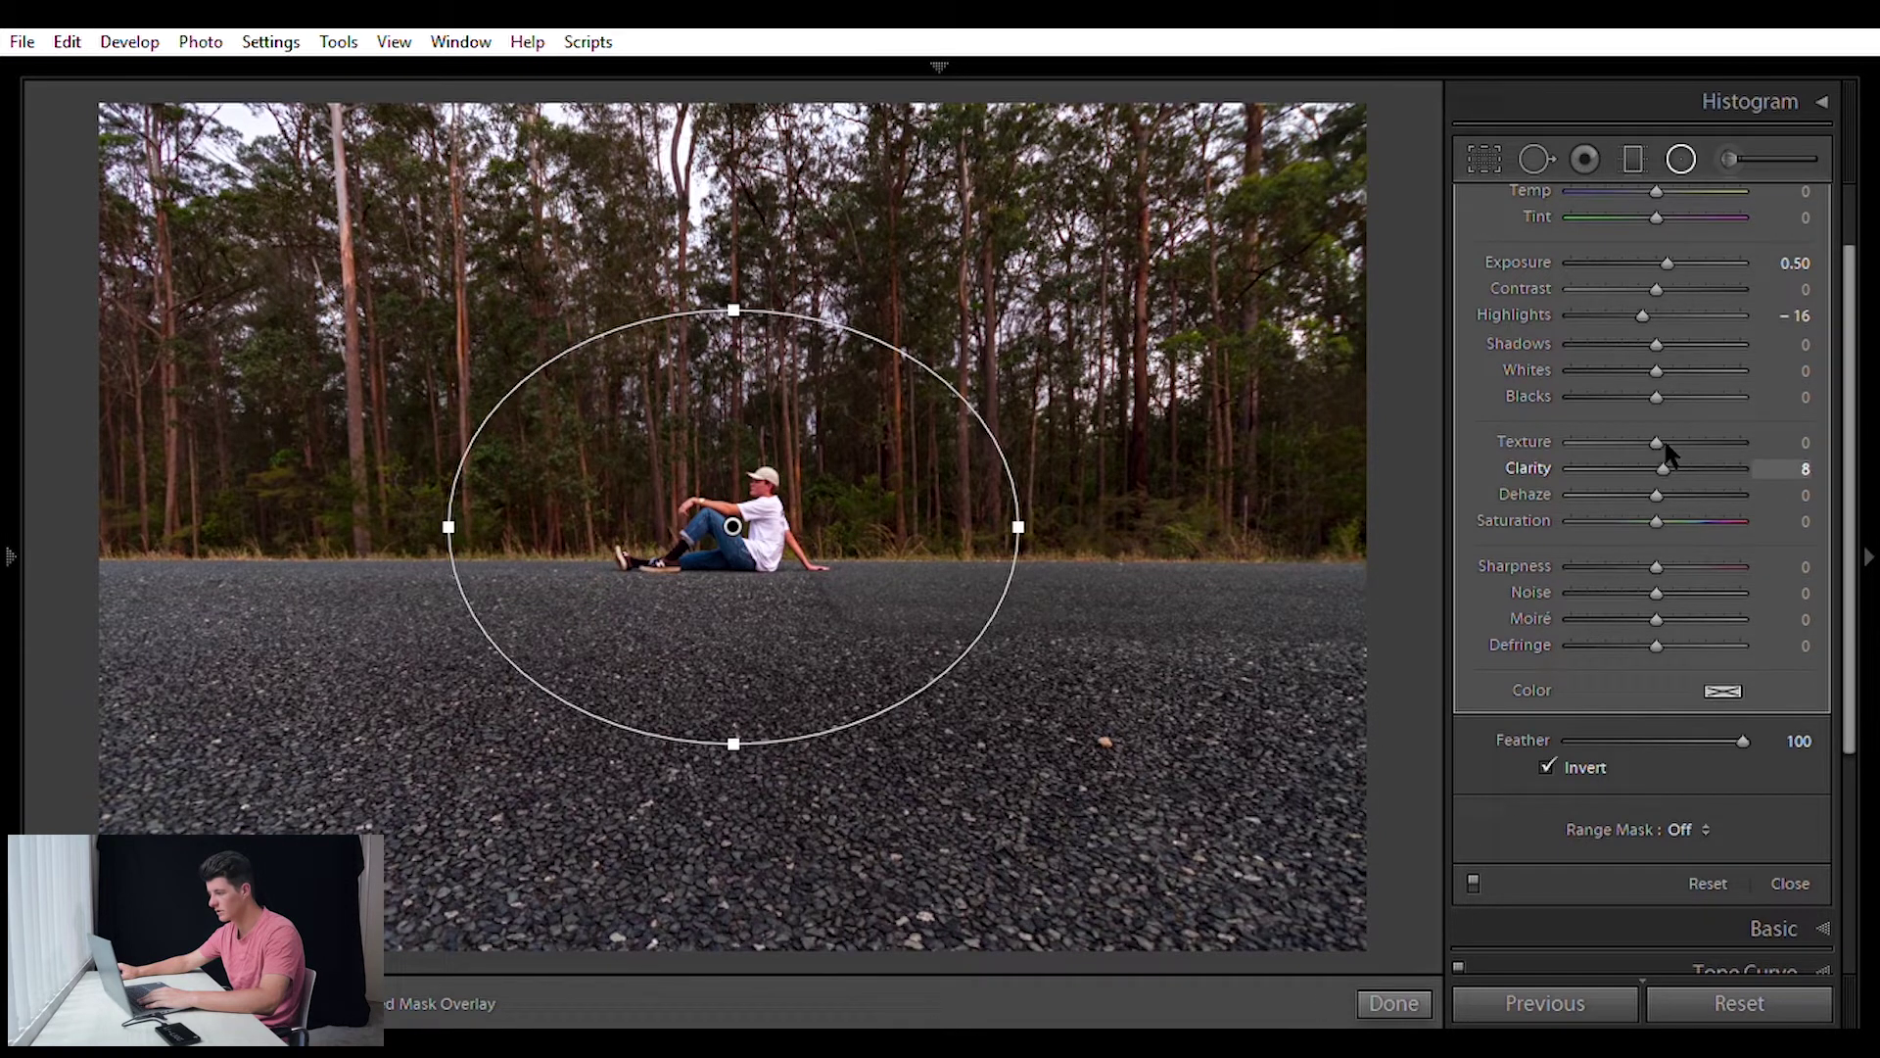
key(Up)
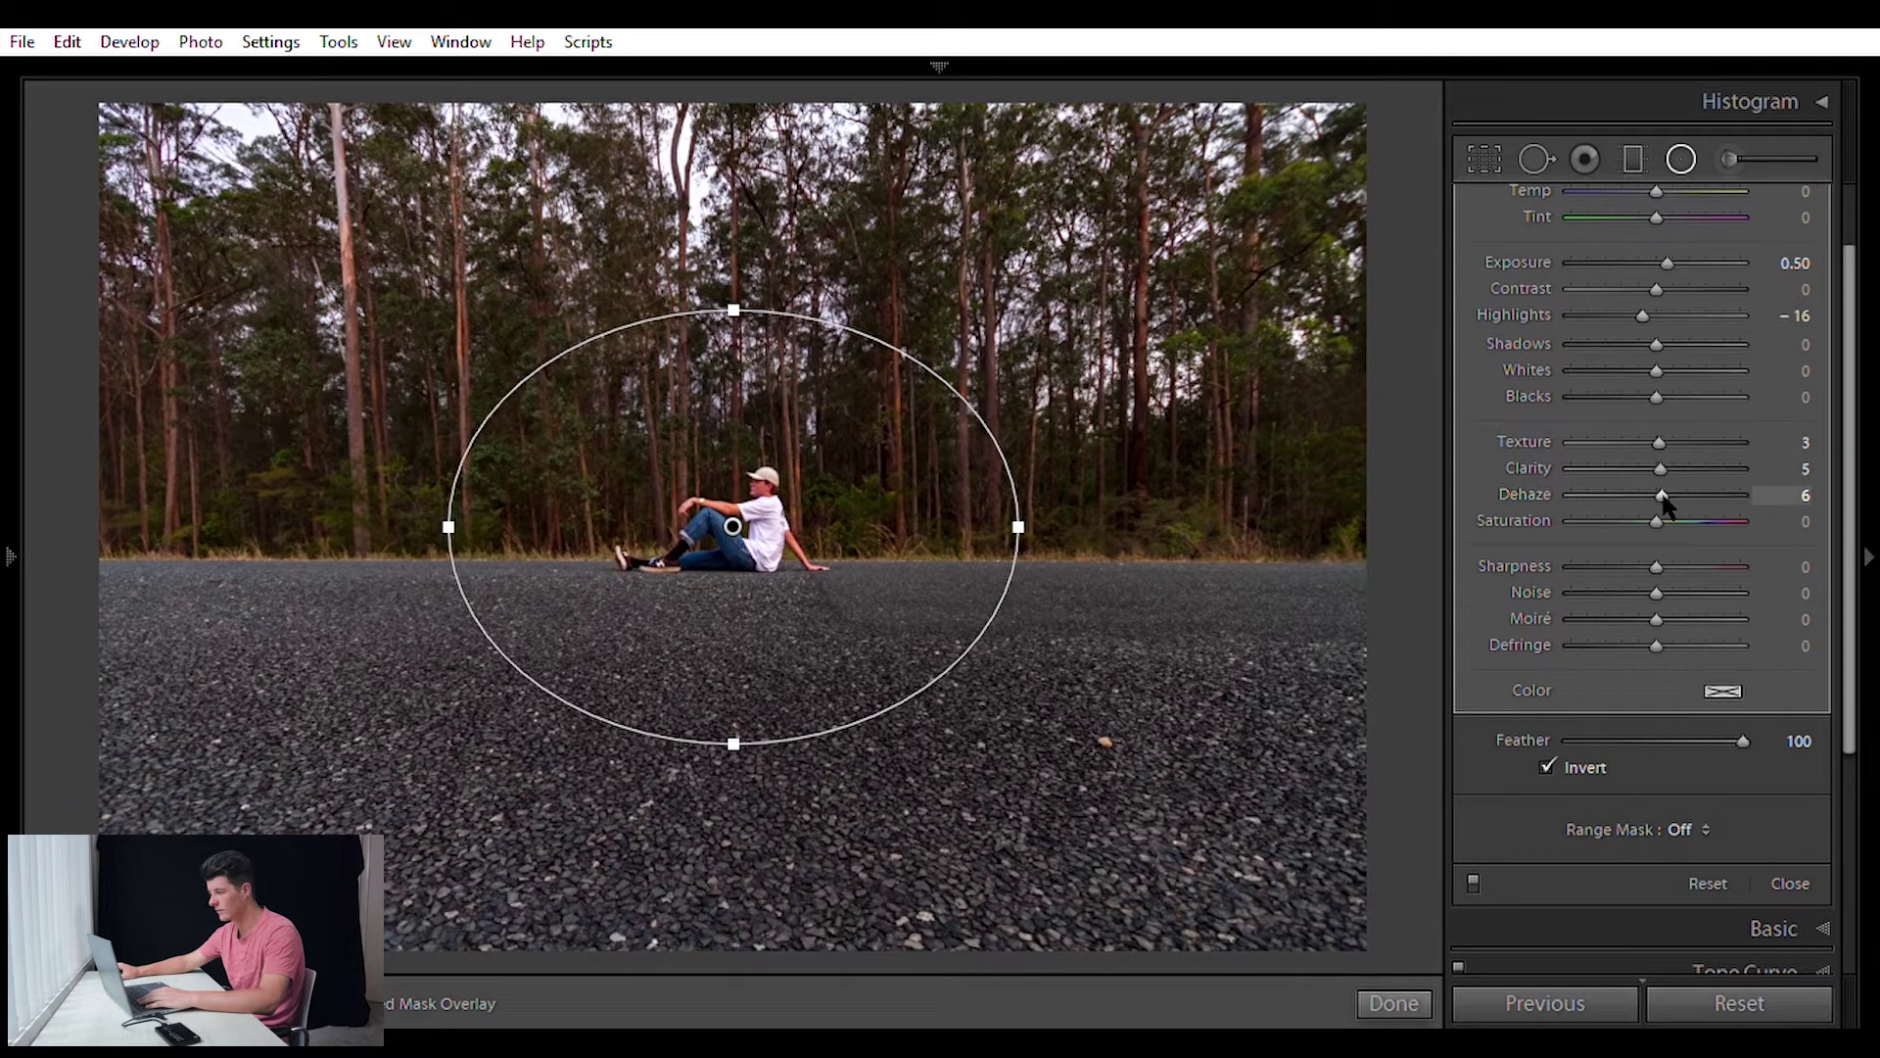
key(period)
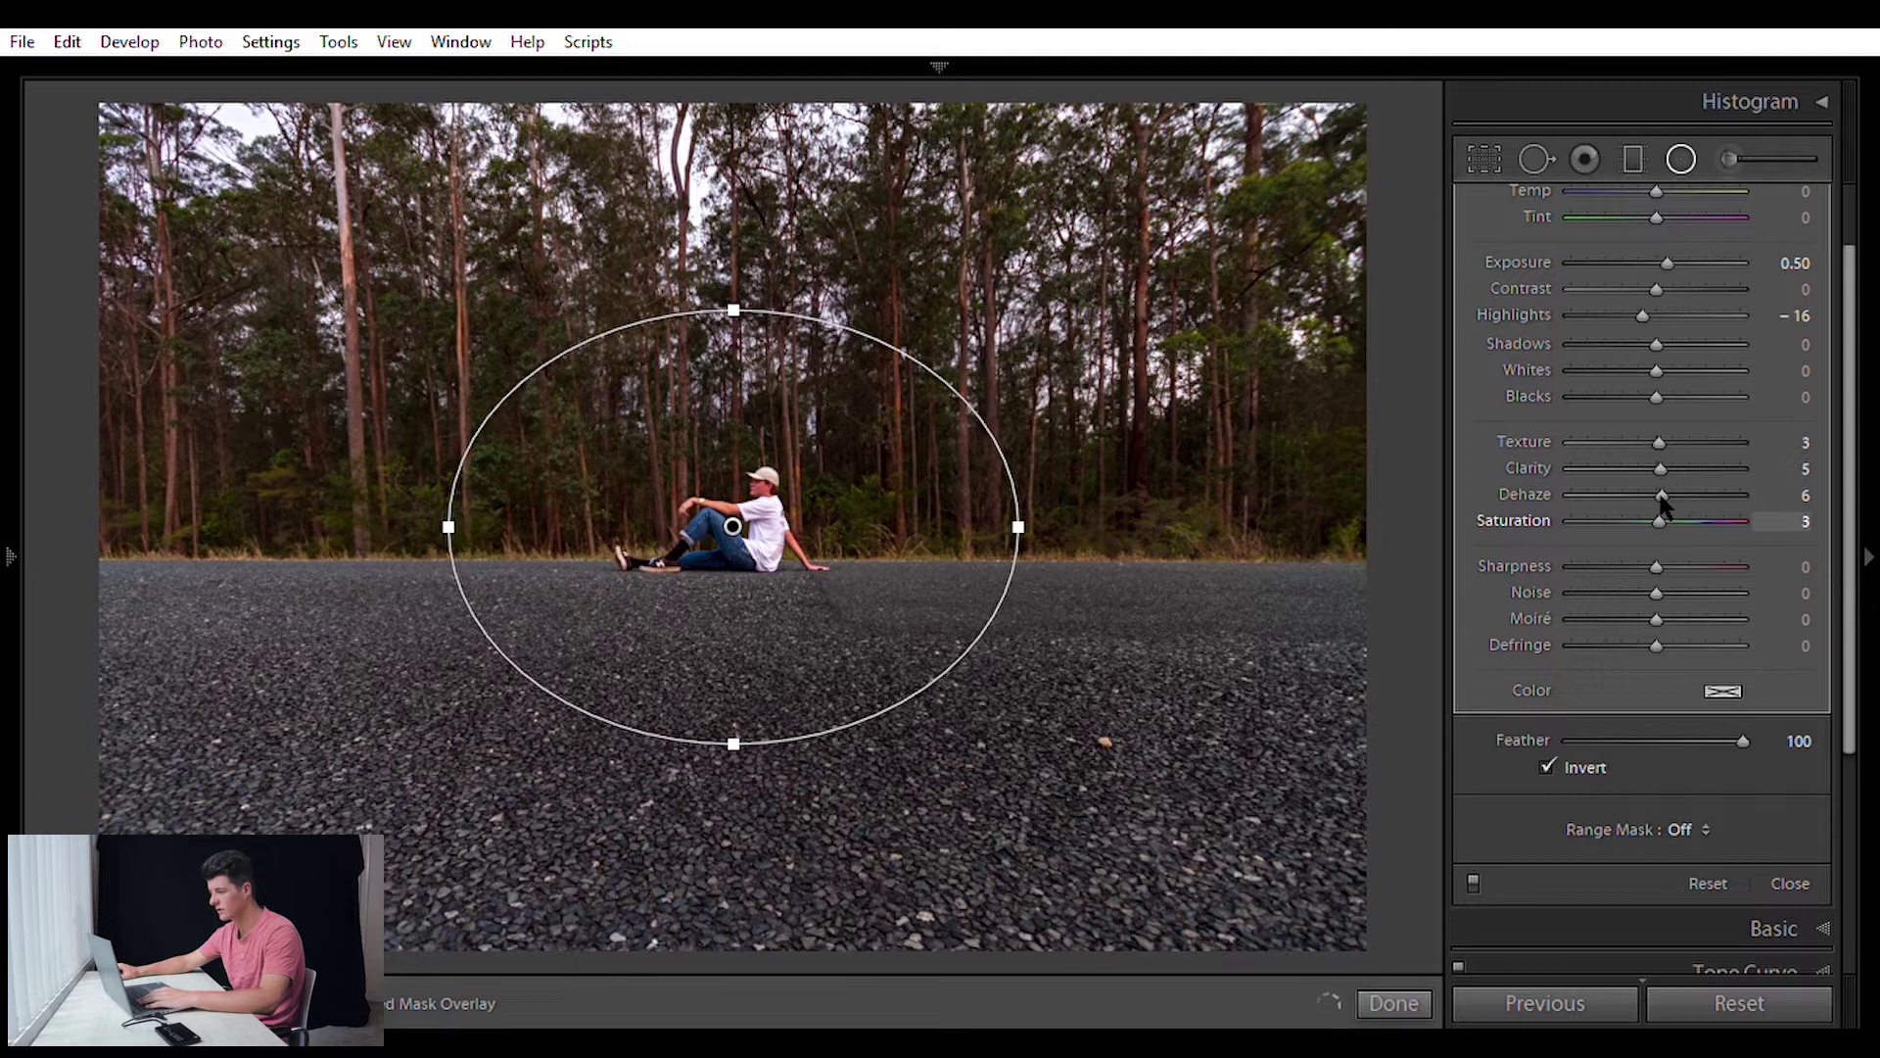
key(ctrl+z)
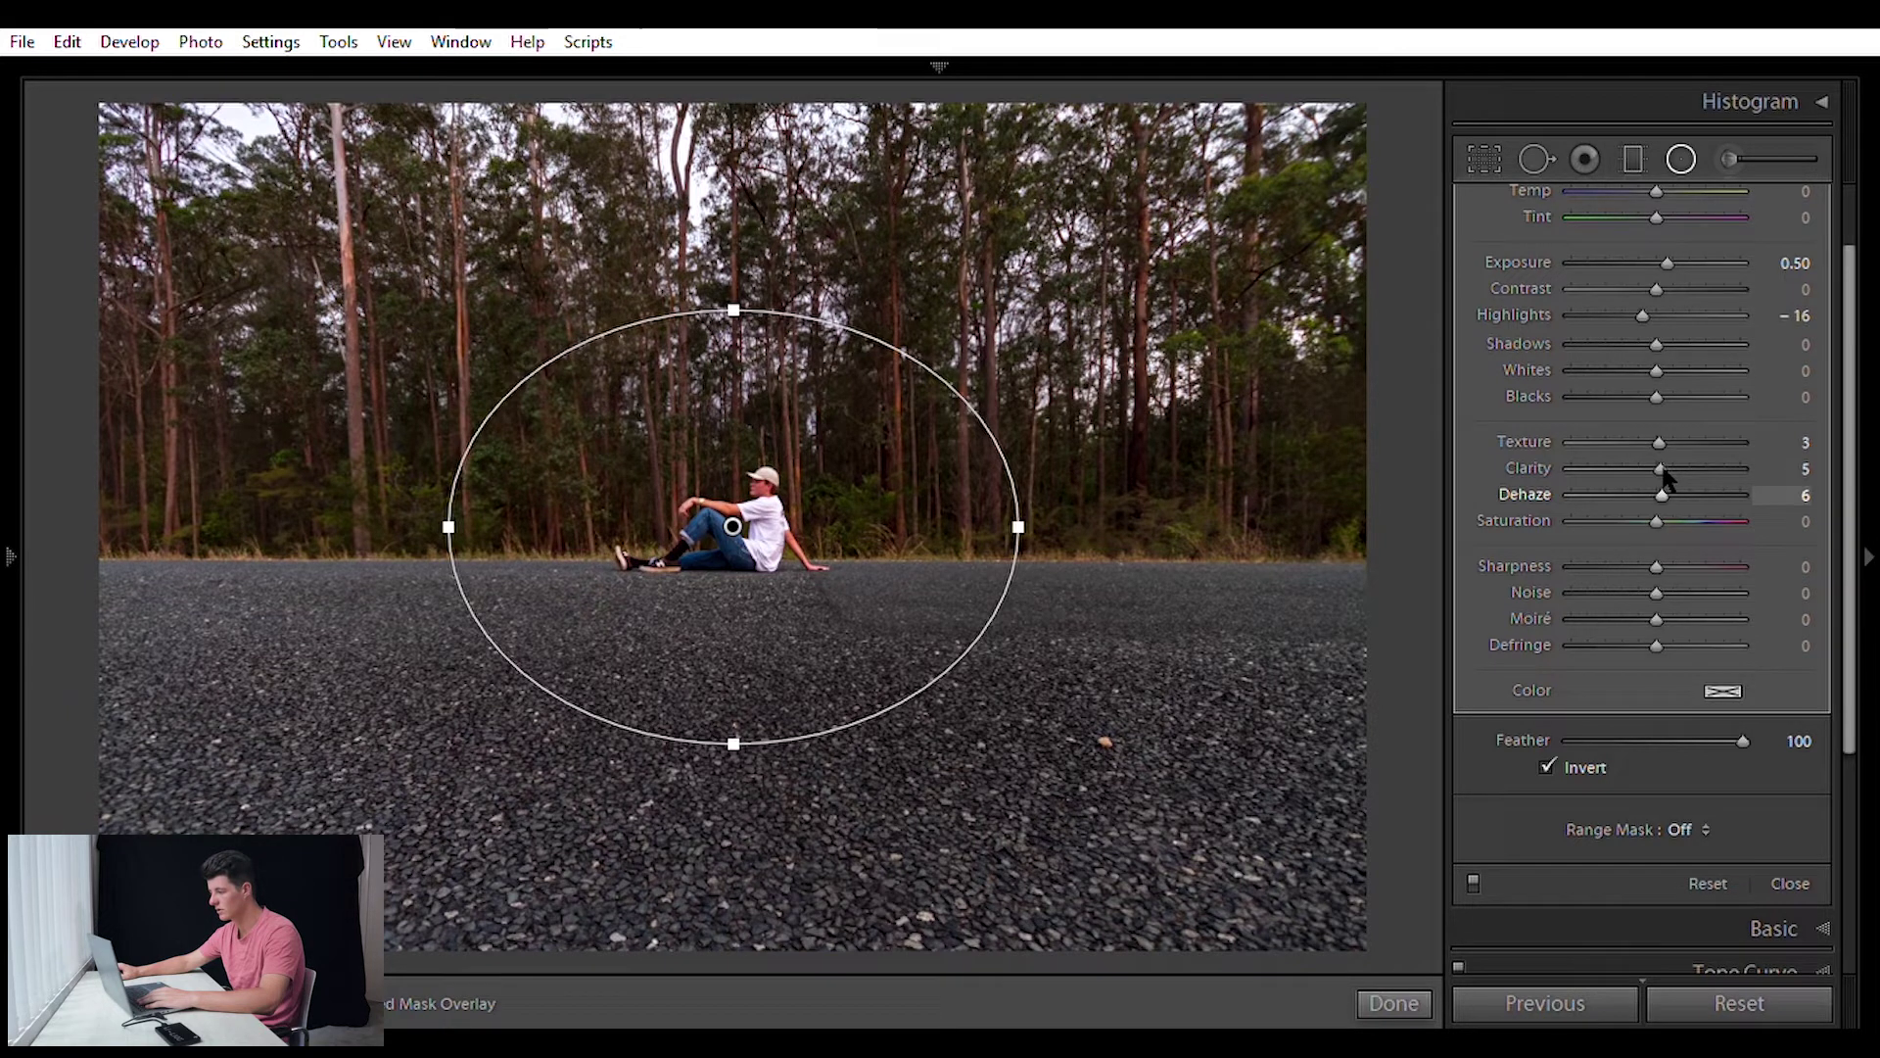
Compare the photo with and without the radial filter's effect and close the filter's settings.
click(1472, 881)
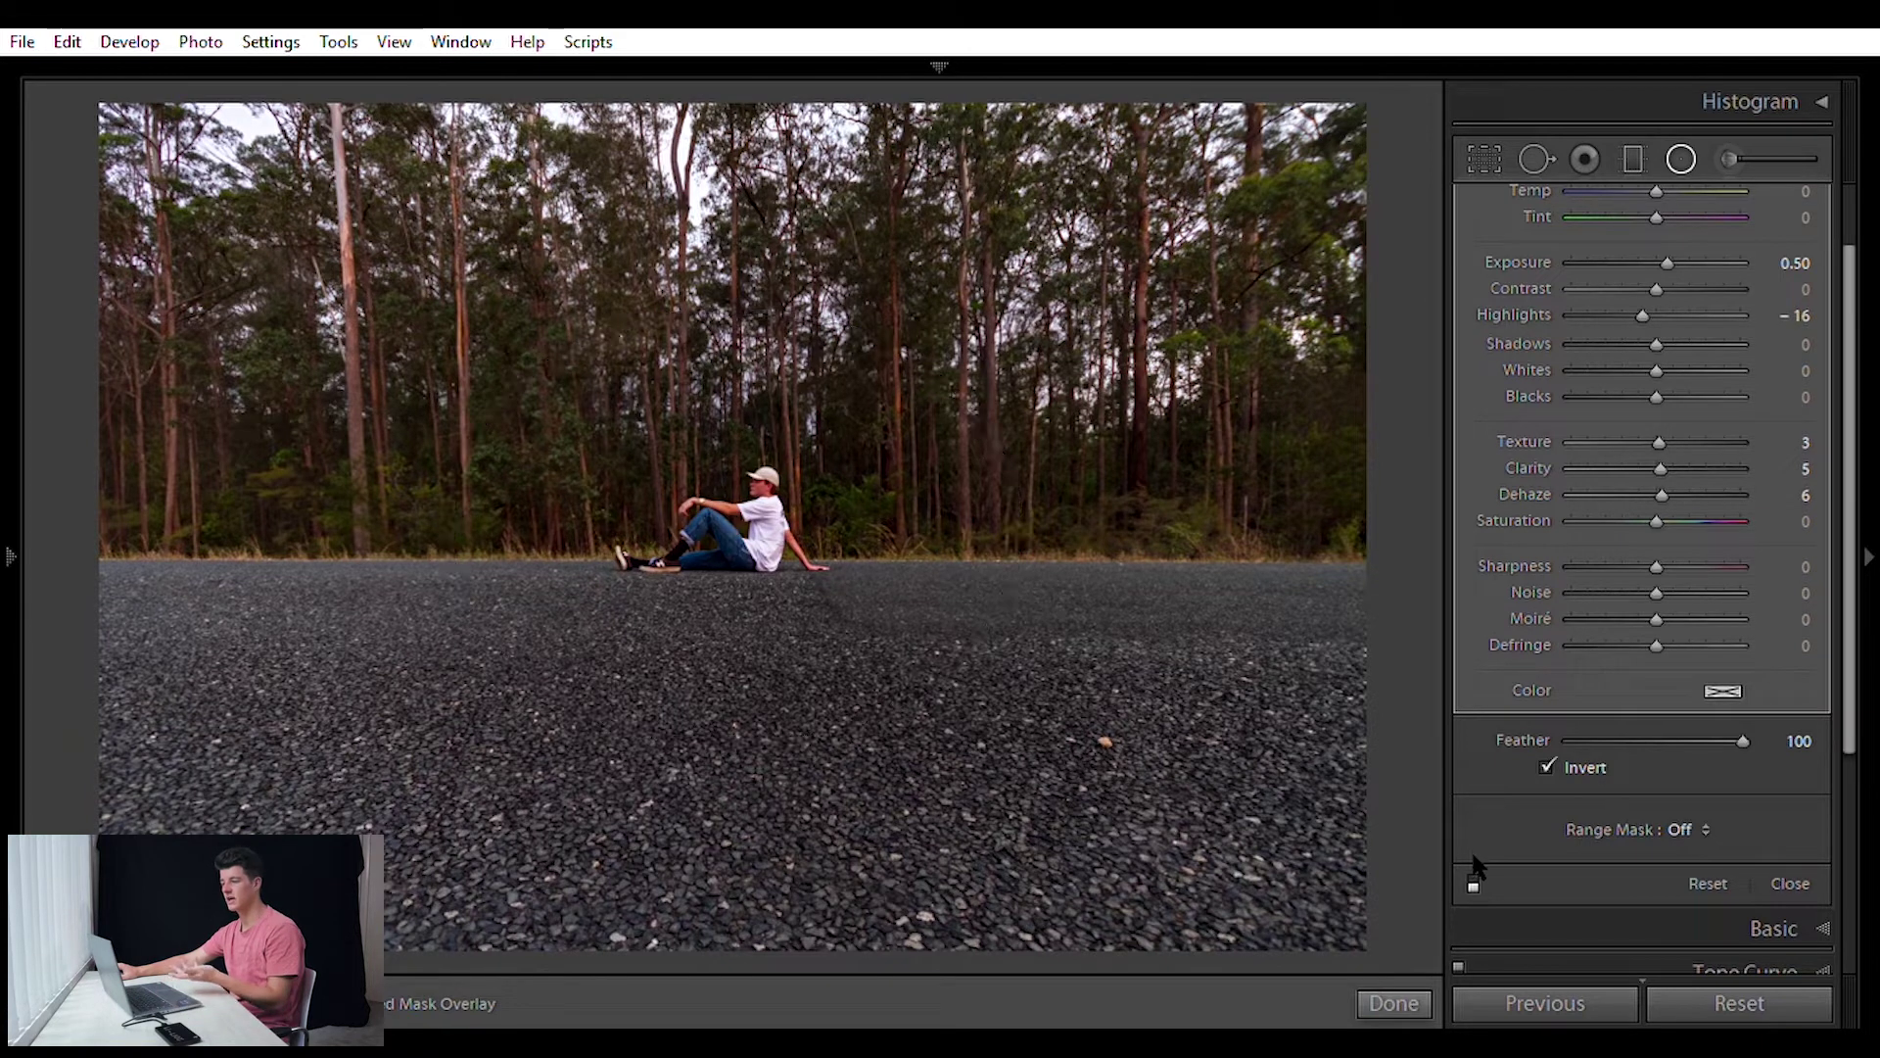
click(1473, 879)
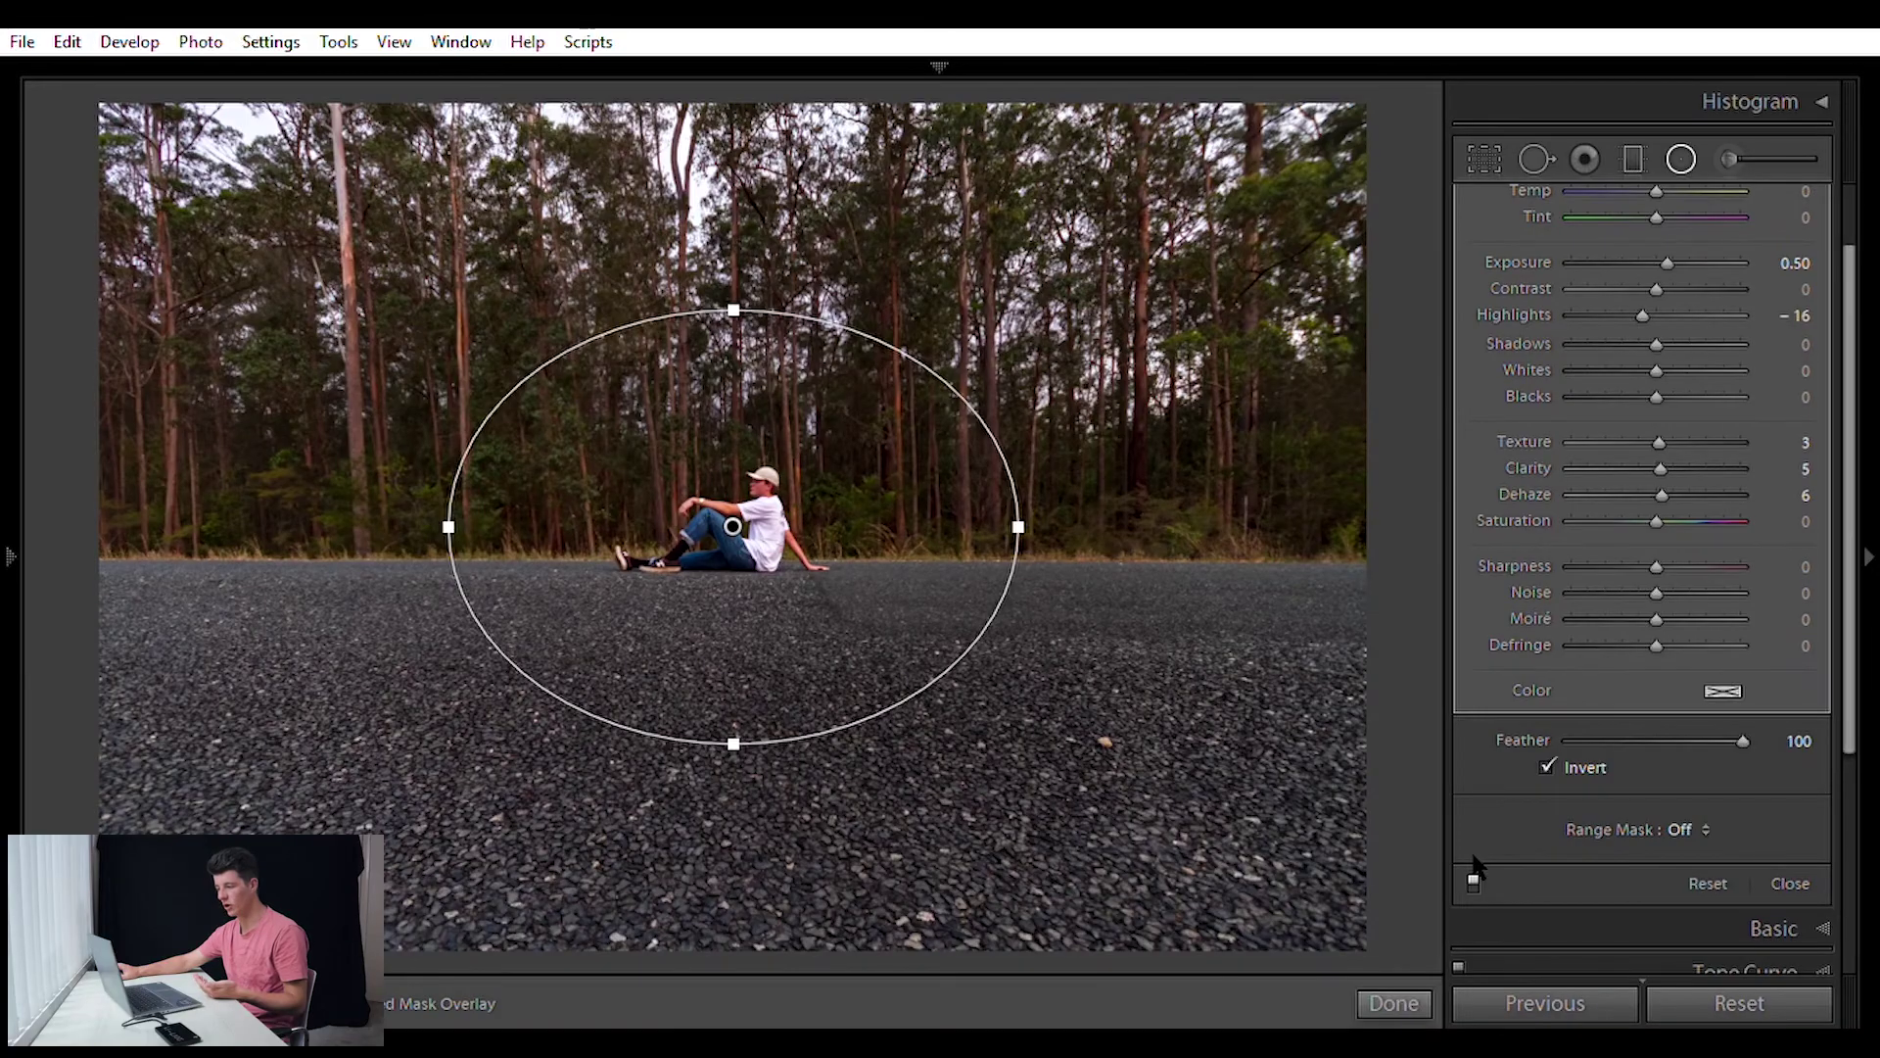
click(1473, 864)
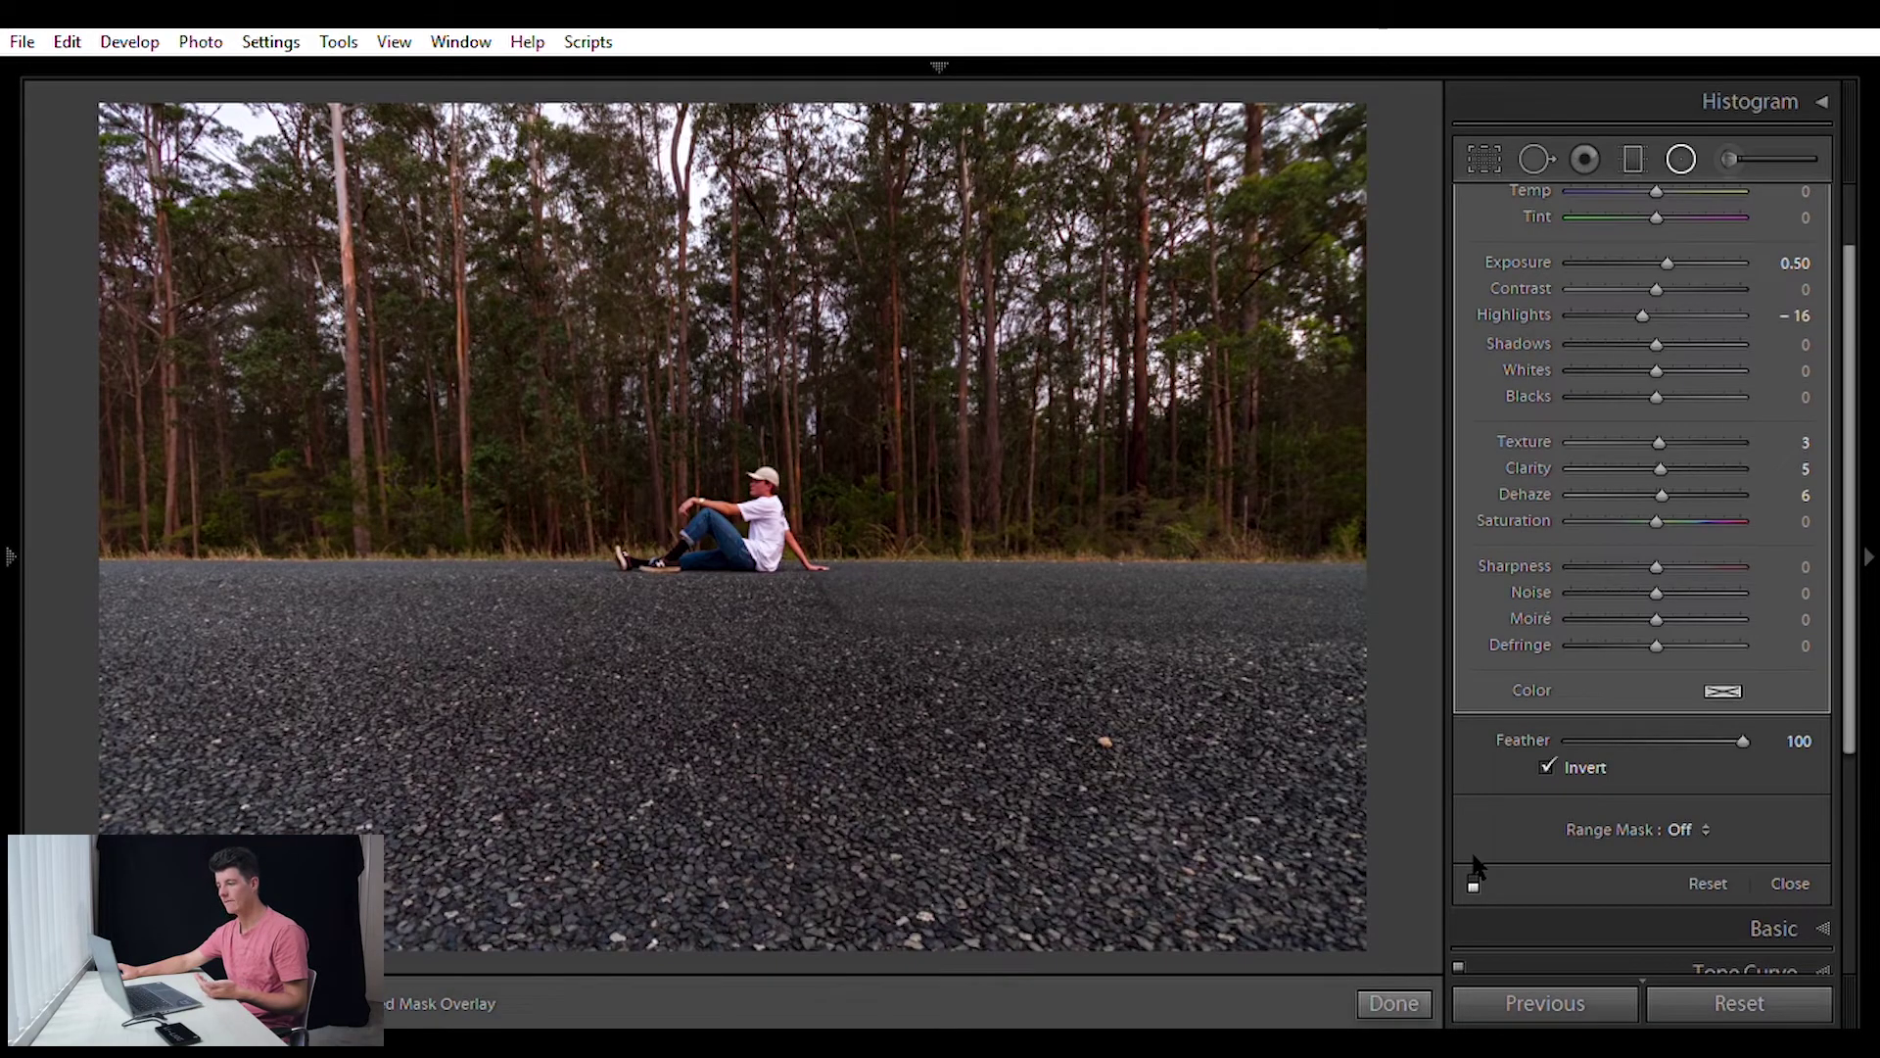
click(1474, 871)
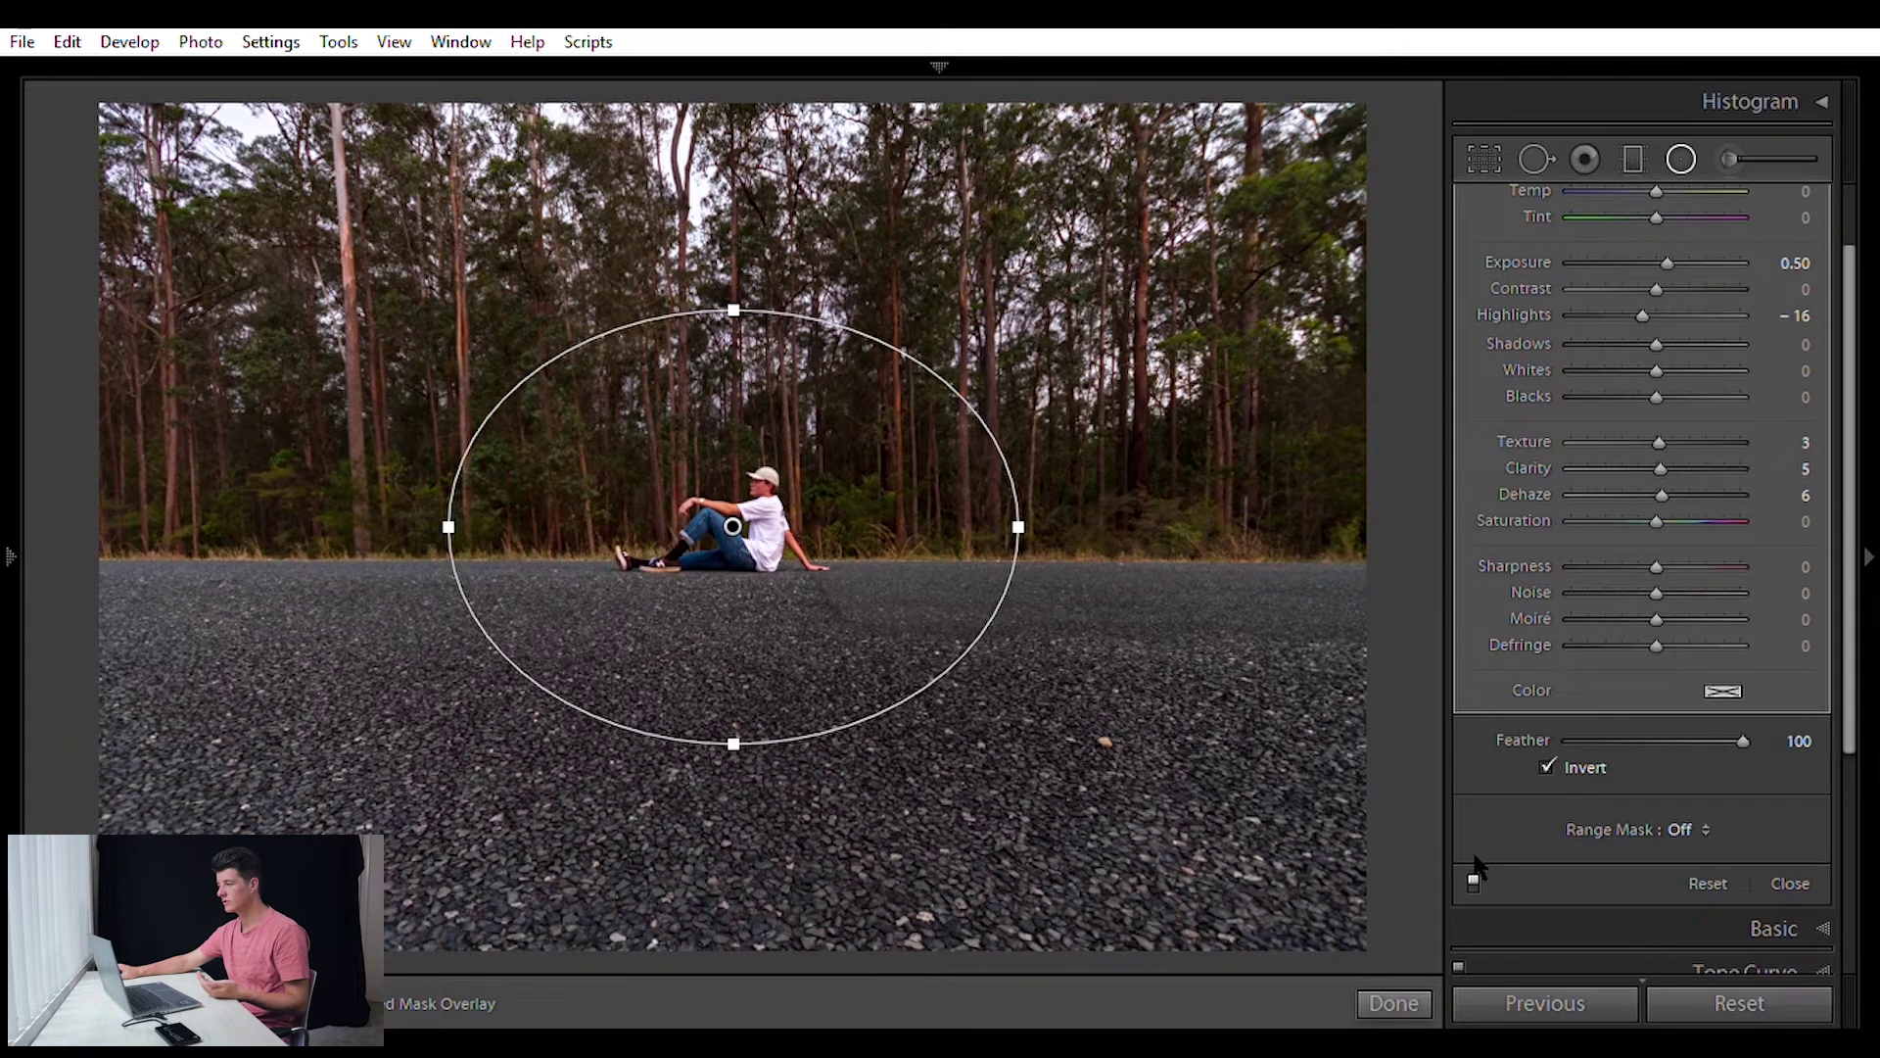
click(1418, 999)
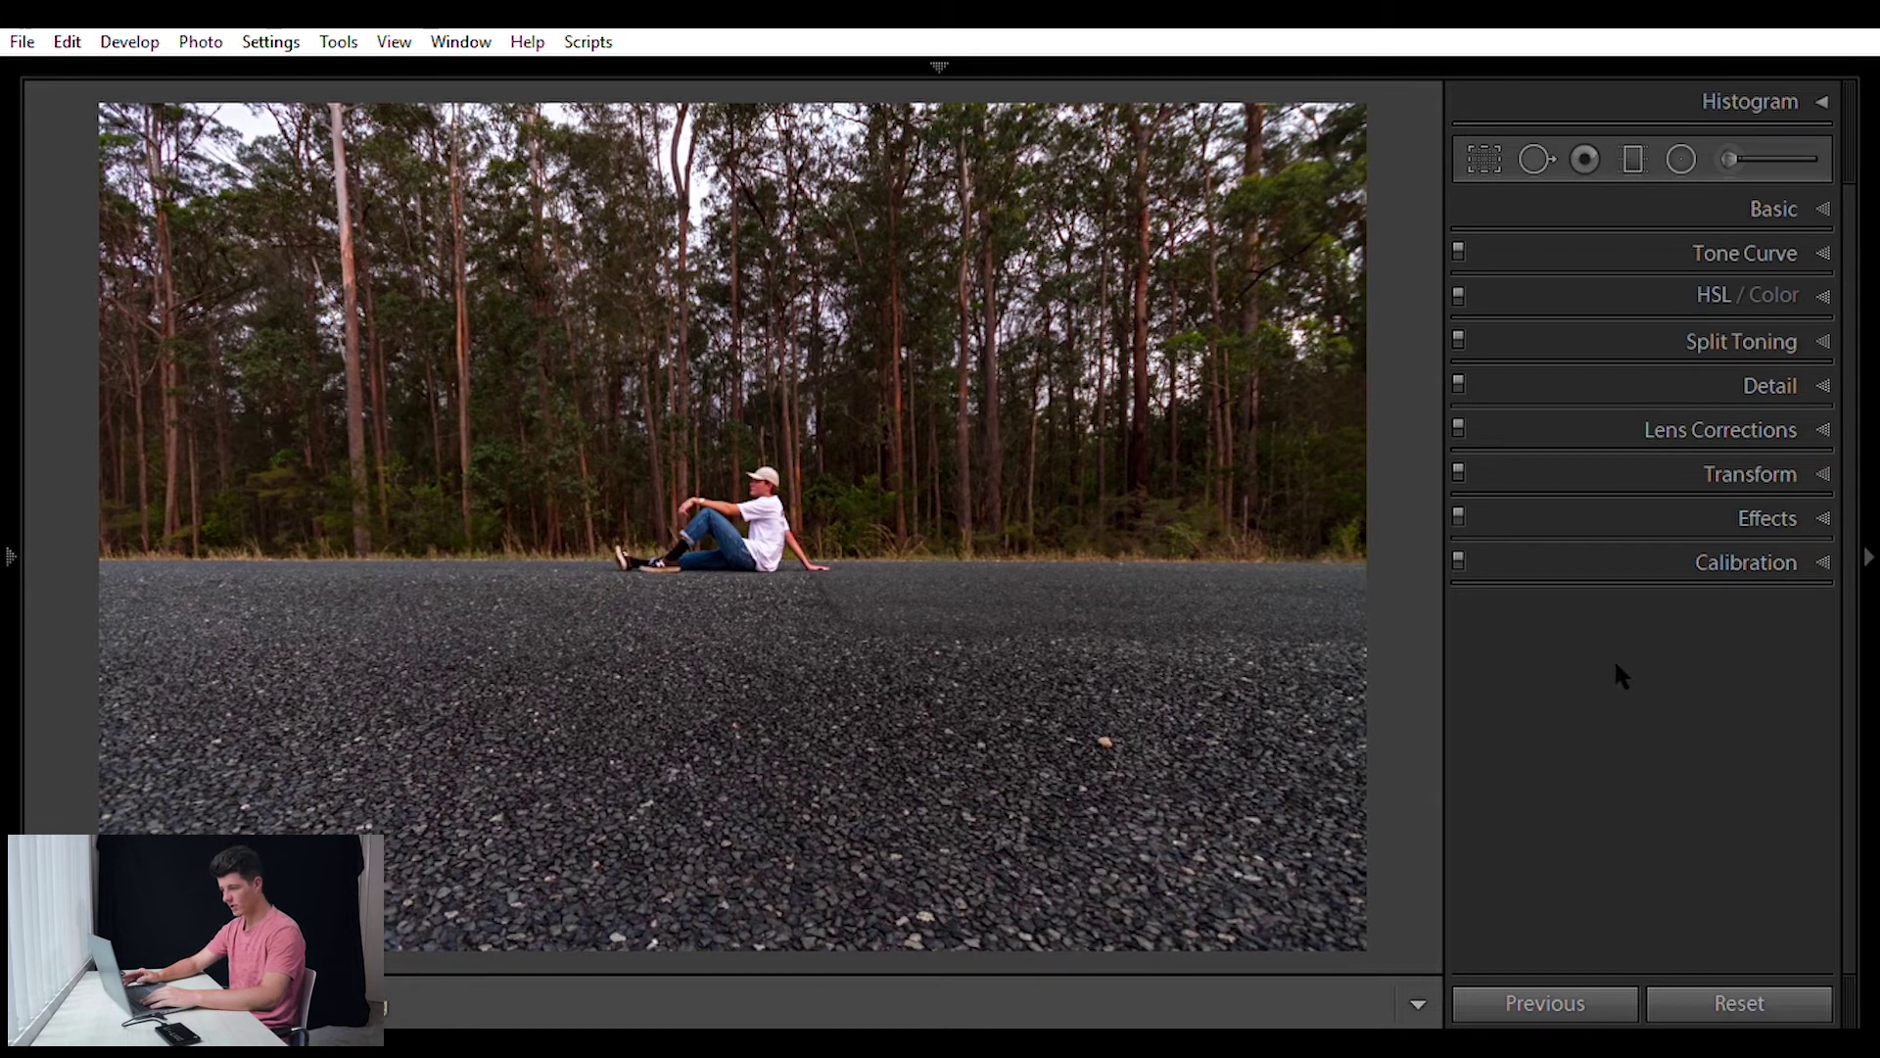
Compare the forest road photo before and after all of its adjustments.
key(backslash)
key(backslash)
key(backslash)
key(backslash)
key(backslash)
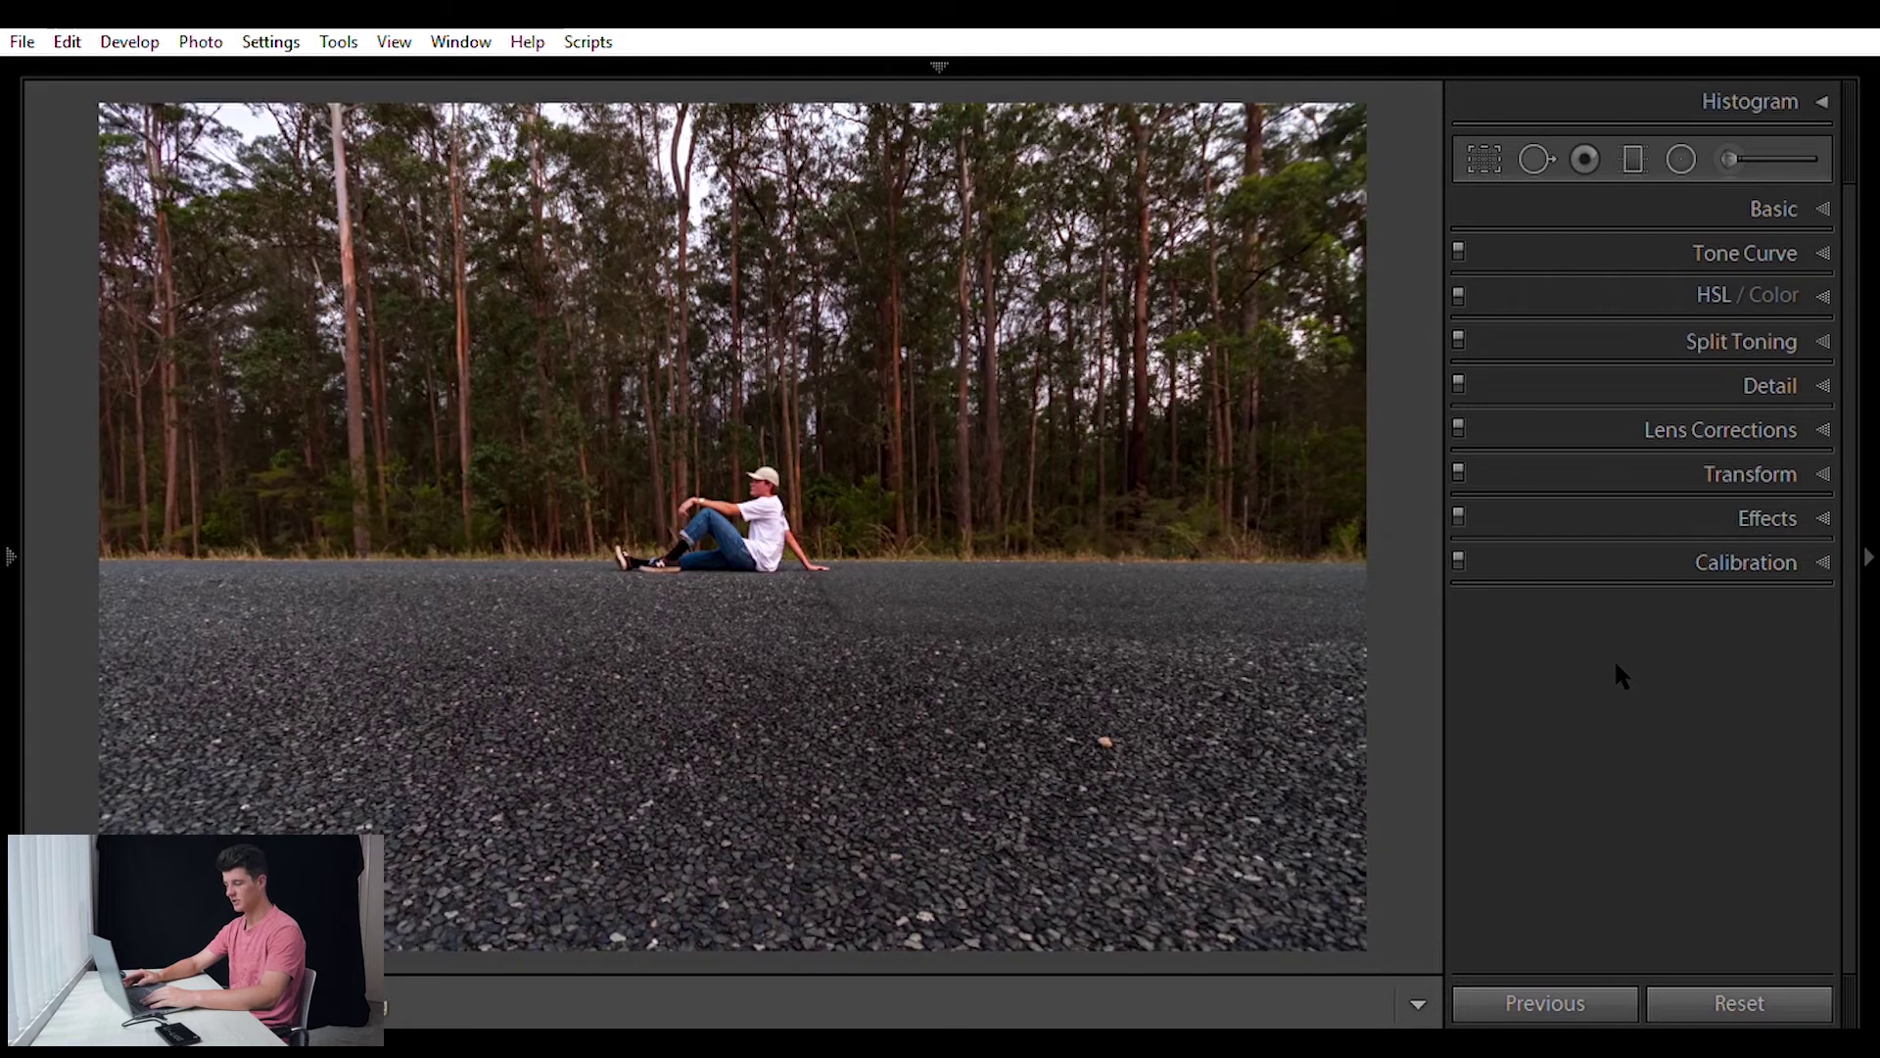
key(backslash)
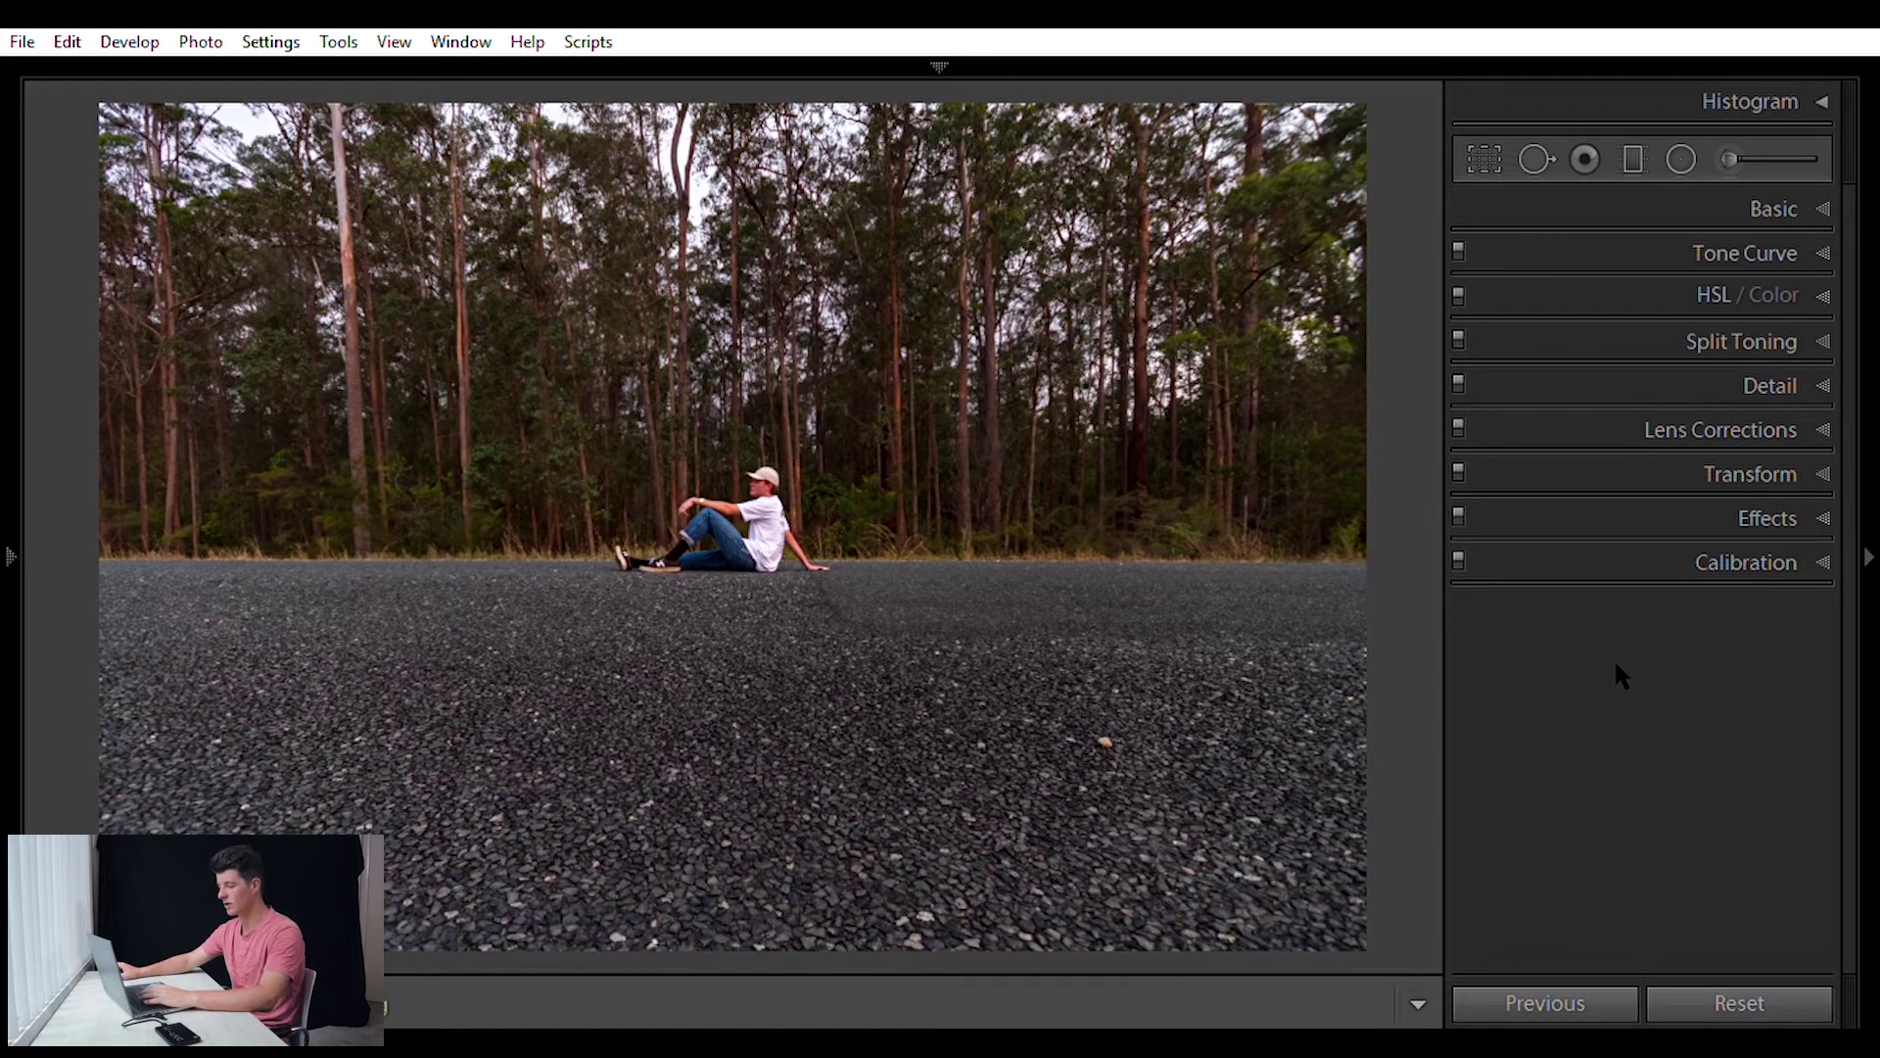
Open the second photo in the library, the dark portrait of the man sitting on the road, for developing.
key(g)
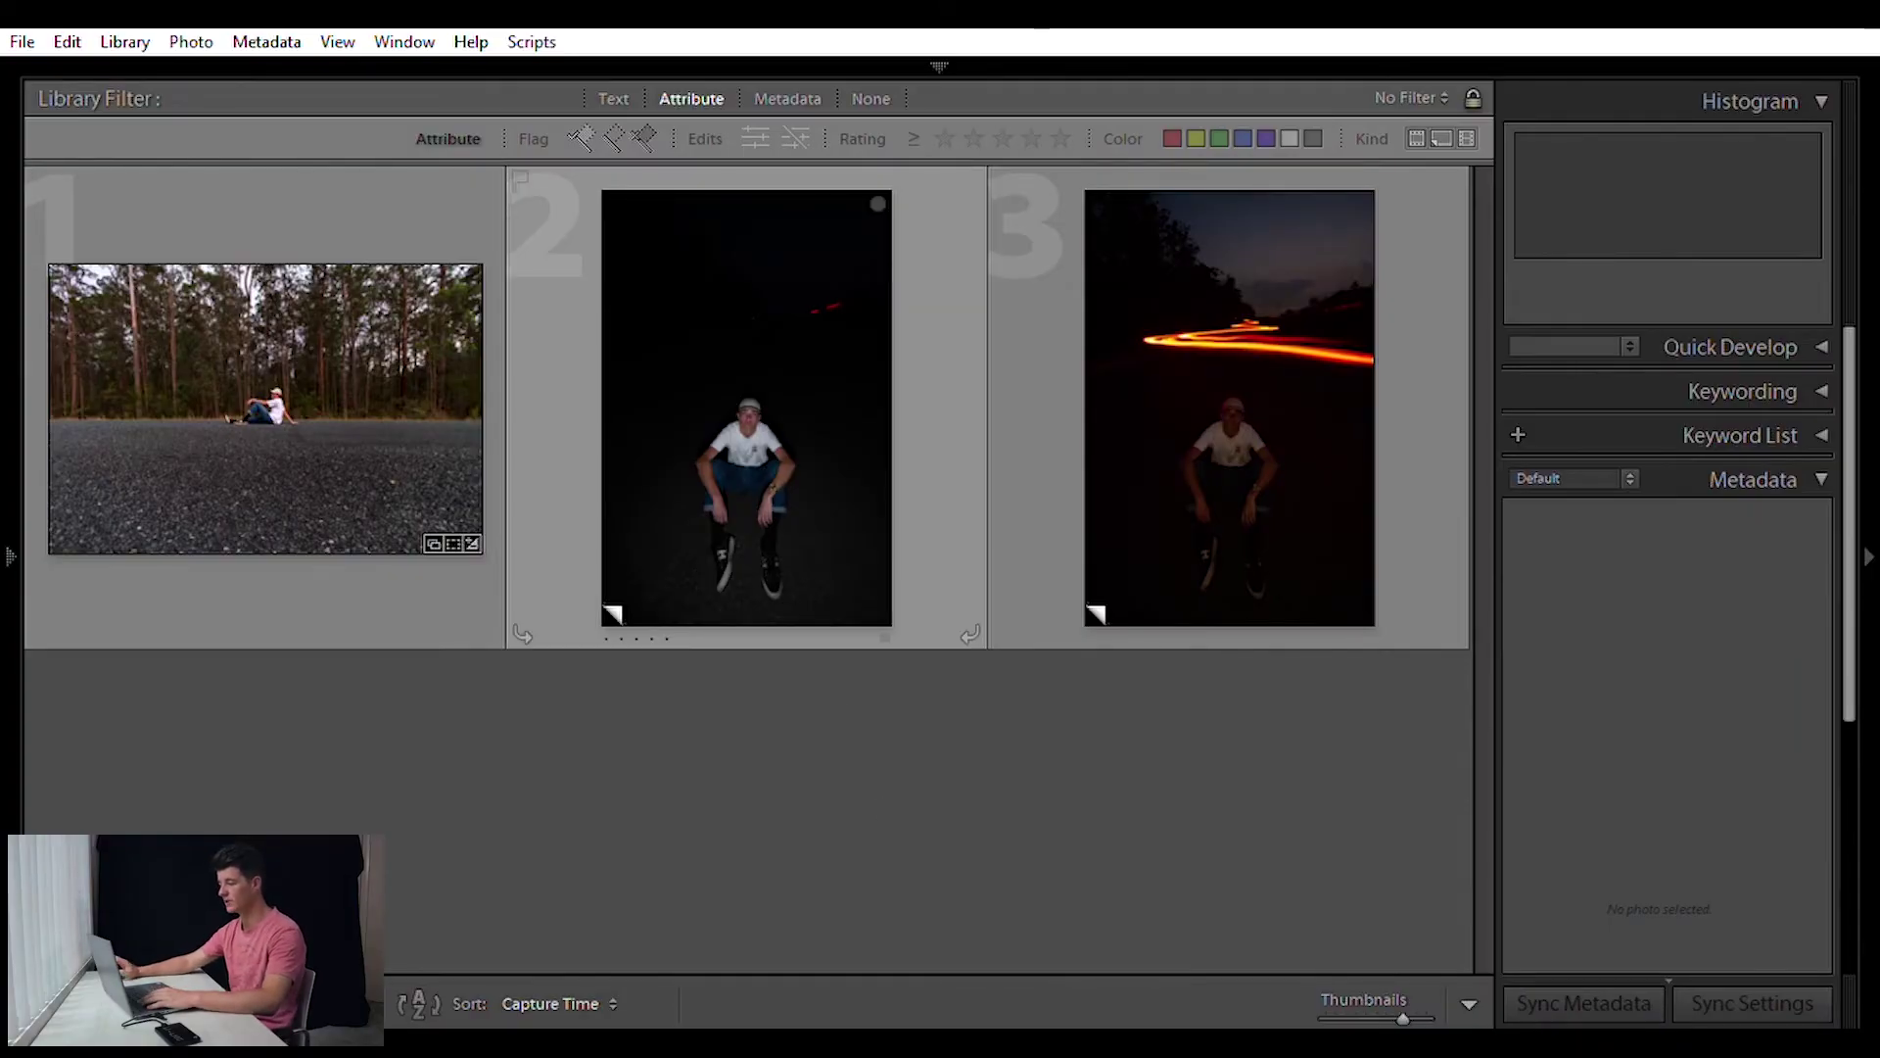
click(763, 294)
key(d)
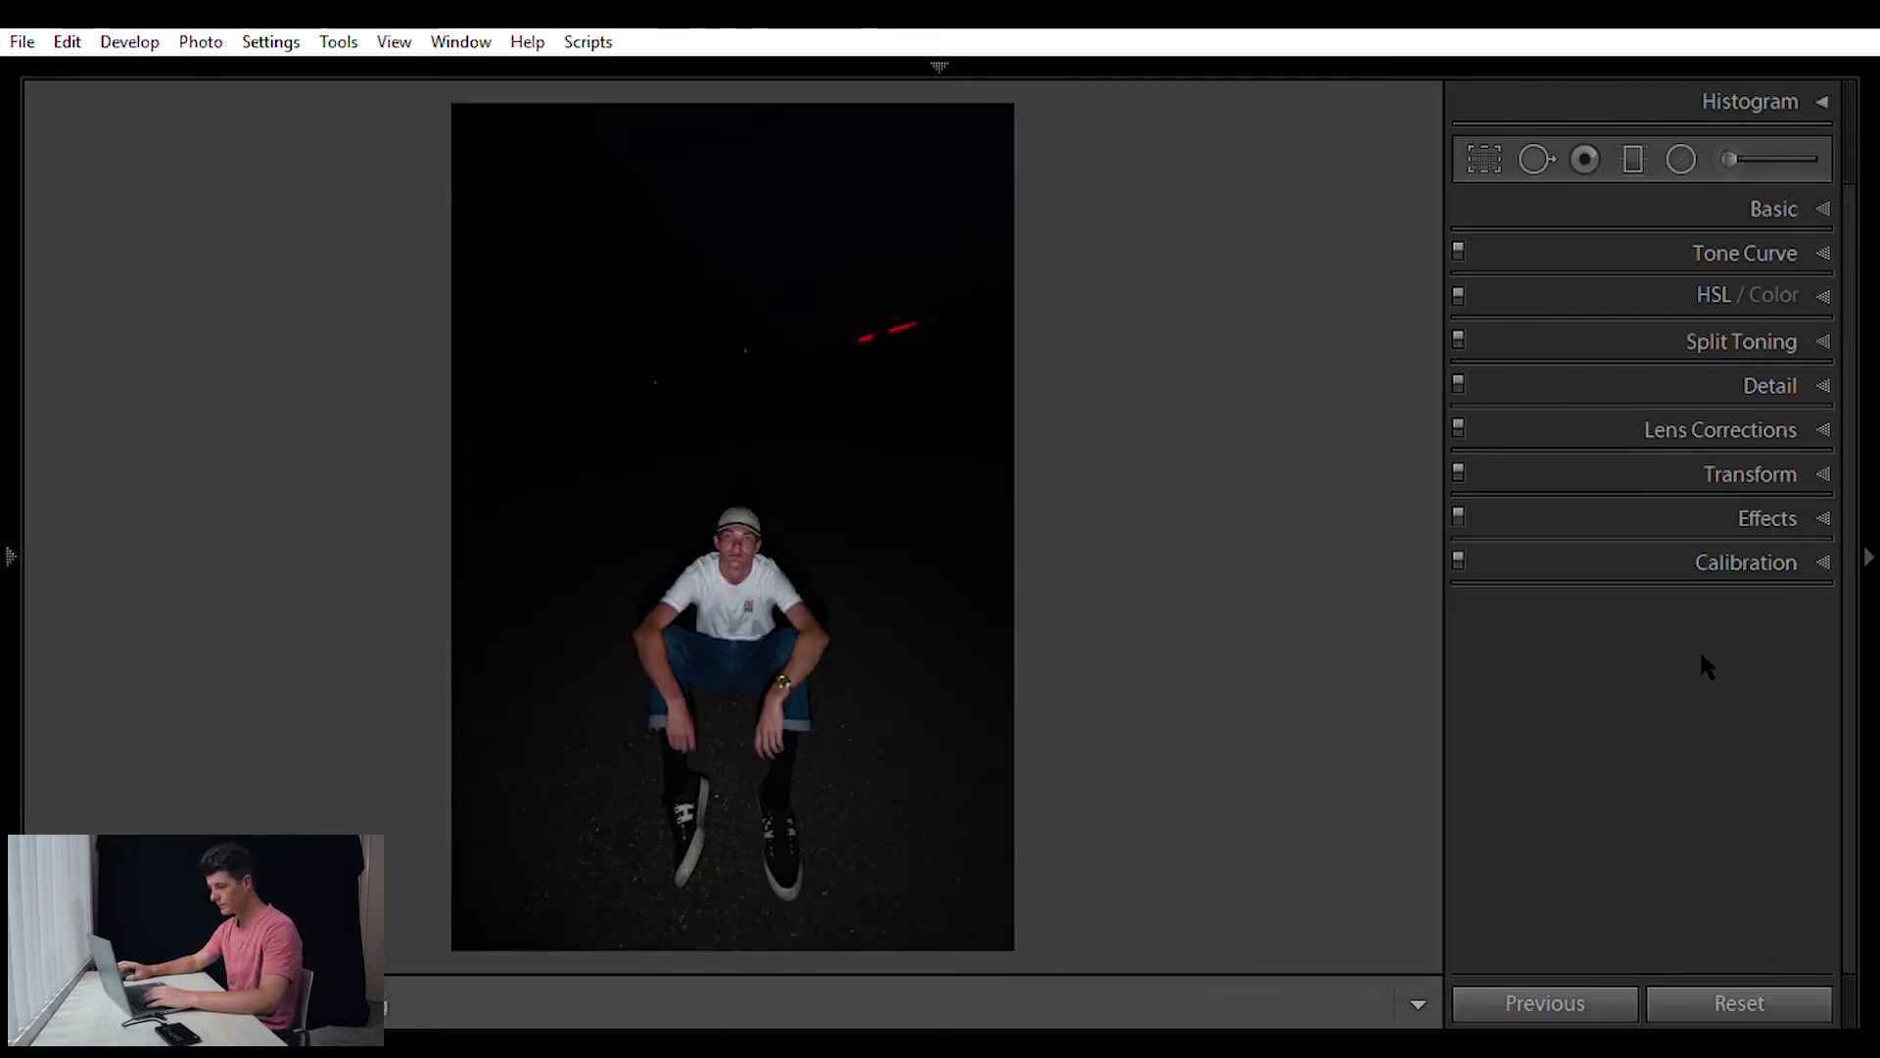
Enable Remove Chromatic Aberration and Profile Corrections for the night portrait.
click(1788, 423)
click(1591, 512)
click(1592, 537)
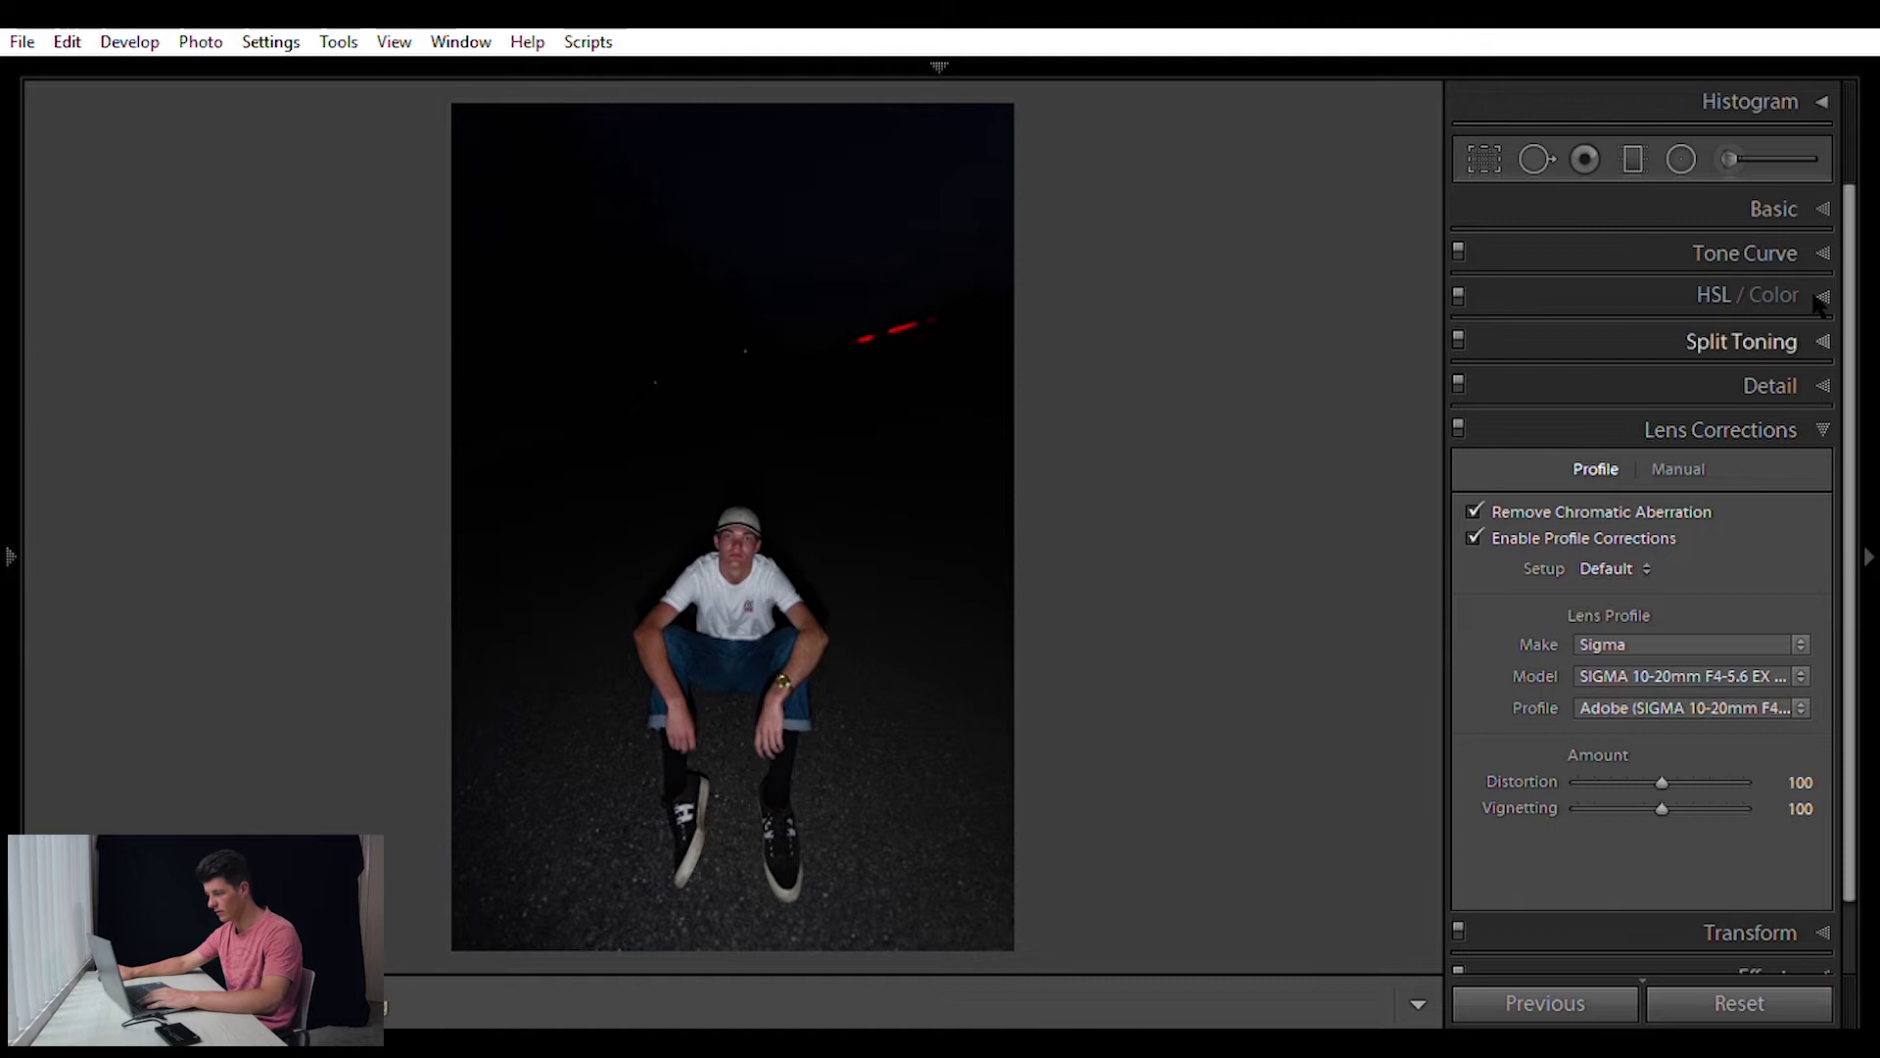
Raise the night portrait's overall Exposure to +0.46 in the basic adjustments.
click(1812, 202)
click(1812, 203)
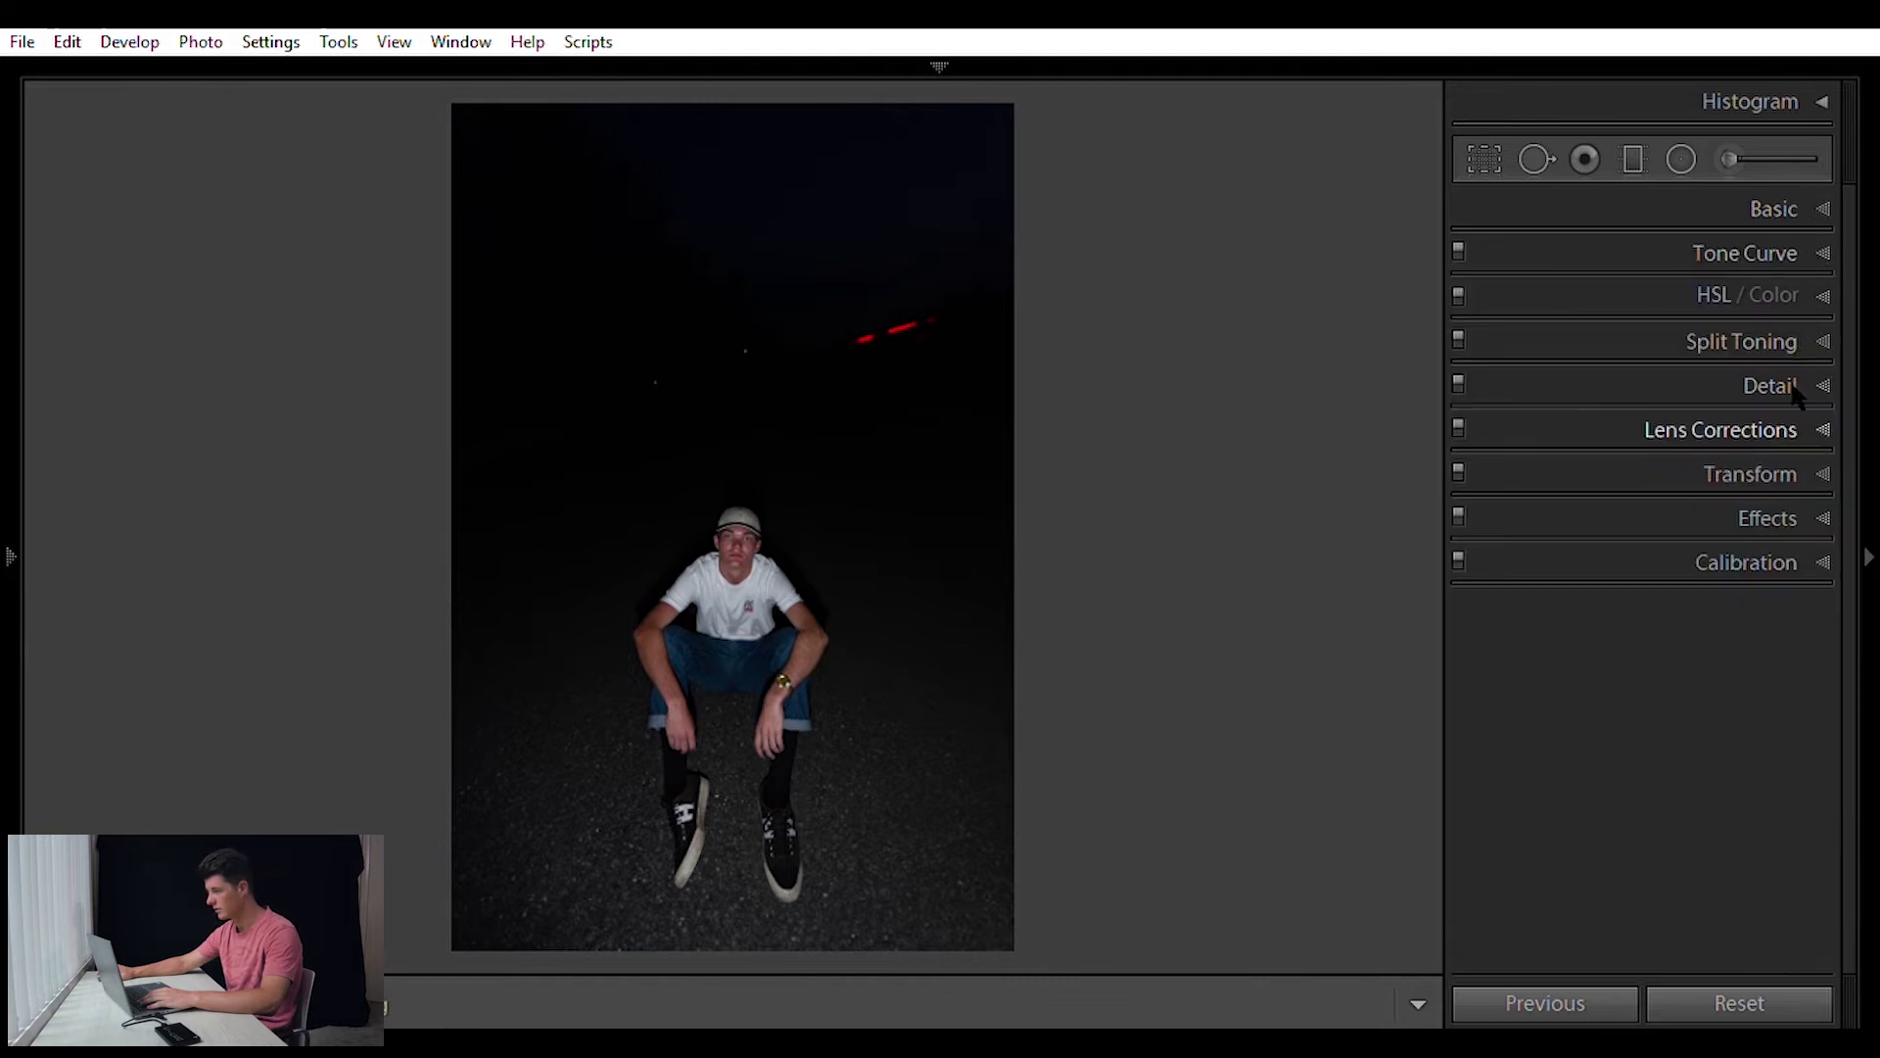
click(1784, 204)
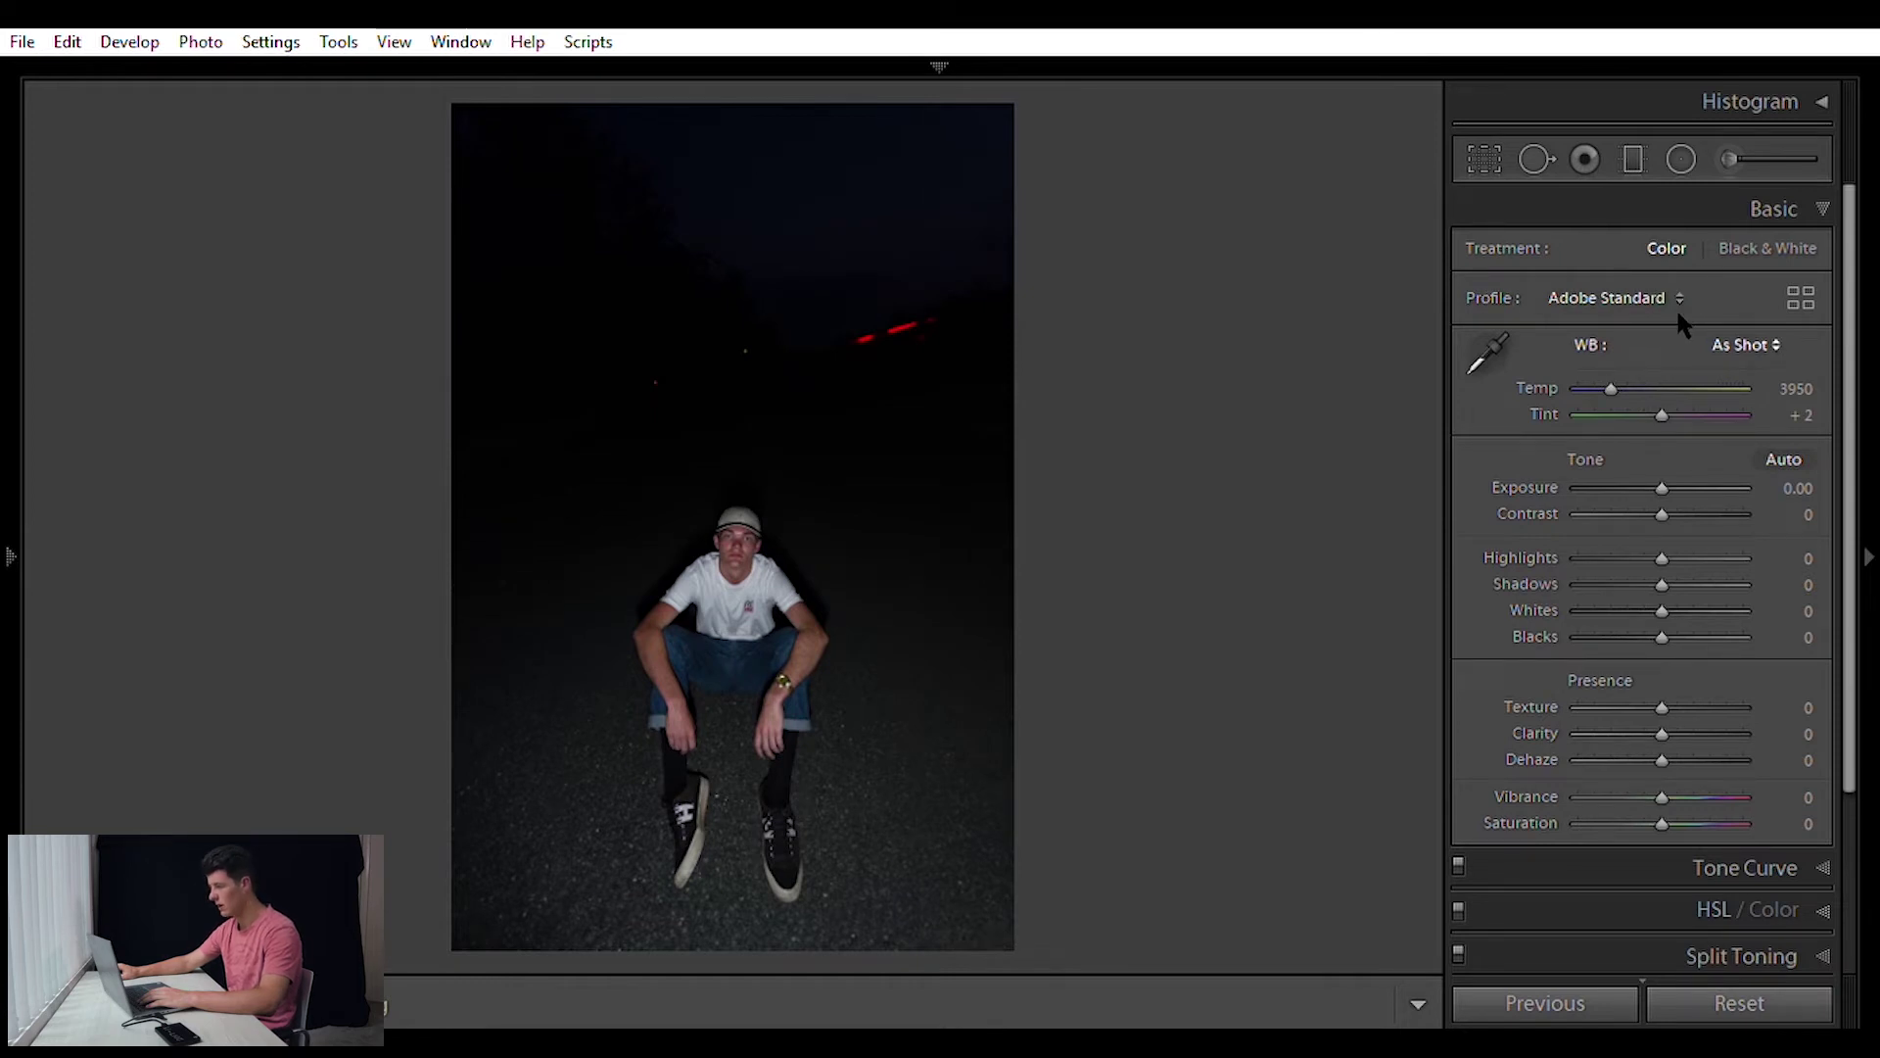
drag(1666, 467, 1671, 470)
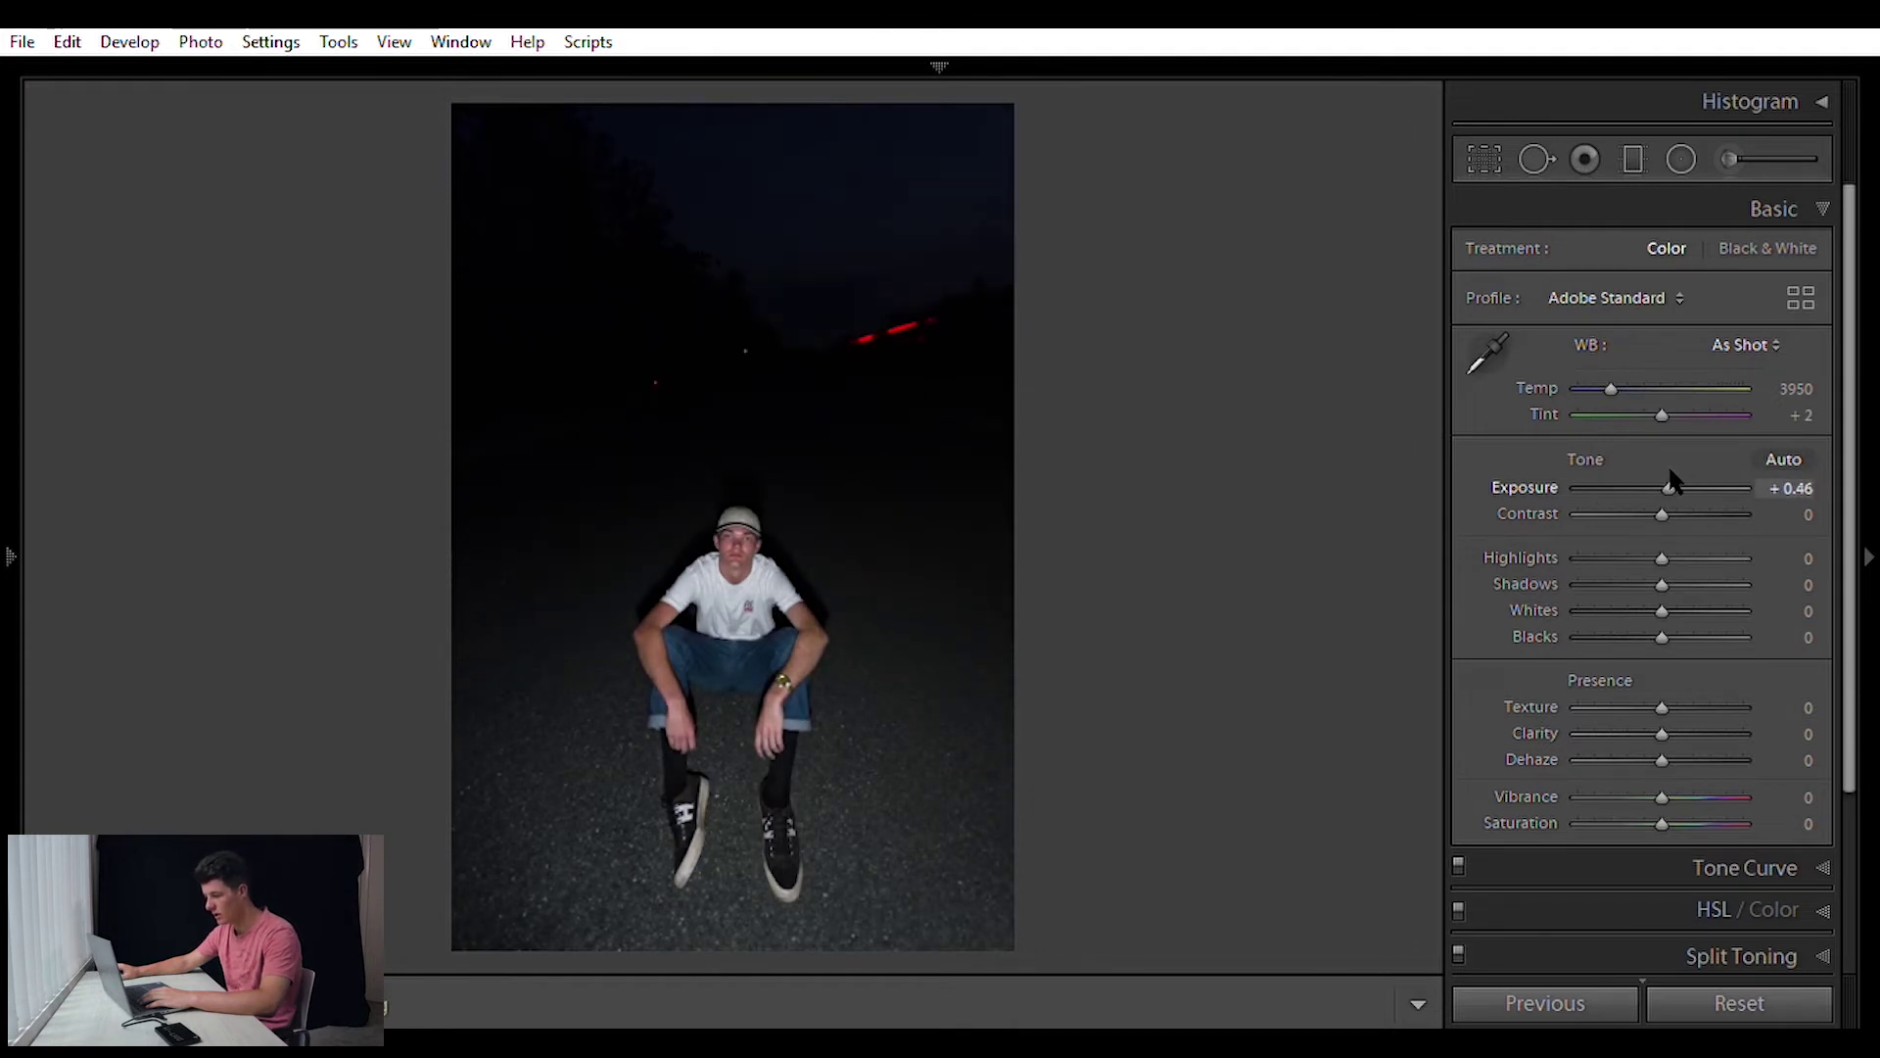
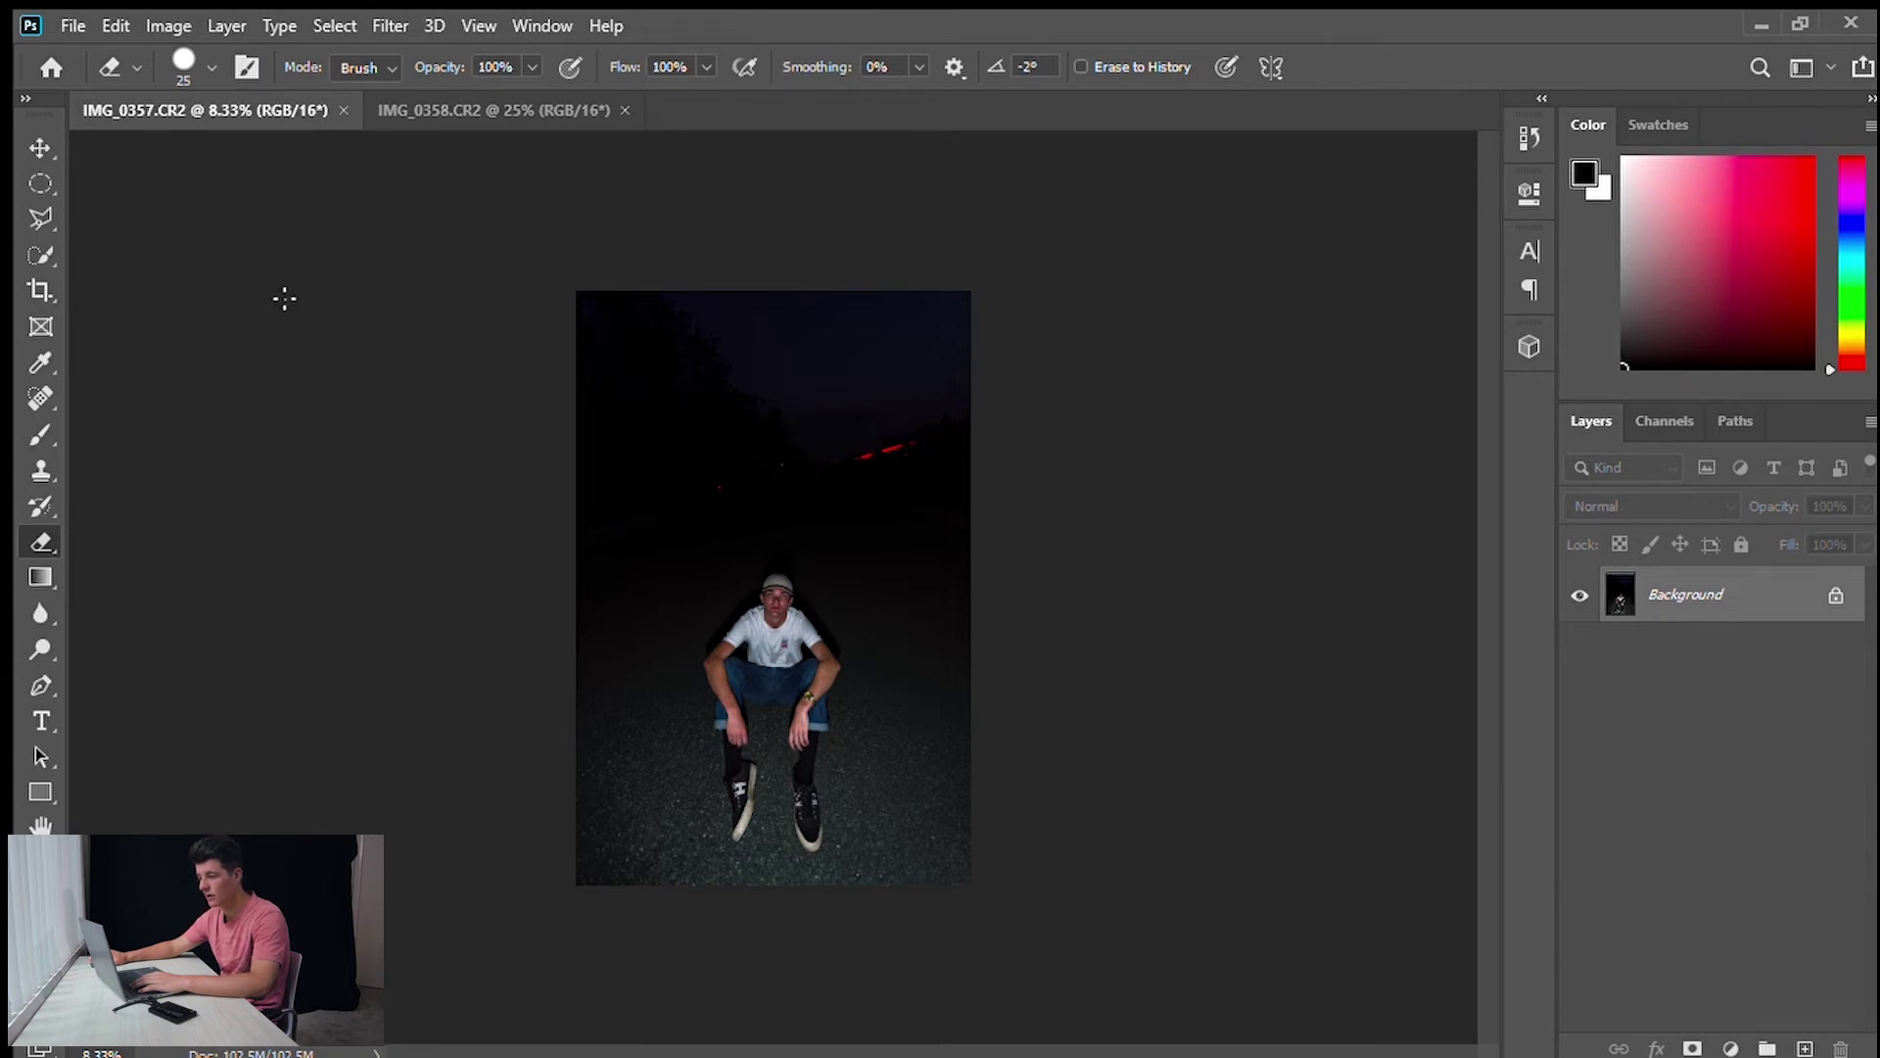
In Photoshop, examine the man's face, cap and shoulder edges in IMG_0357.CR2 at up to 200% magnification.
key(ctrl+plus)
key(ctrl+plus)
key(ctrl+plus)
key(ctrl+plus)
key(ctrl+plus)
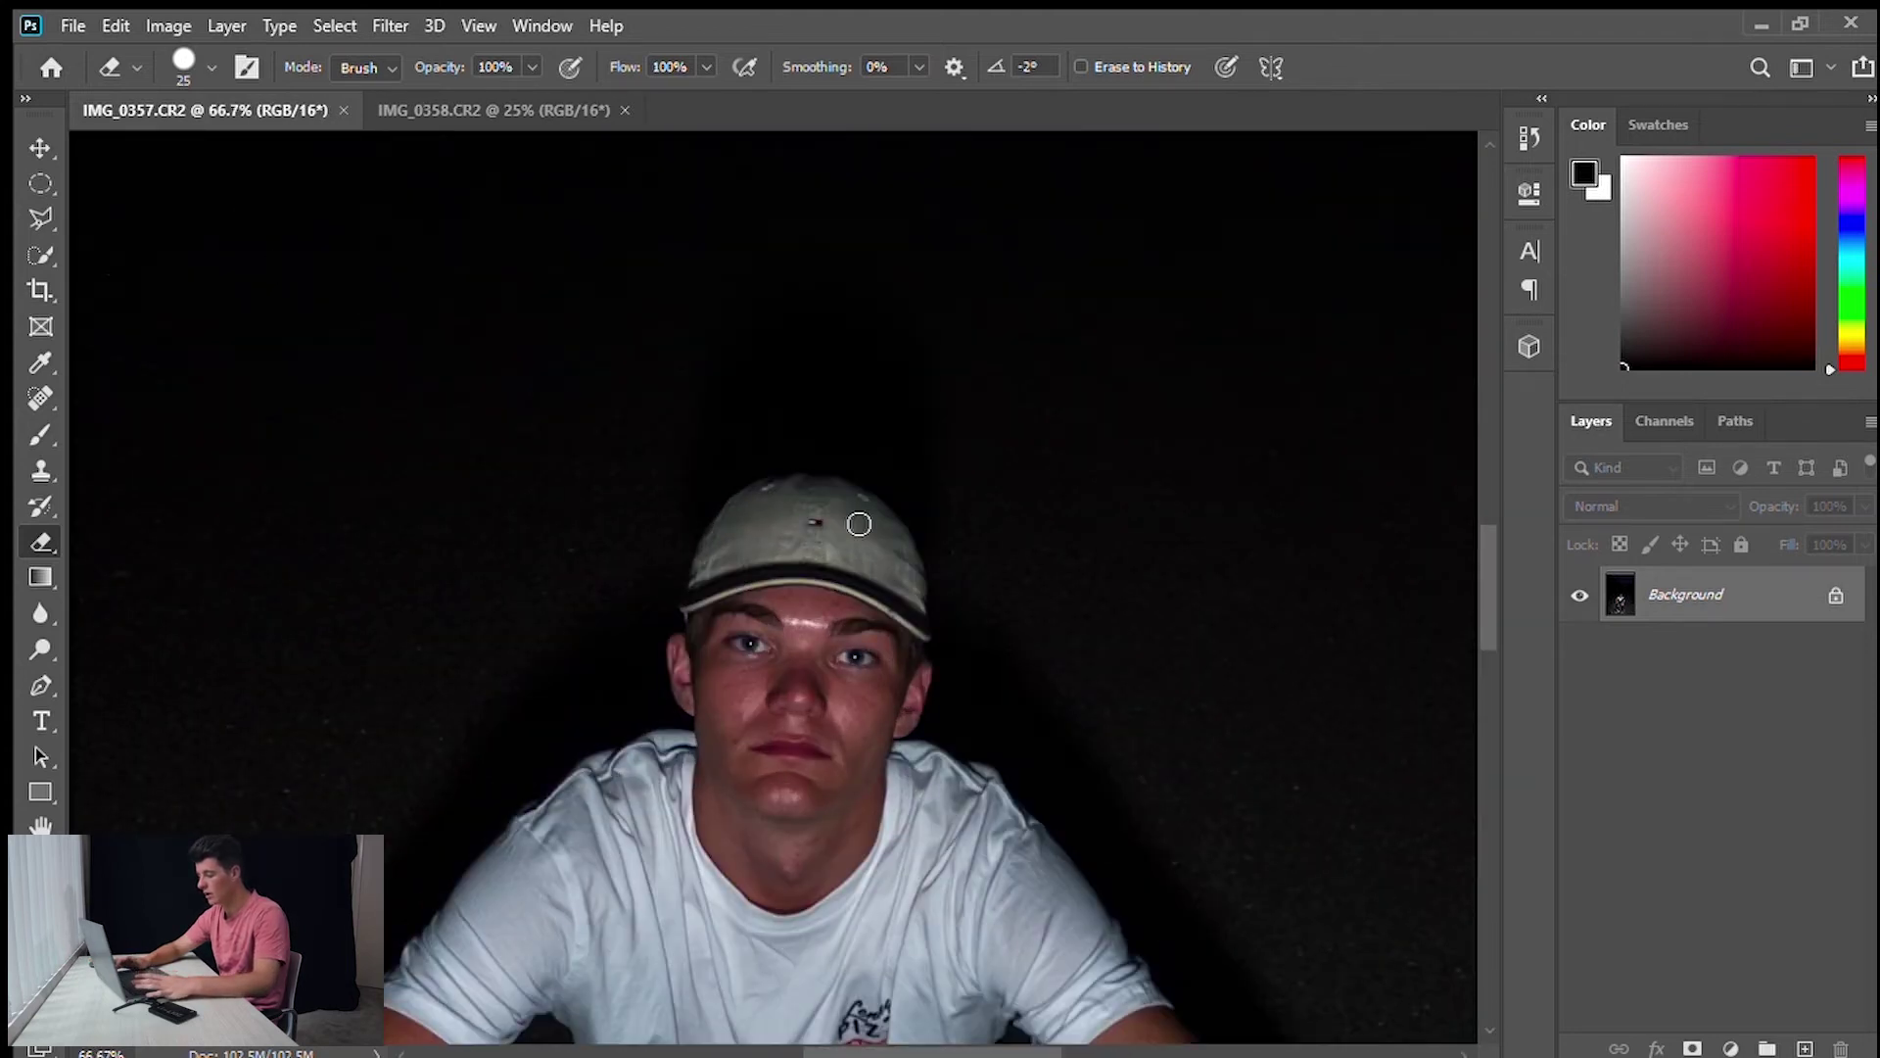
key(ctrl+plus)
scroll(999, 556, down, 2)
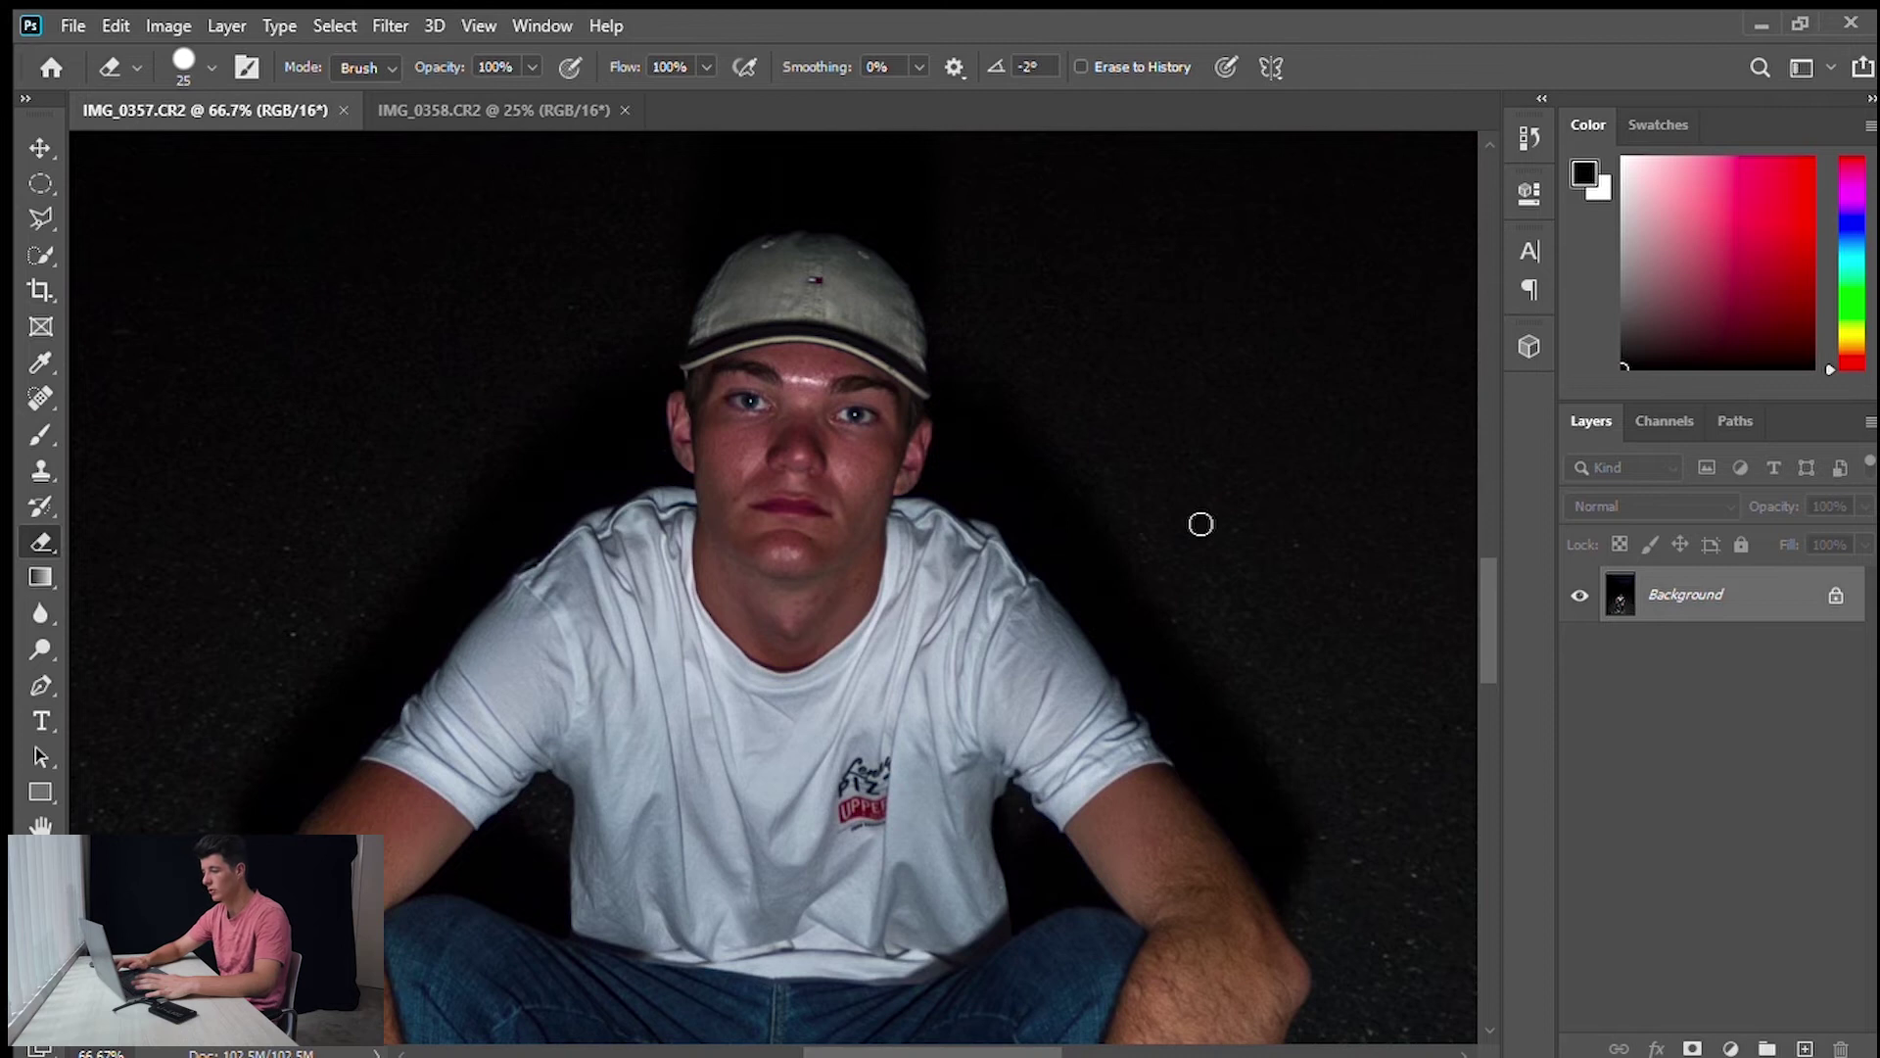
scroll(1201, 524, up, 2)
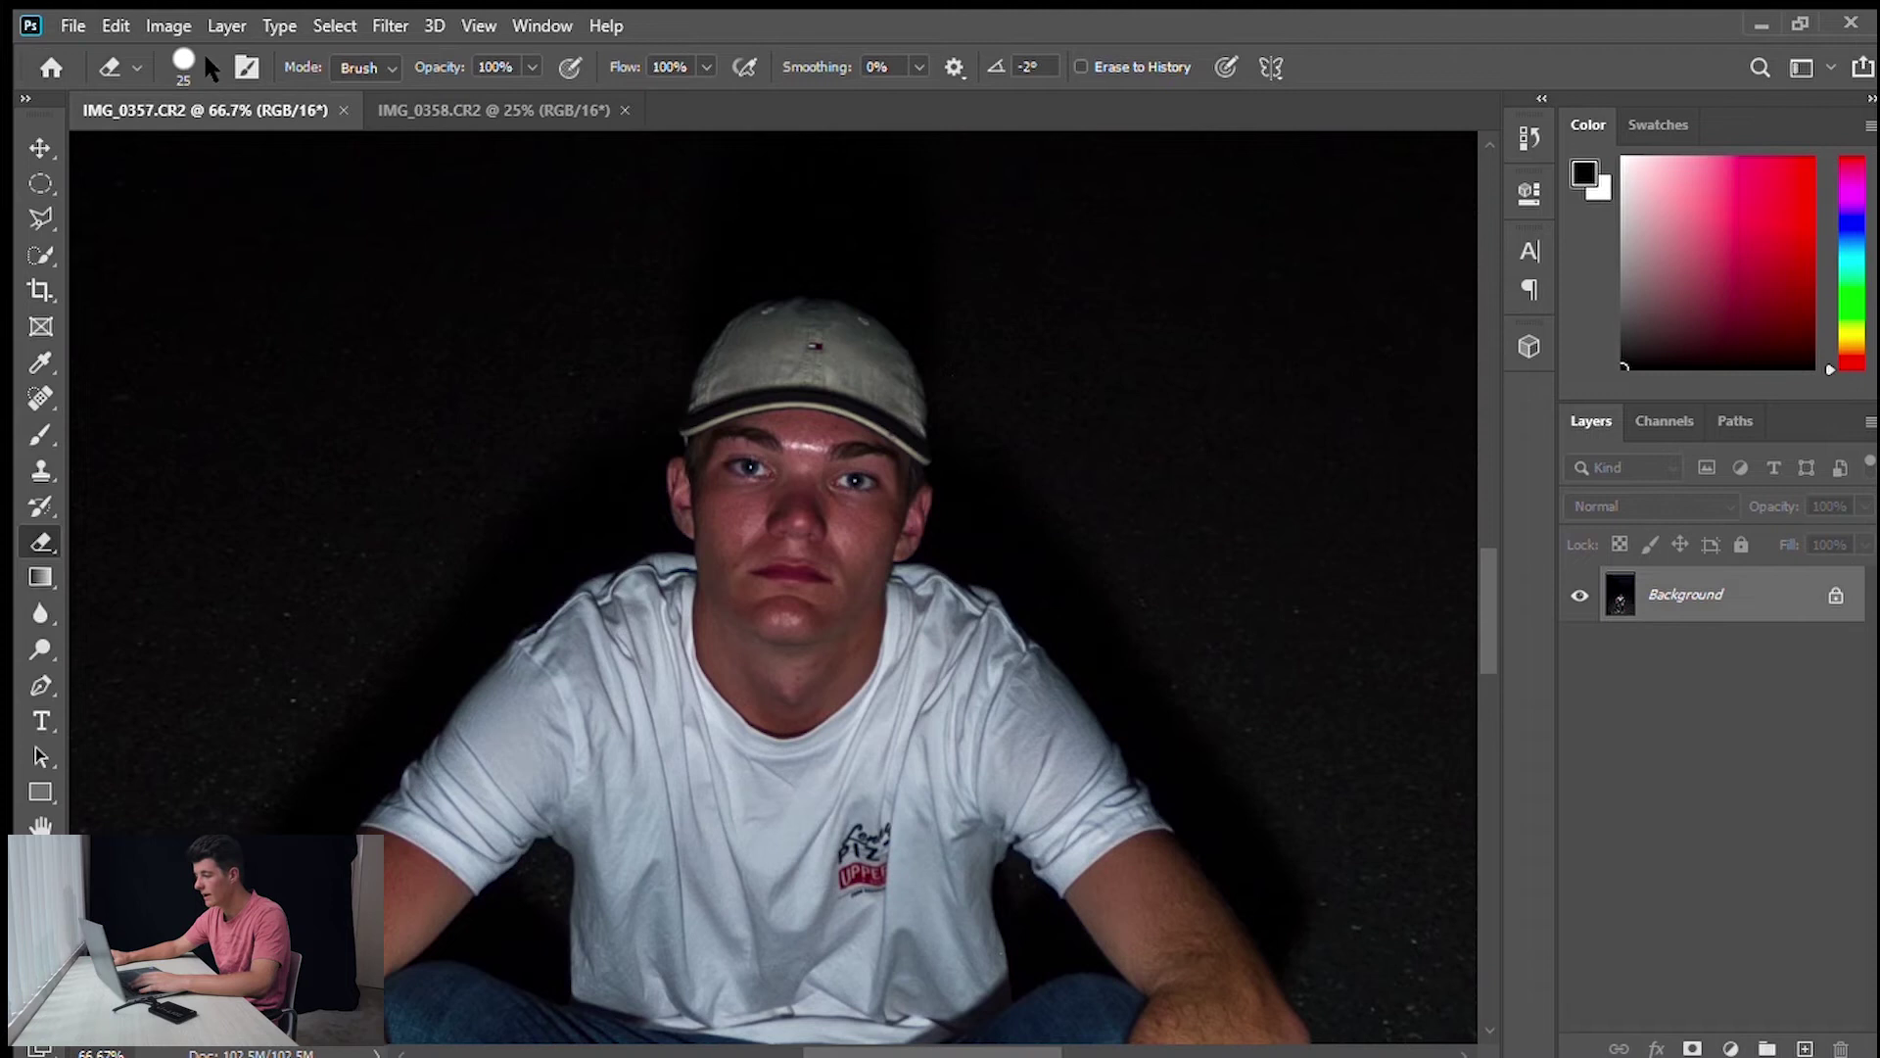
key(ctrl+1)
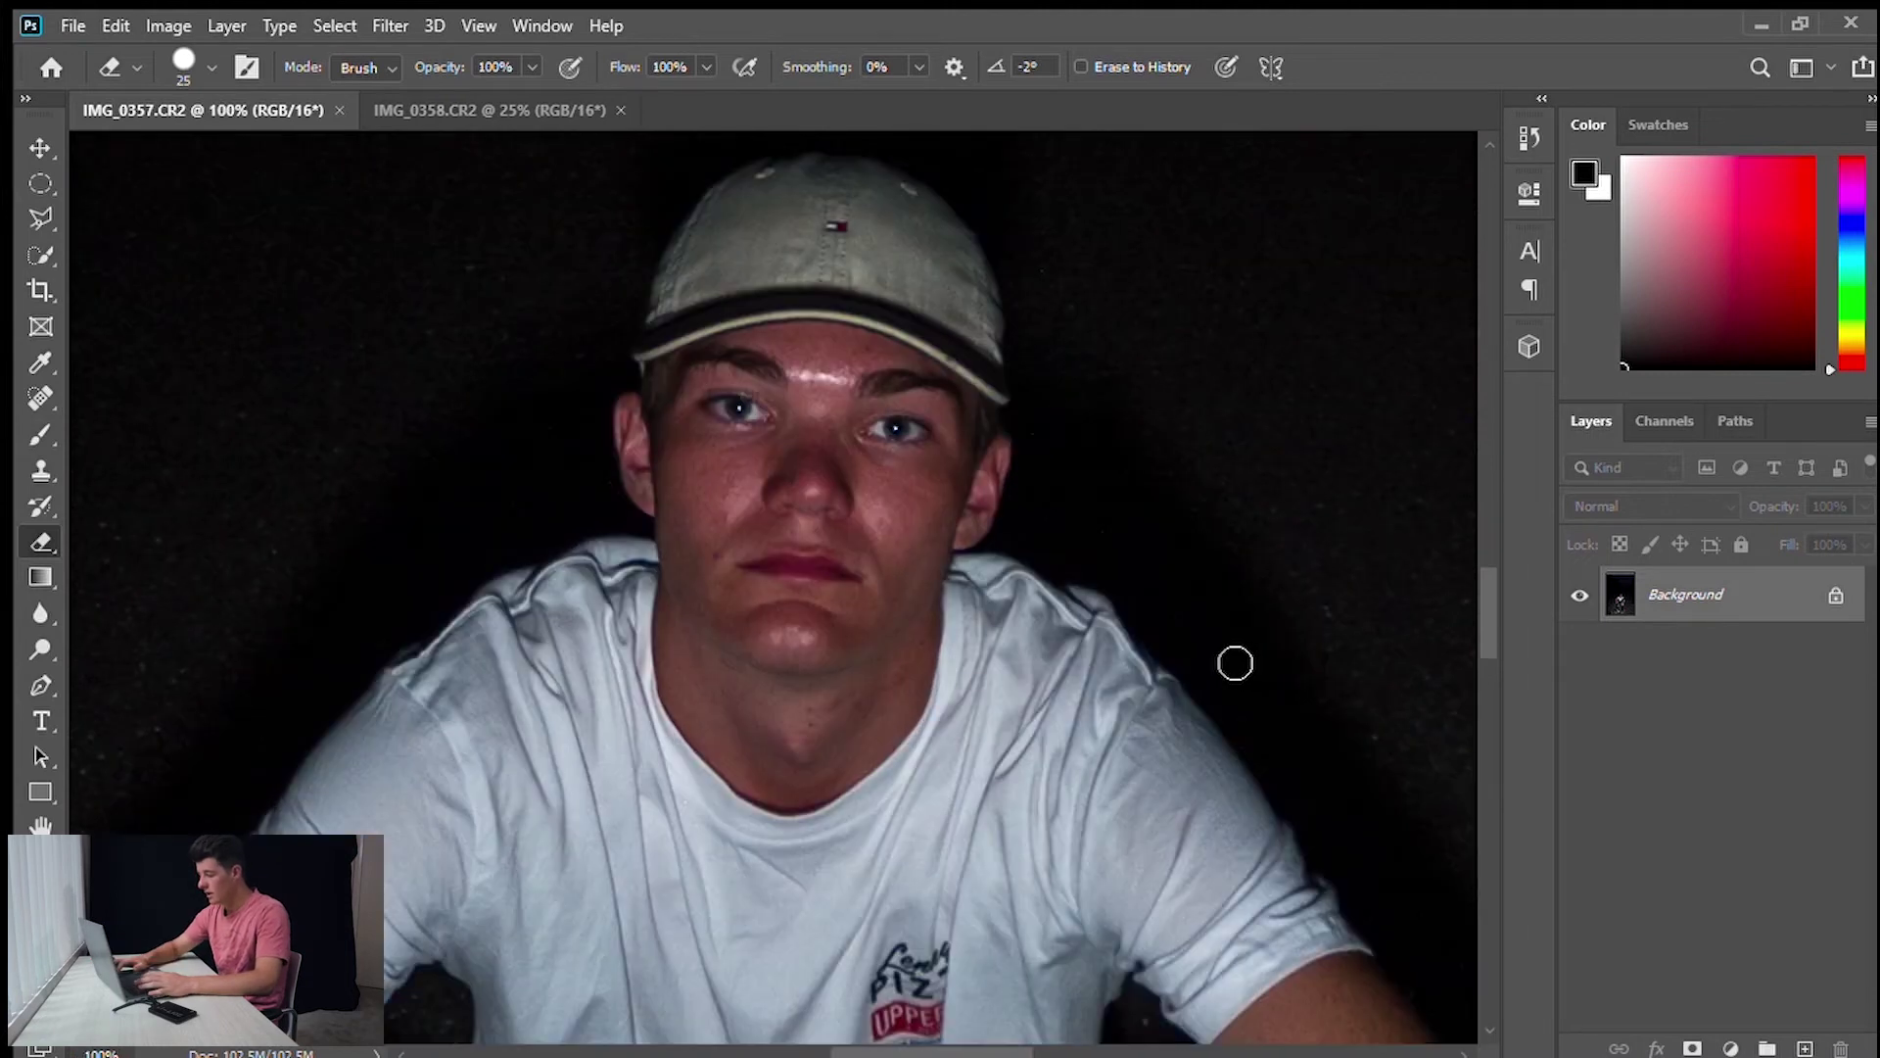
scroll(1234, 659, up, 2)
key(ctrl+plus)
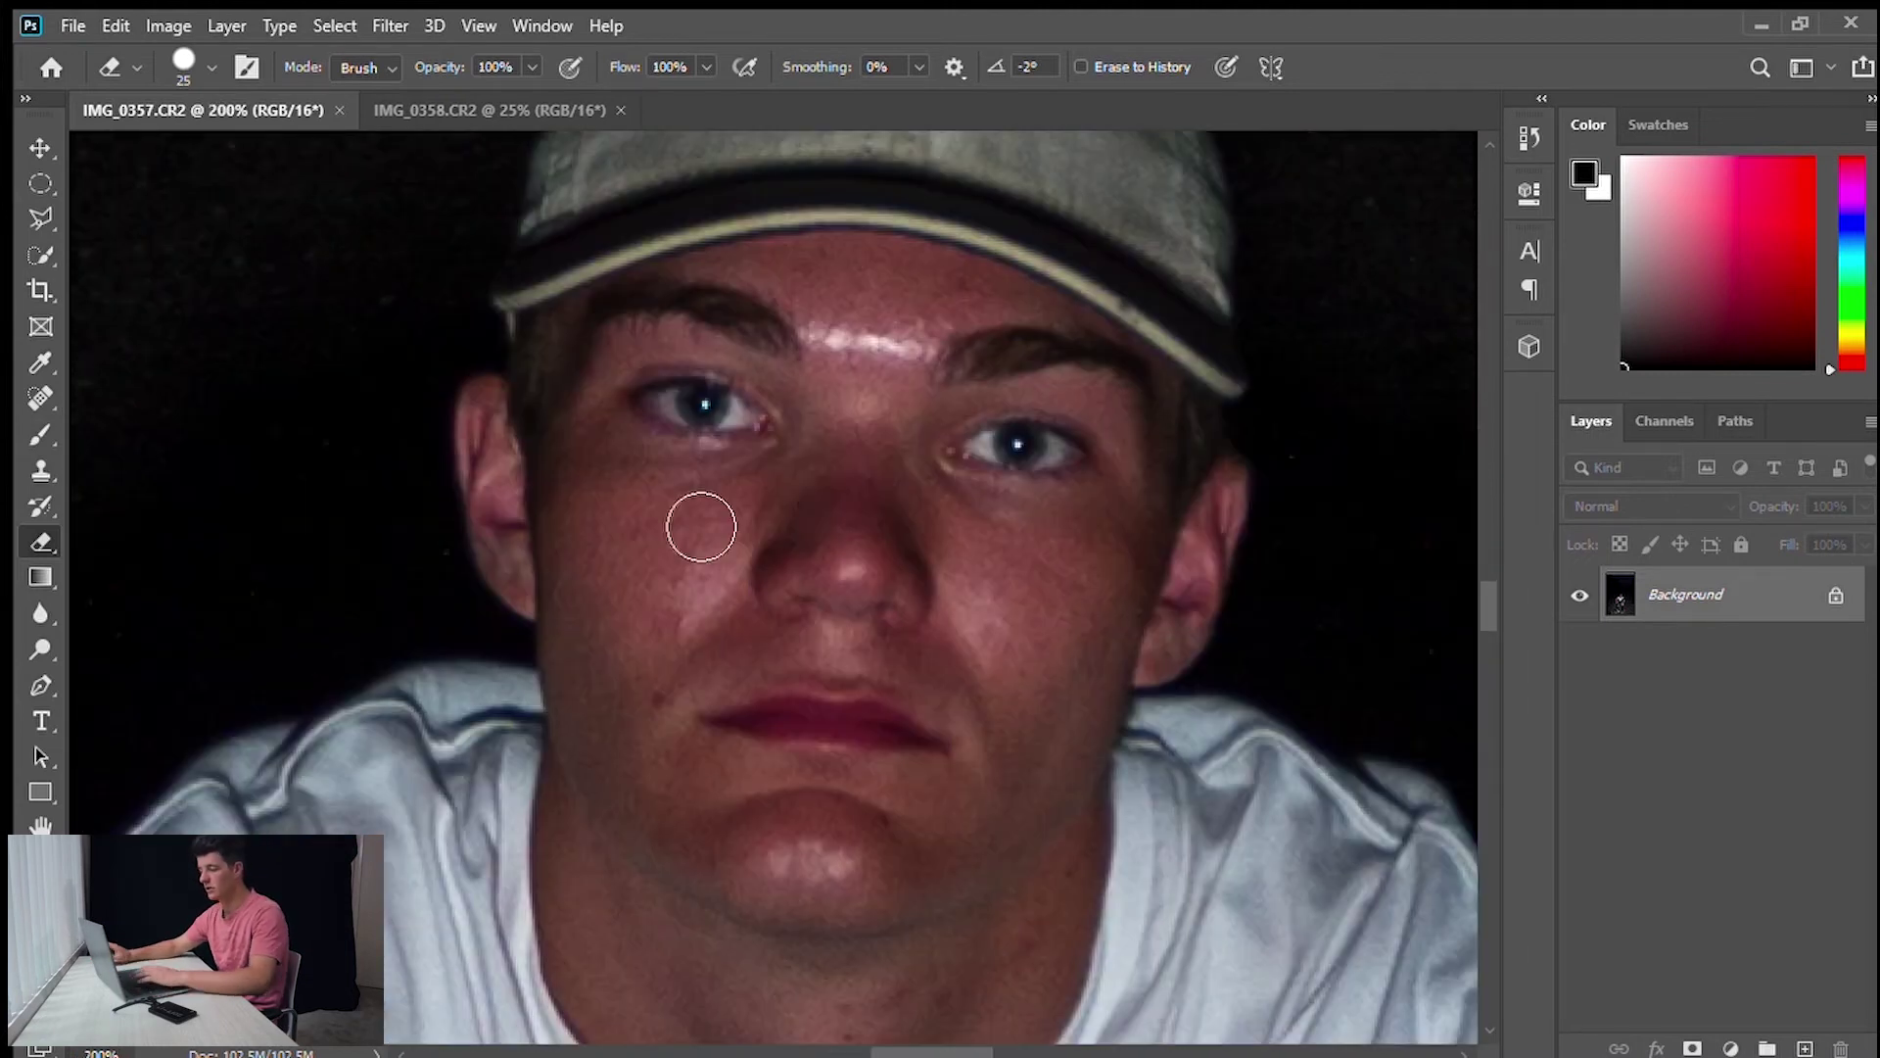
key(ctrl+minus)
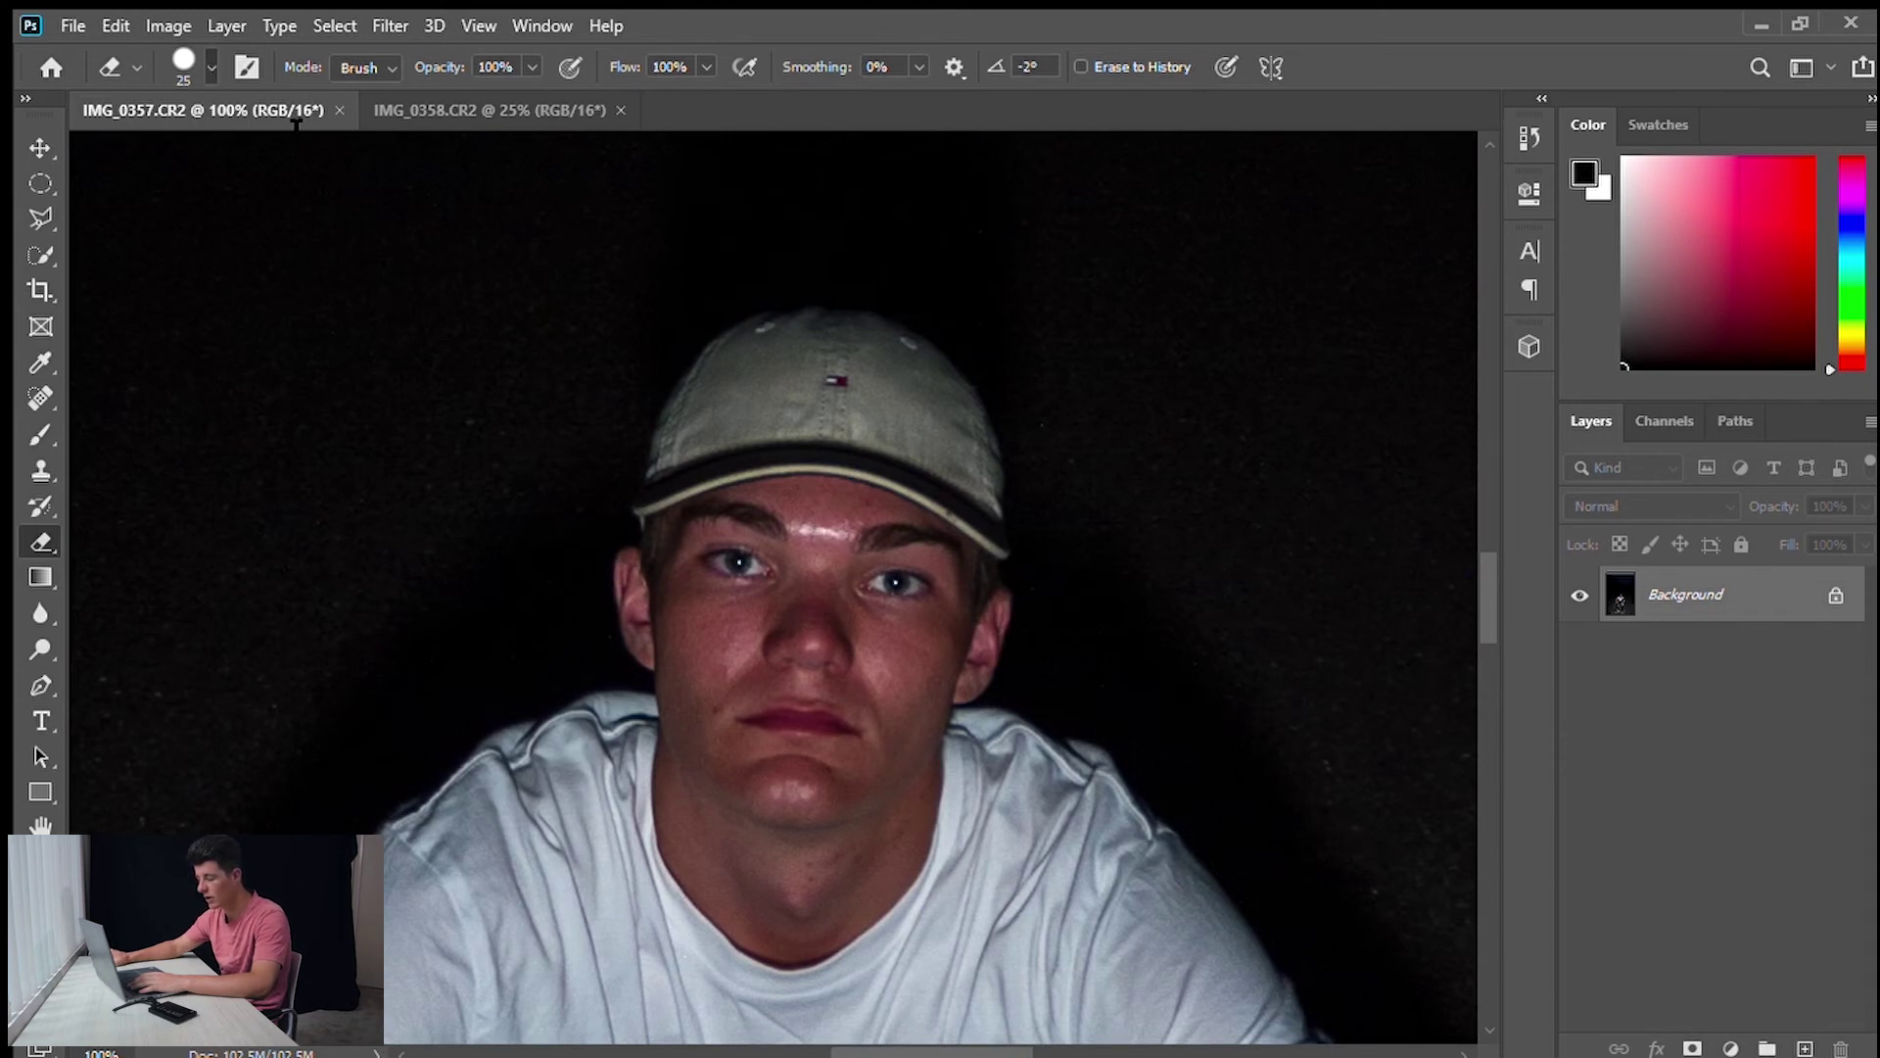
Try larger and smaller Eraser sizes and set the brush size to 10 pixels.
key(bracketleft)
key(bracketleft)
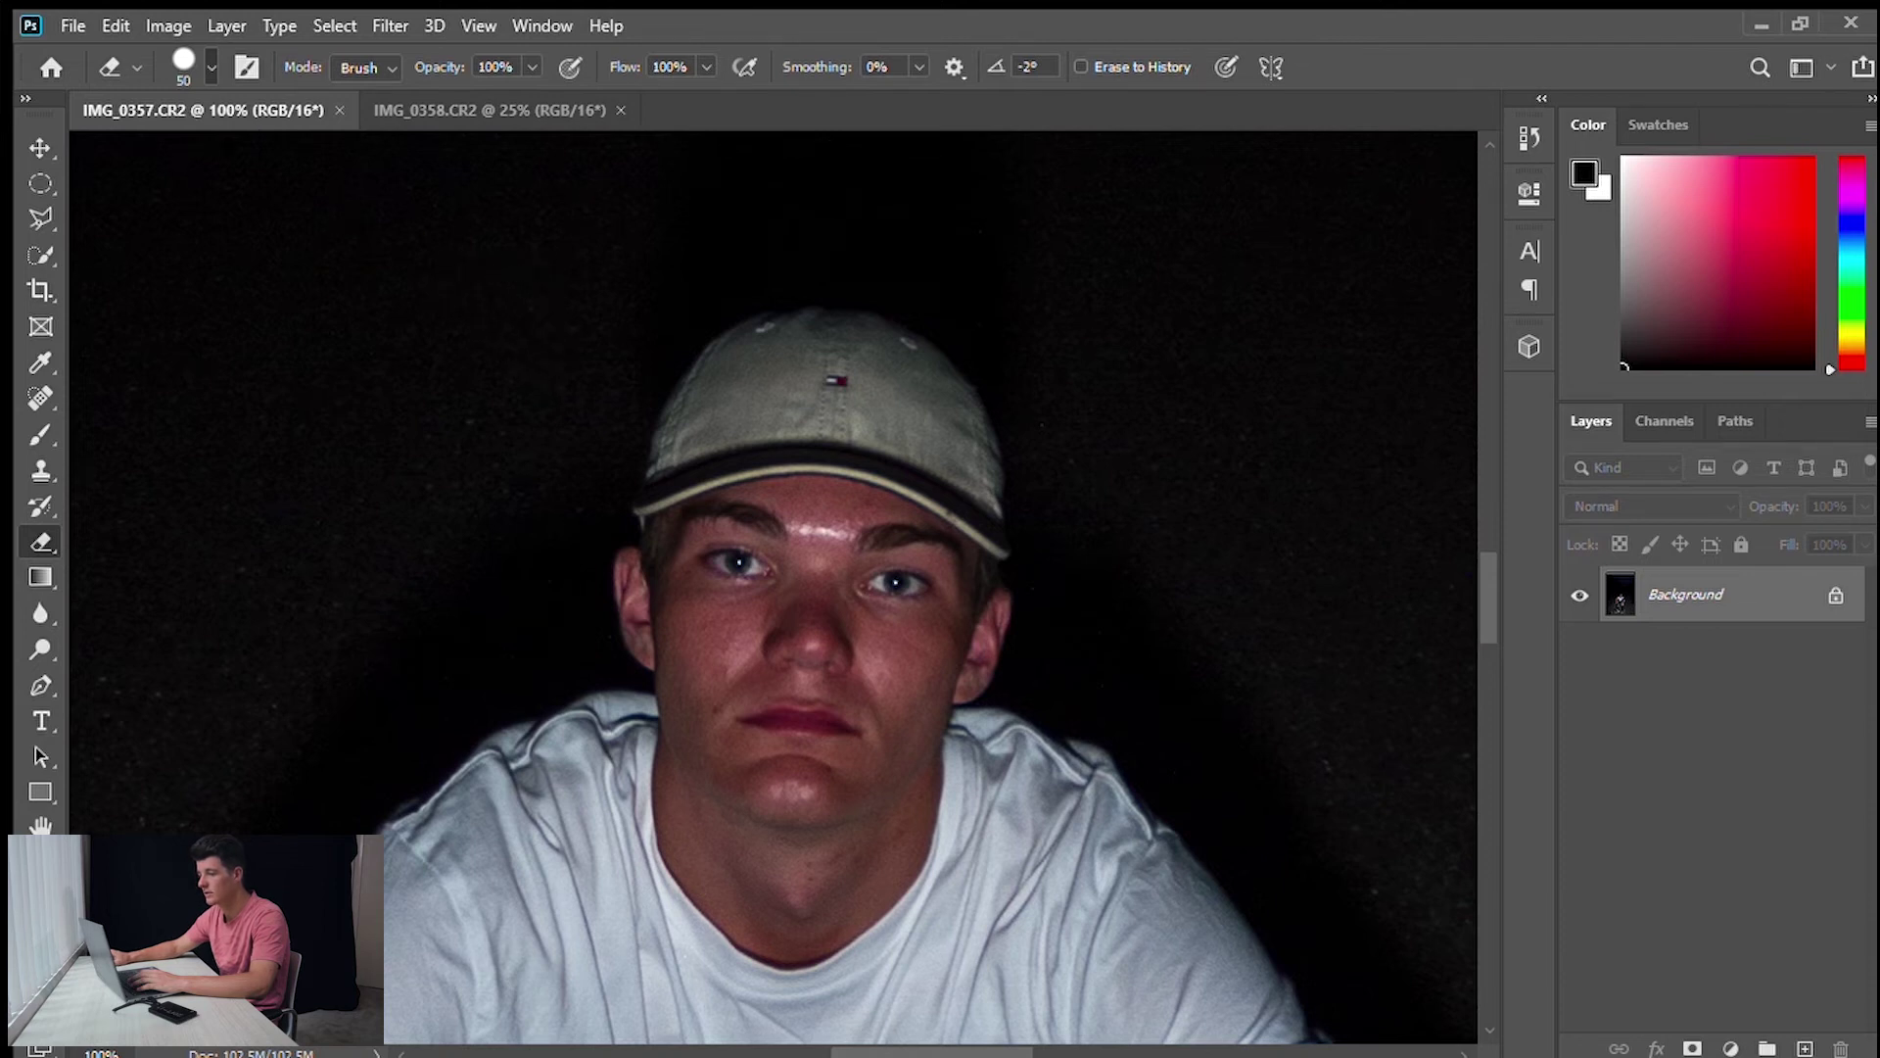
key(bracketleft)
key(bracketleft)
key(bracketleft)
key(bracketleft)
key(bracketleft)
key(bracketleft)
key(bracketleft)
key(bracketleft)
key(bracketleft)
key(bracketleft)
key(bracketleft)
key(bracketleft)
key(bracketleft)
key(bracketleft)
key(bracketleft)
key(bracketleft)
key(bracketleft)
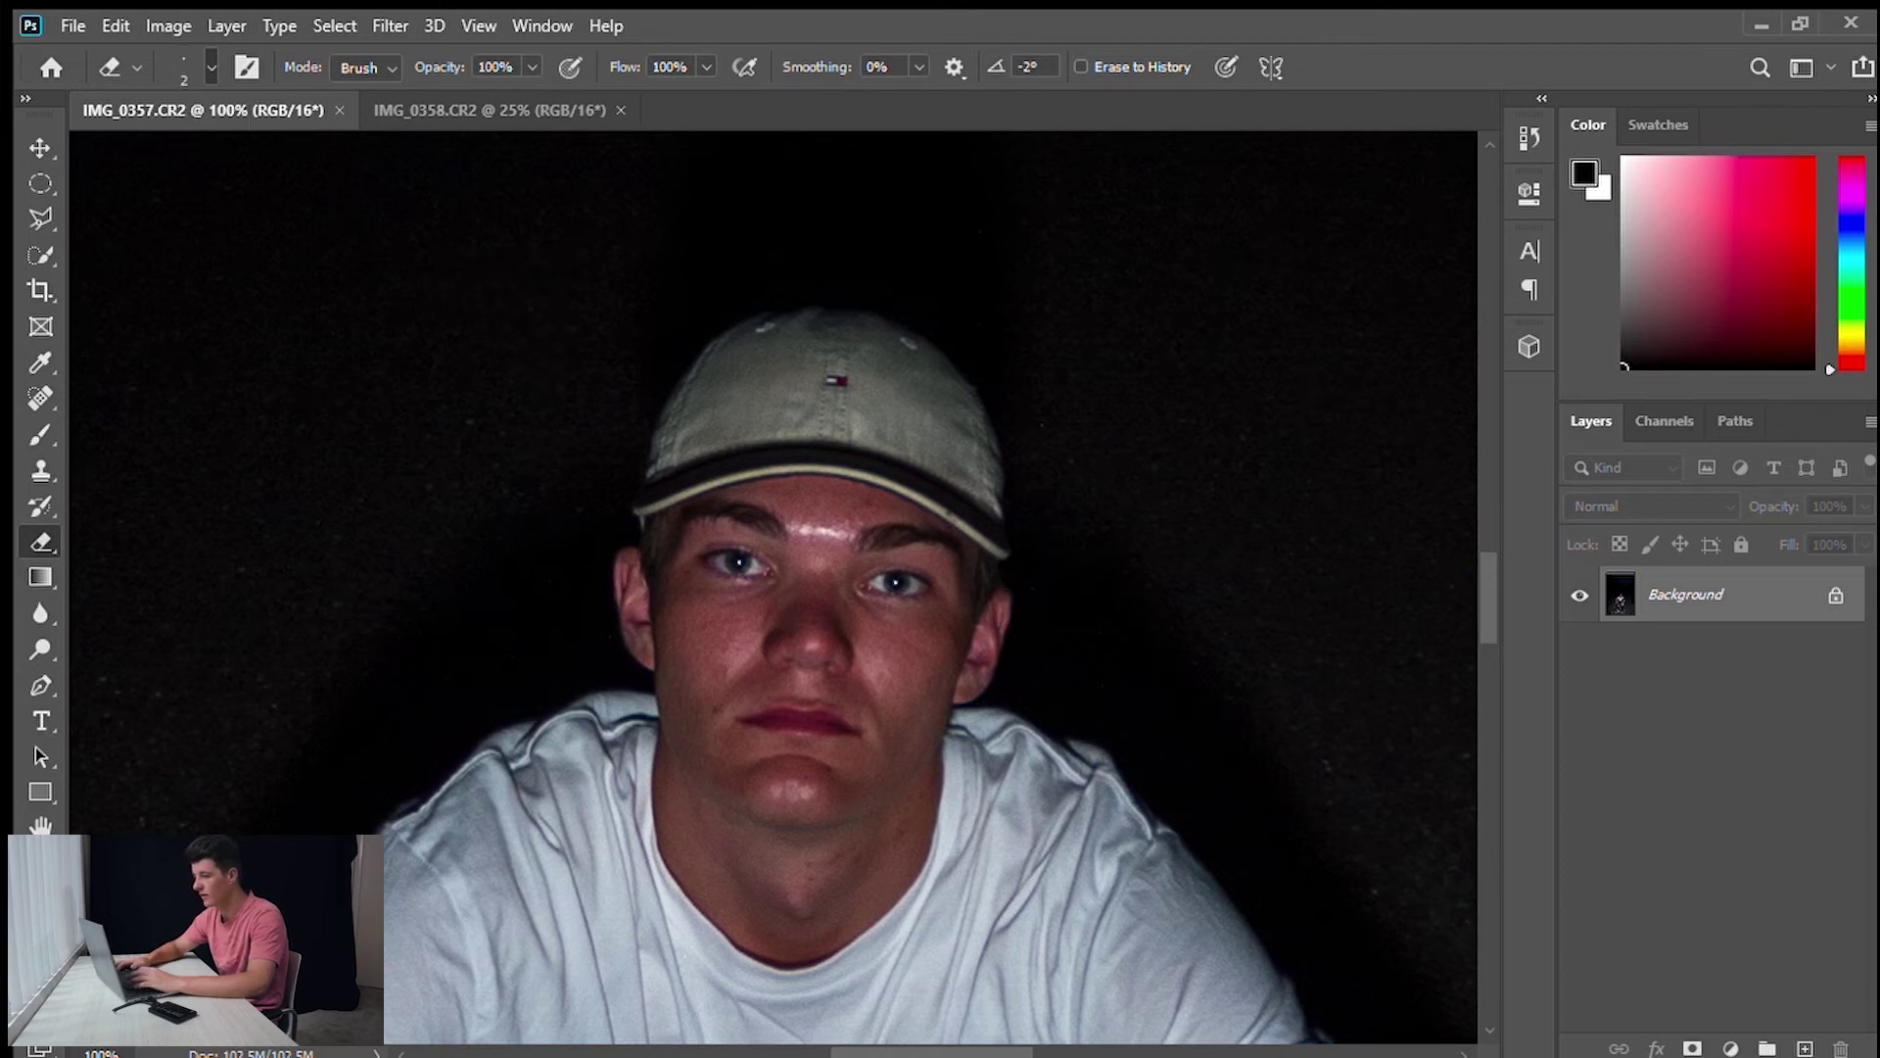
key(bracketright)
key(bracketright)
key(bracketright)
key(bracketright)
key(bracketright)
key(bracketright)
key(bracketright)
key(bracketright)
key(bracketright)
key(bracketright)
key(bracketright)
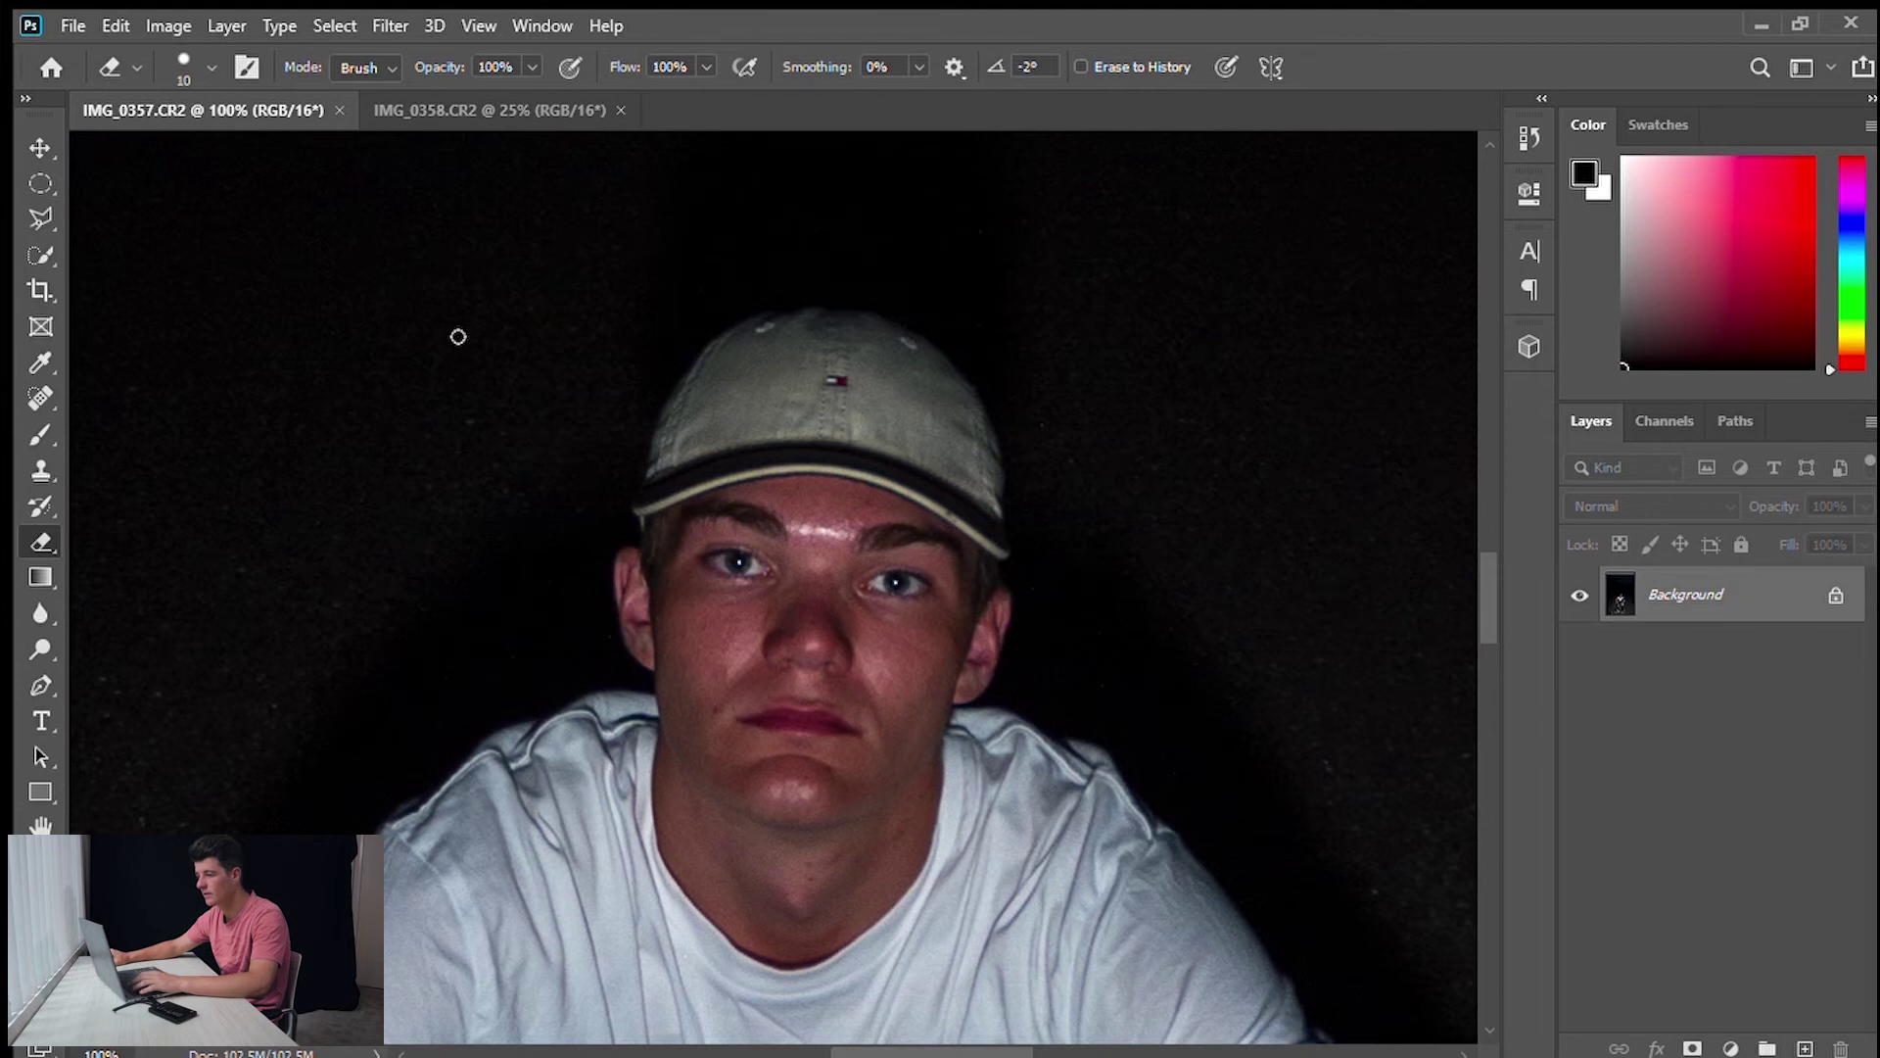
Try erasing four short strokes of dark background beside the cap on the locked Background layer, and undo them.
key(ctrl+plus)
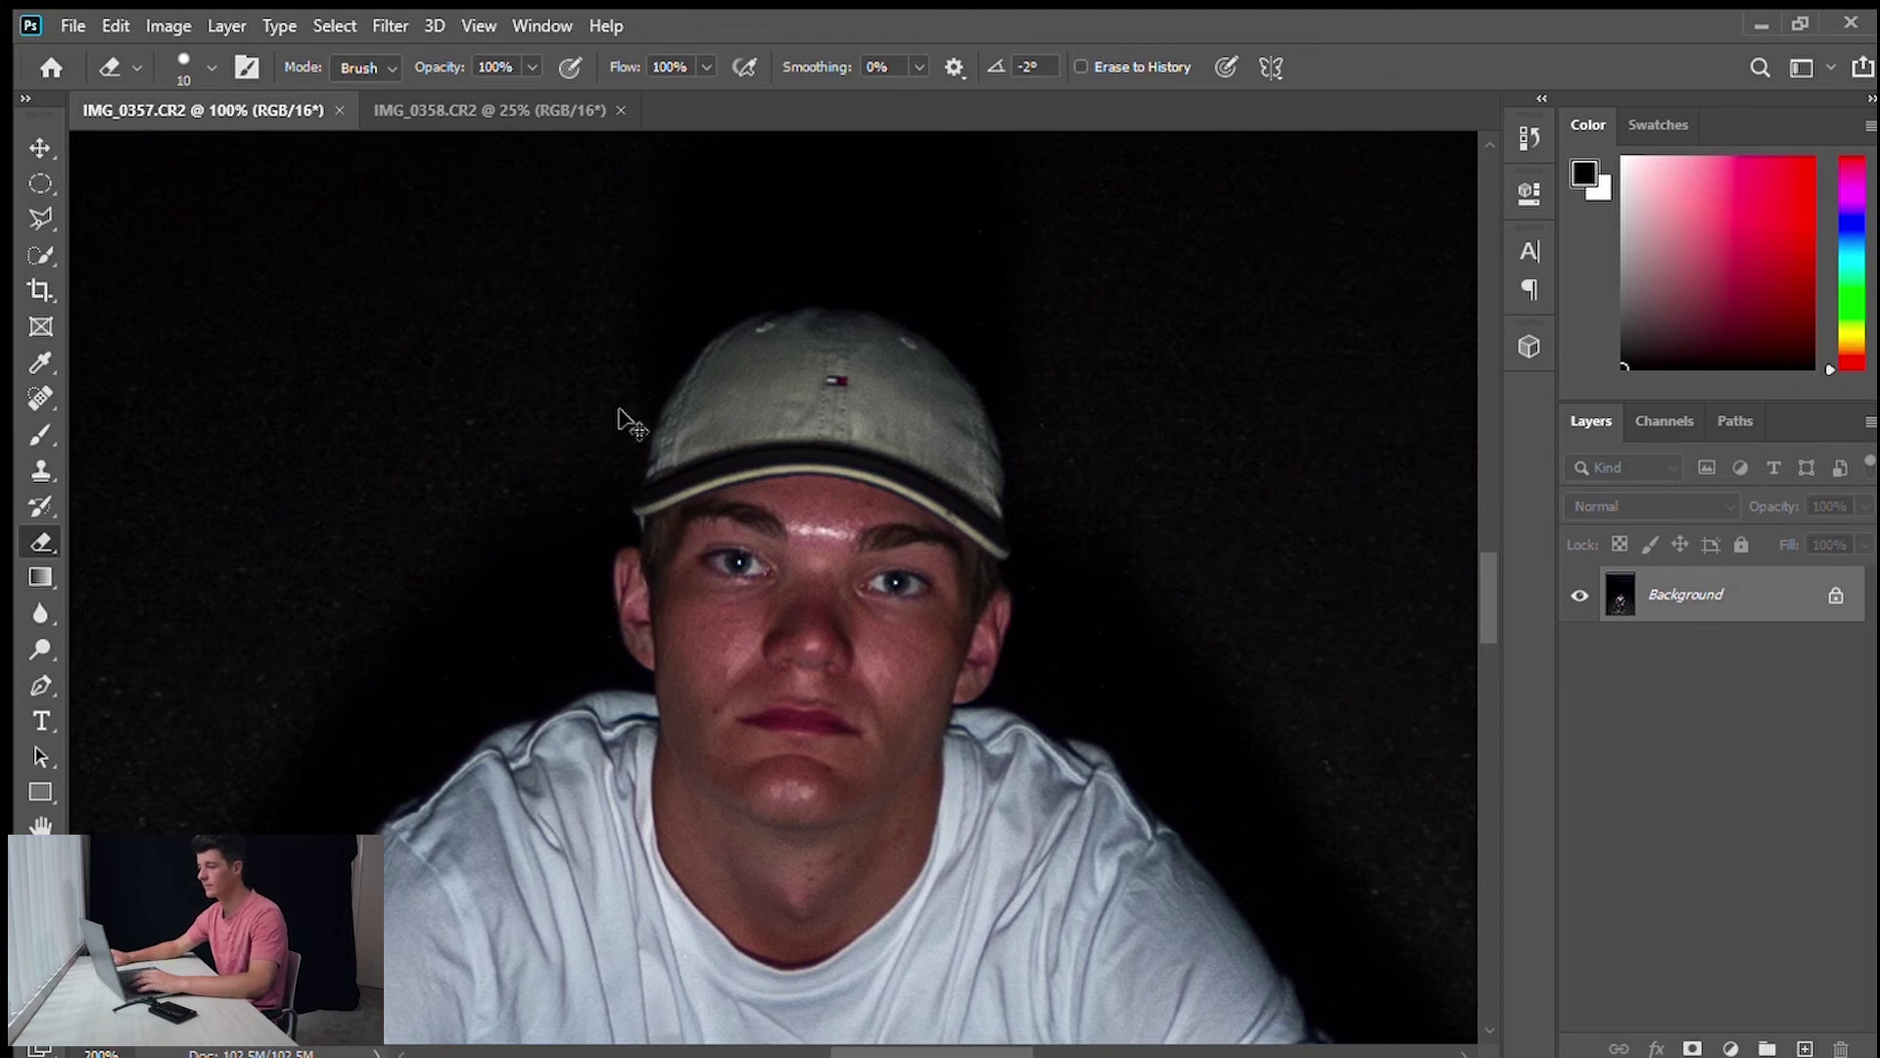
scroll(700, 480, up, 2)
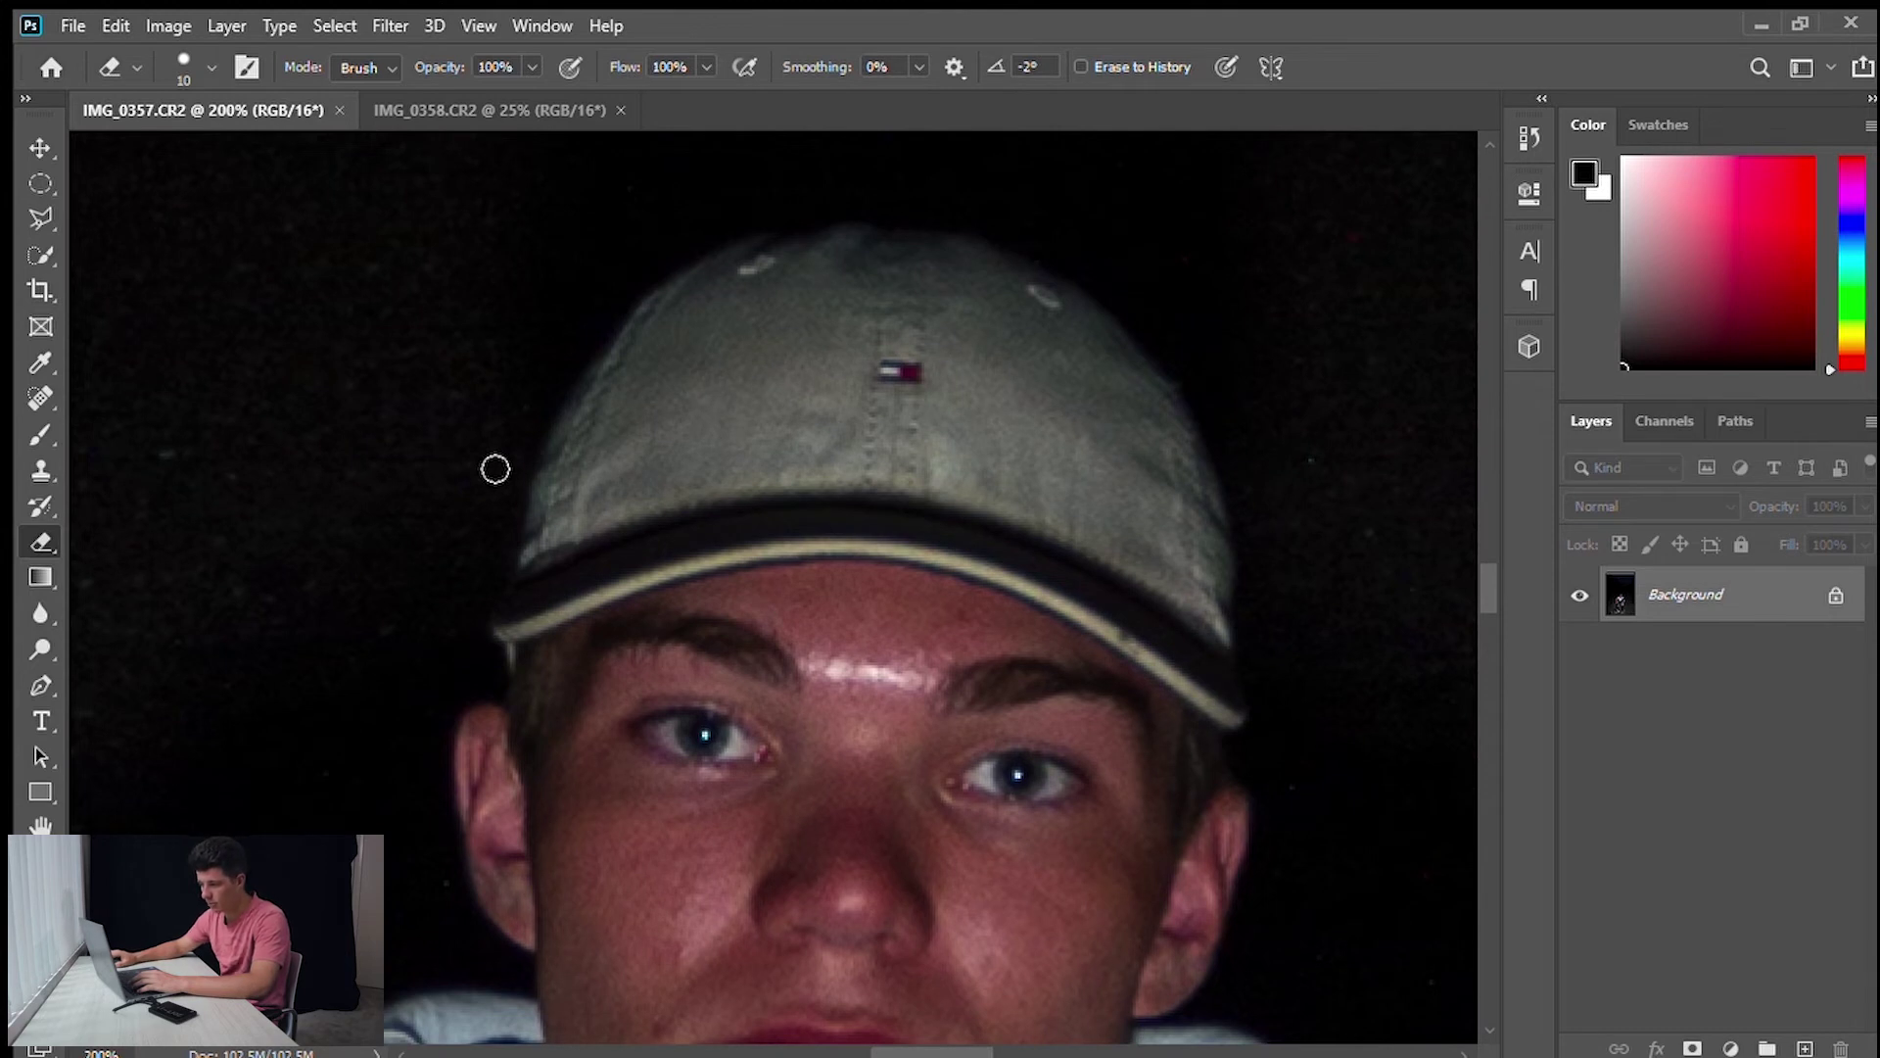
drag(491, 573, 509, 450)
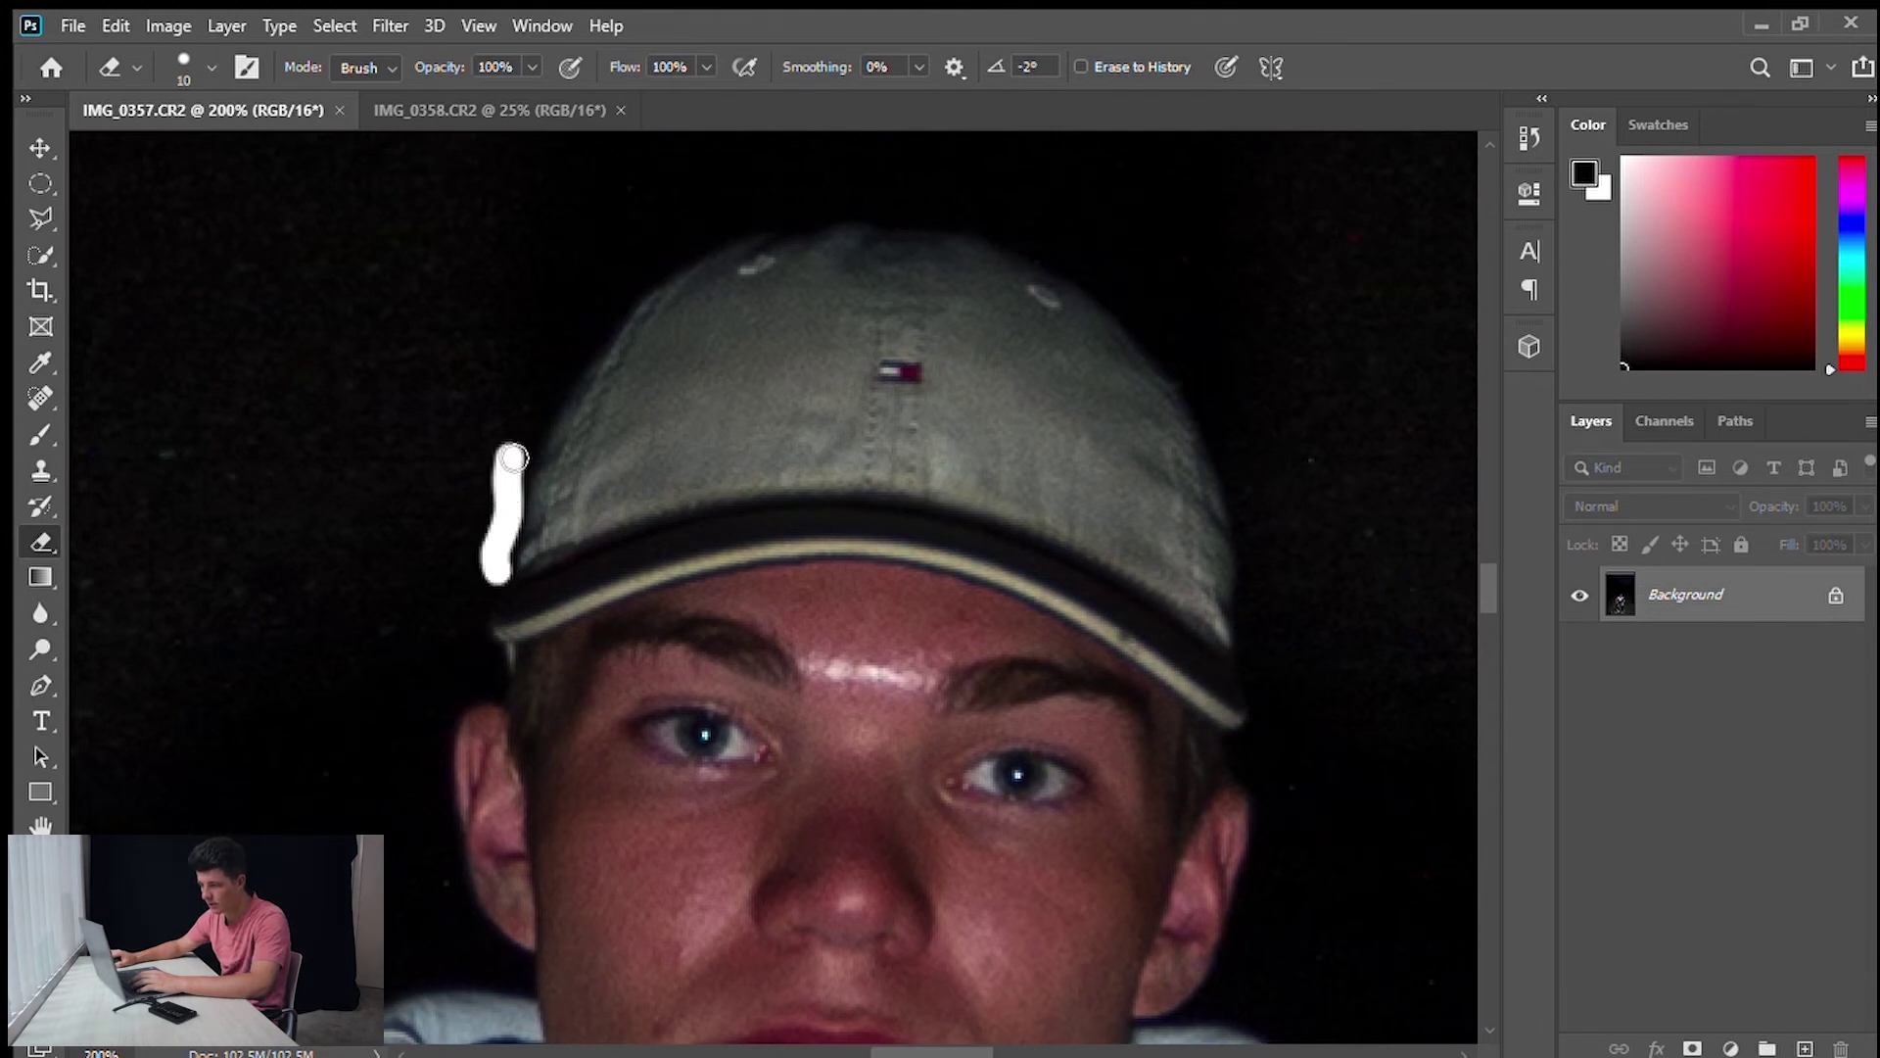
drag(460, 386, 423, 496)
drag(271, 477, 328, 659)
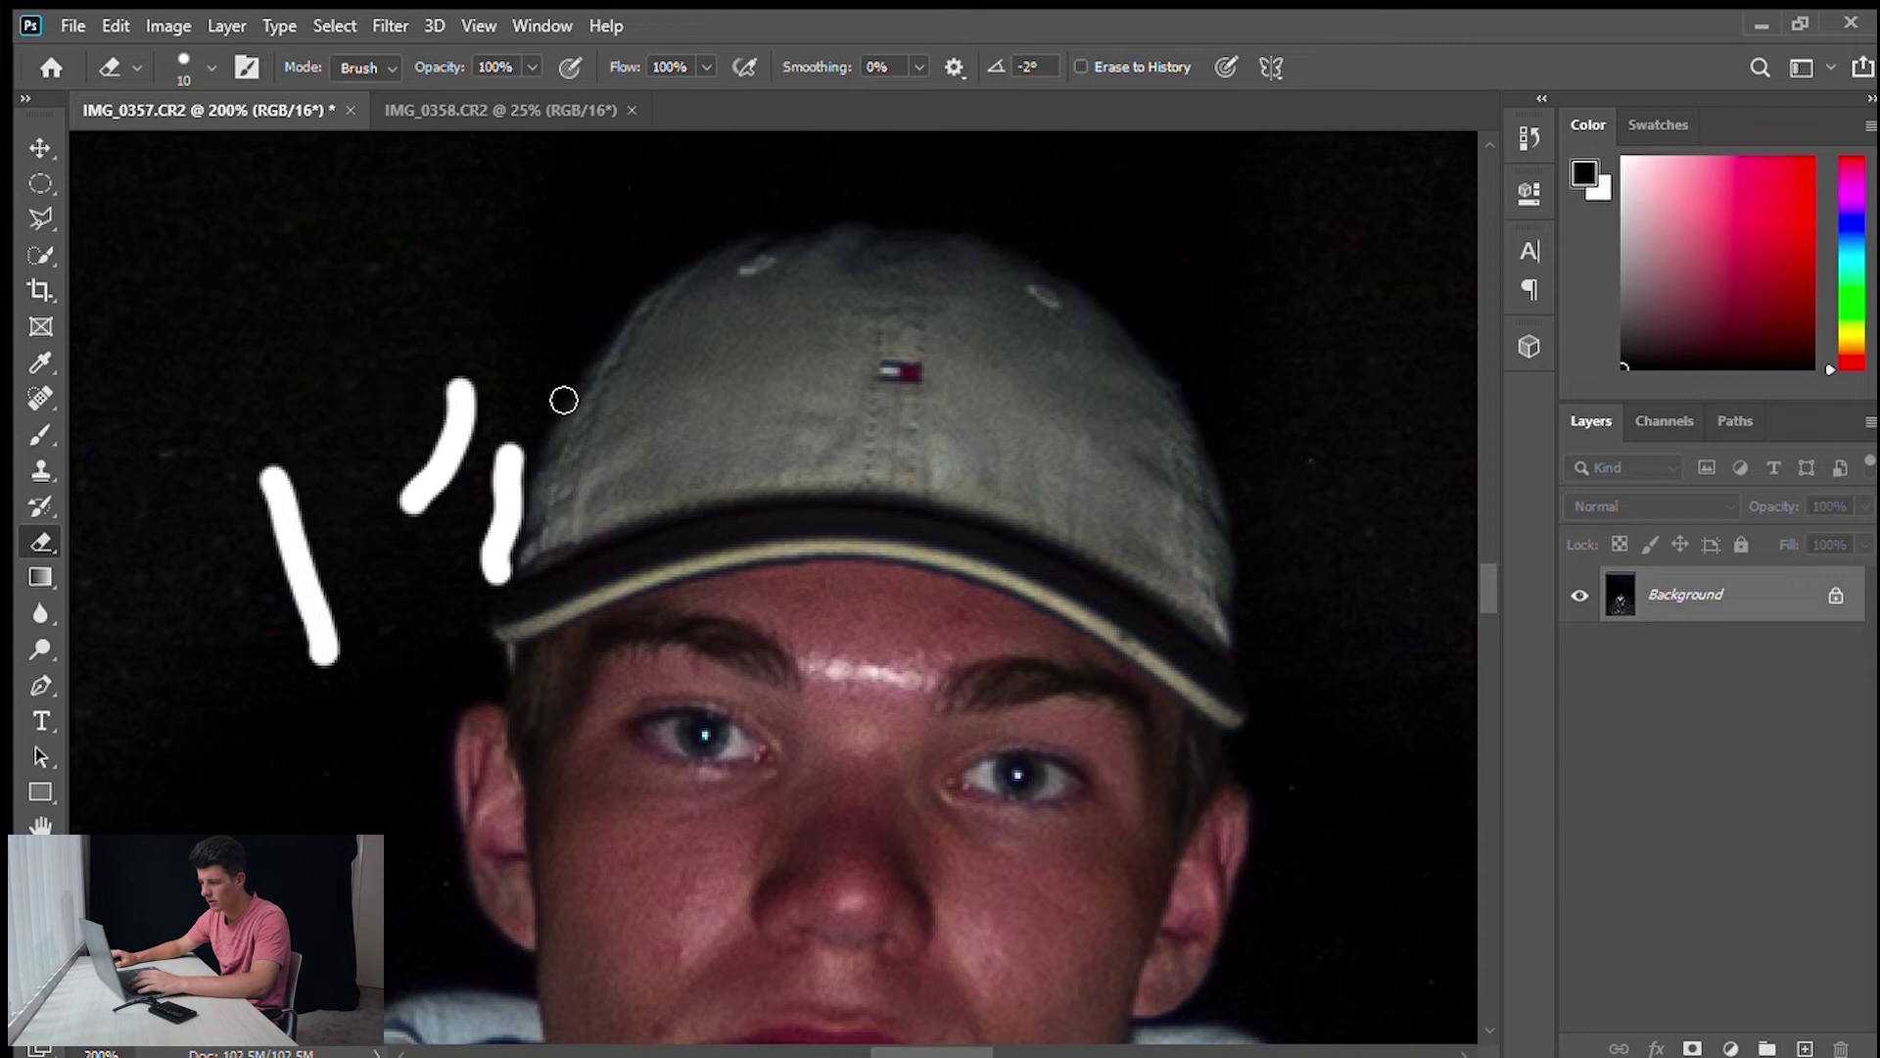
drag(562, 388, 402, 328)
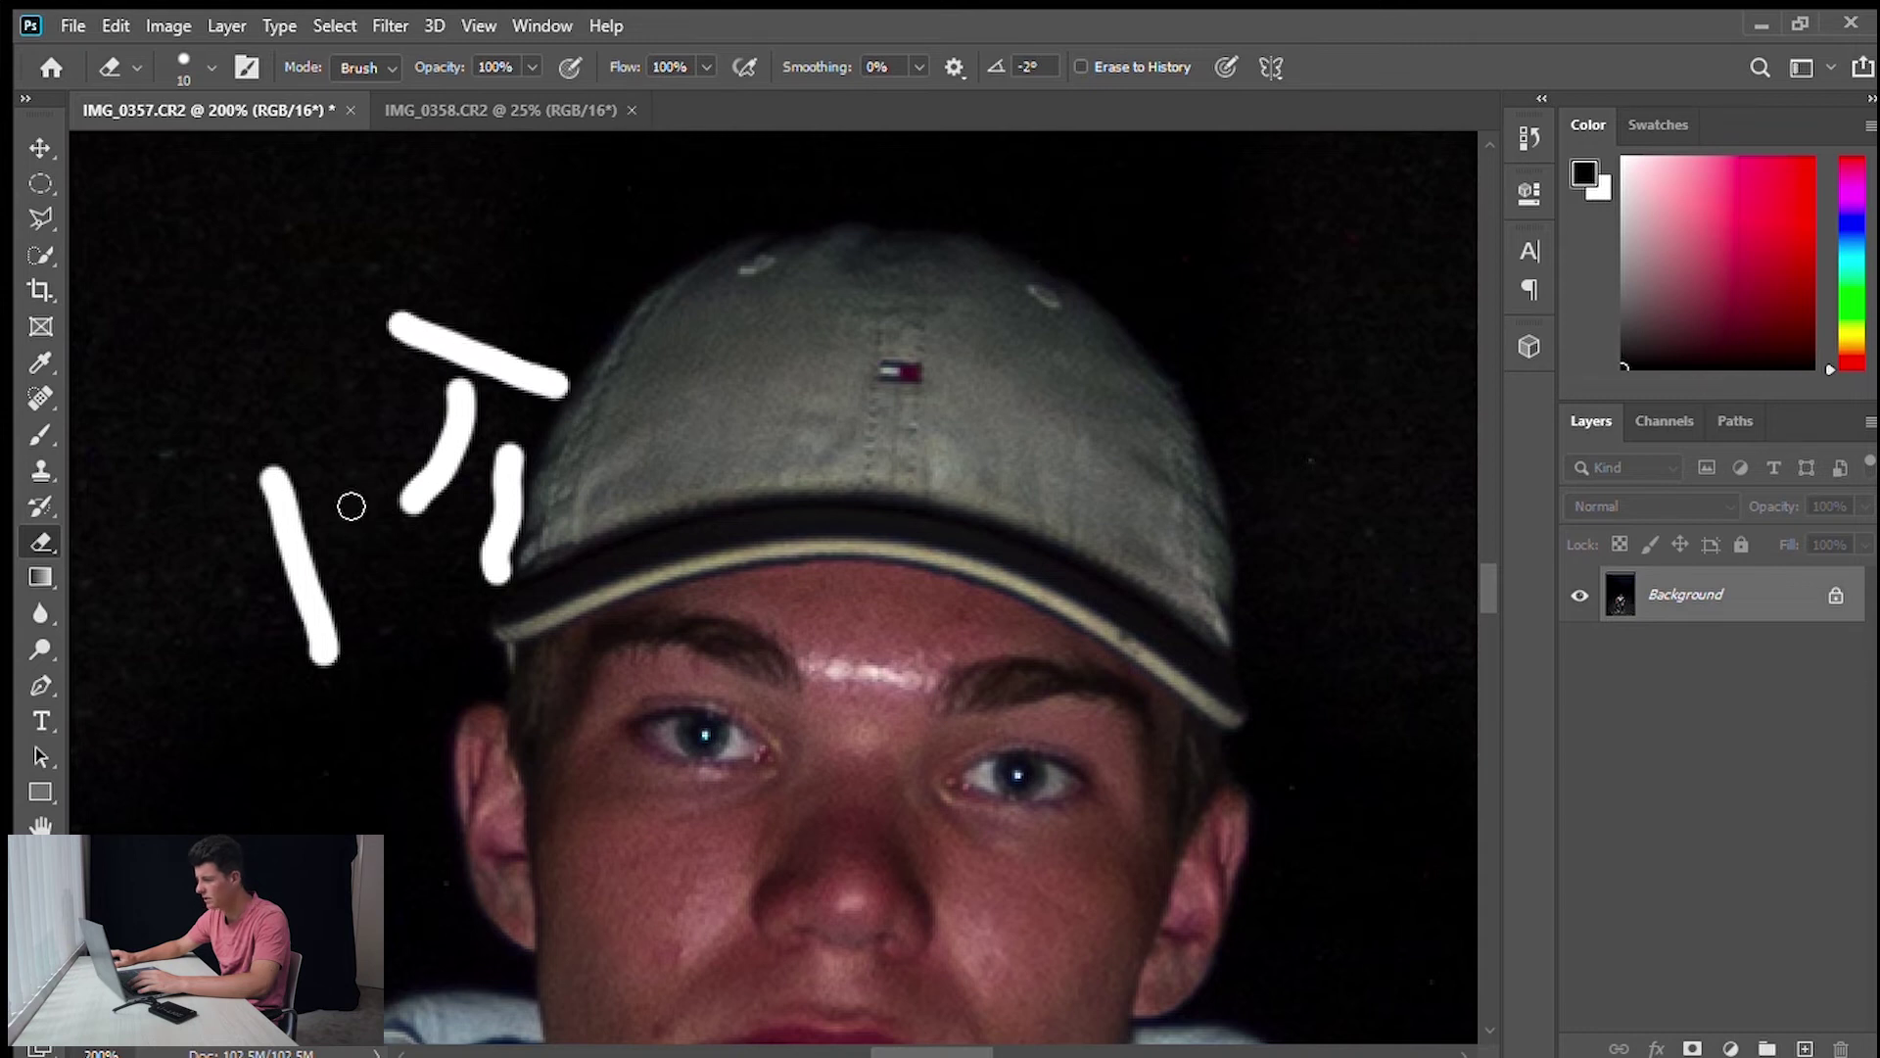
key(ctrl+z)
key(ctrl+z)
key(ctrl+z)
key(ctrl+z)
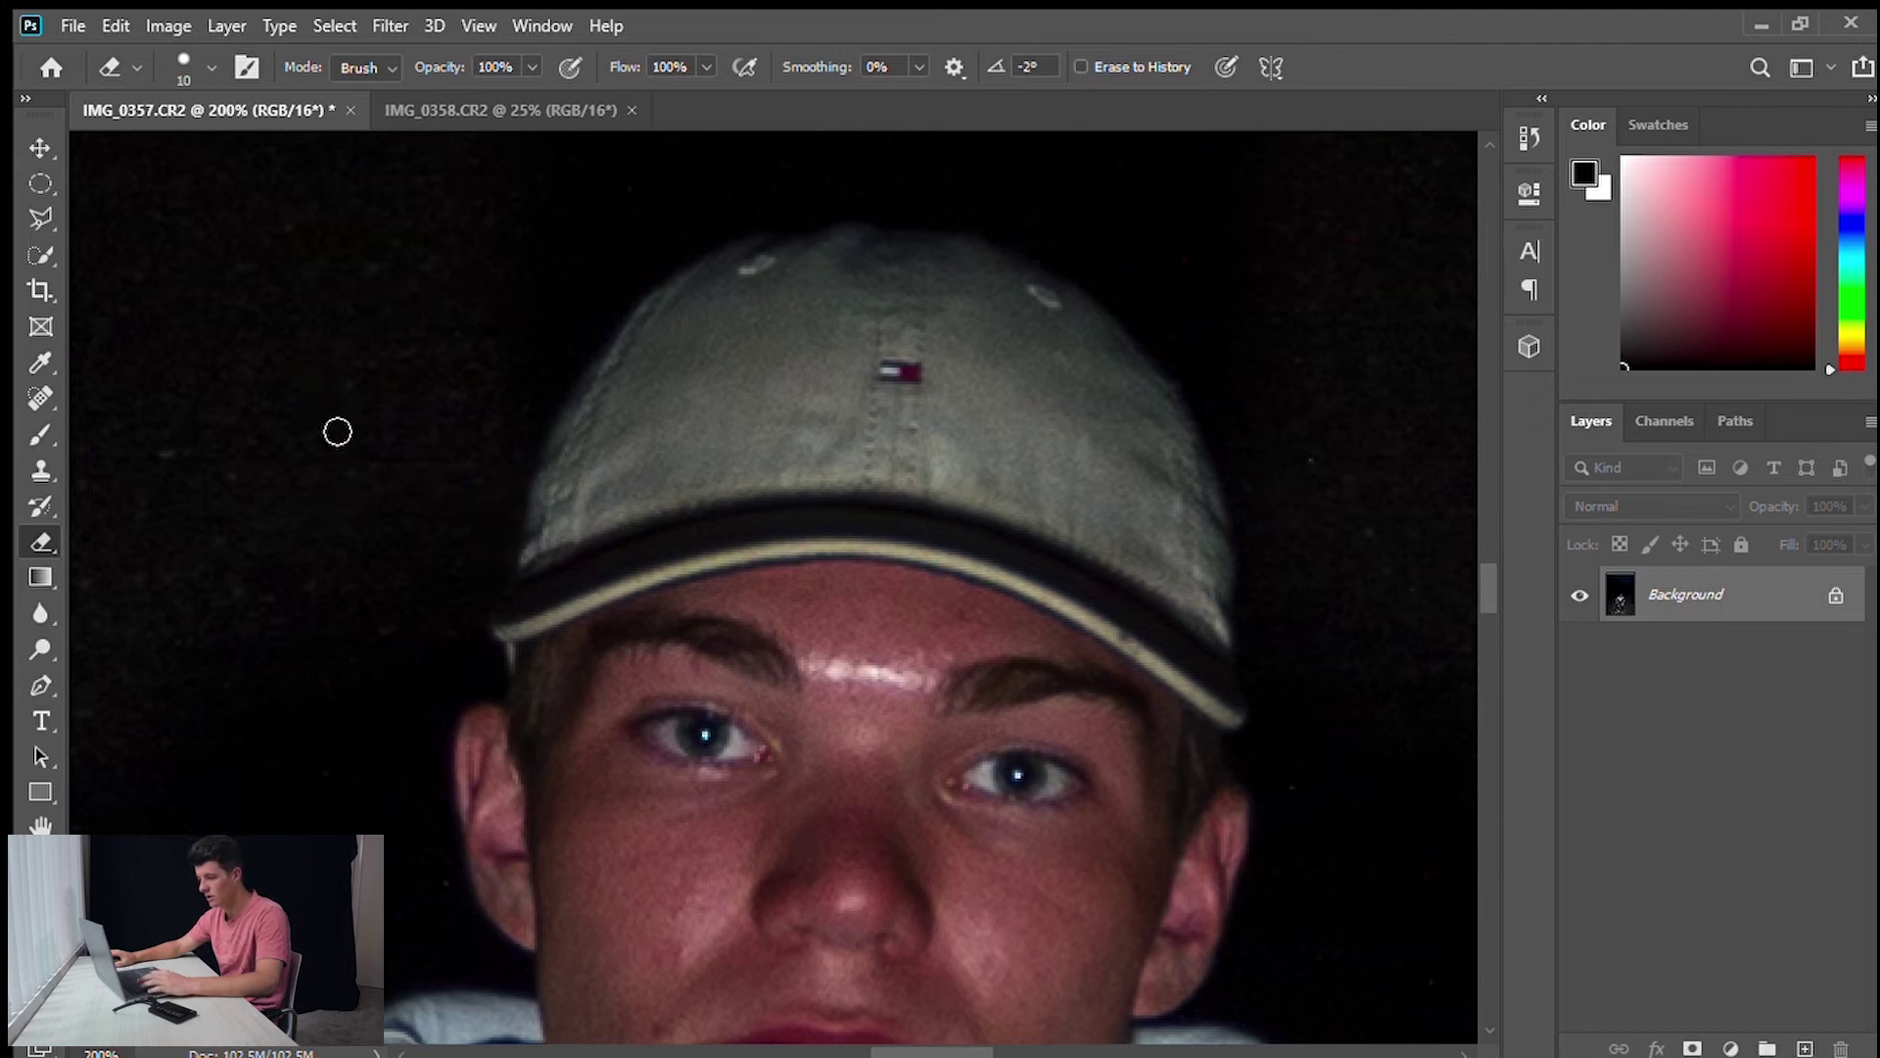
Unlock the Background layer, test the Eraser with two crossing strokes beside the cap, and undo both strokes.
click(1836, 597)
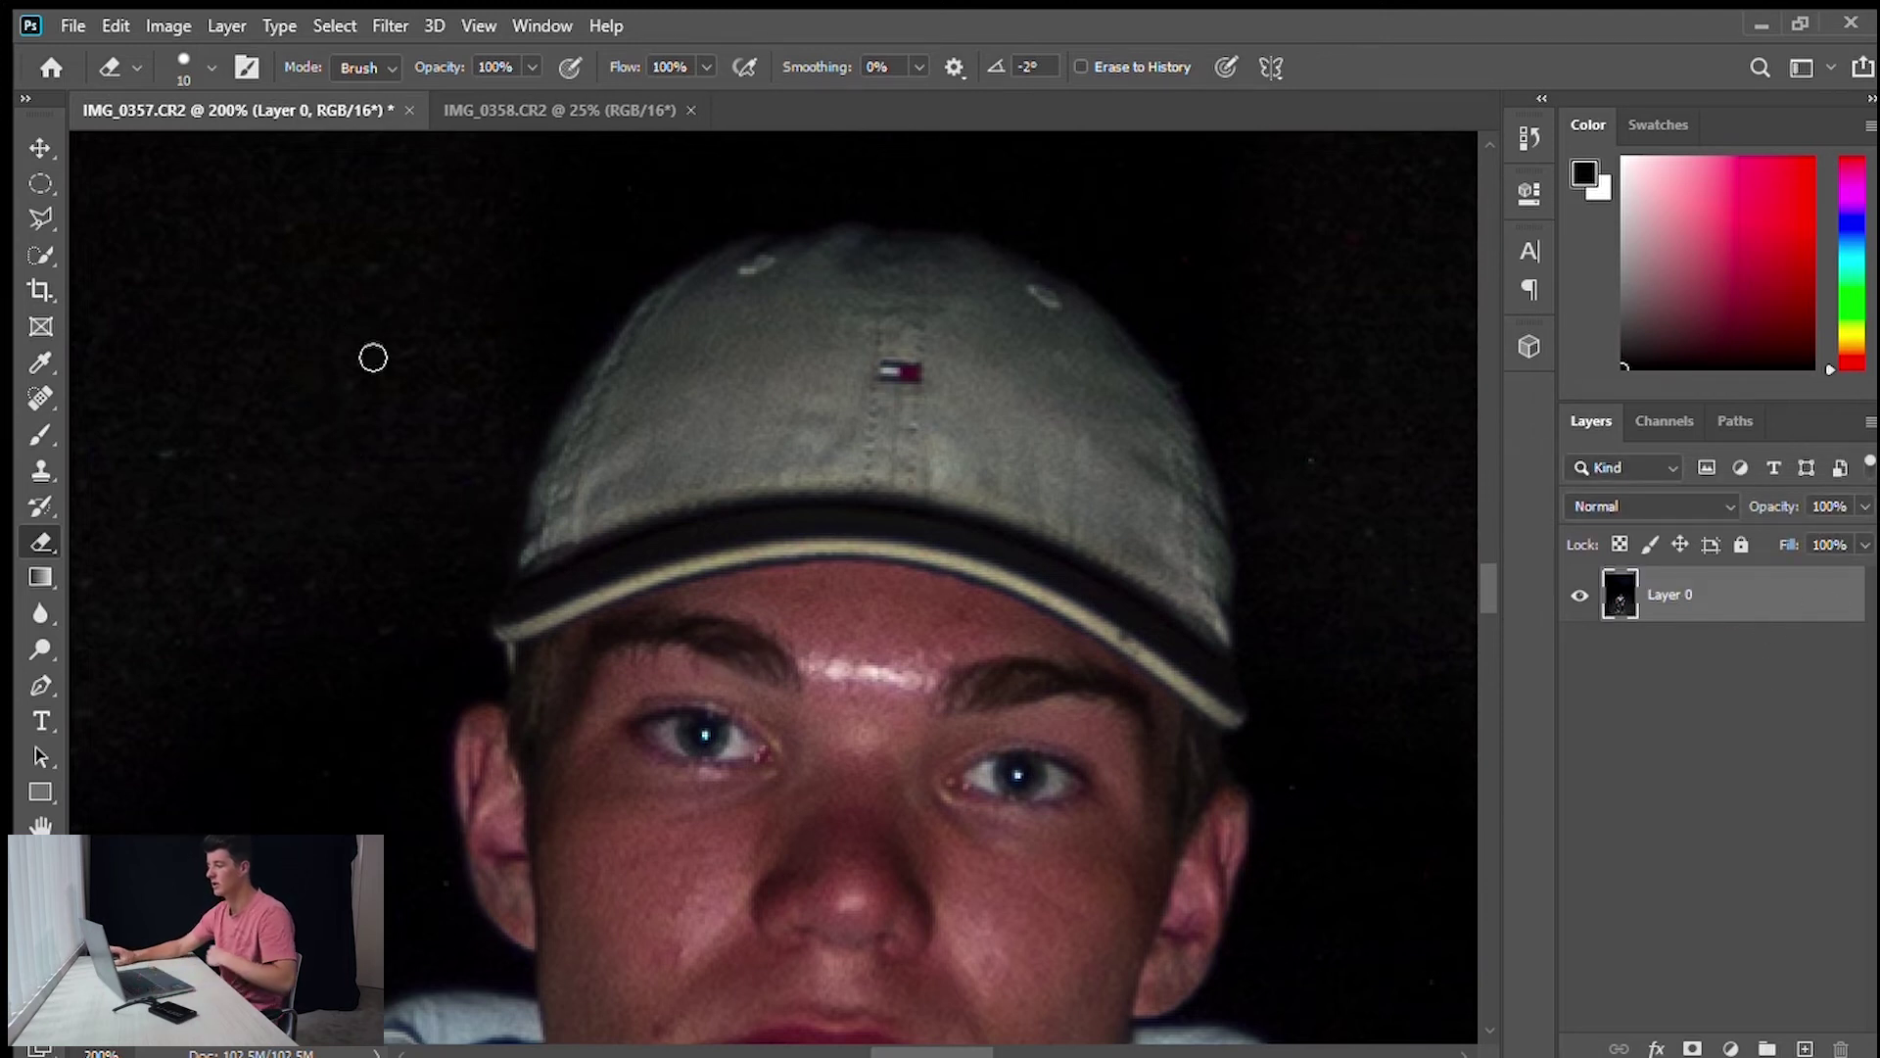
drag(289, 343, 378, 579)
drag(445, 364, 372, 580)
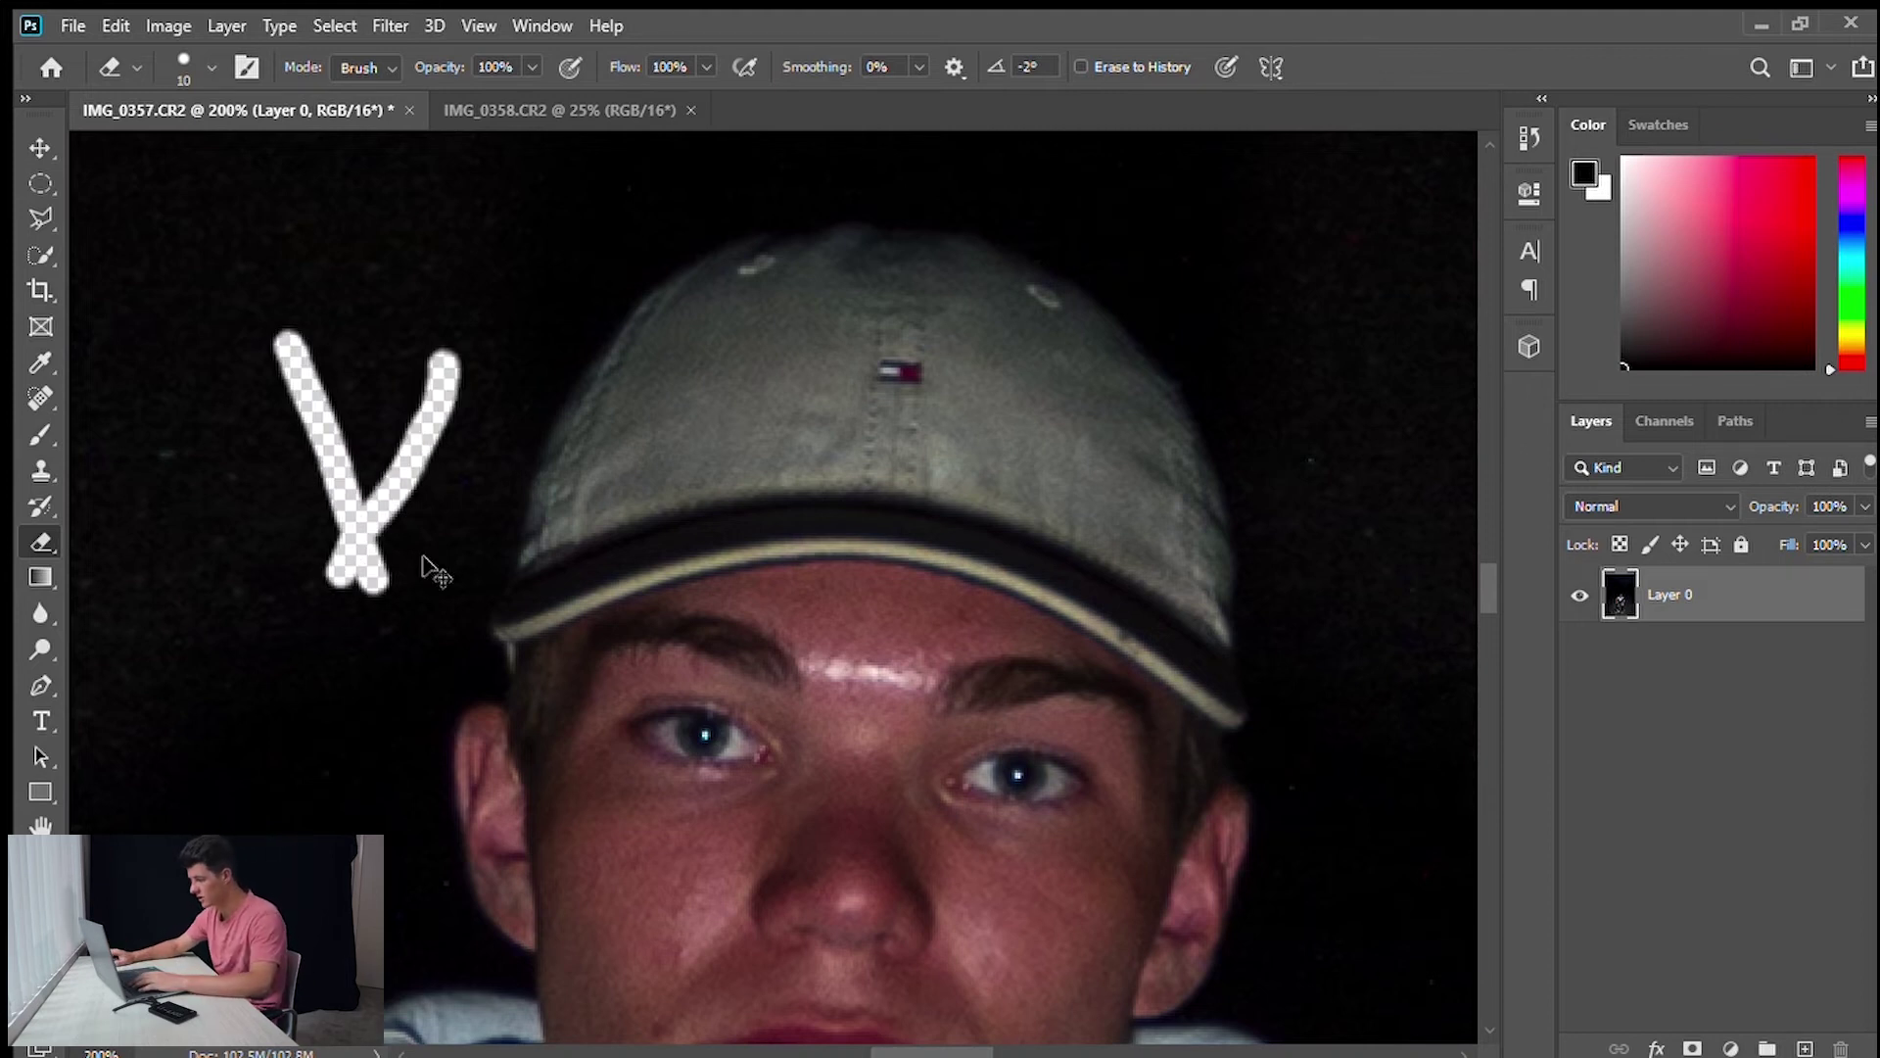
key(ctrl+z)
key(ctrl+z)
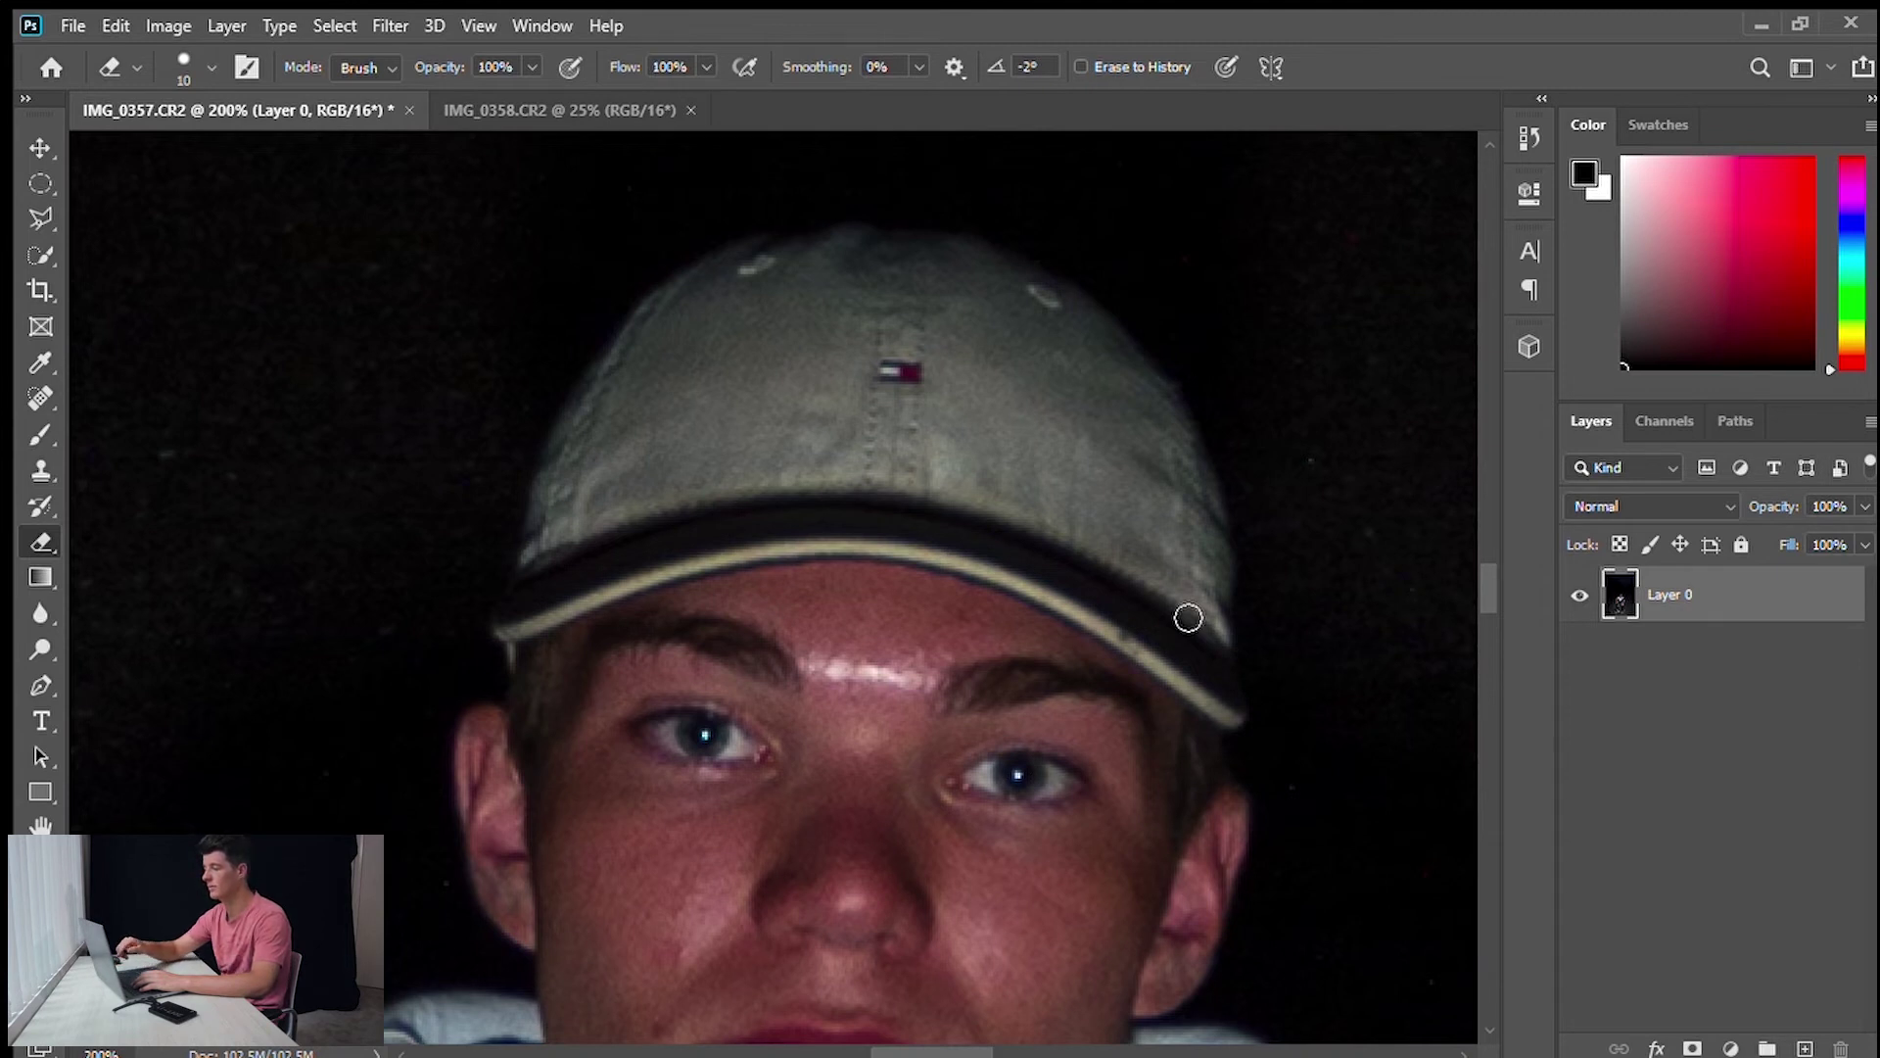
Erase a thin strip of background along the cap's outline, from the brim up to the crown.
click(445, 344)
mouse_move(357, 450)
mouse_down()
mouse_move(319, 293)
mouse_move(333, 578)
mouse_move(392, 290)
mouse_up()
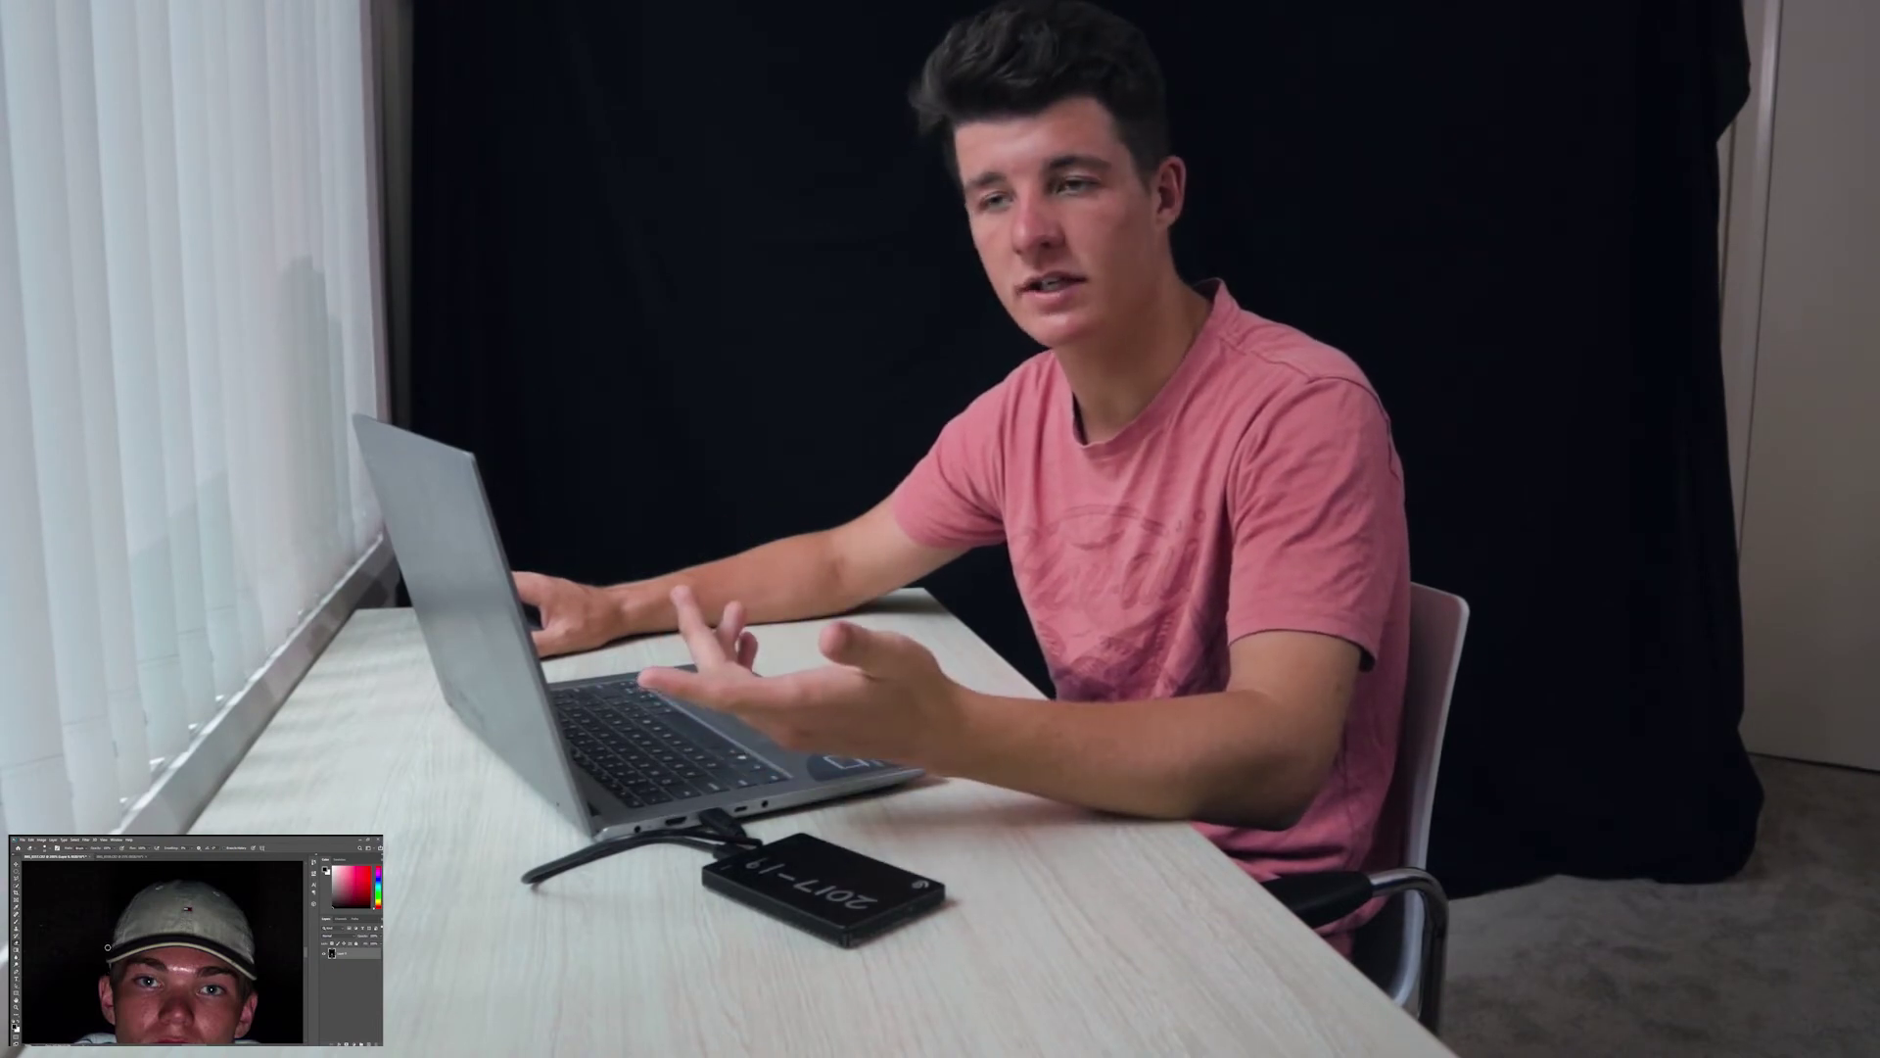
mouse_move(487, 594)
mouse_down()
mouse_move(512, 461)
mouse_move(701, 235)
mouse_move(877, 207)
mouse_move(1195, 372)
mouse_move(1272, 823)
mouse_move(1289, 793)
mouse_move(446, 691)
mouse_move(478, 553)
mouse_move(431, 666)
mouse_move(460, 813)
mouse_move(411, 862)
mouse_up()
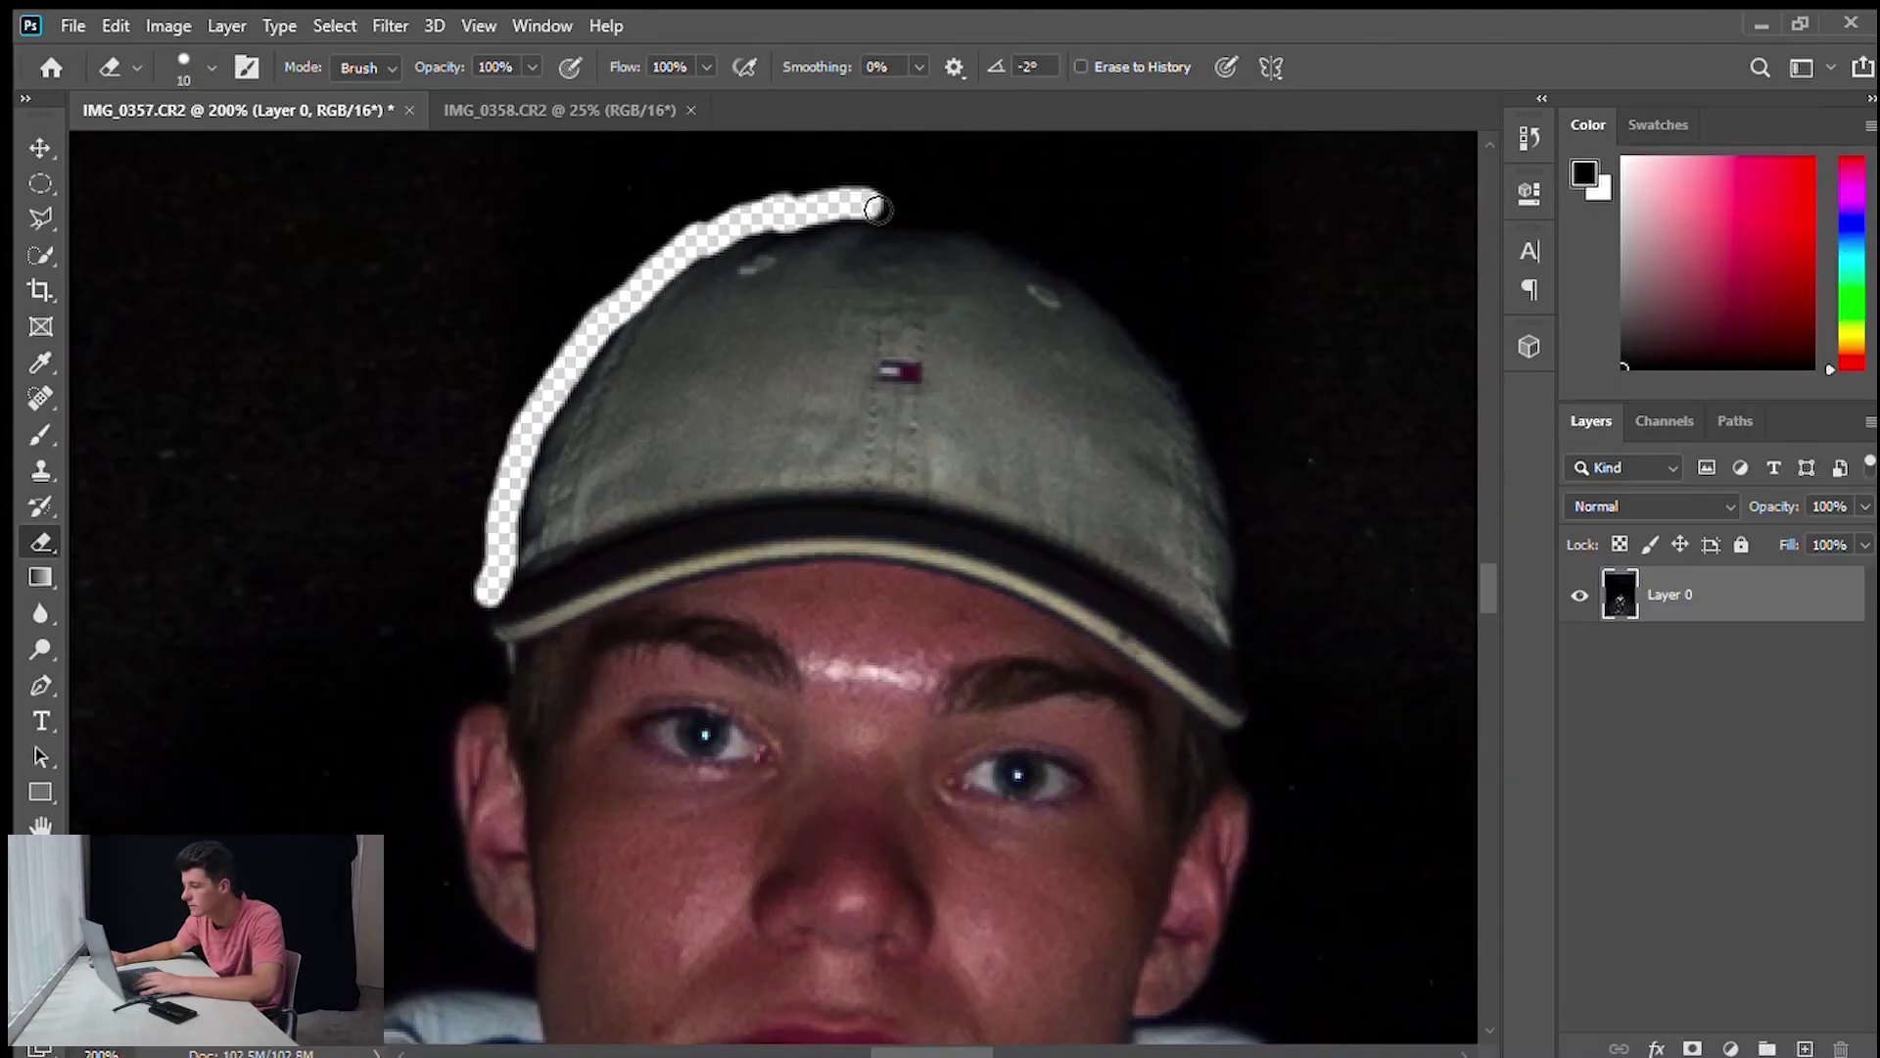
Erase a thin strip of background around the rest of the cap, down past both ears to the inner shoulders.
scroll(1405, 558, down, 3)
scroll(431, 852, up, 2)
scroll(783, 686, right, 5)
drag(676, 773, 930, 896)
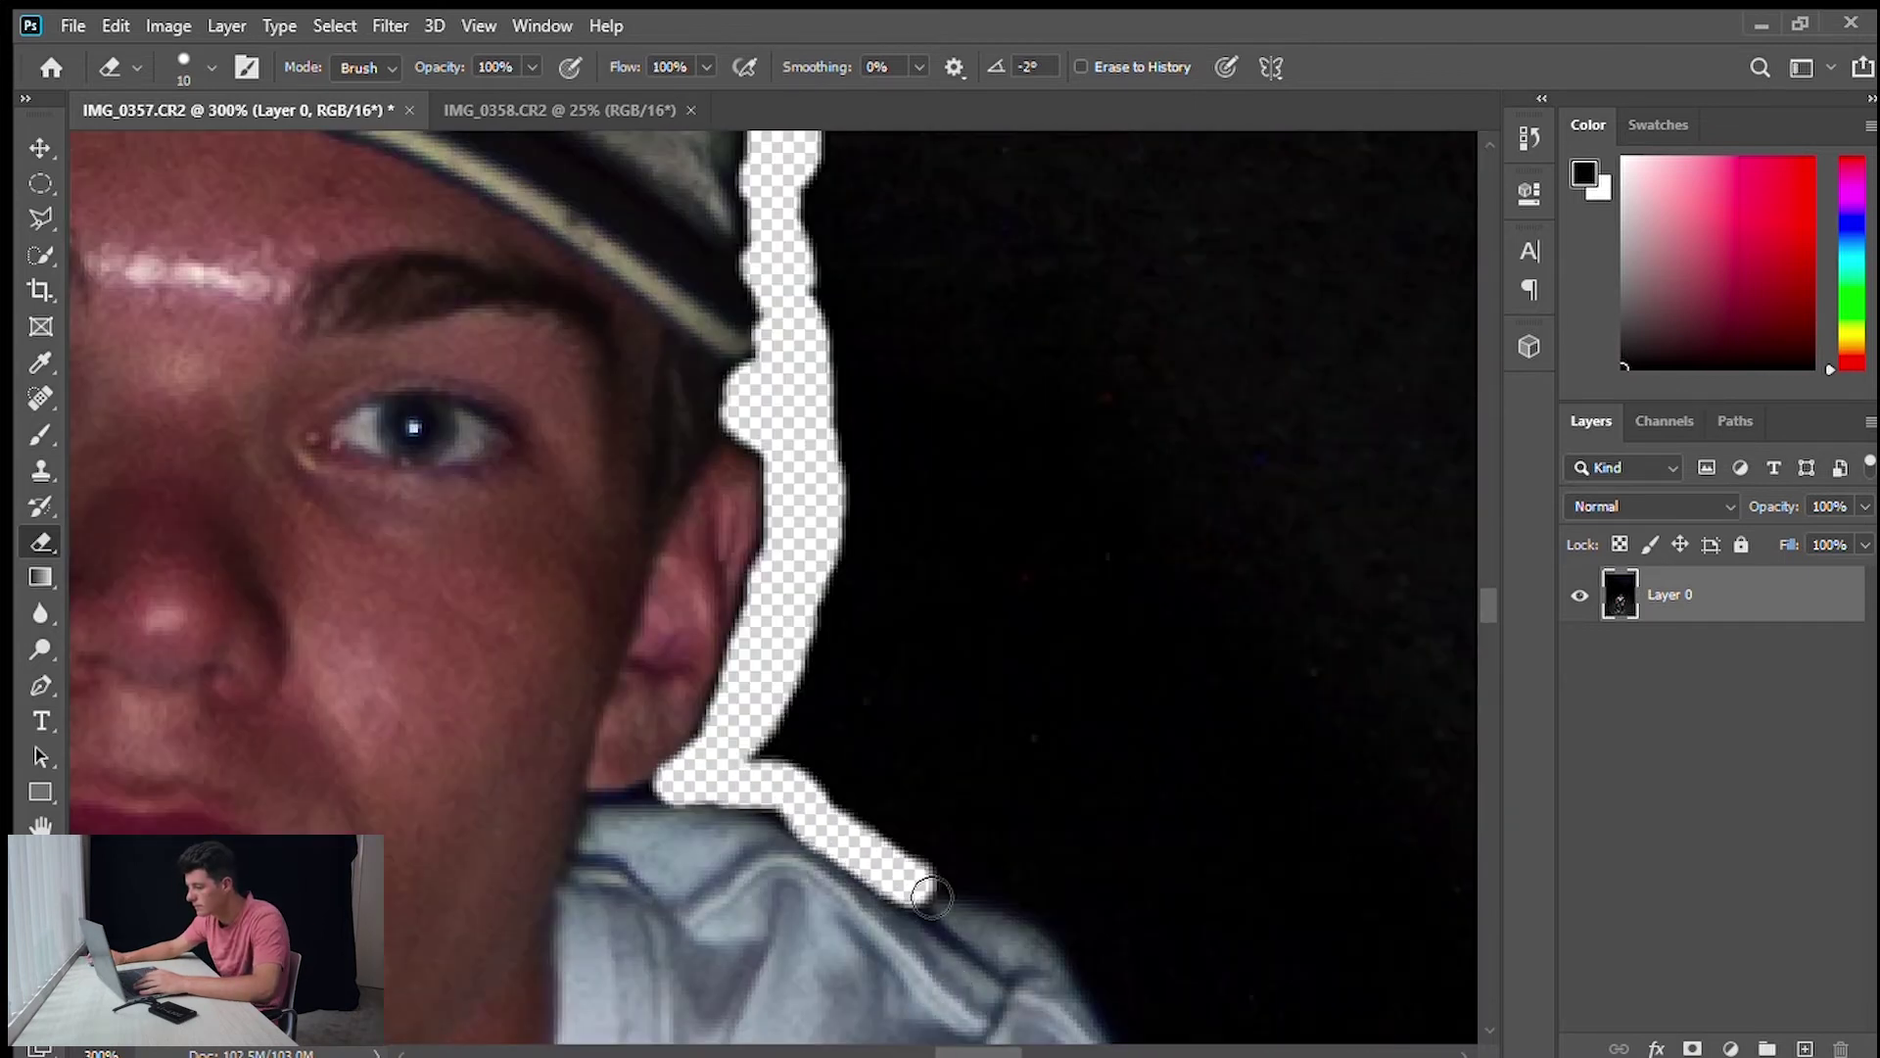
scroll(930, 896, left, 10)
drag(989, 676, 814, 797)
scroll(896, 653, down, 2)
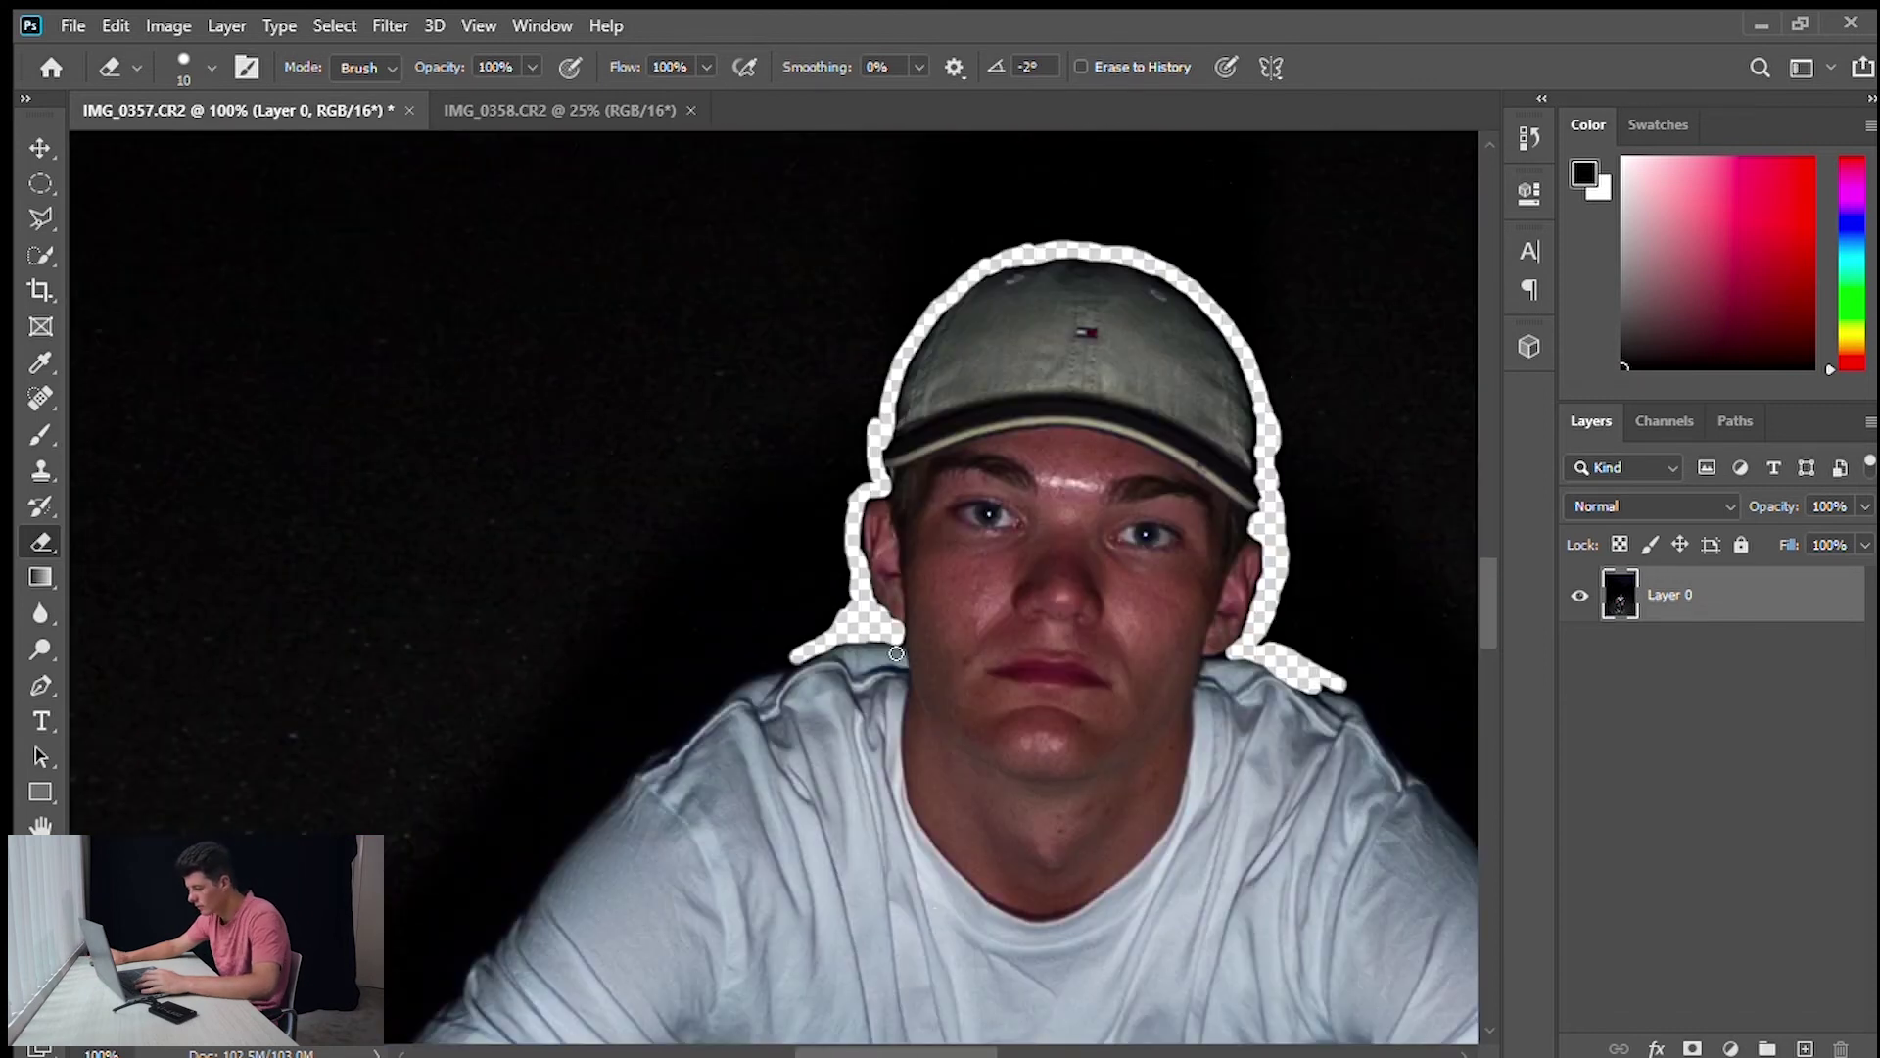
Examine the erased outline around the cap, ears and shoulders up close and against the whole portrait.
scroll(896, 653, up, 1)
scroll(1126, 495, up, 1)
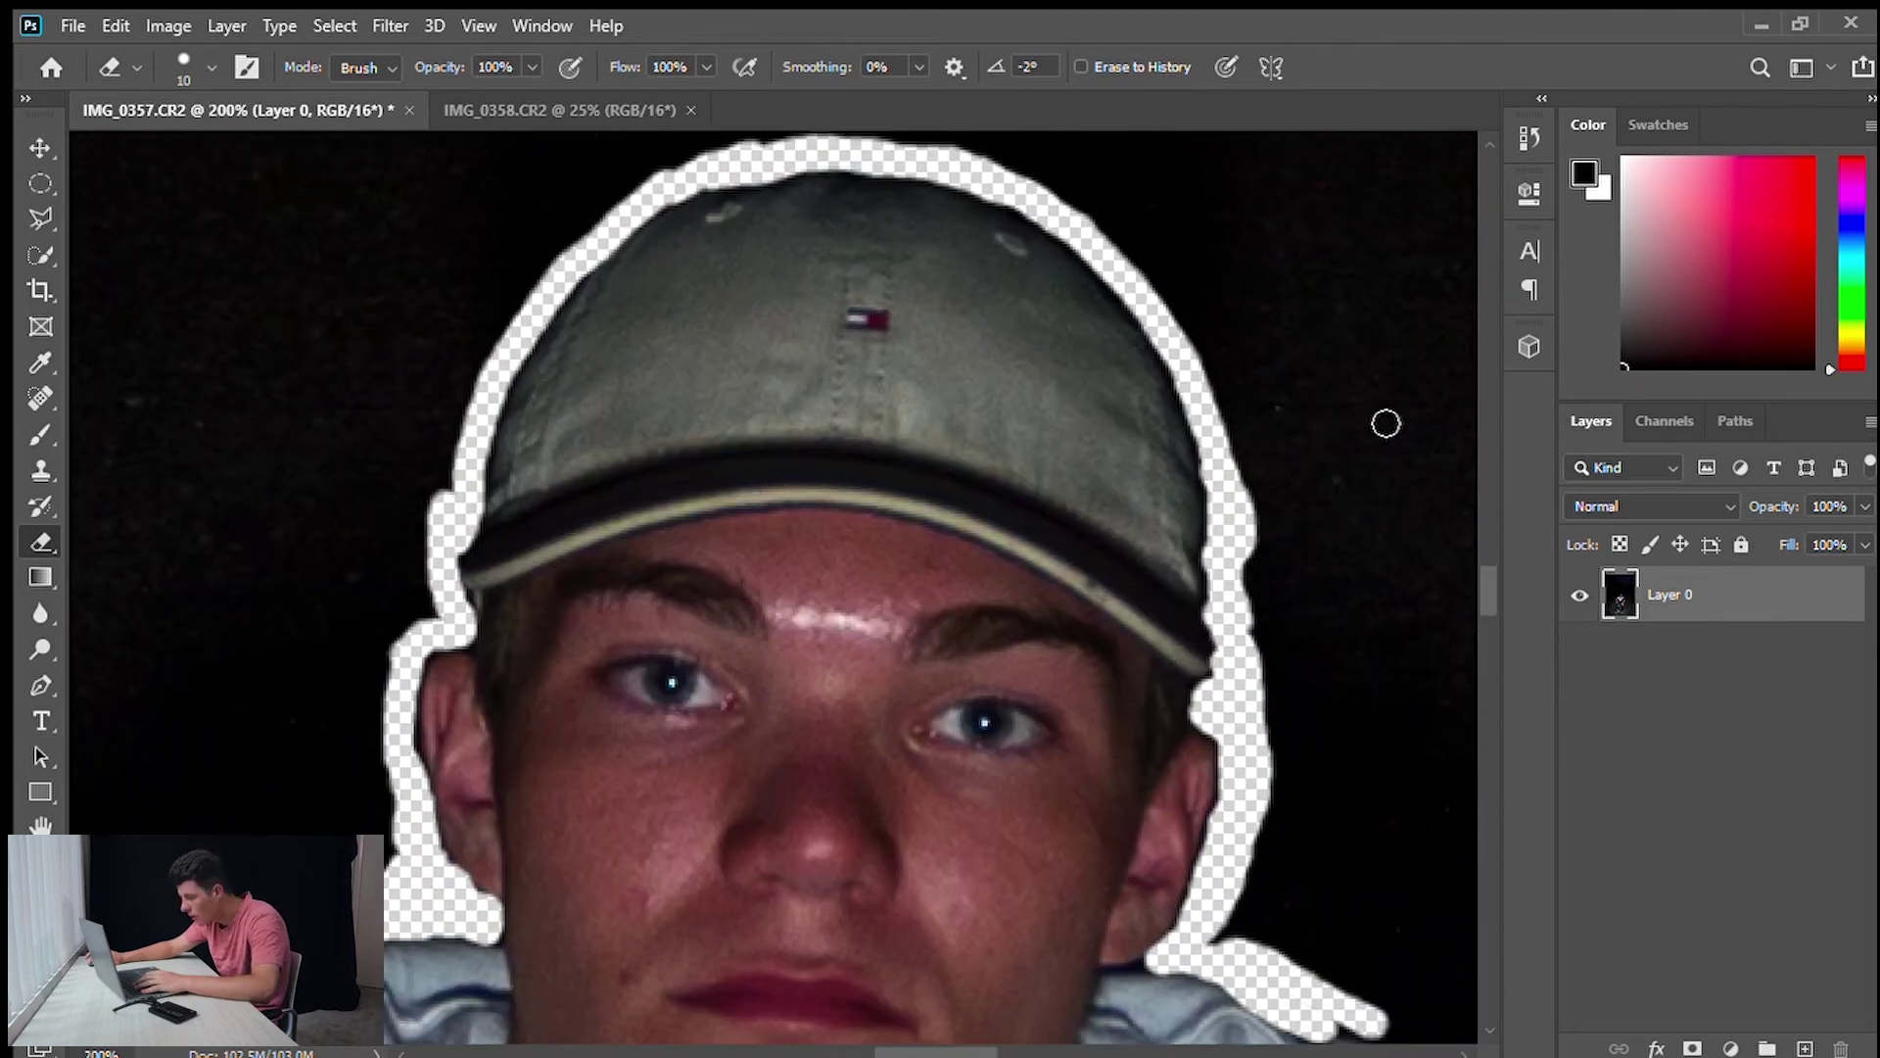
scroll(1386, 423, down, 1)
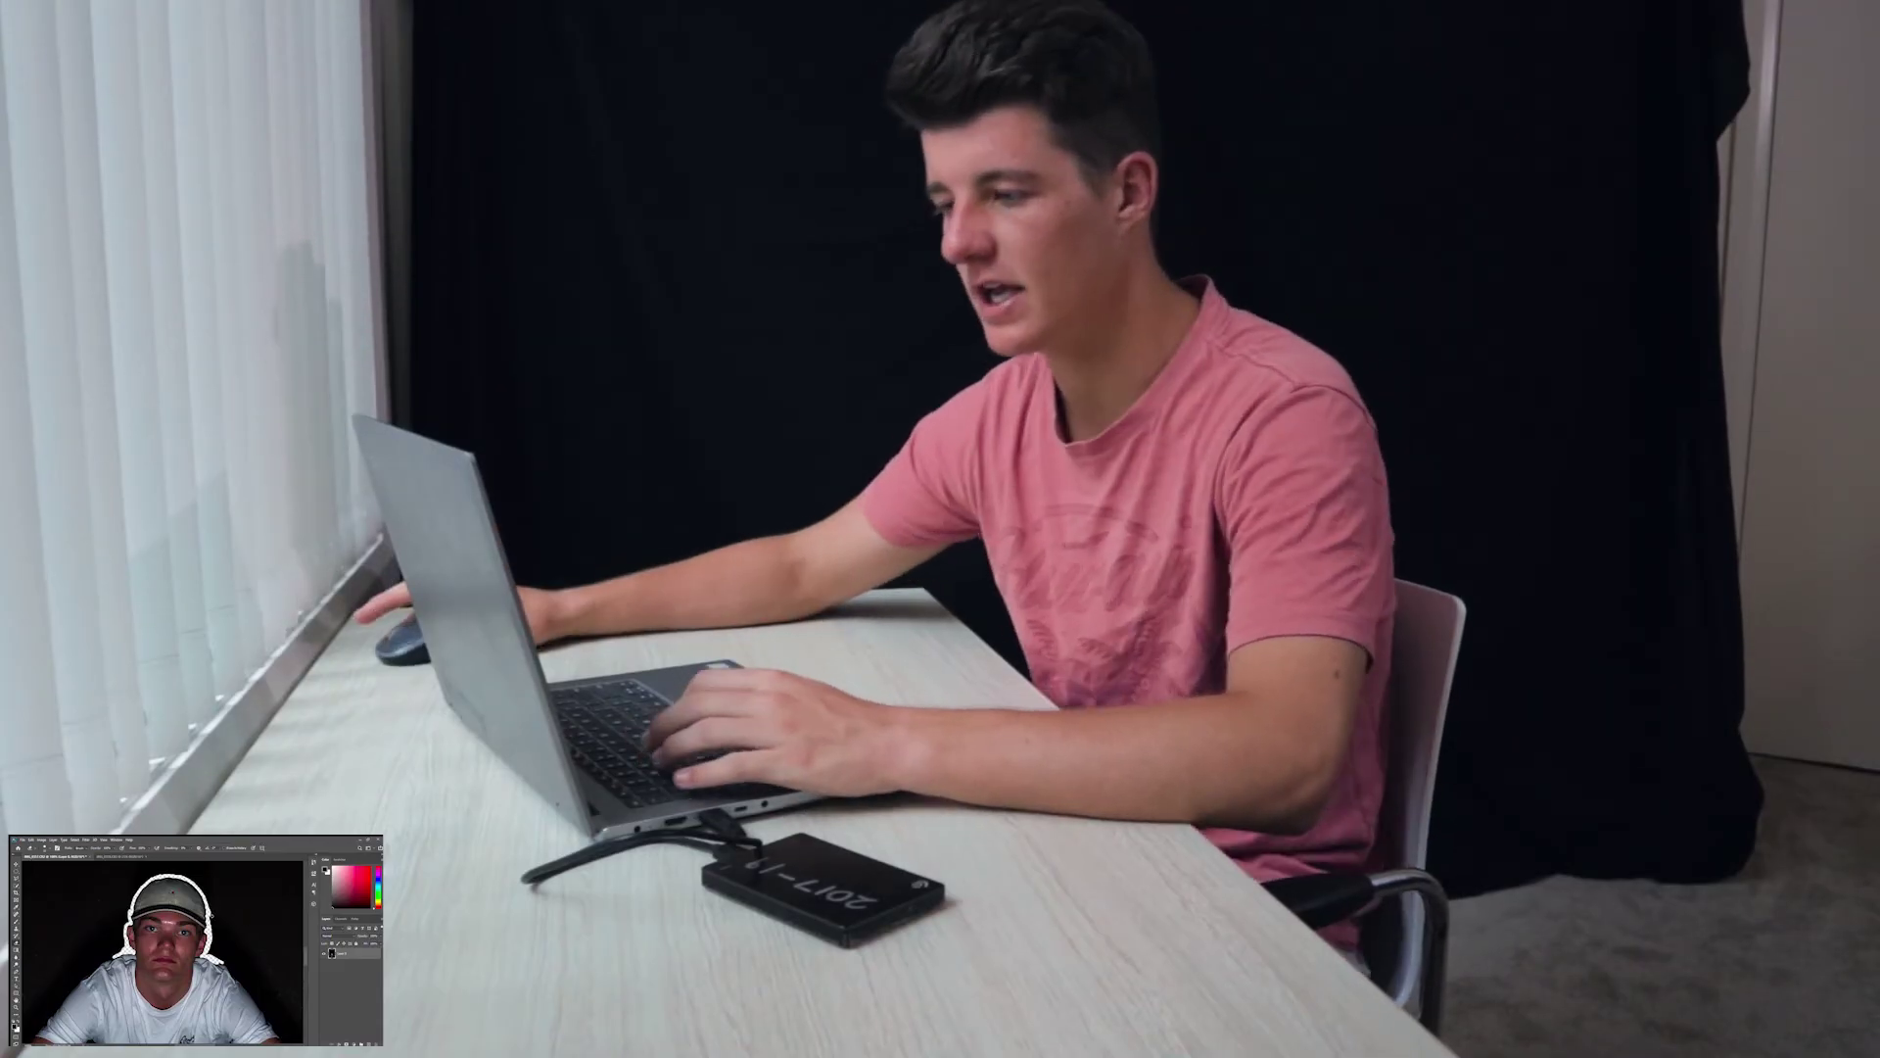
scroll(1132, 502, up, 1)
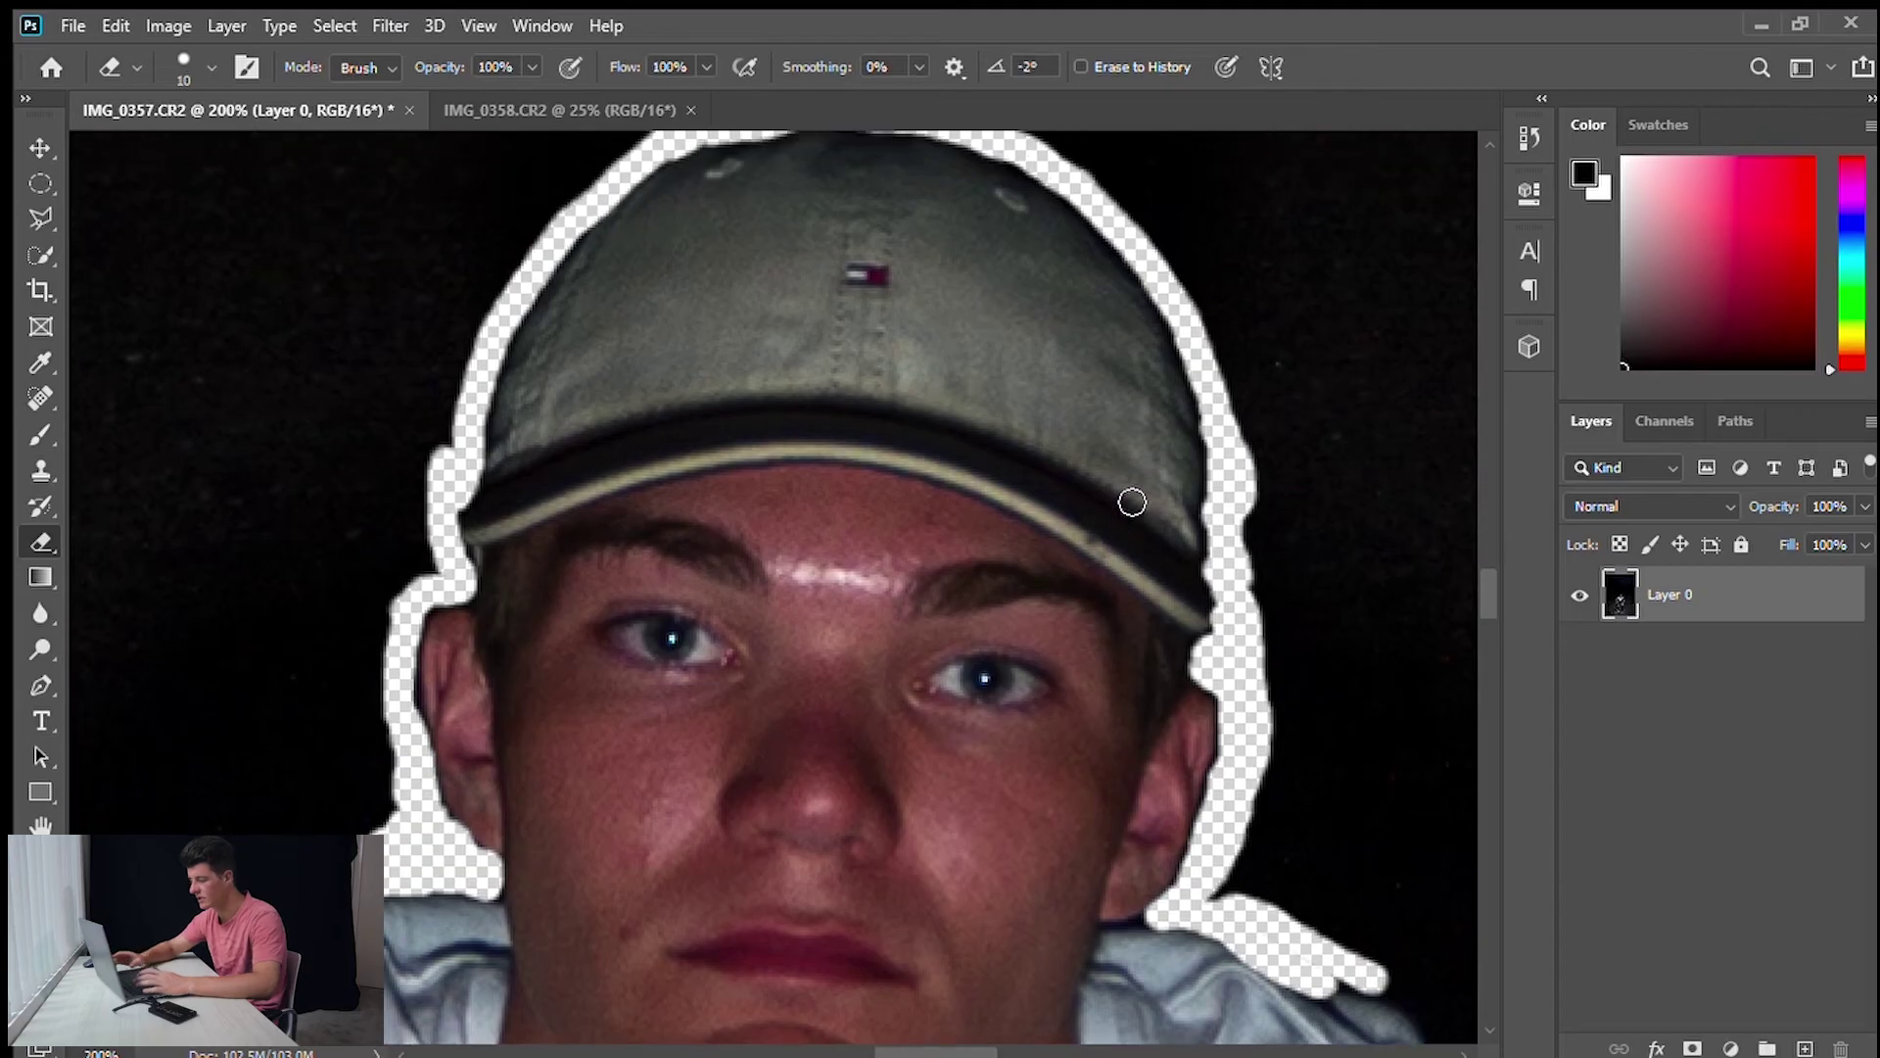
scroll(1132, 502, up, 2)
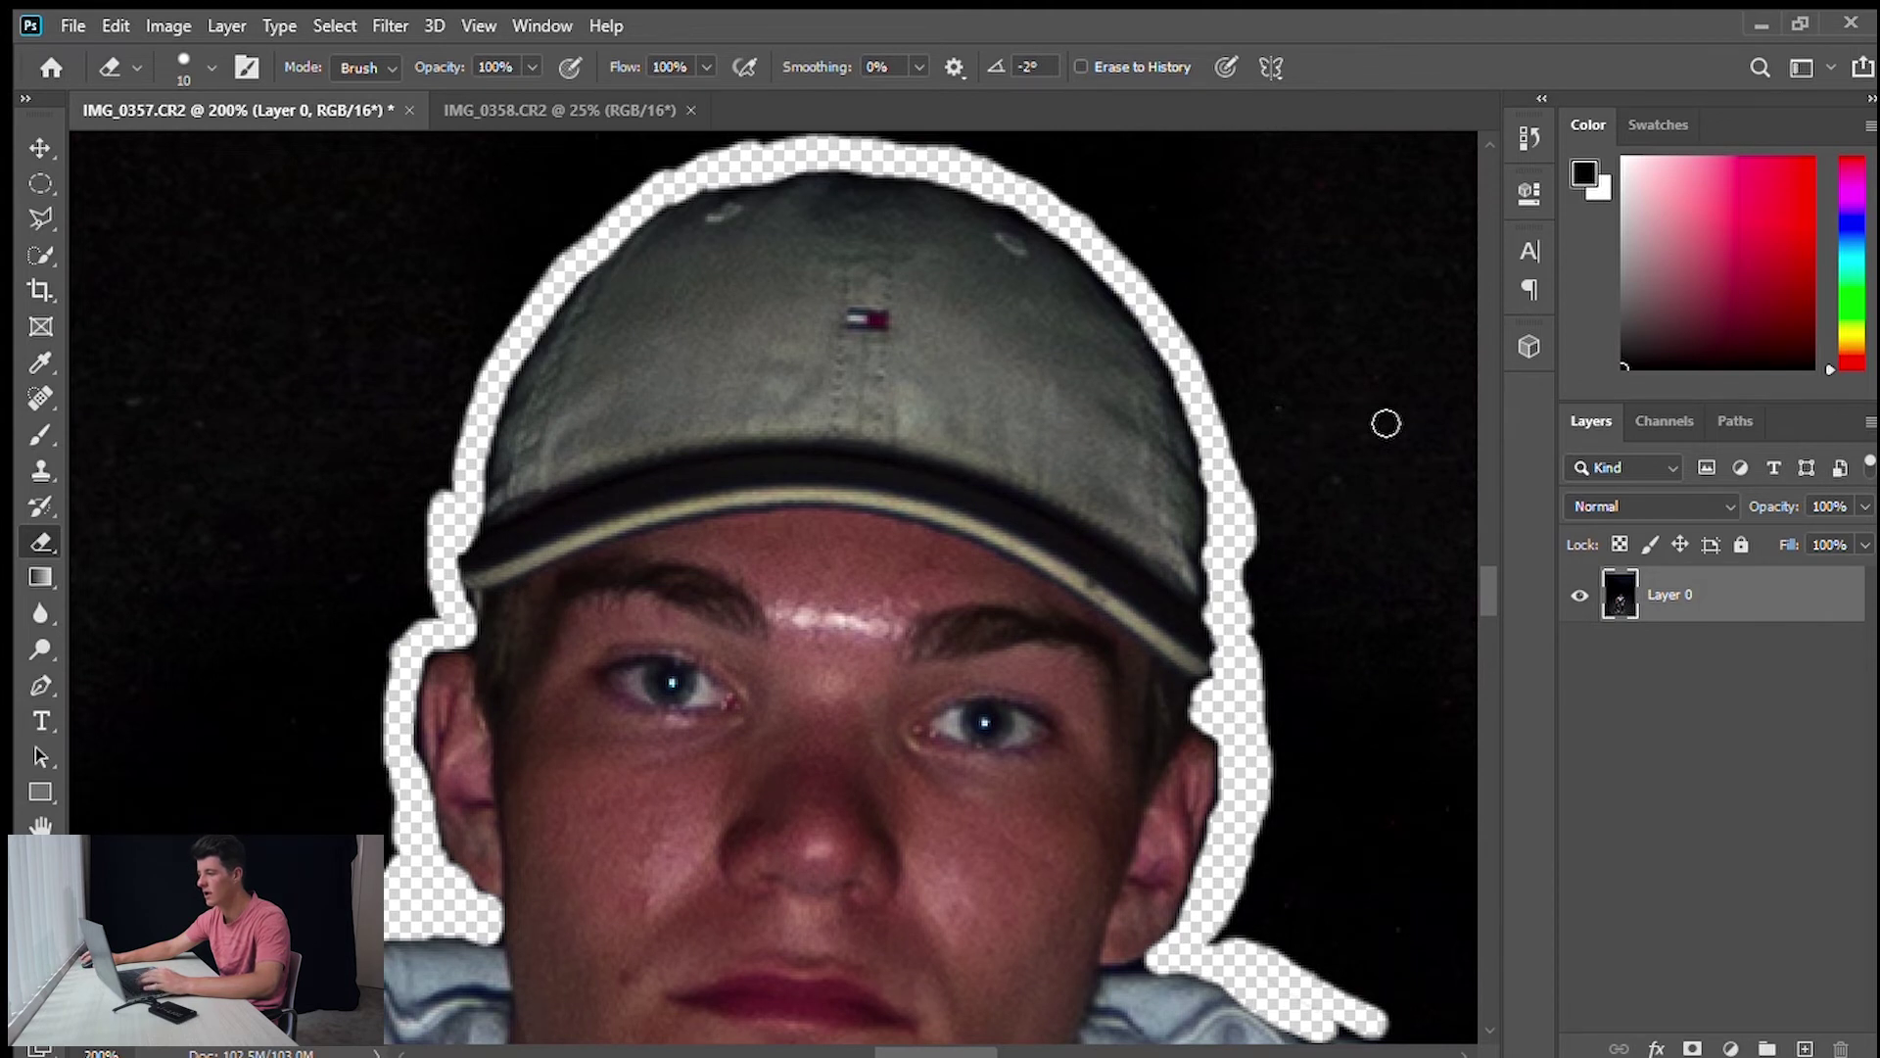
key(ctrl+minus)
key(ctrl+minus)
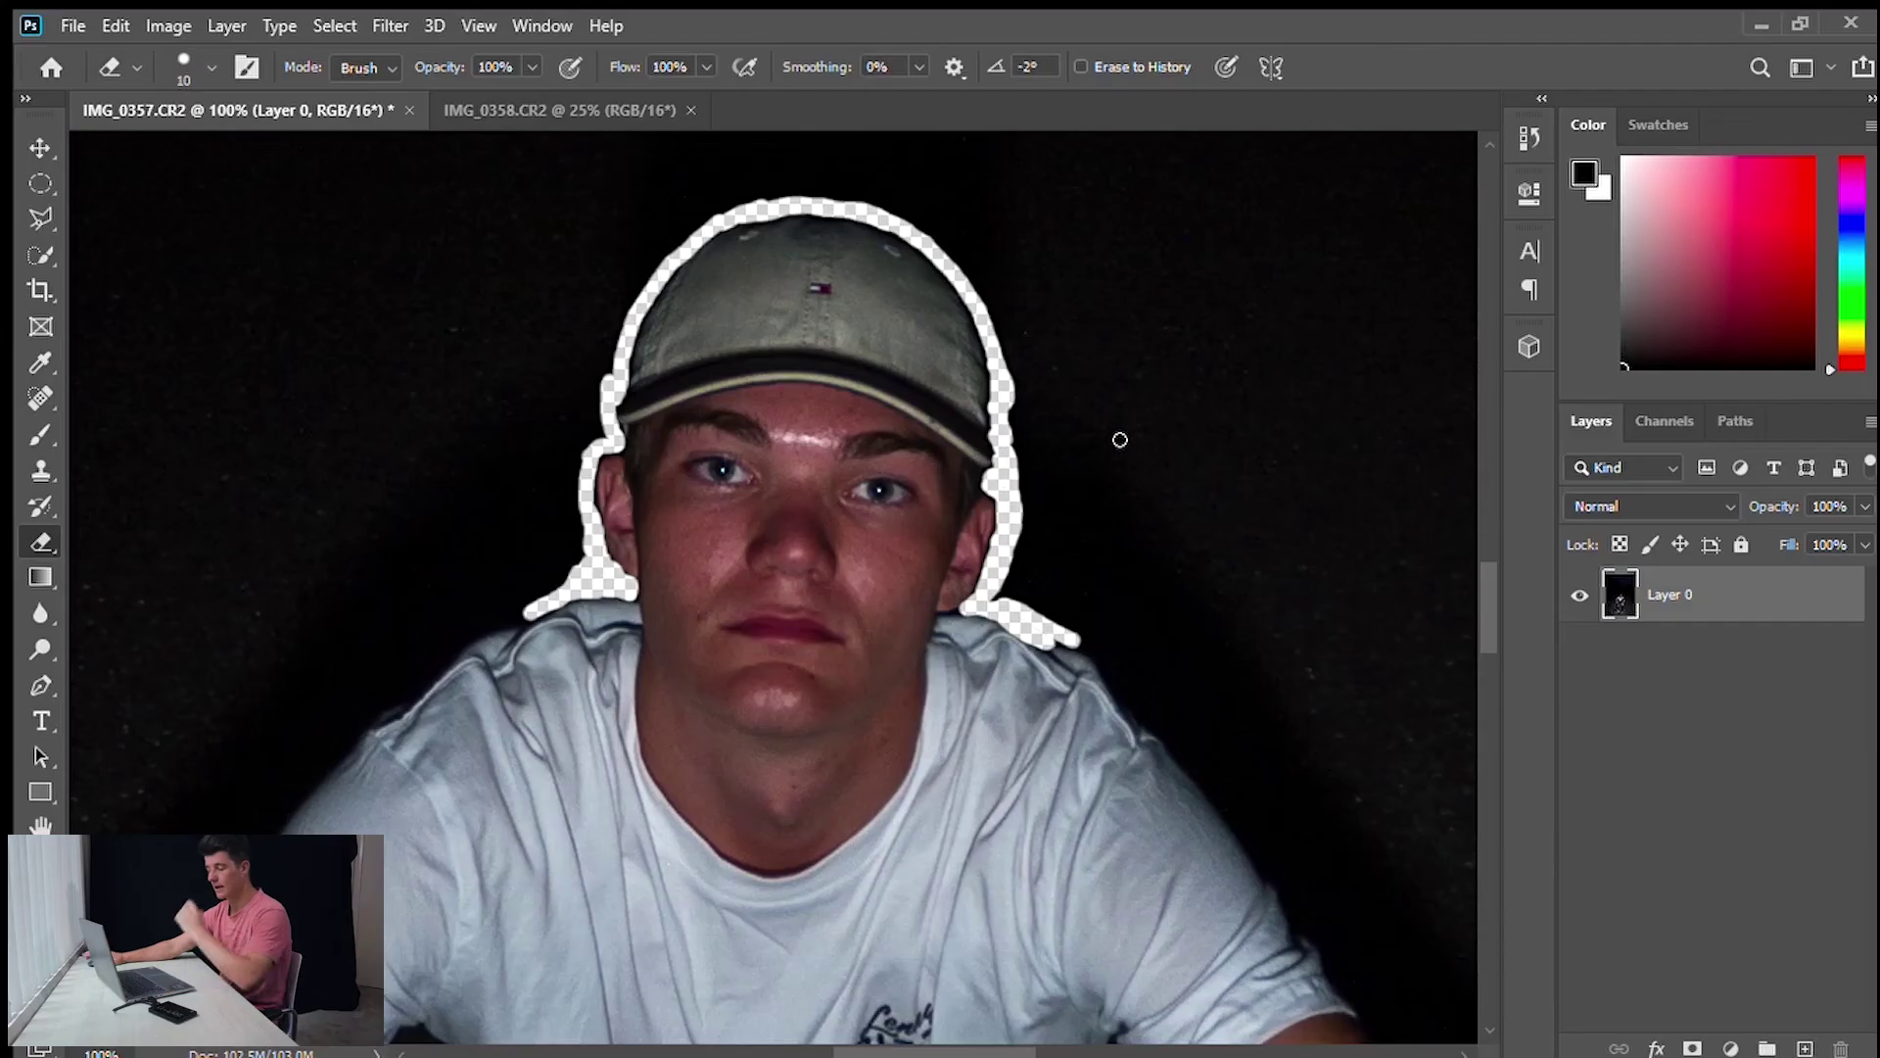
key(ctrl+minus)
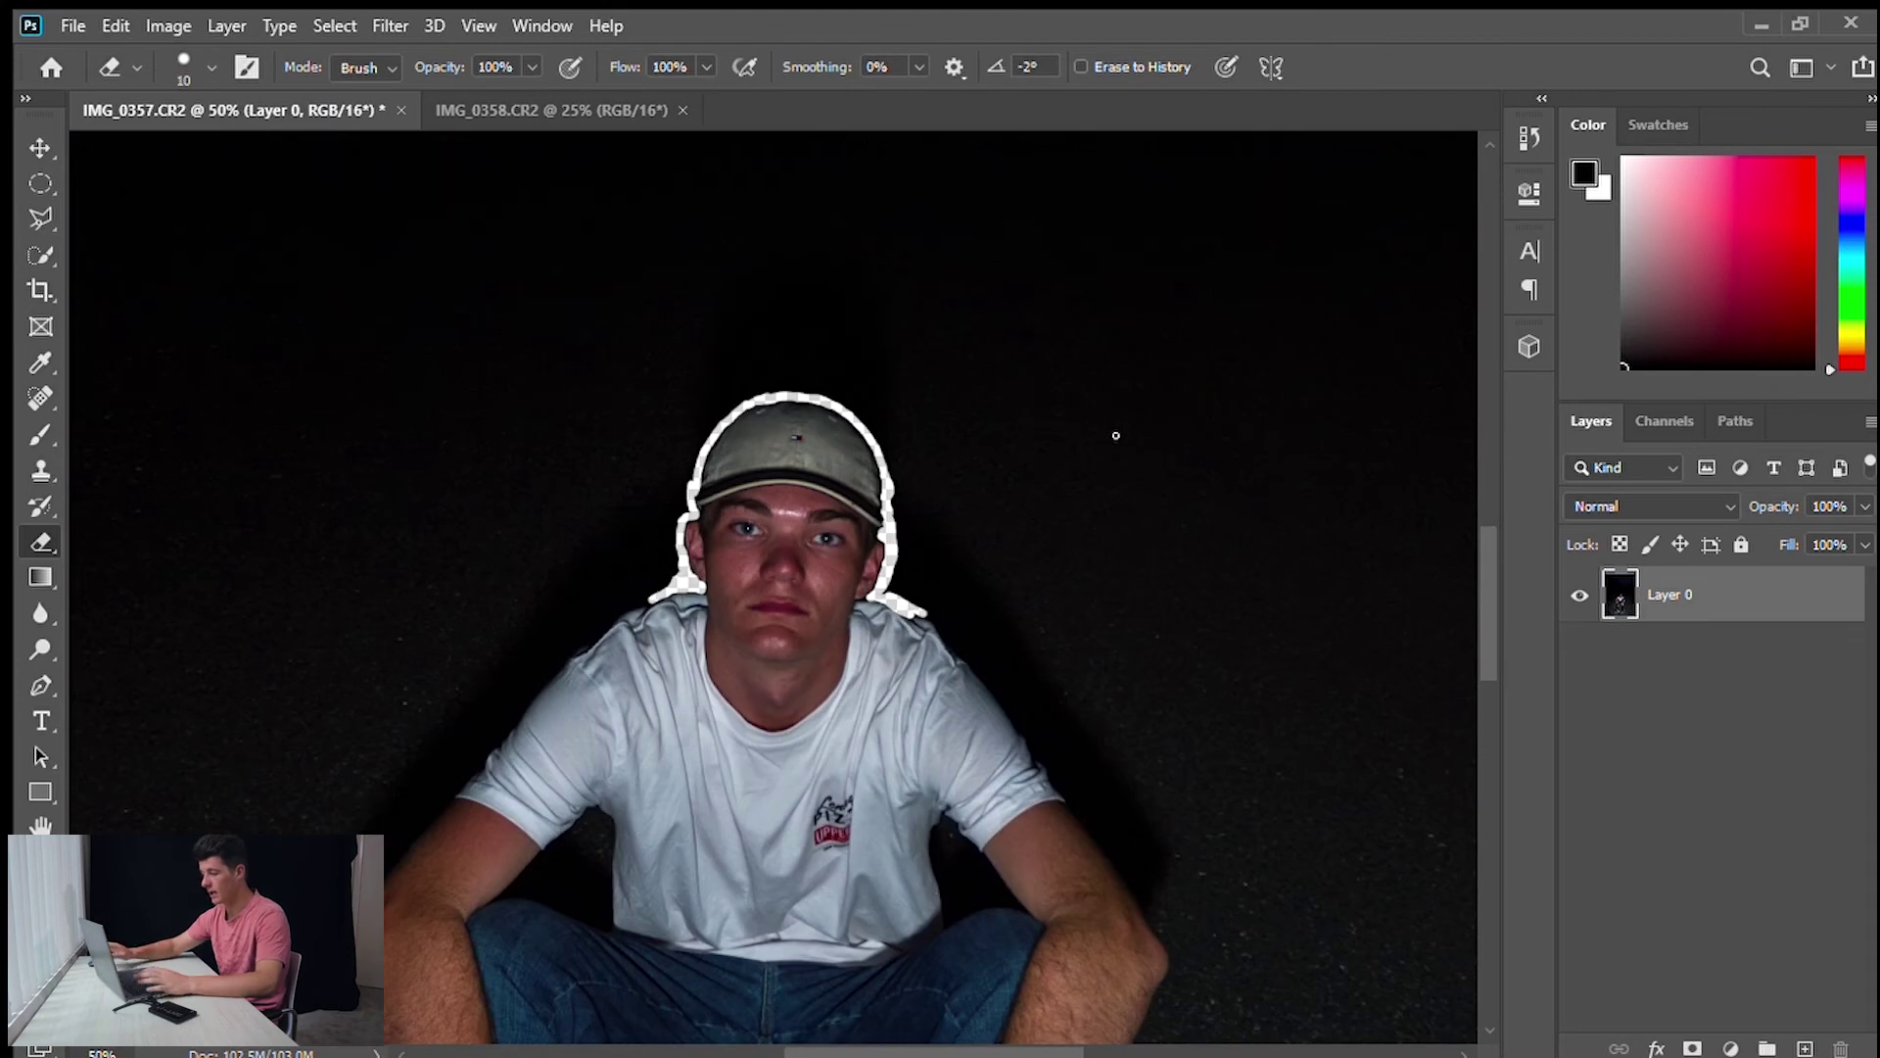
key(ctrl+minus)
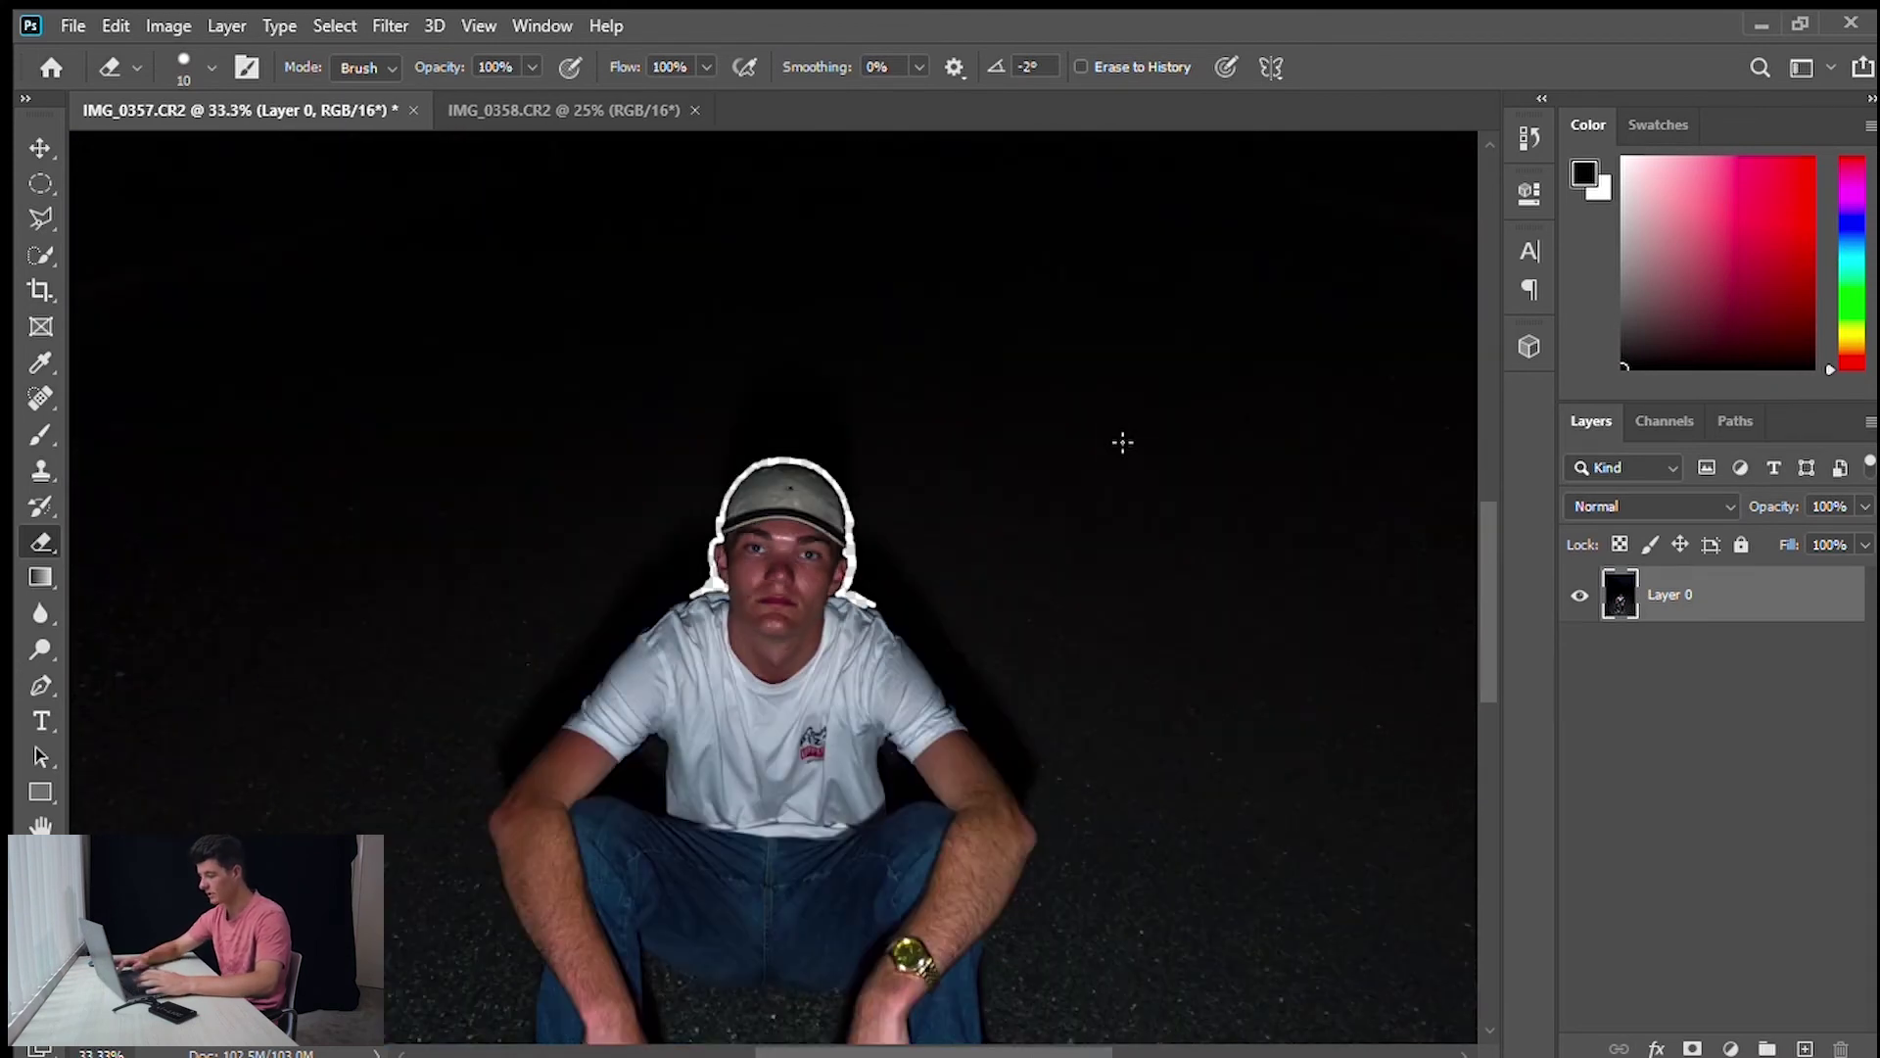
key(ctrl+minus)
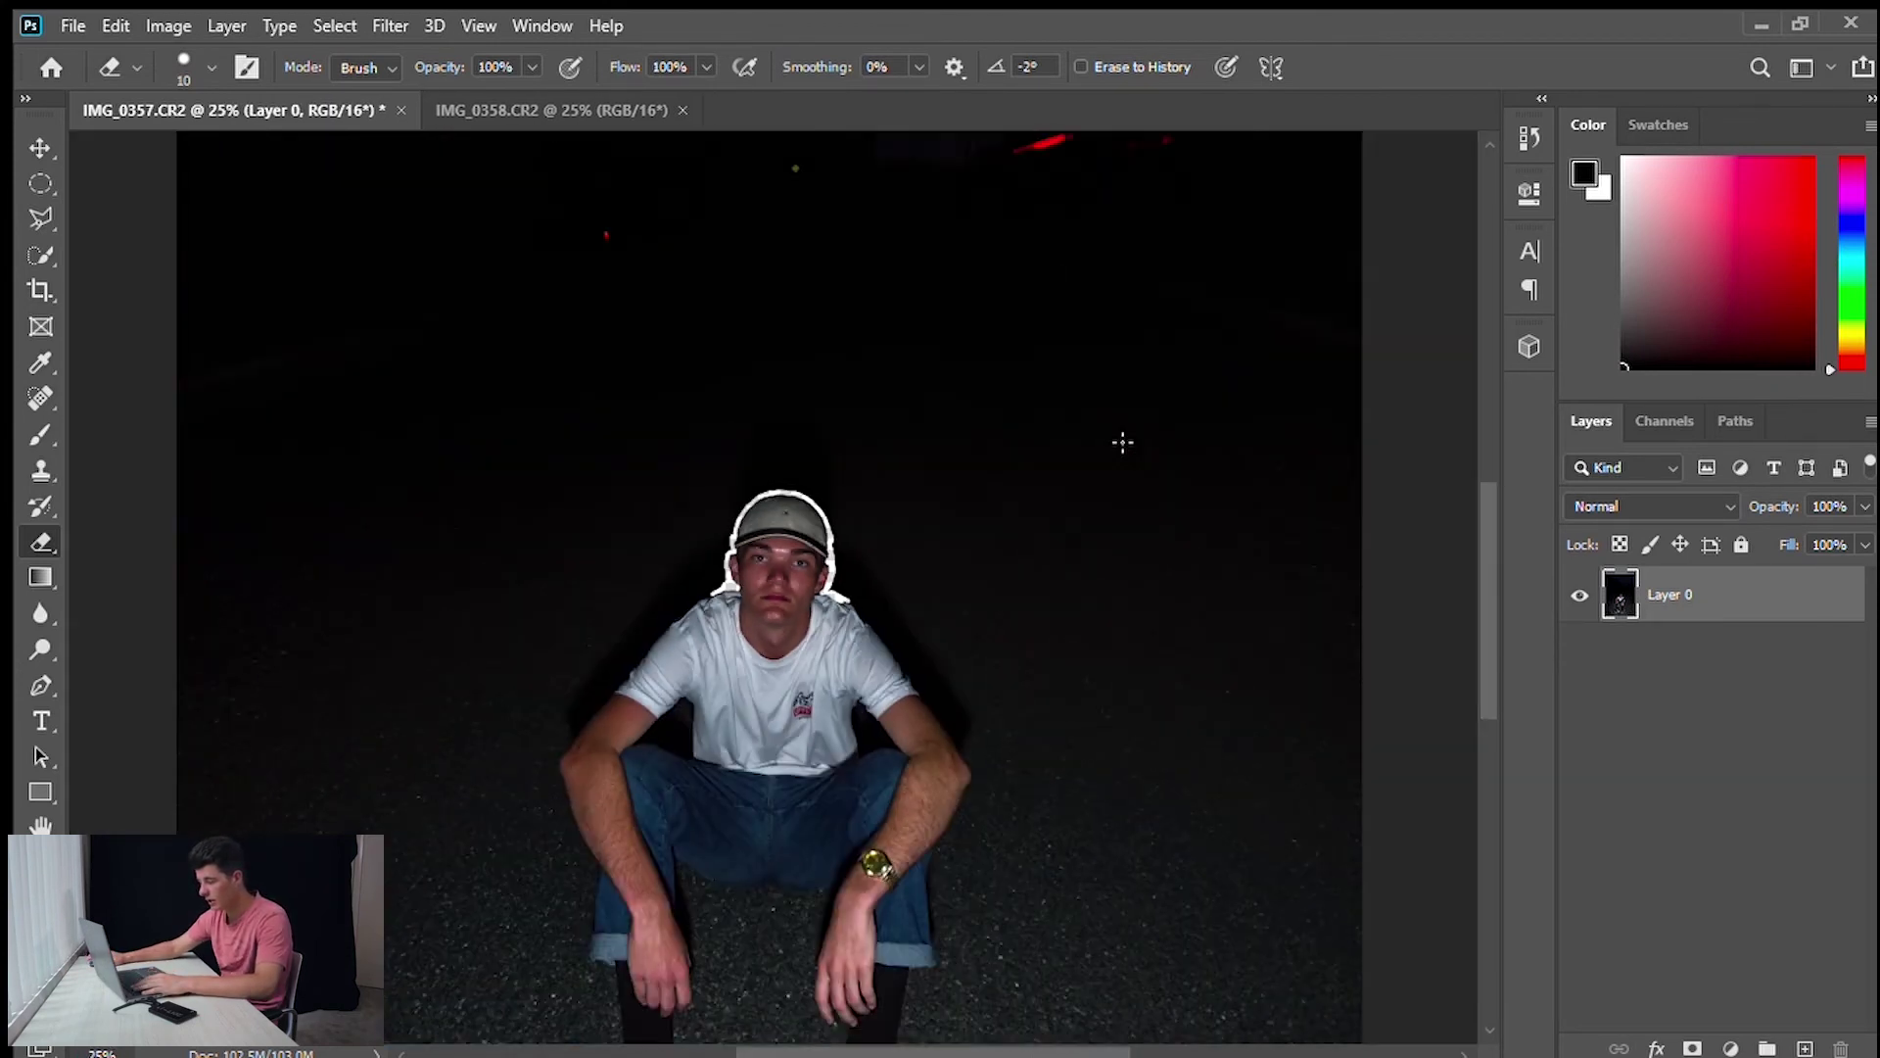
key(ctrl+minus)
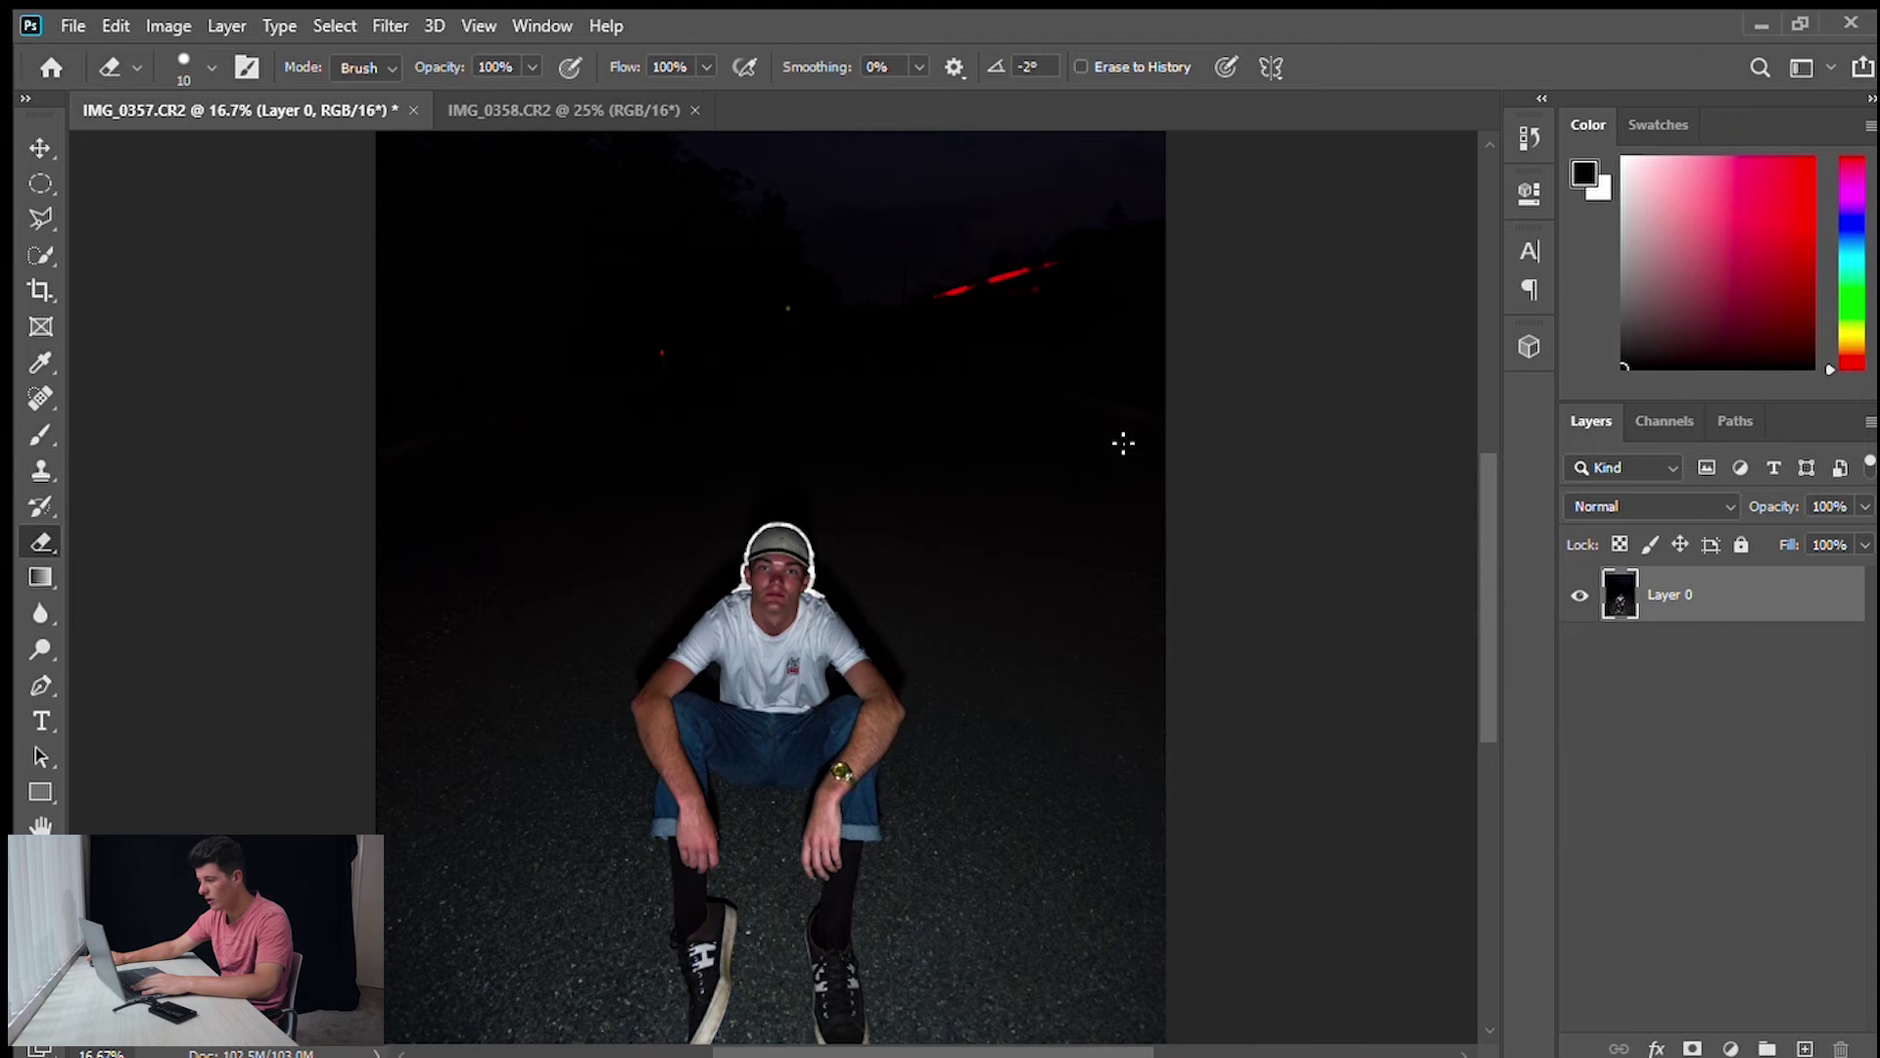
View the light-trail photo IMG_0358.CR2 and return to the portrait IMG_0357.CR2.
key(v)
click(502, 110)
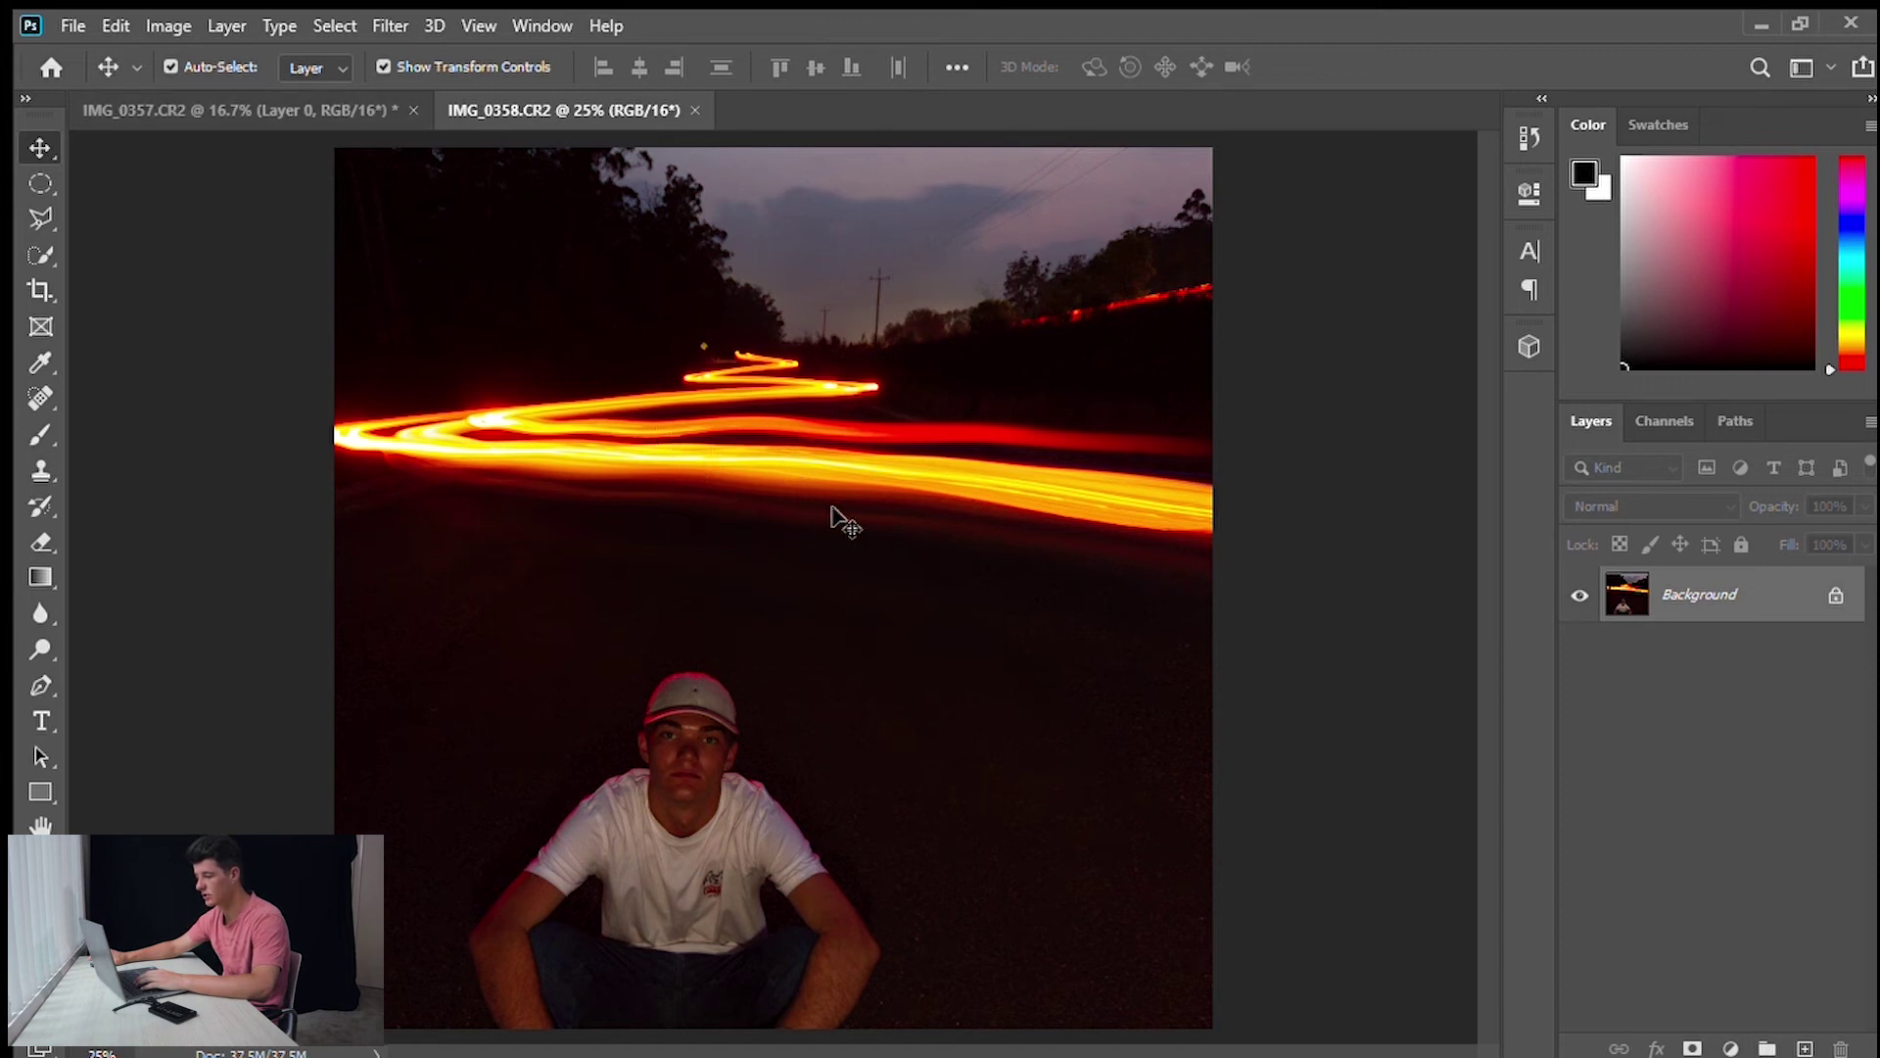
click(274, 111)
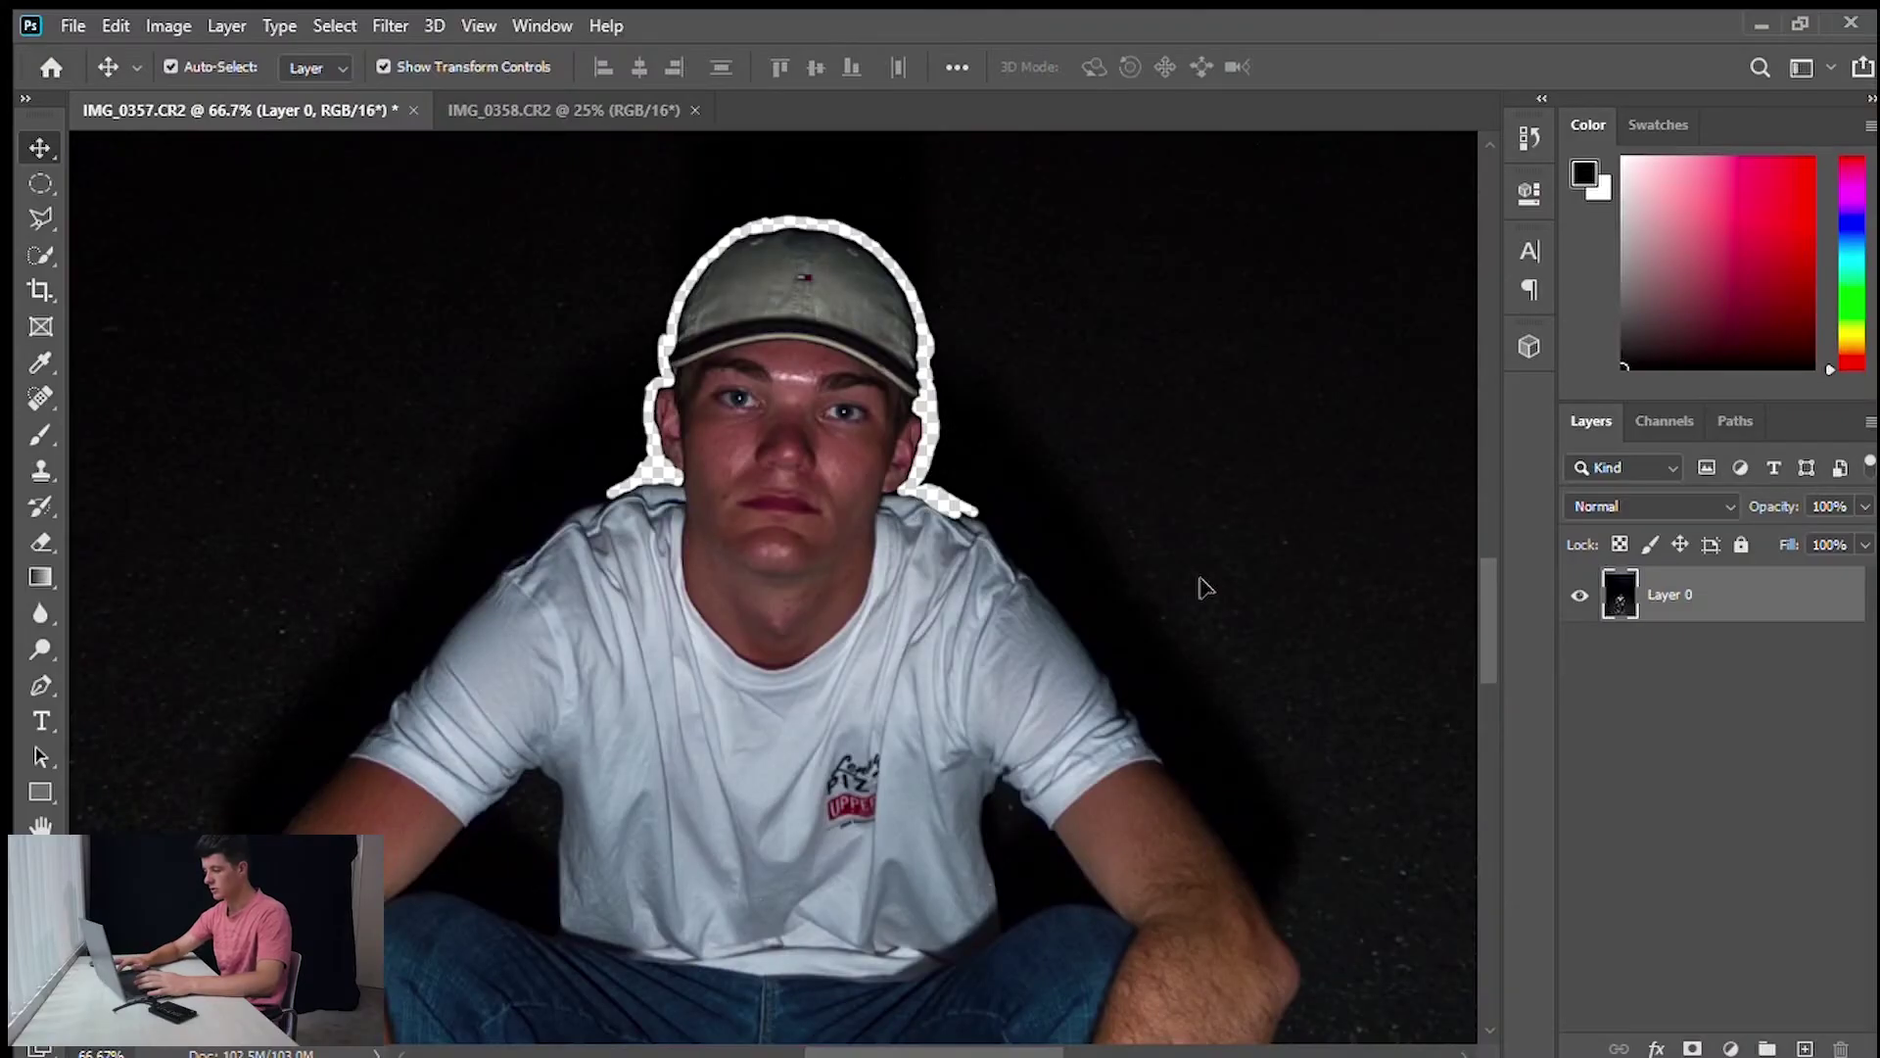
Extend the erased strip of background outward along both shoulders of the white T-shirt with the Eraser.
key(ctrl+plus)
key(ctrl+minus)
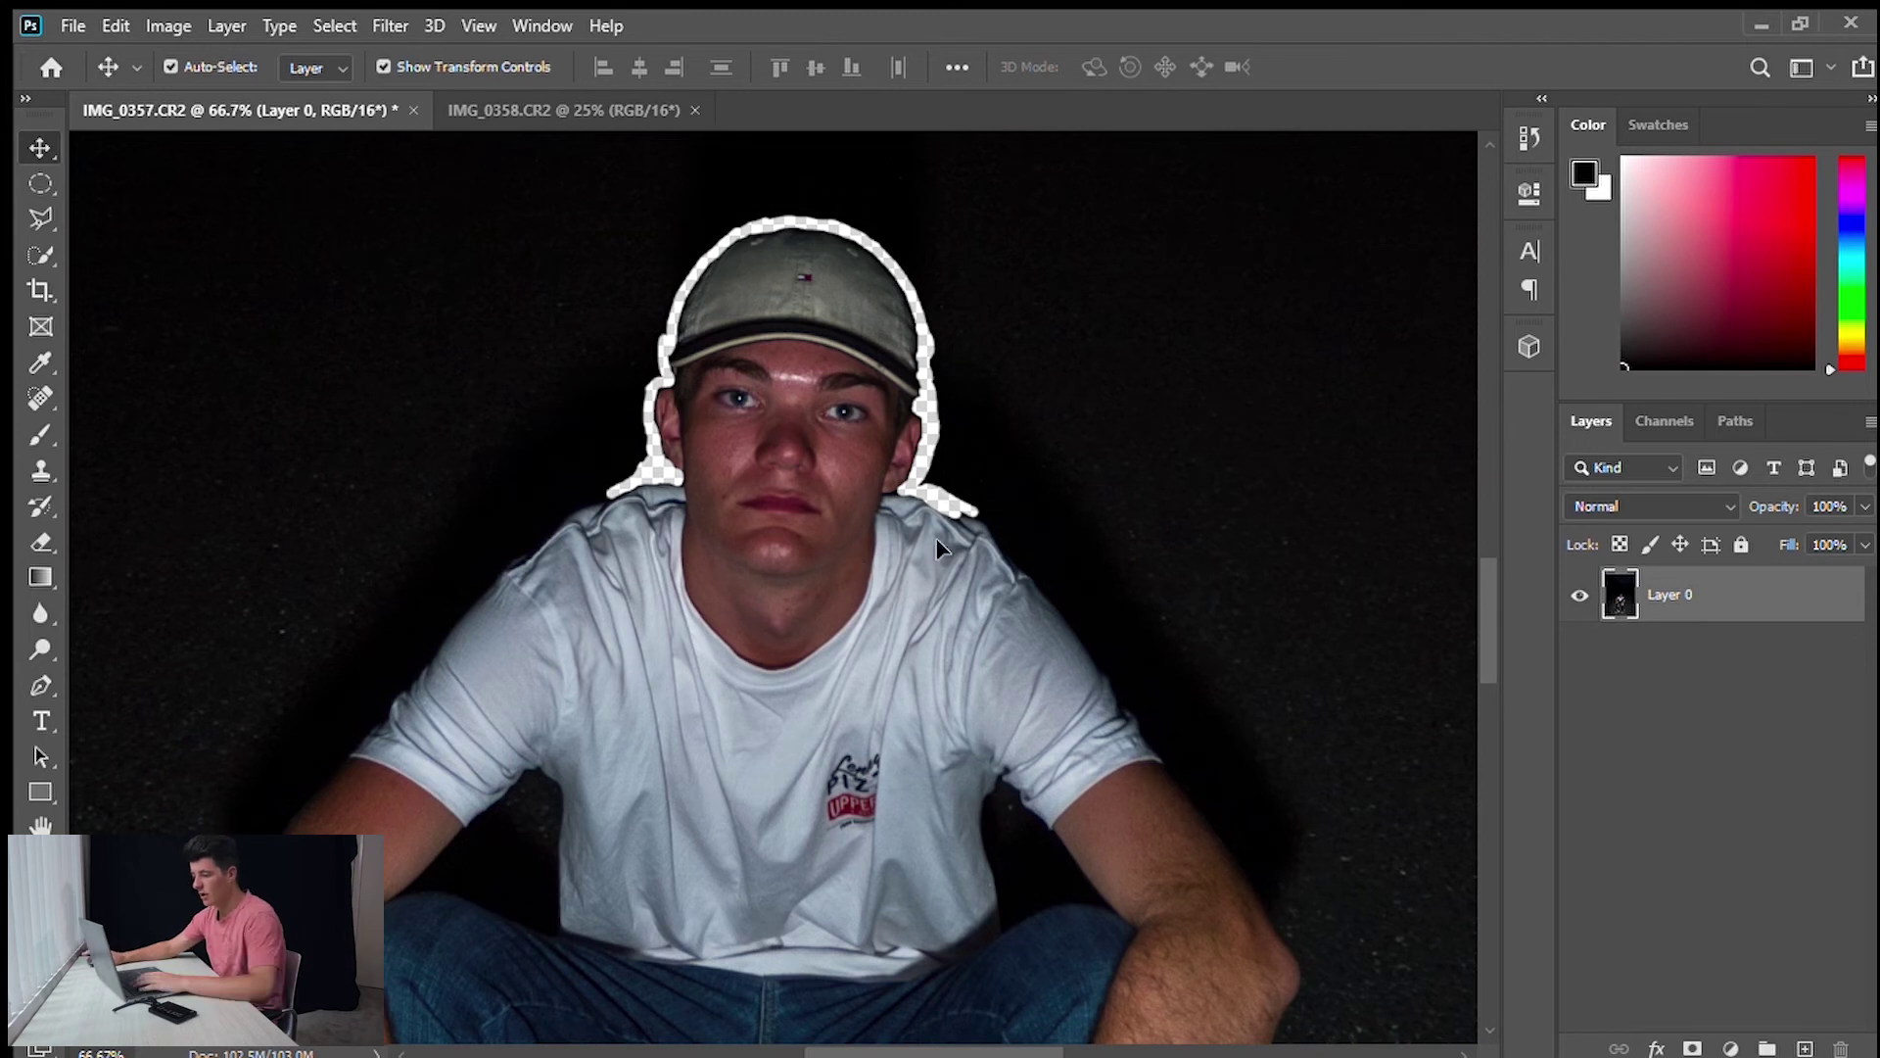
scroll(1126, 568, up, 1)
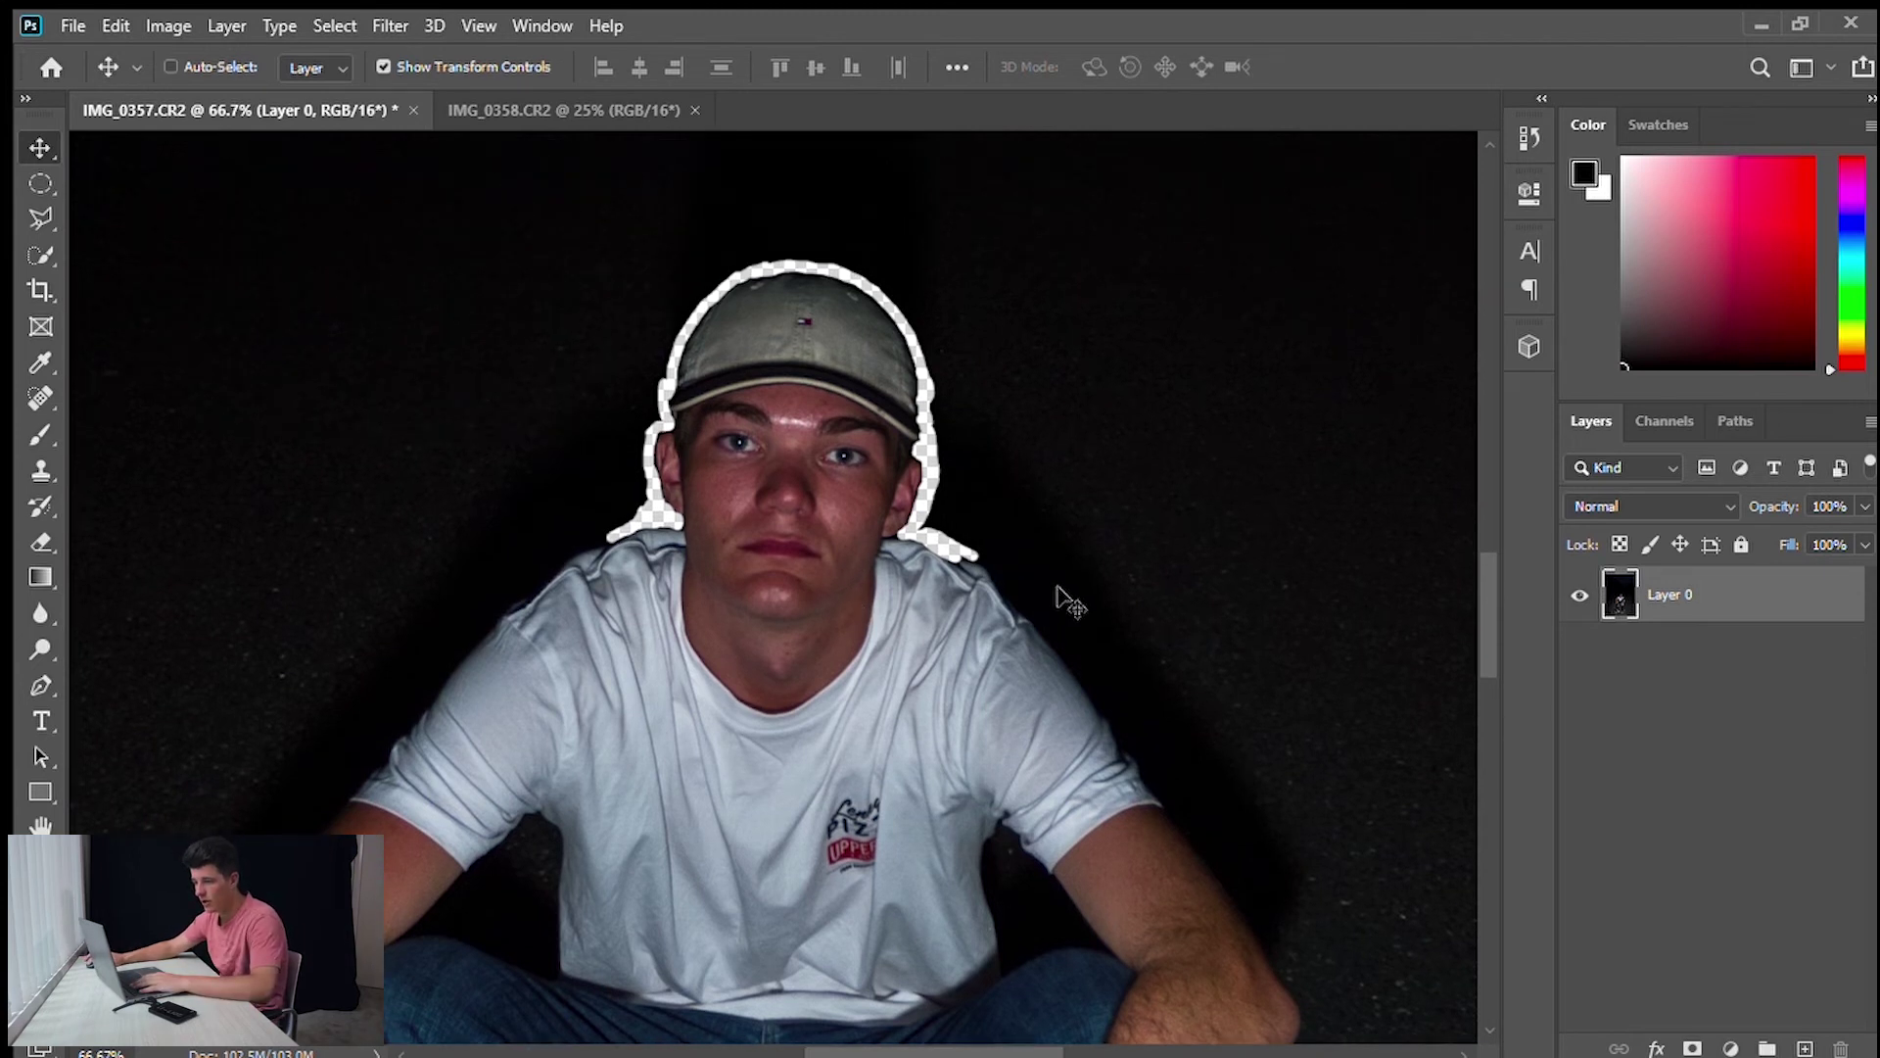
key(ctrl+plus)
scroll(837, 458, up, 1)
click(40, 542)
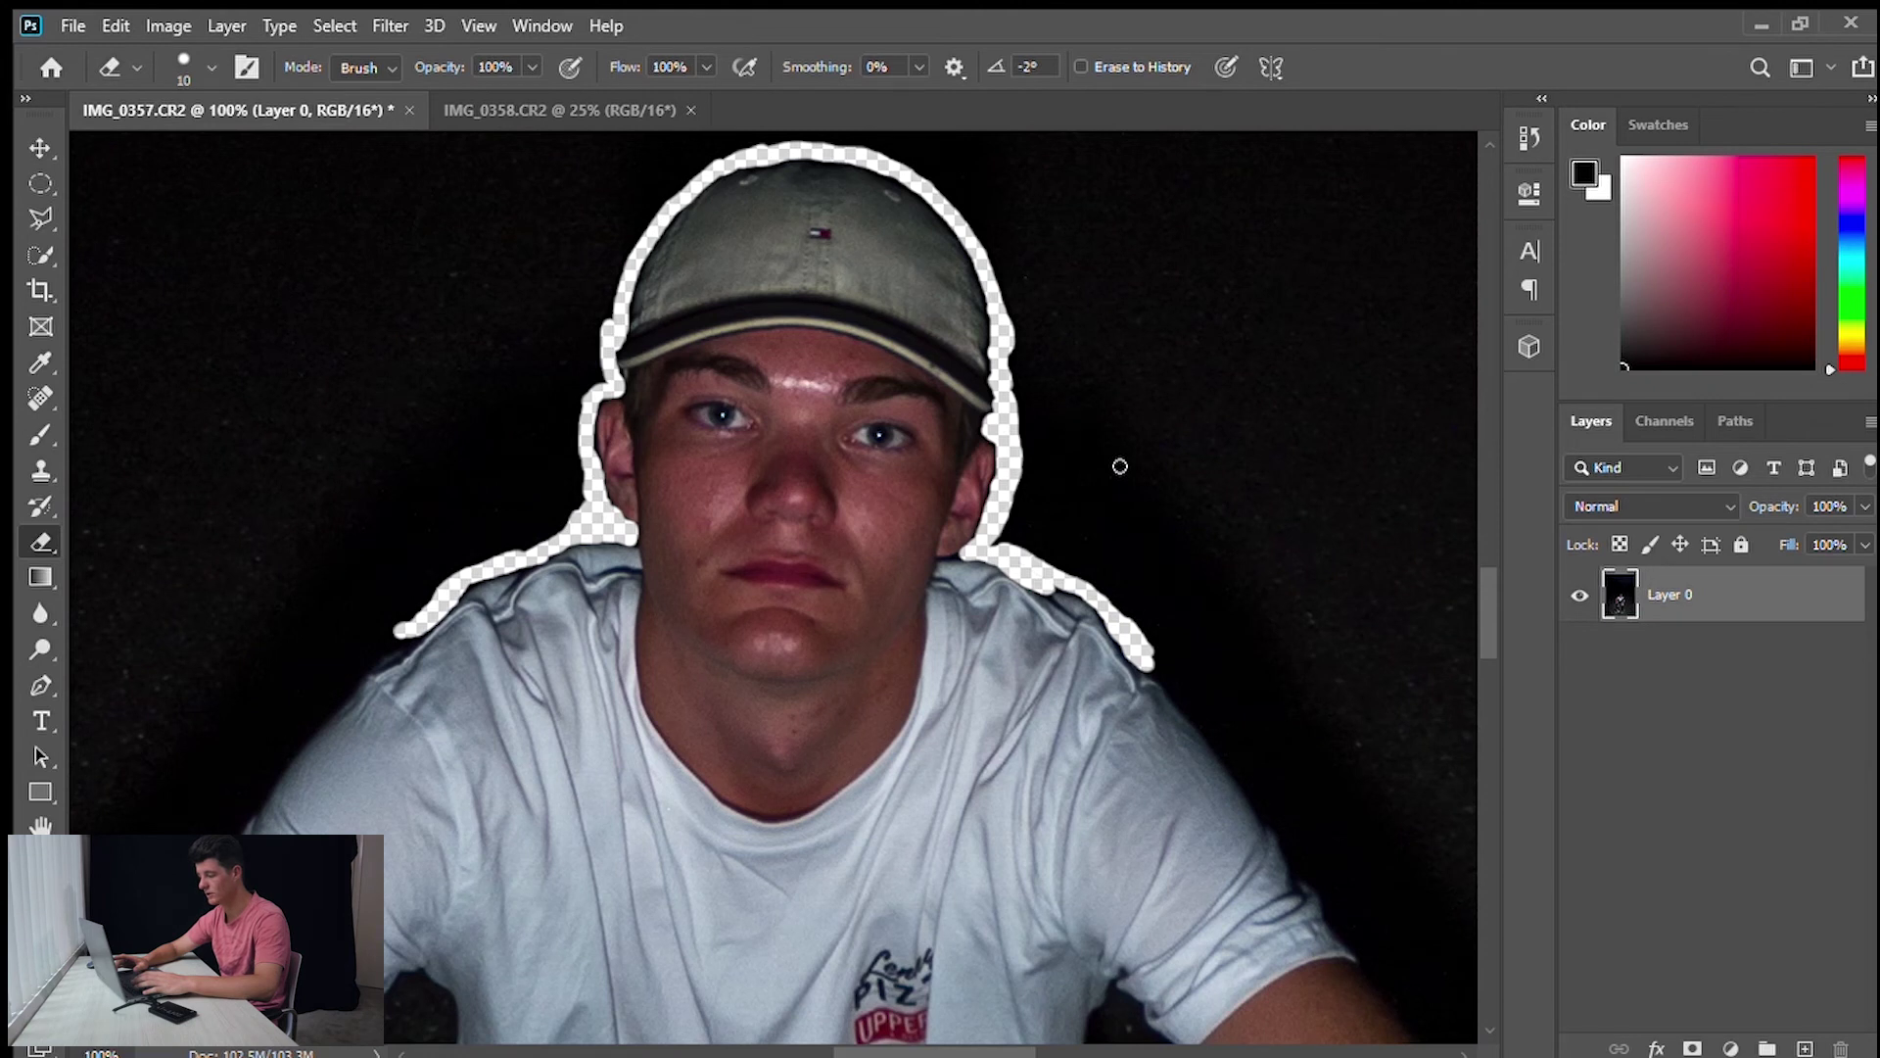
key(ctrl+plus)
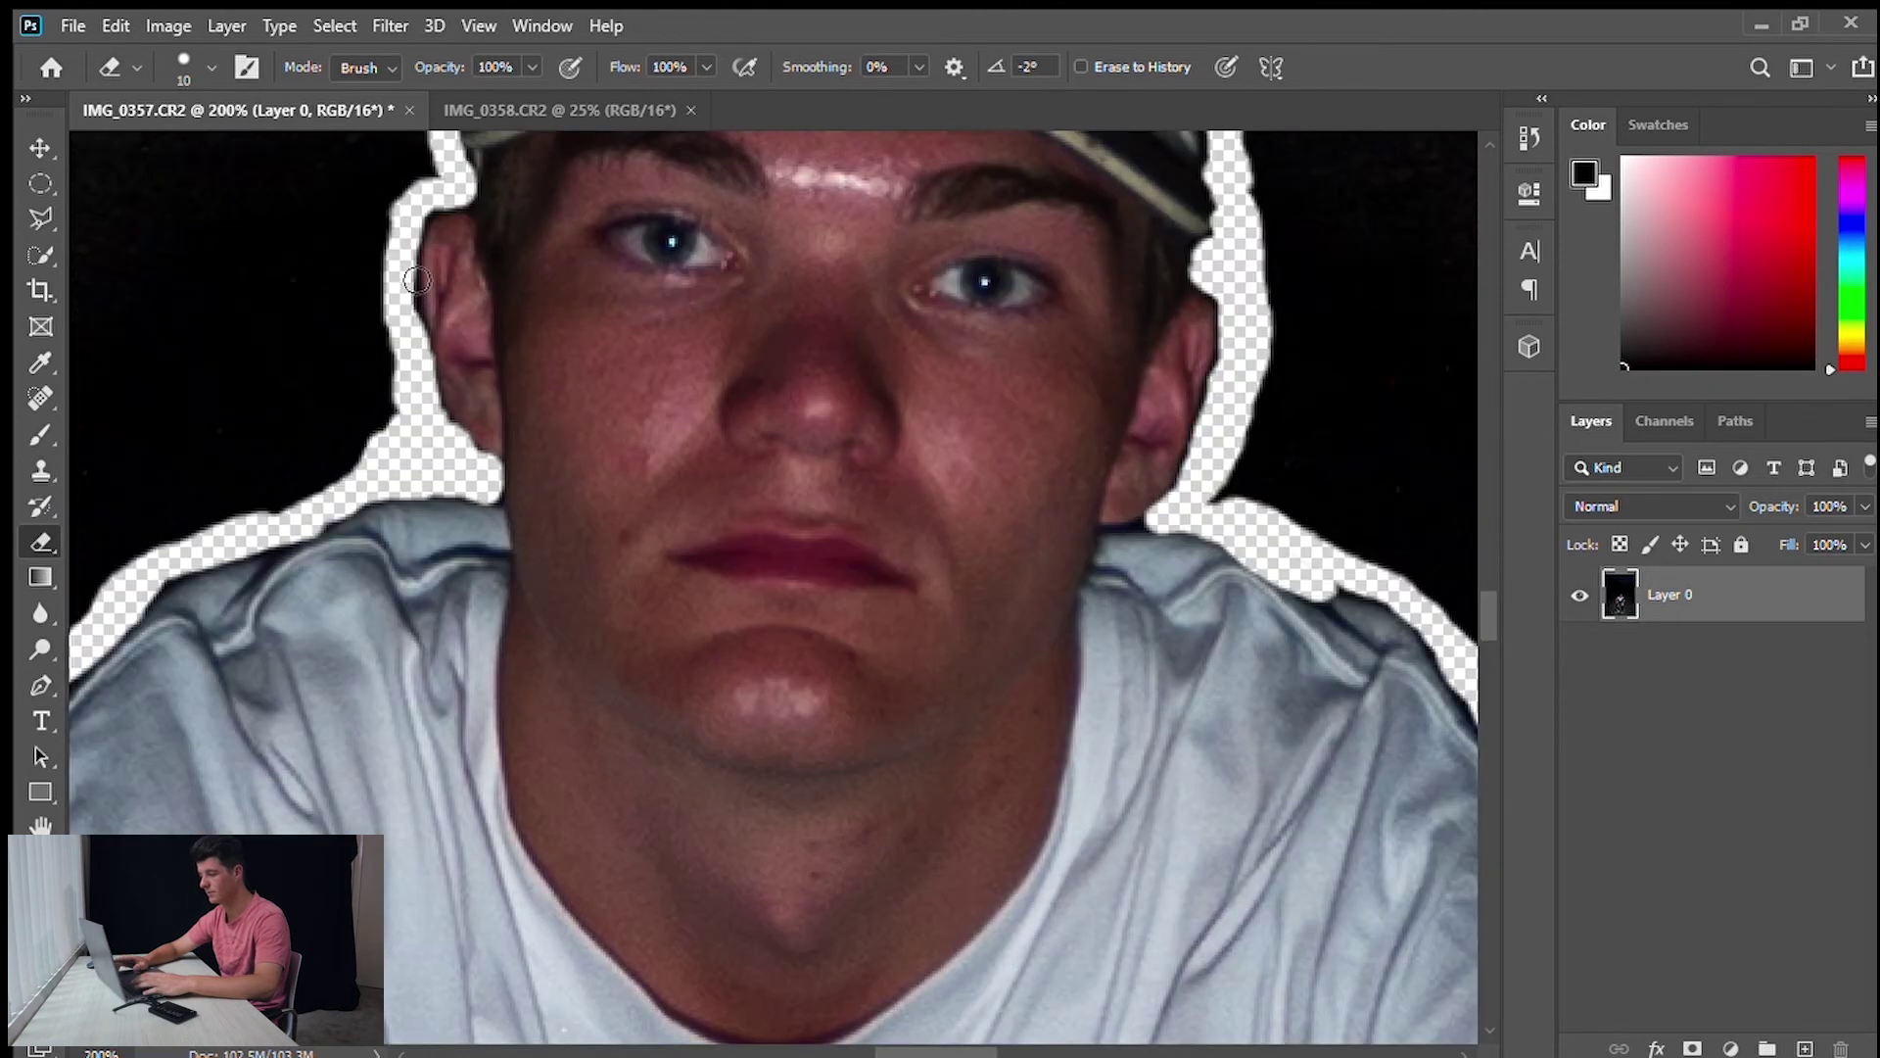
key(ctrl+minus)
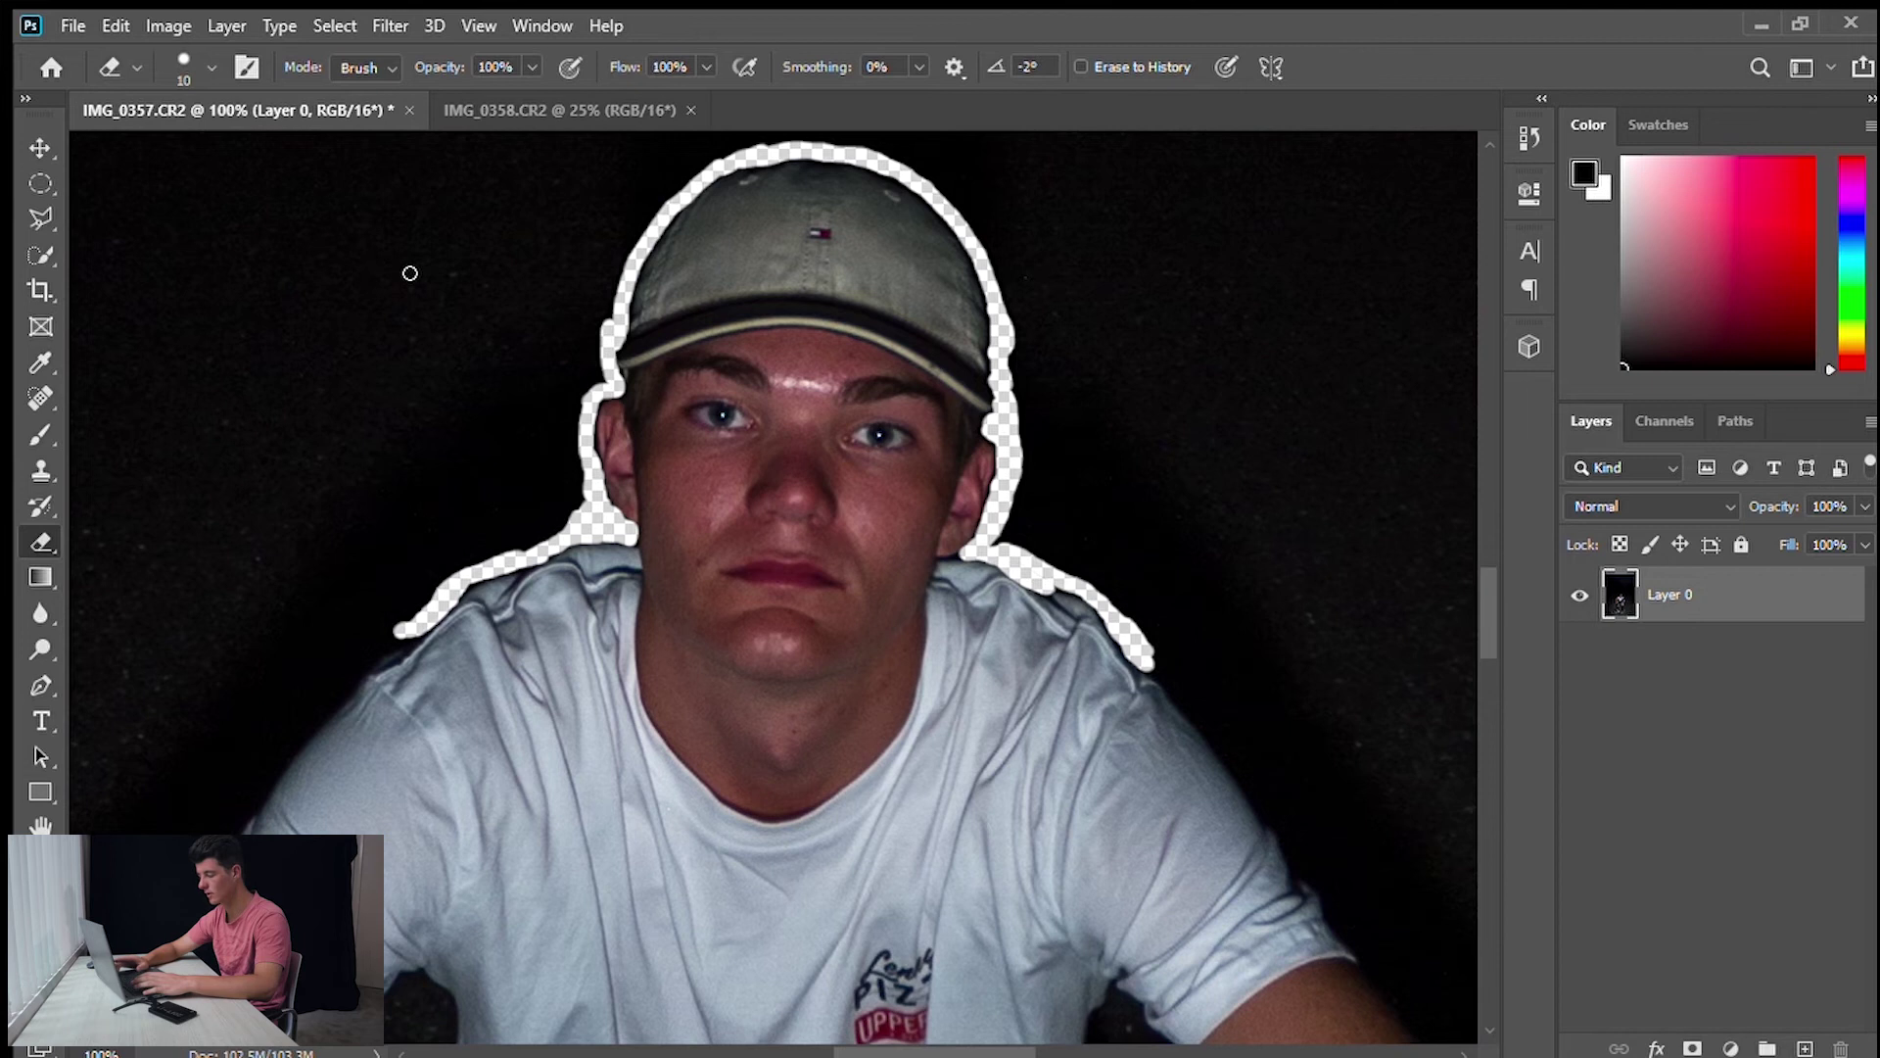
scroll(727, 587, up, 2)
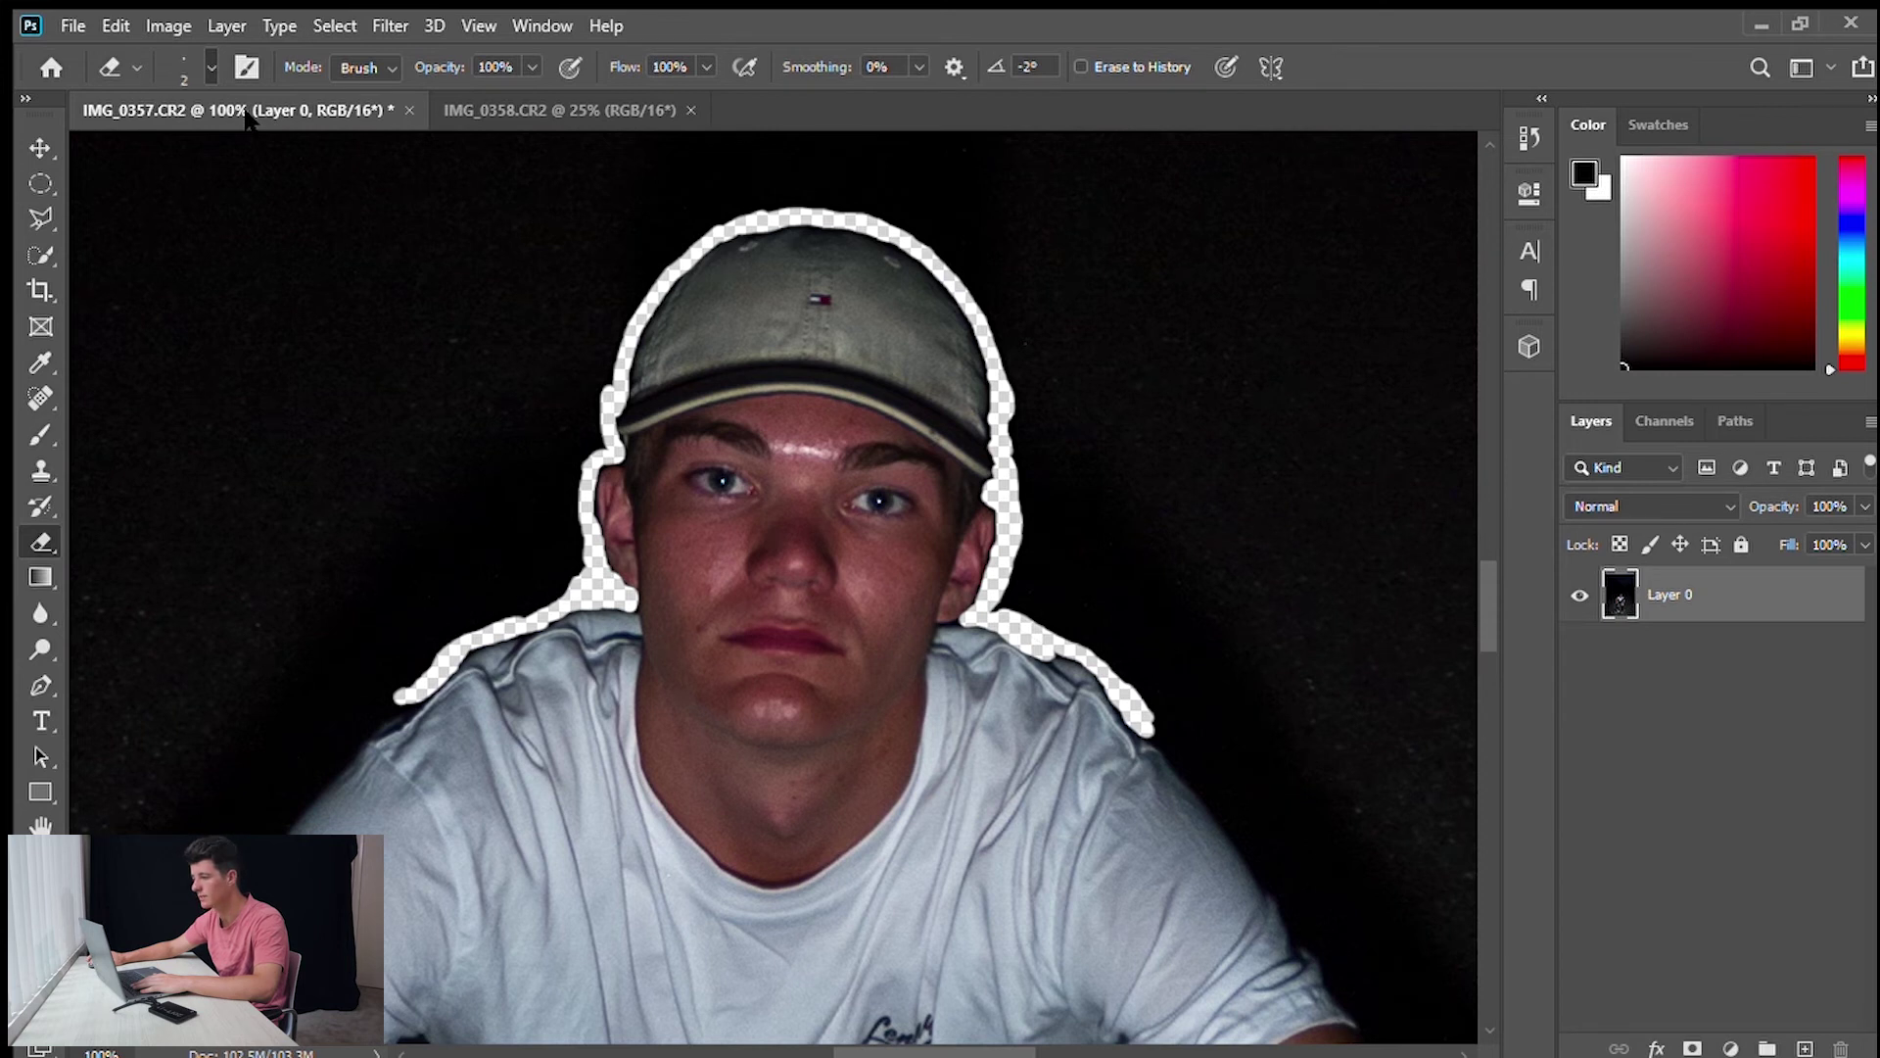
Try erasing a patch of dark background beside the man with a soft 200-pixel Eraser, and undo it.
key(bracketright)
key(bracketright)
key(bracketright)
key(bracketright)
key(bracketright)
key(bracketright)
key(bracketright)
key(bracketright)
key(bracketright)
key(bracketright)
key(bracketright)
key(bracketright)
key(bracketright)
key(bracketright)
key(bracketright)
key(bracketright)
key(bracketright)
key(bracketright)
key(bracketright)
key(bracketright)
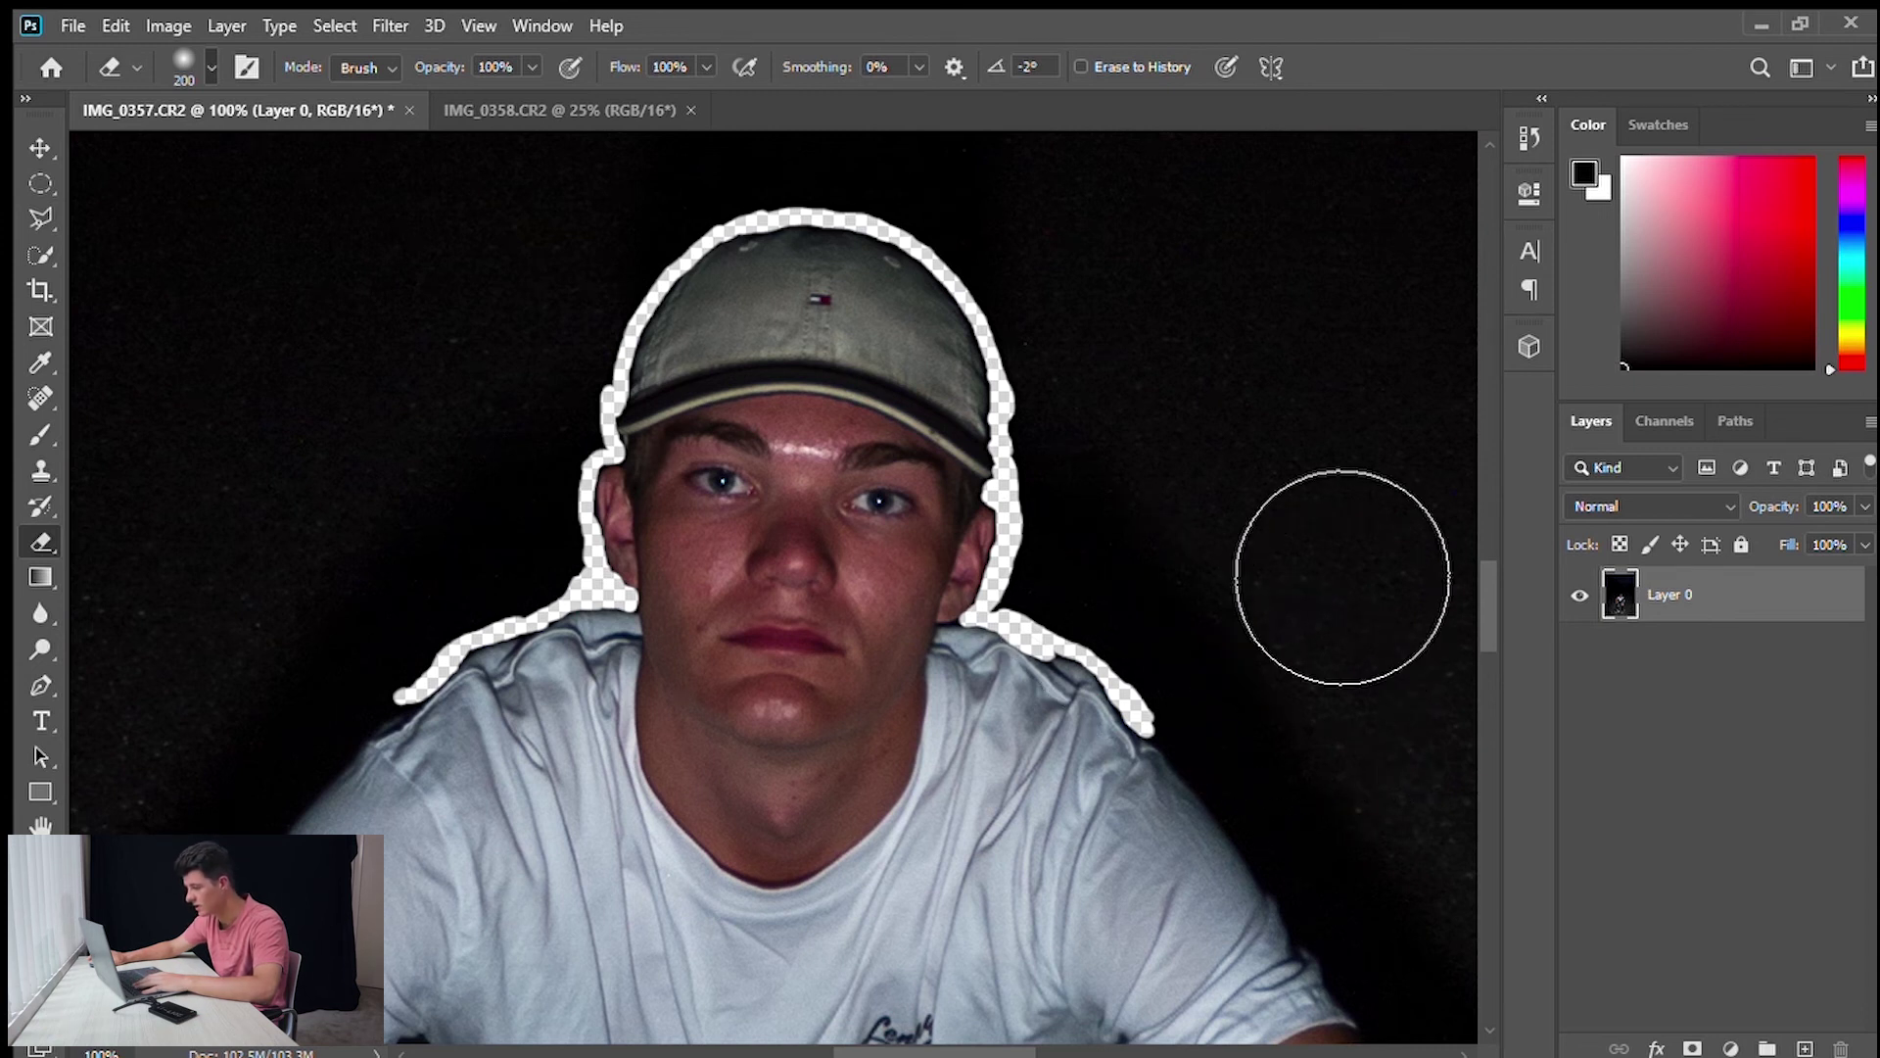
drag(1343, 574, 1397, 673)
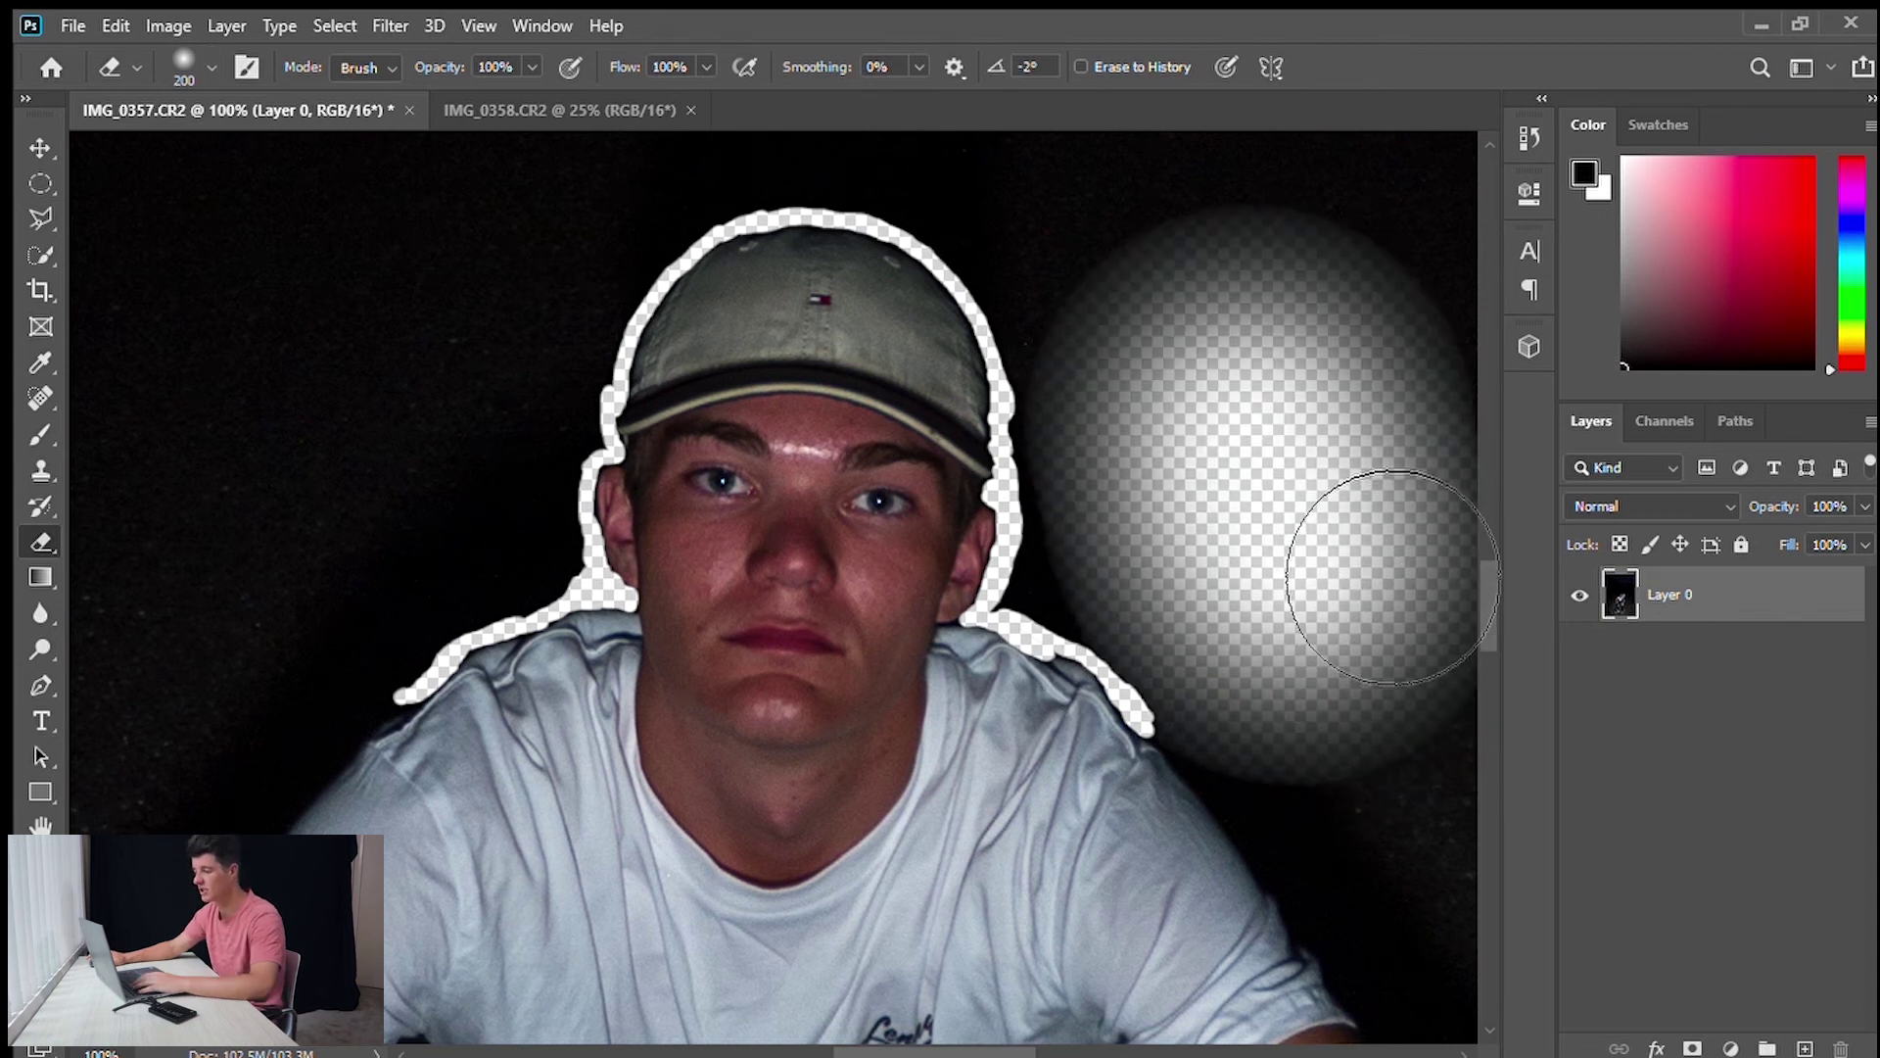
key(ctrl+minus)
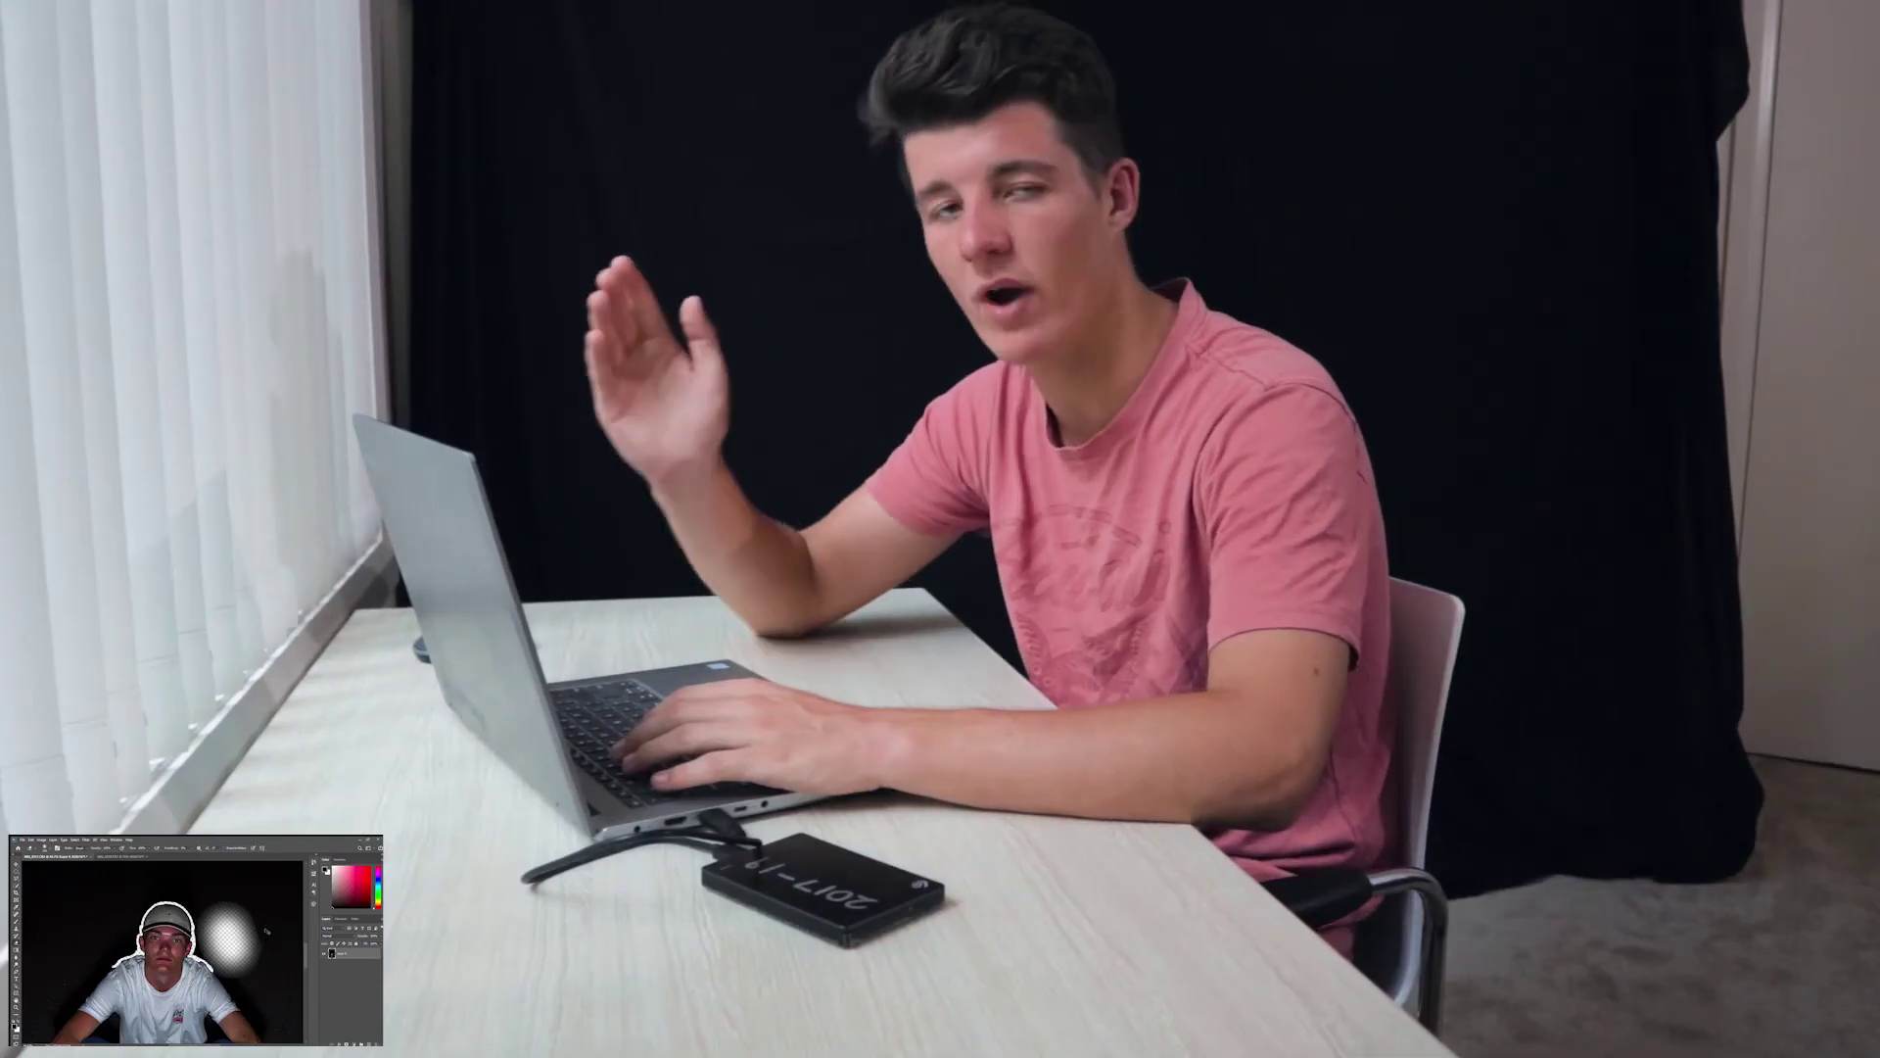
key(ctrl+minus)
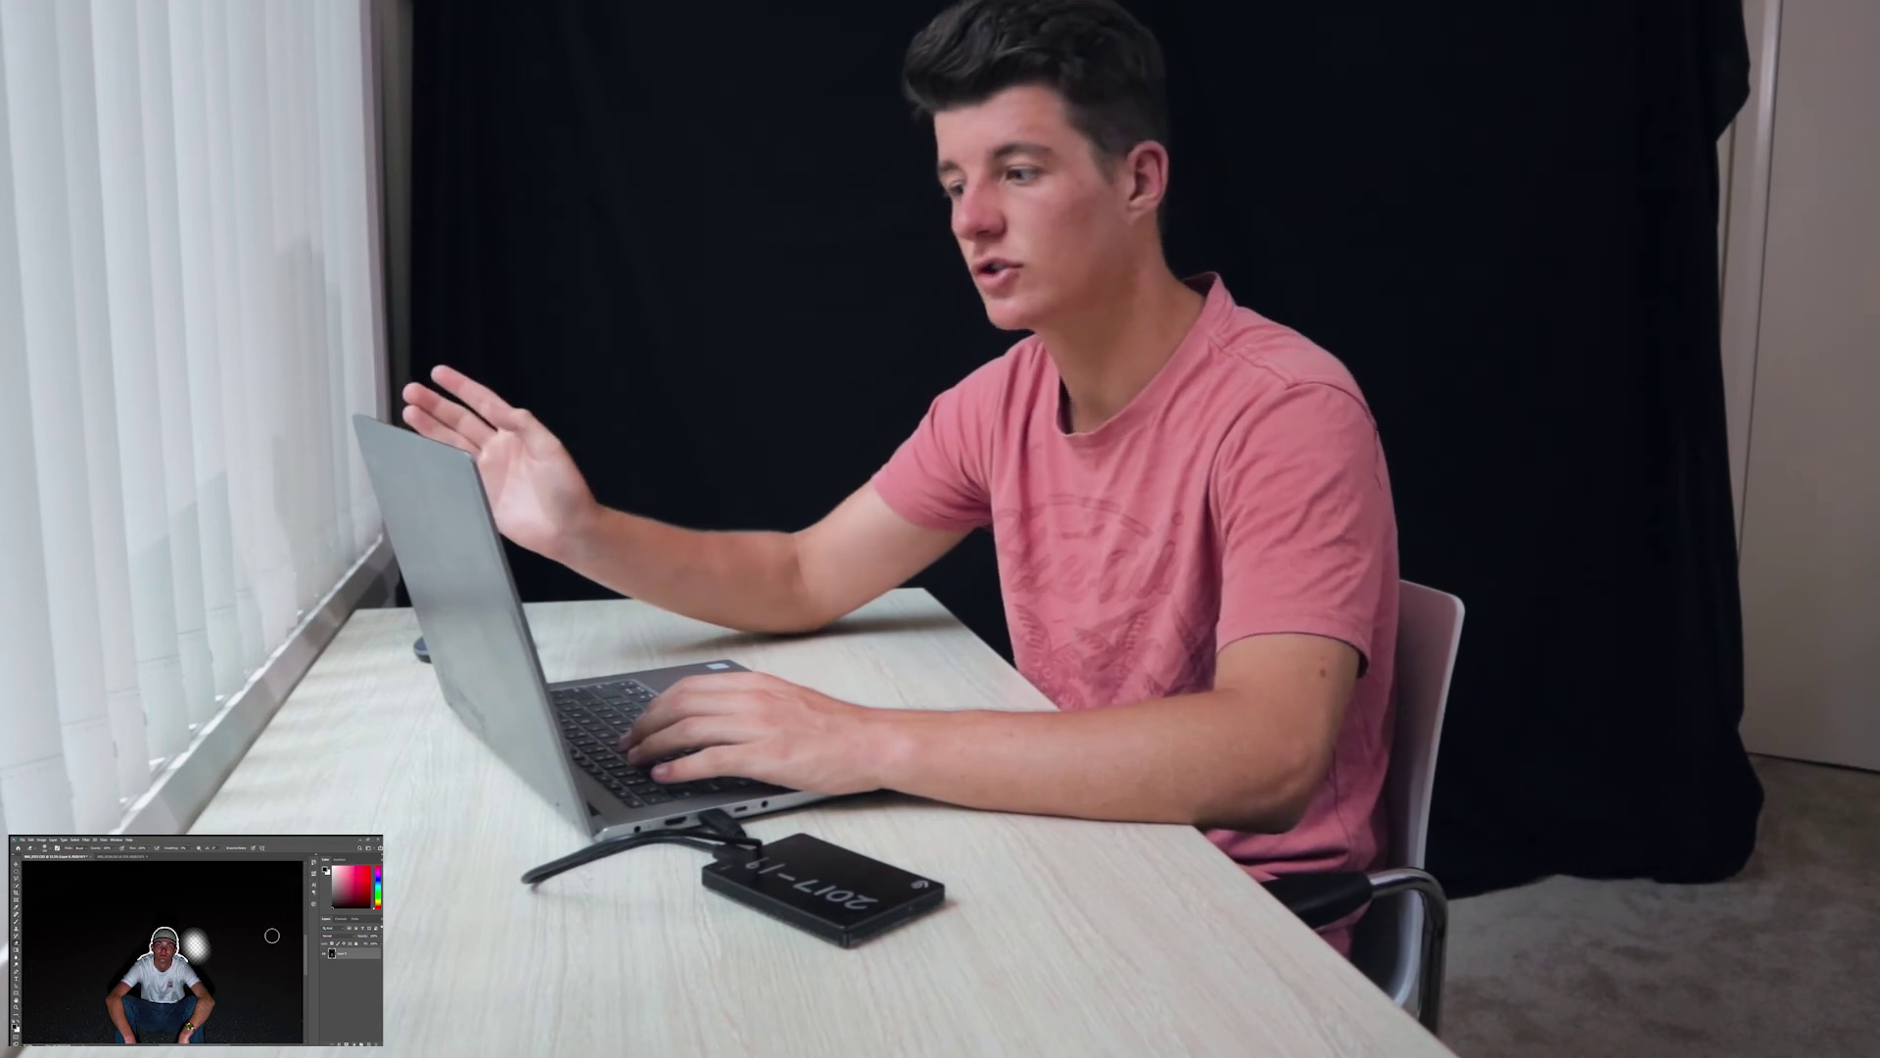
drag(209, 938, 237, 940)
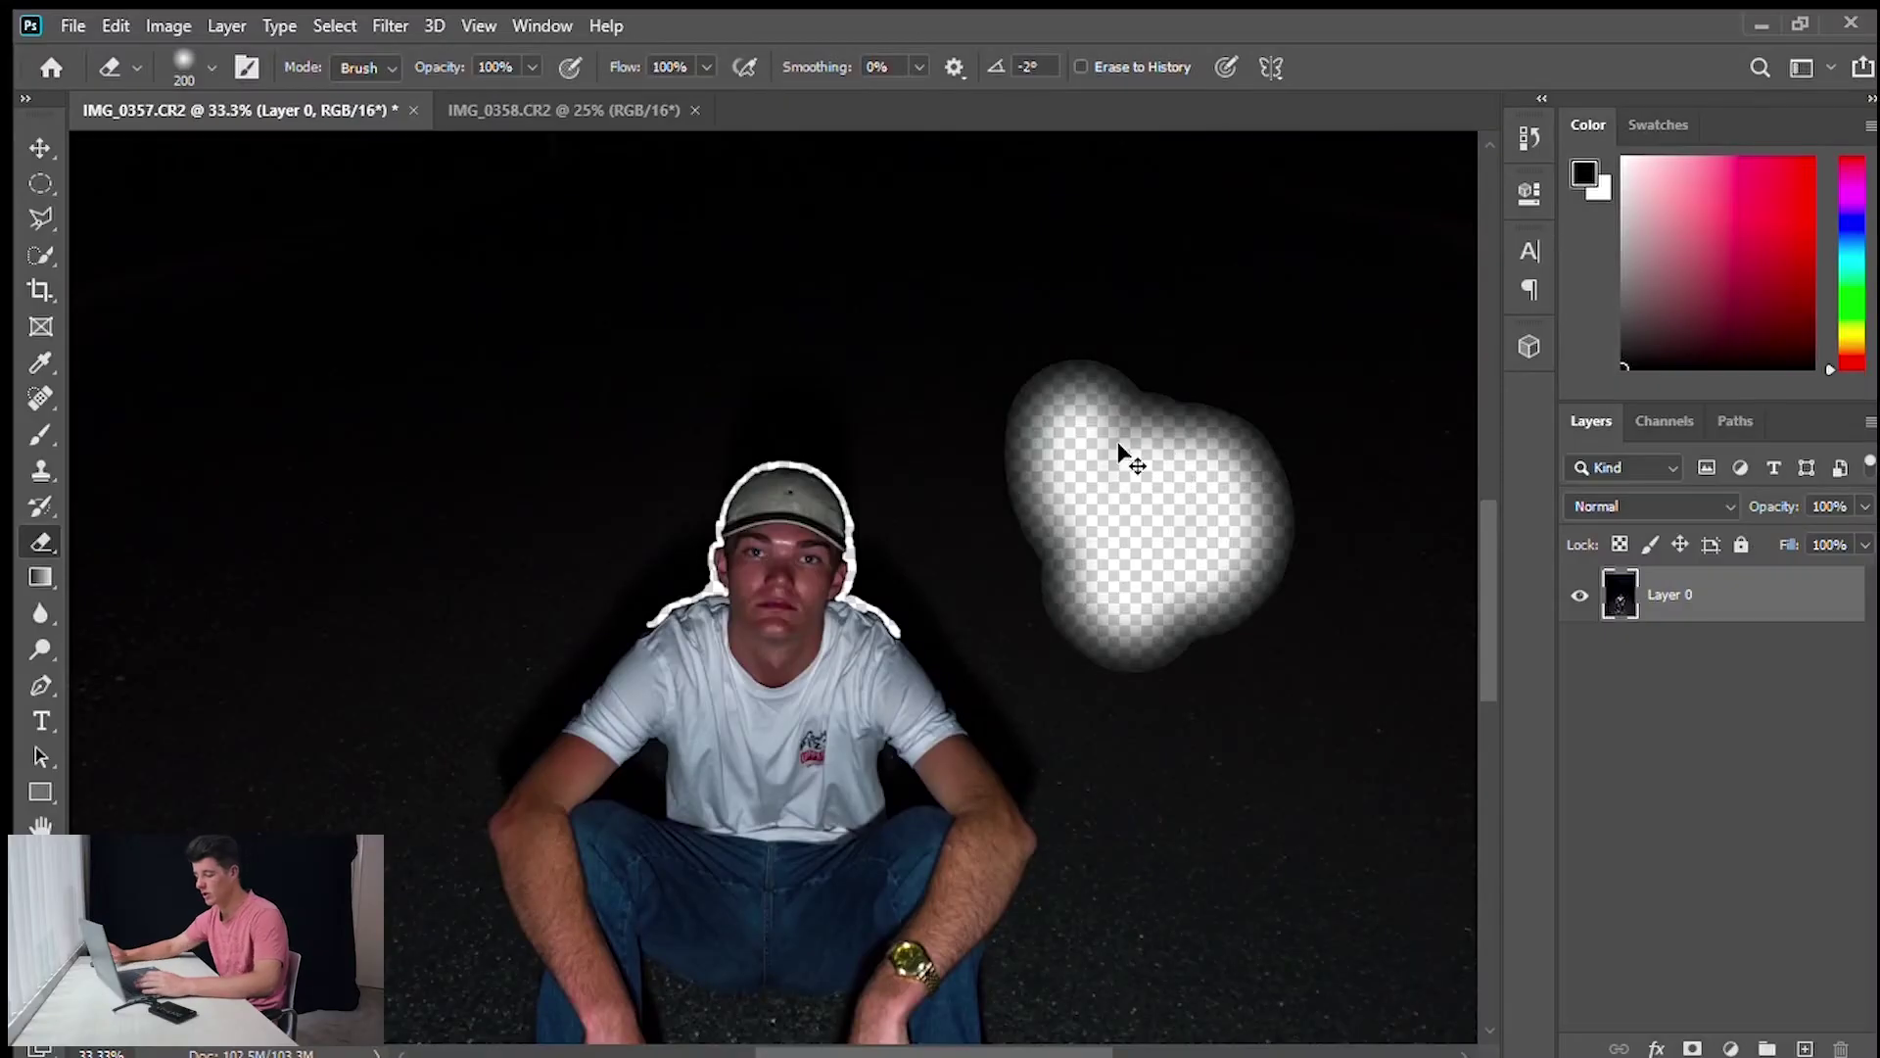
key(ctrl+z)
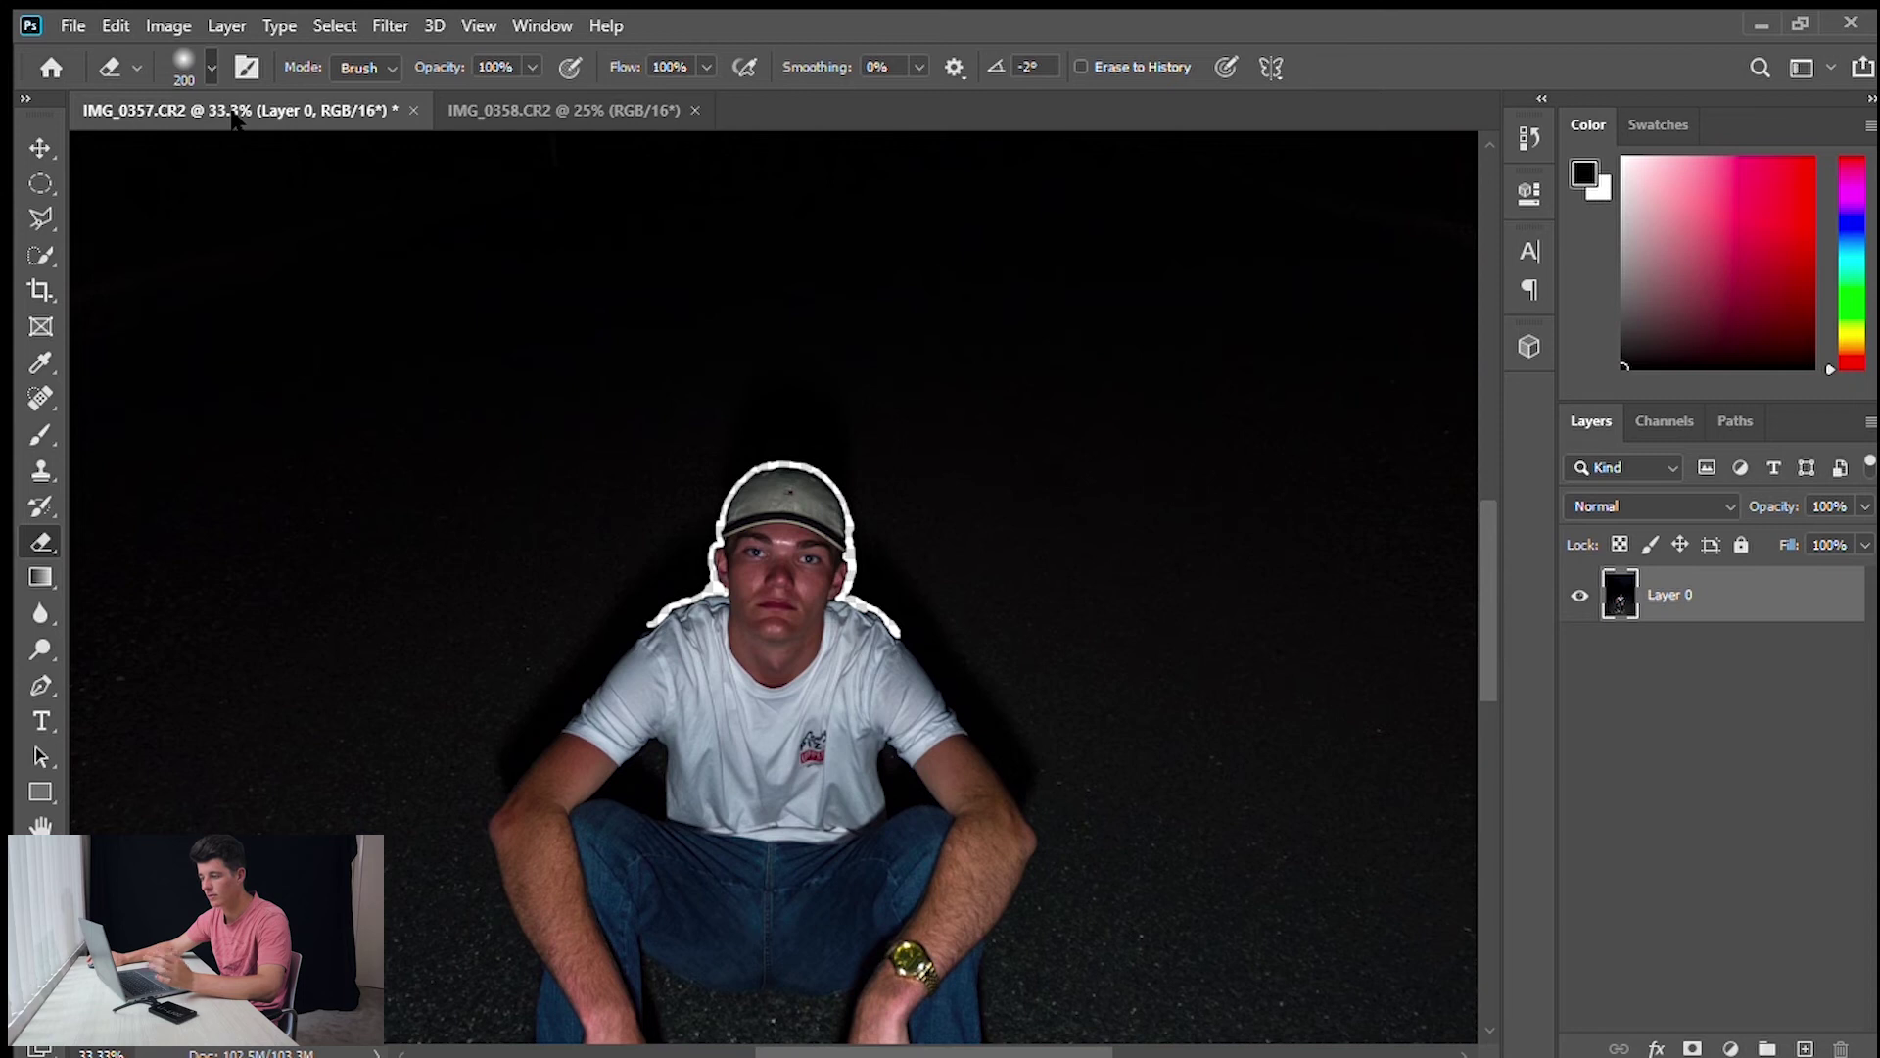
Erase a strip of background from the shoulder to the photo's right edge with a hard 50-pixel Eraser.
key(bracketleft)
key(bracketleft)
key(bracketleft)
key(bracketleft)
key(bracketleft)
key(bracketleft)
key(bracketleft)
key(bracketleft)
key(bracketleft)
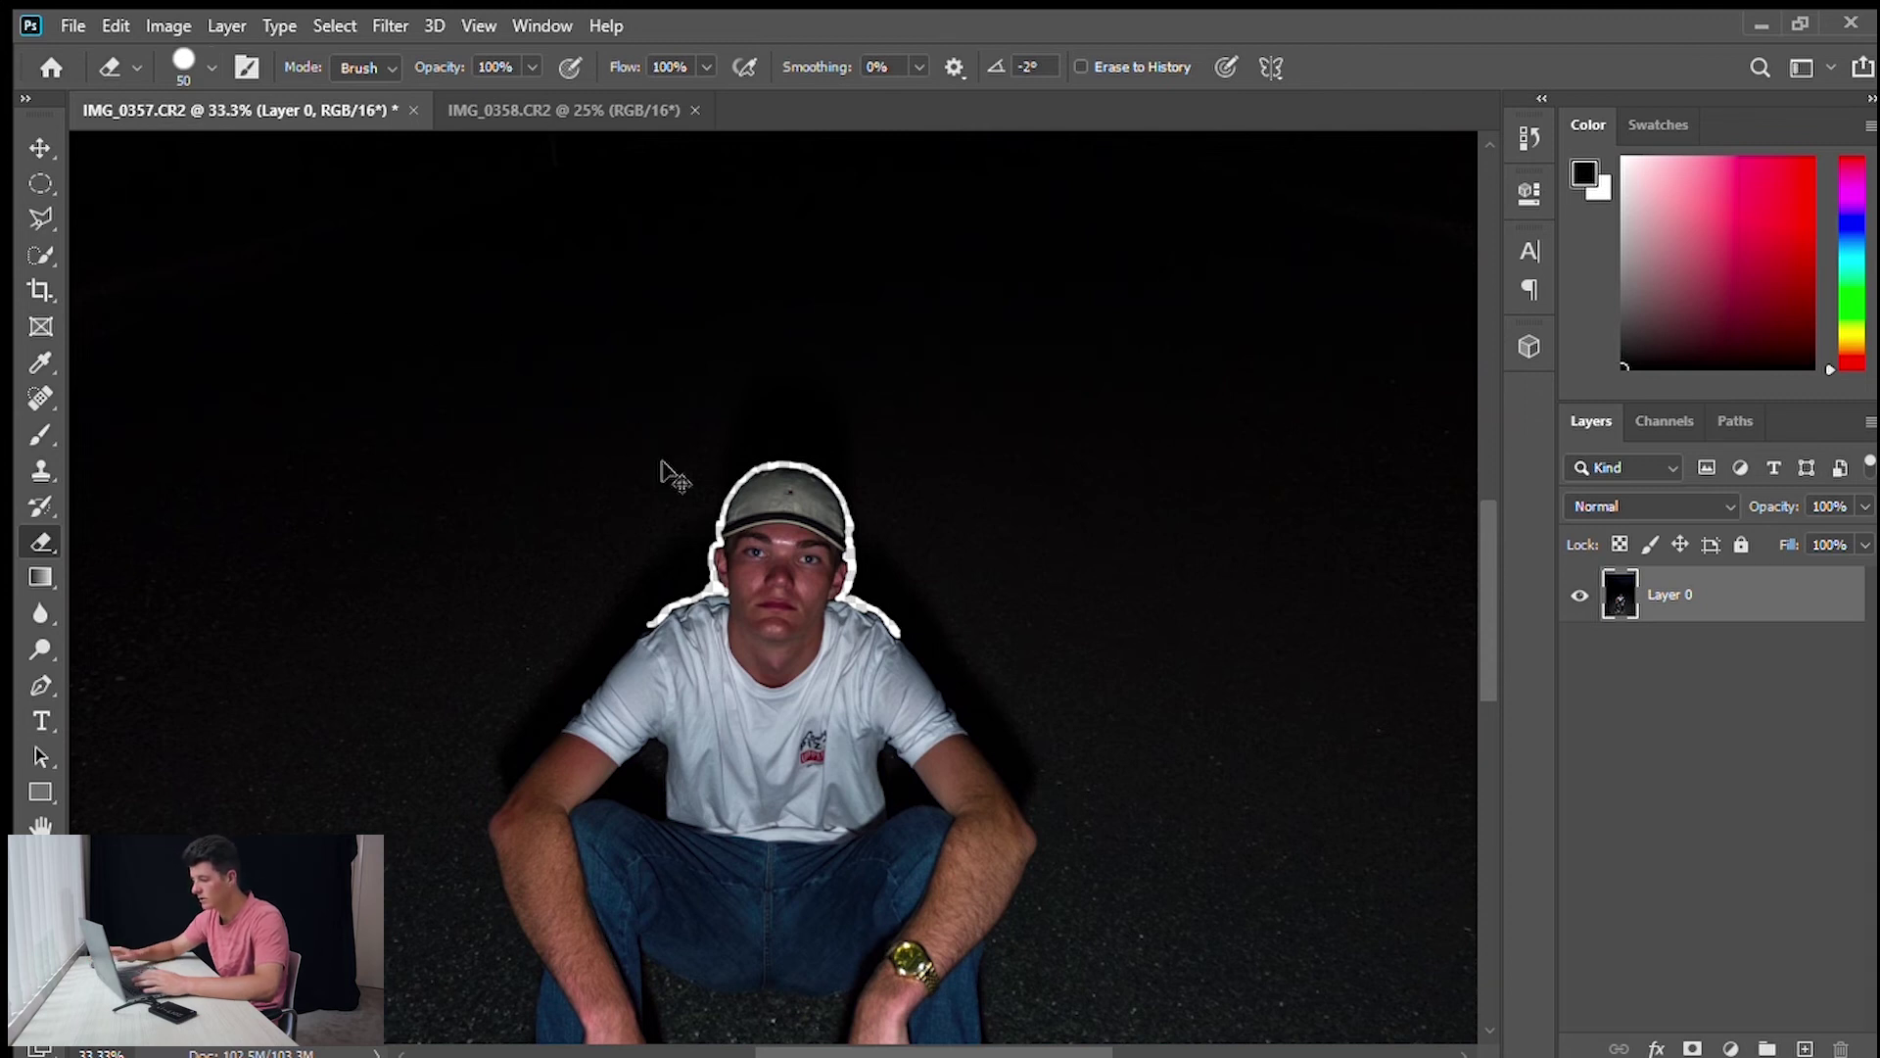
key(ctrl+plus)
key(ctrl+plus)
key(ctrl+plus)
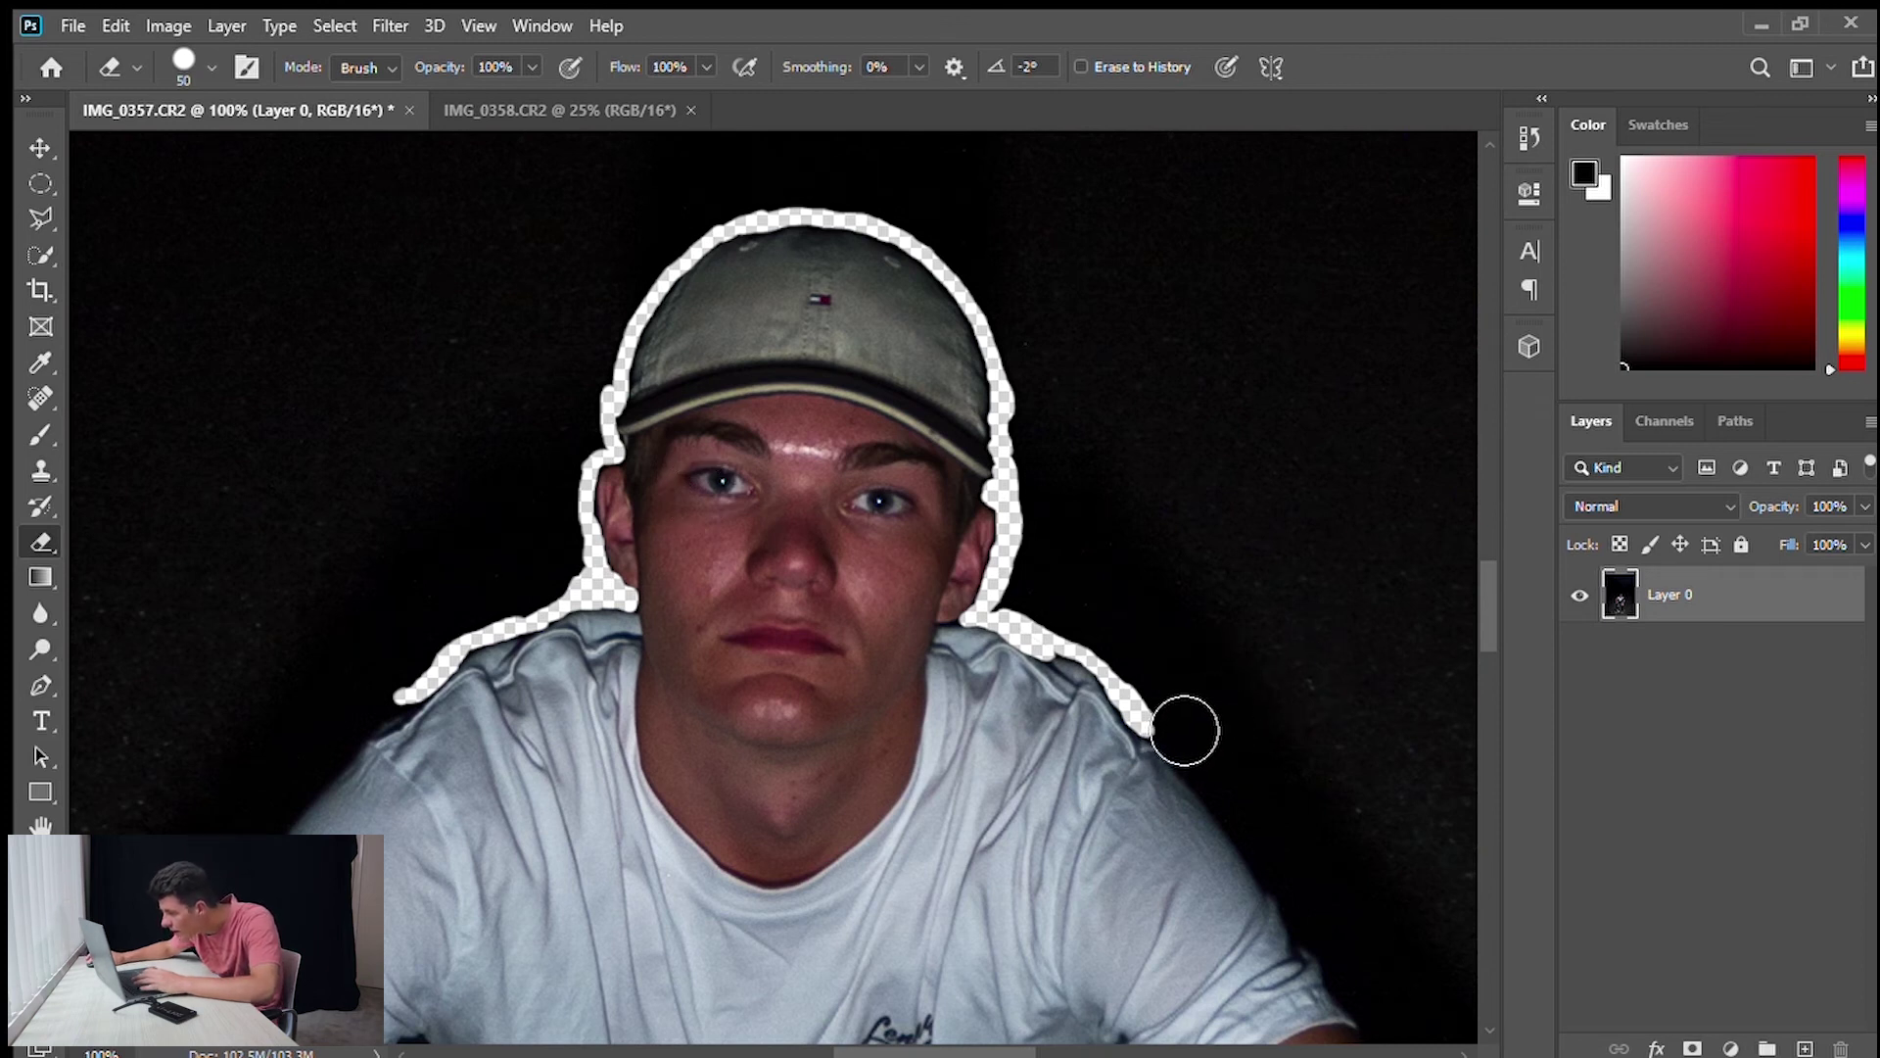
drag(1185, 729, 1544, 420)
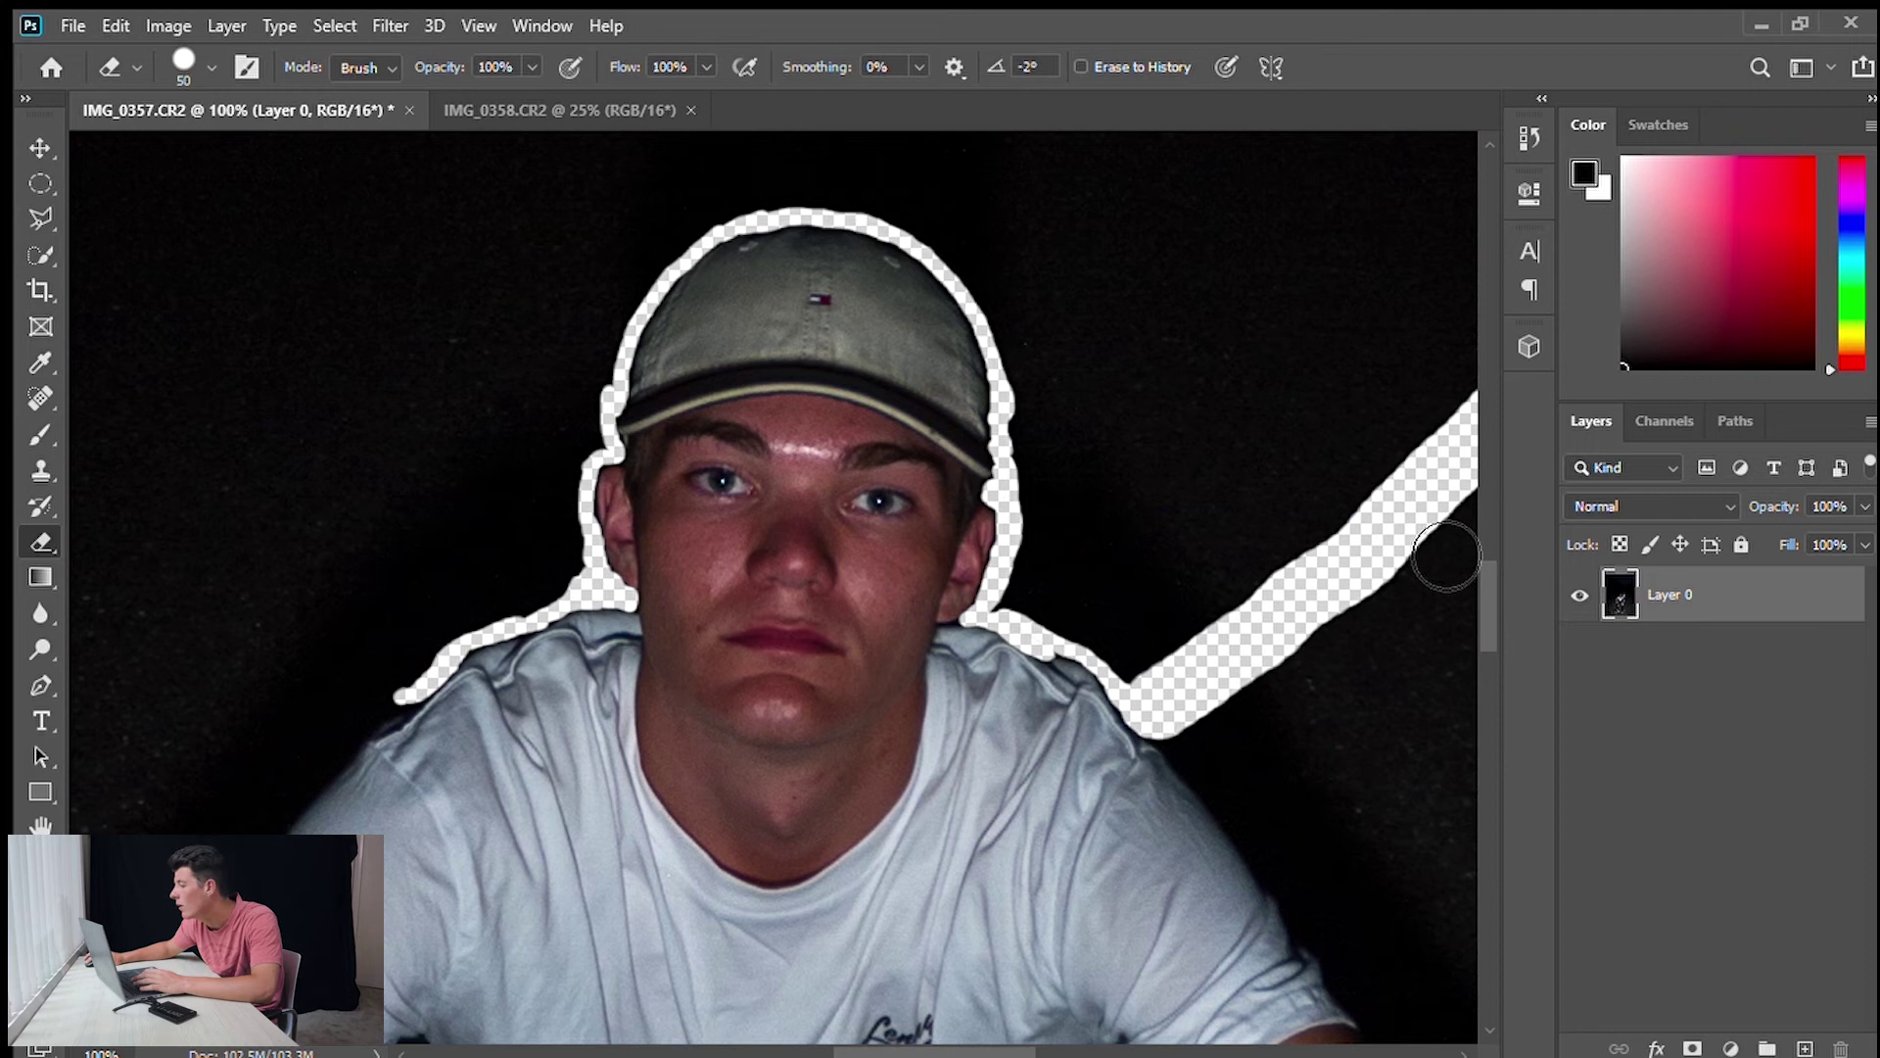
key(ctrl+minus)
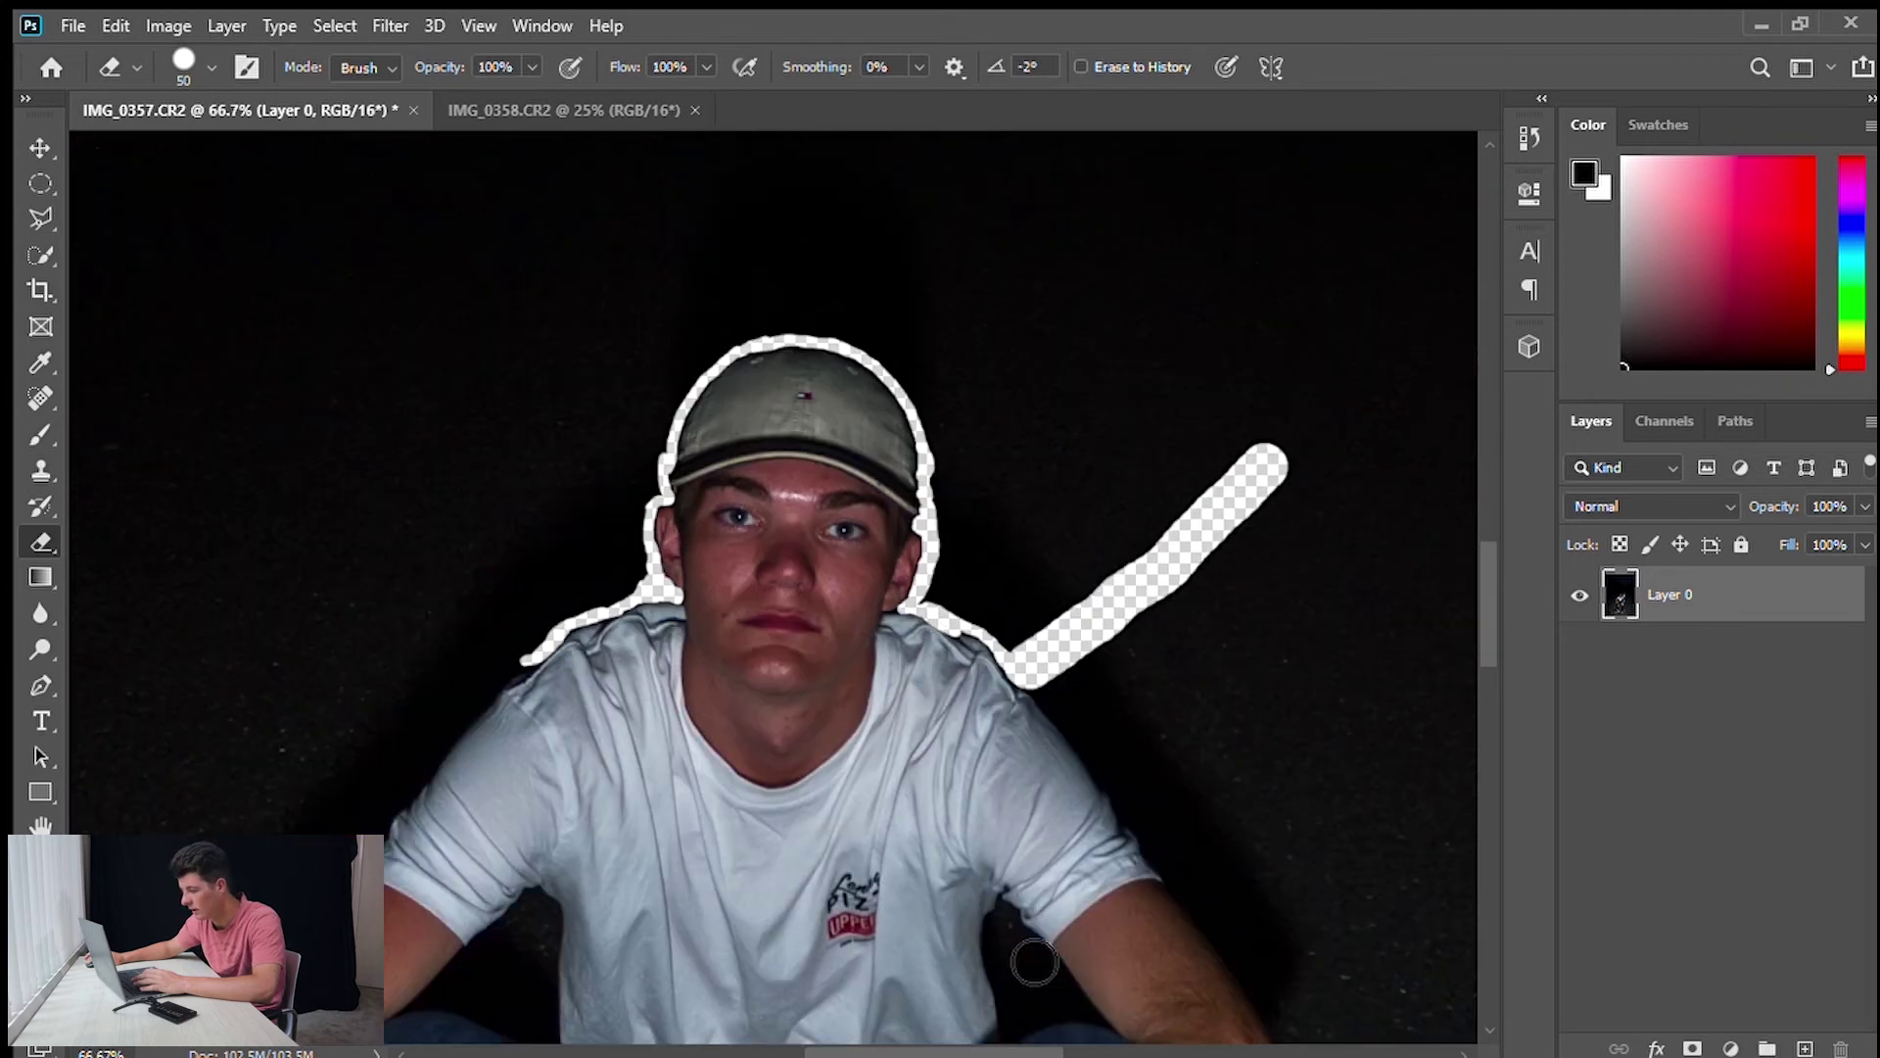
drag(969, 1050, 1097, 1050)
mouse_move(685, 492)
mouse_down()
mouse_move(865, 389)
mouse_move(1355, 188)
mouse_up()
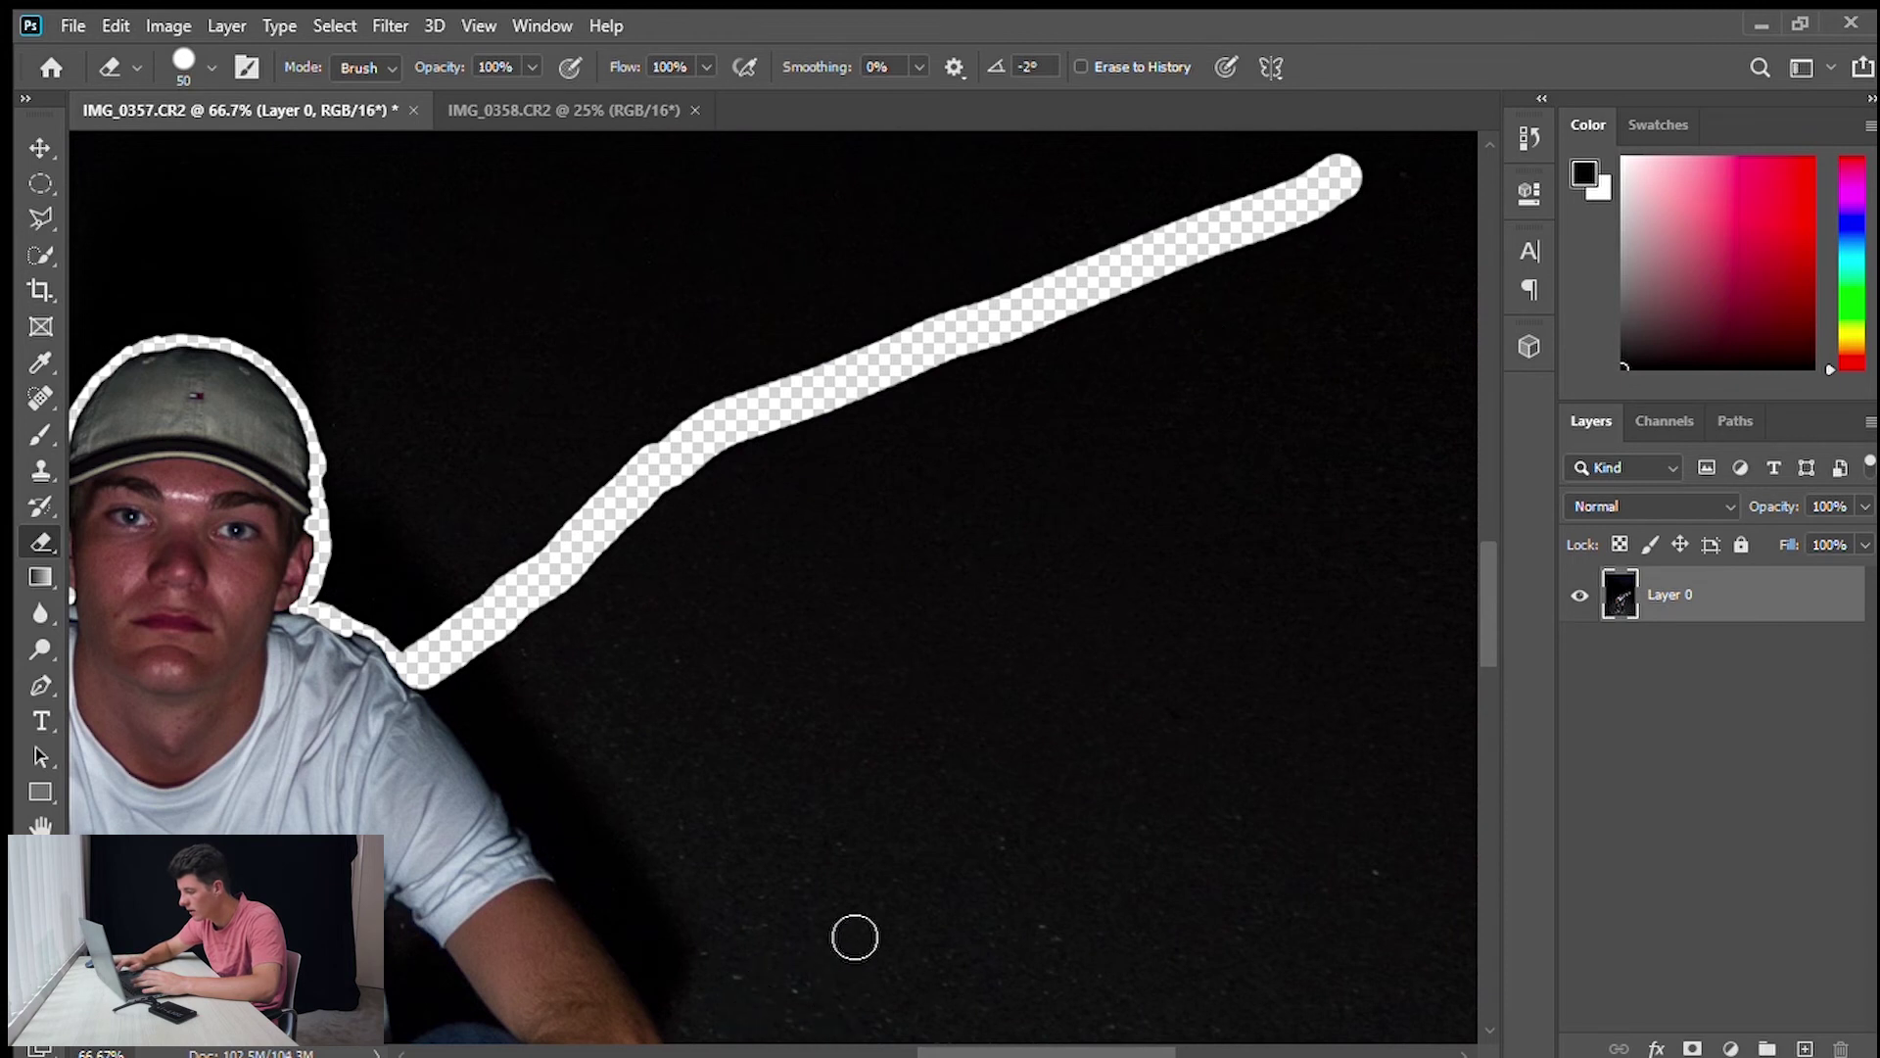
key(ctrl+minus)
key(ctrl+minus)
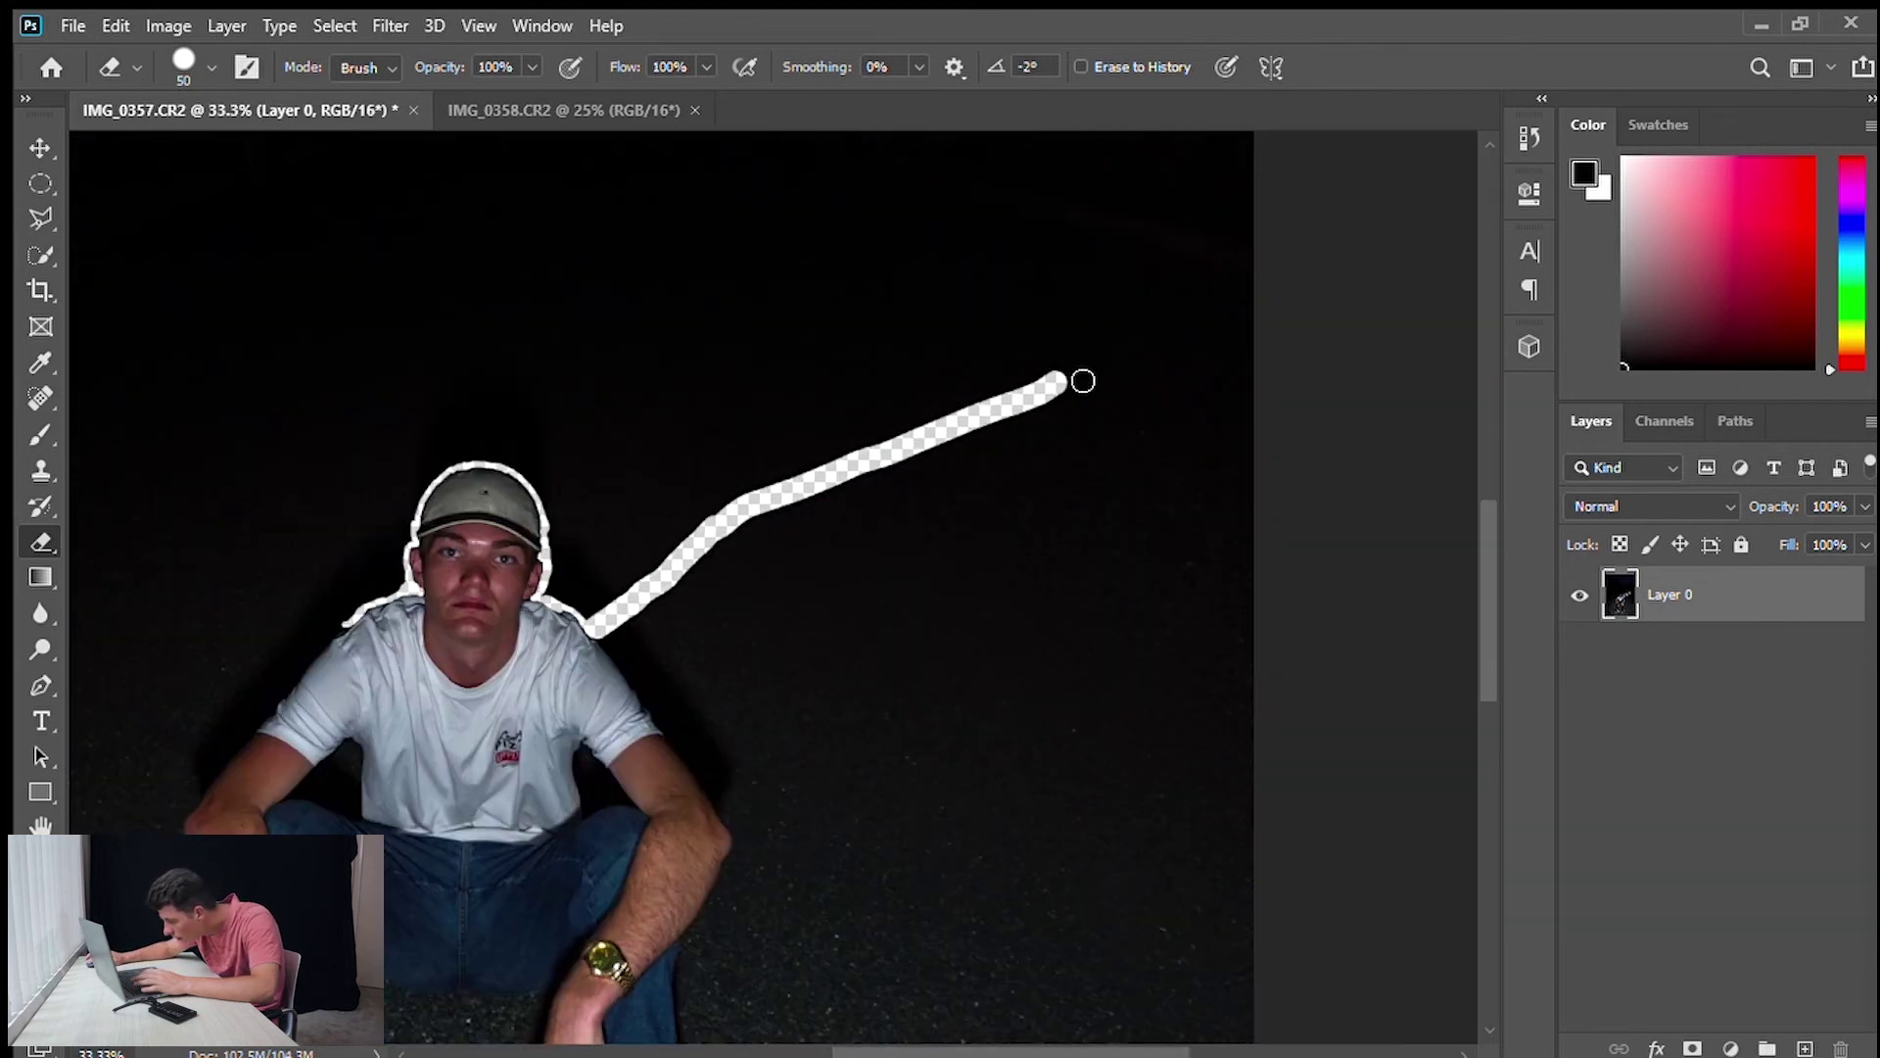
drag(1056, 382, 1333, 321)
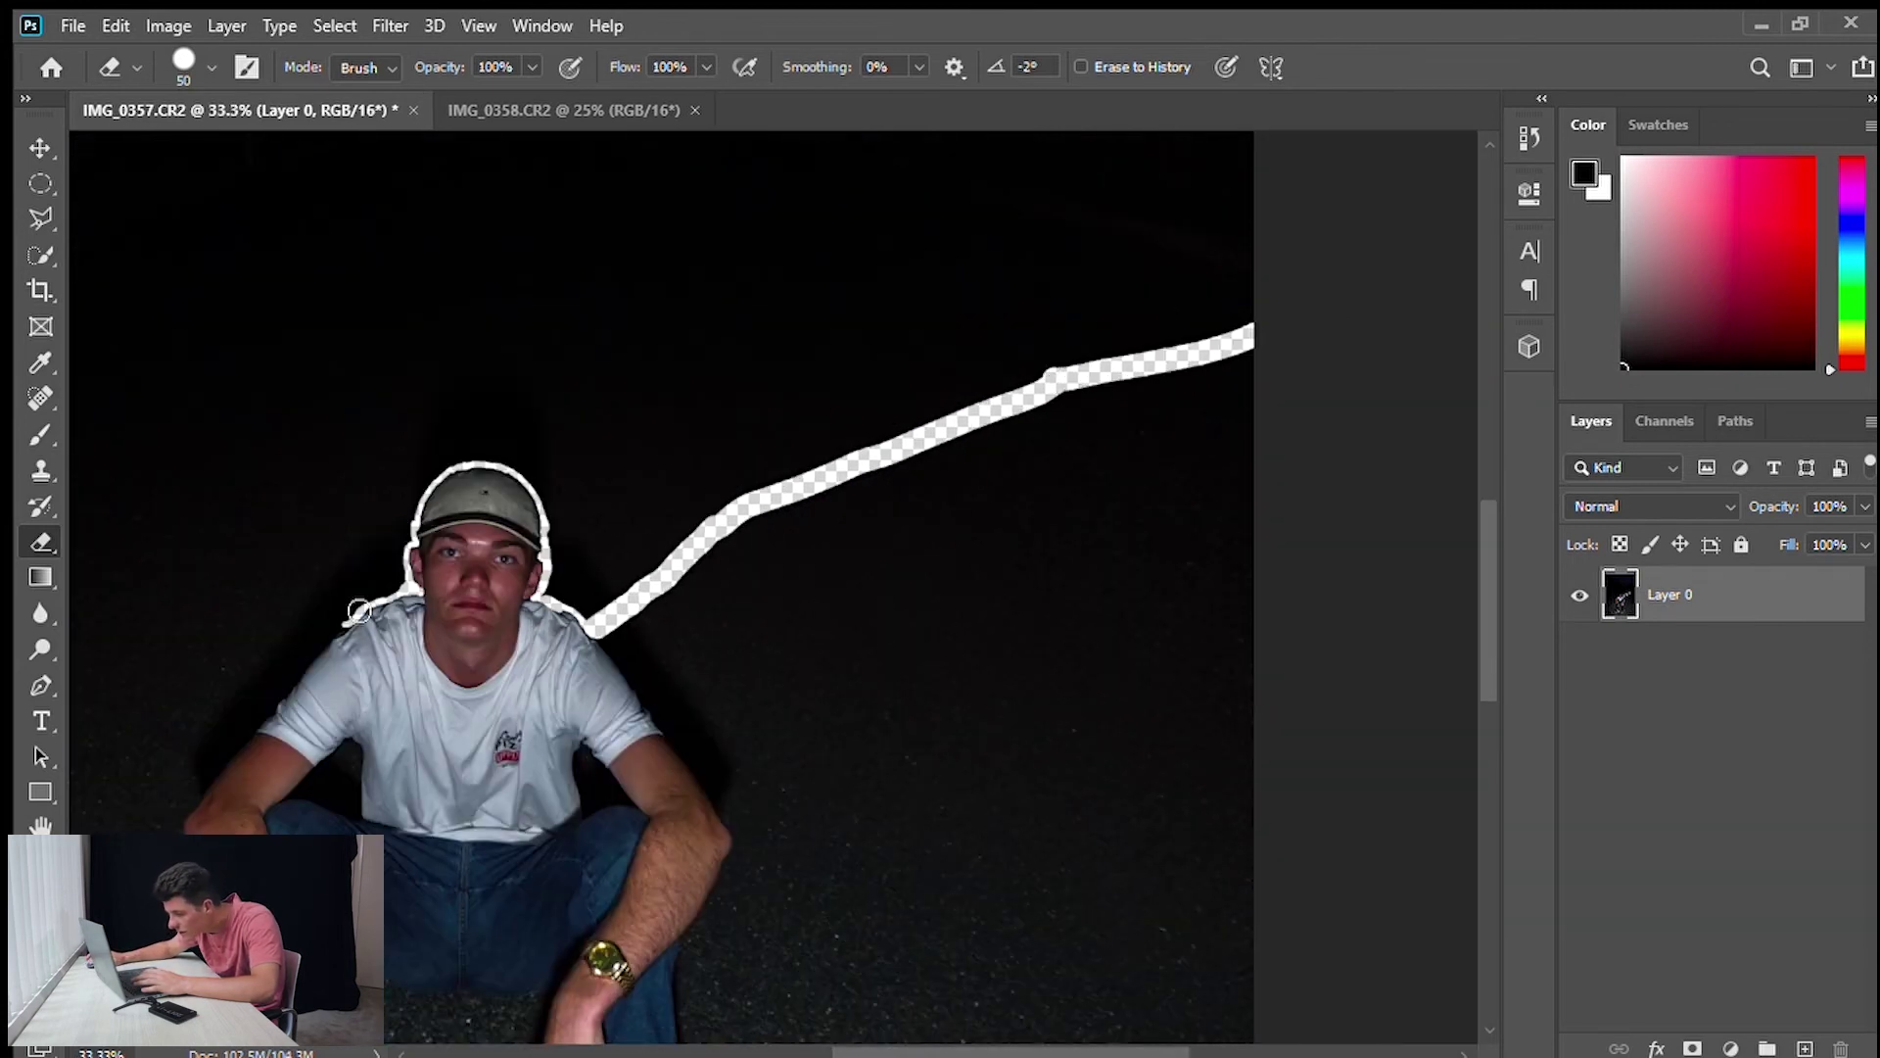
Erase a matching strip of background from the other shoulder to the photo's left edge.
drag(345, 617, 102, 556)
drag(860, 1049, 646, 1046)
drag(945, 562, 421, 338)
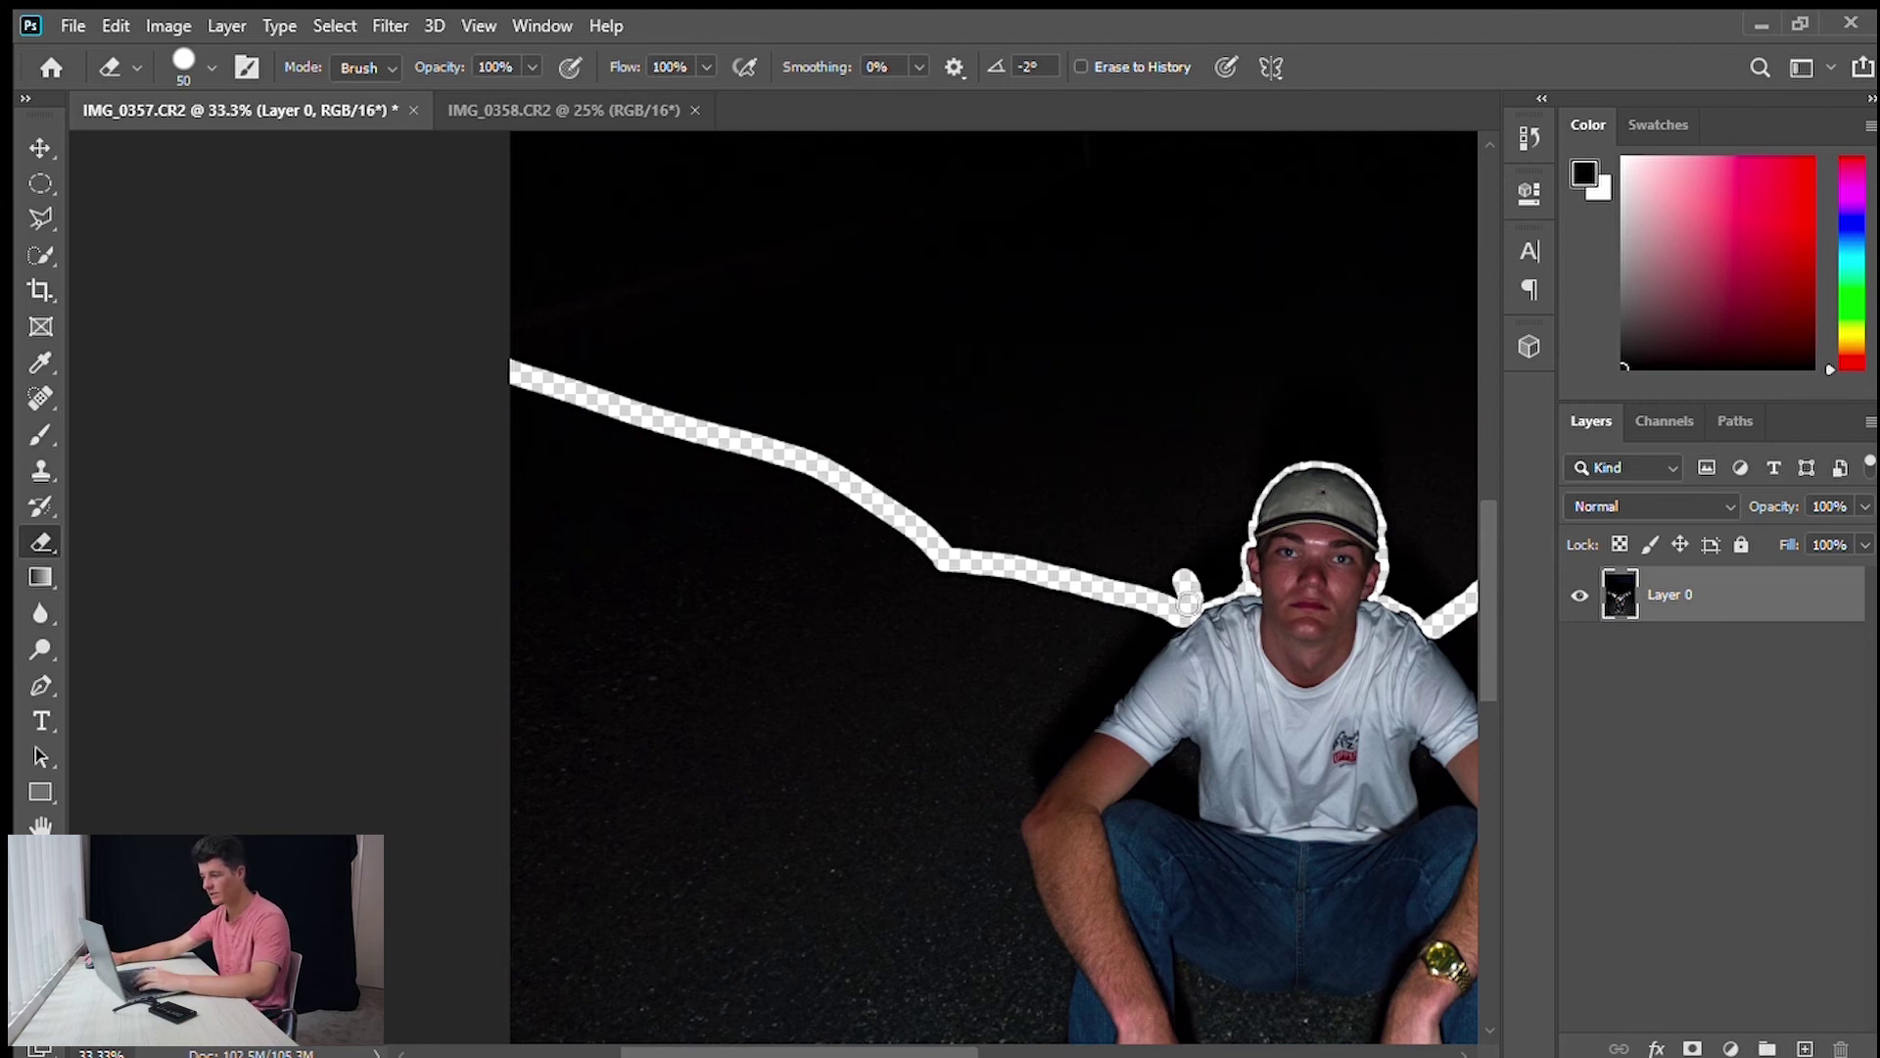
Bring the partly erased portrait layer into the light-trail photo IMG_0358.CR2 and position it over the scene.
key(ctrl+minus)
key(ctrl+minus)
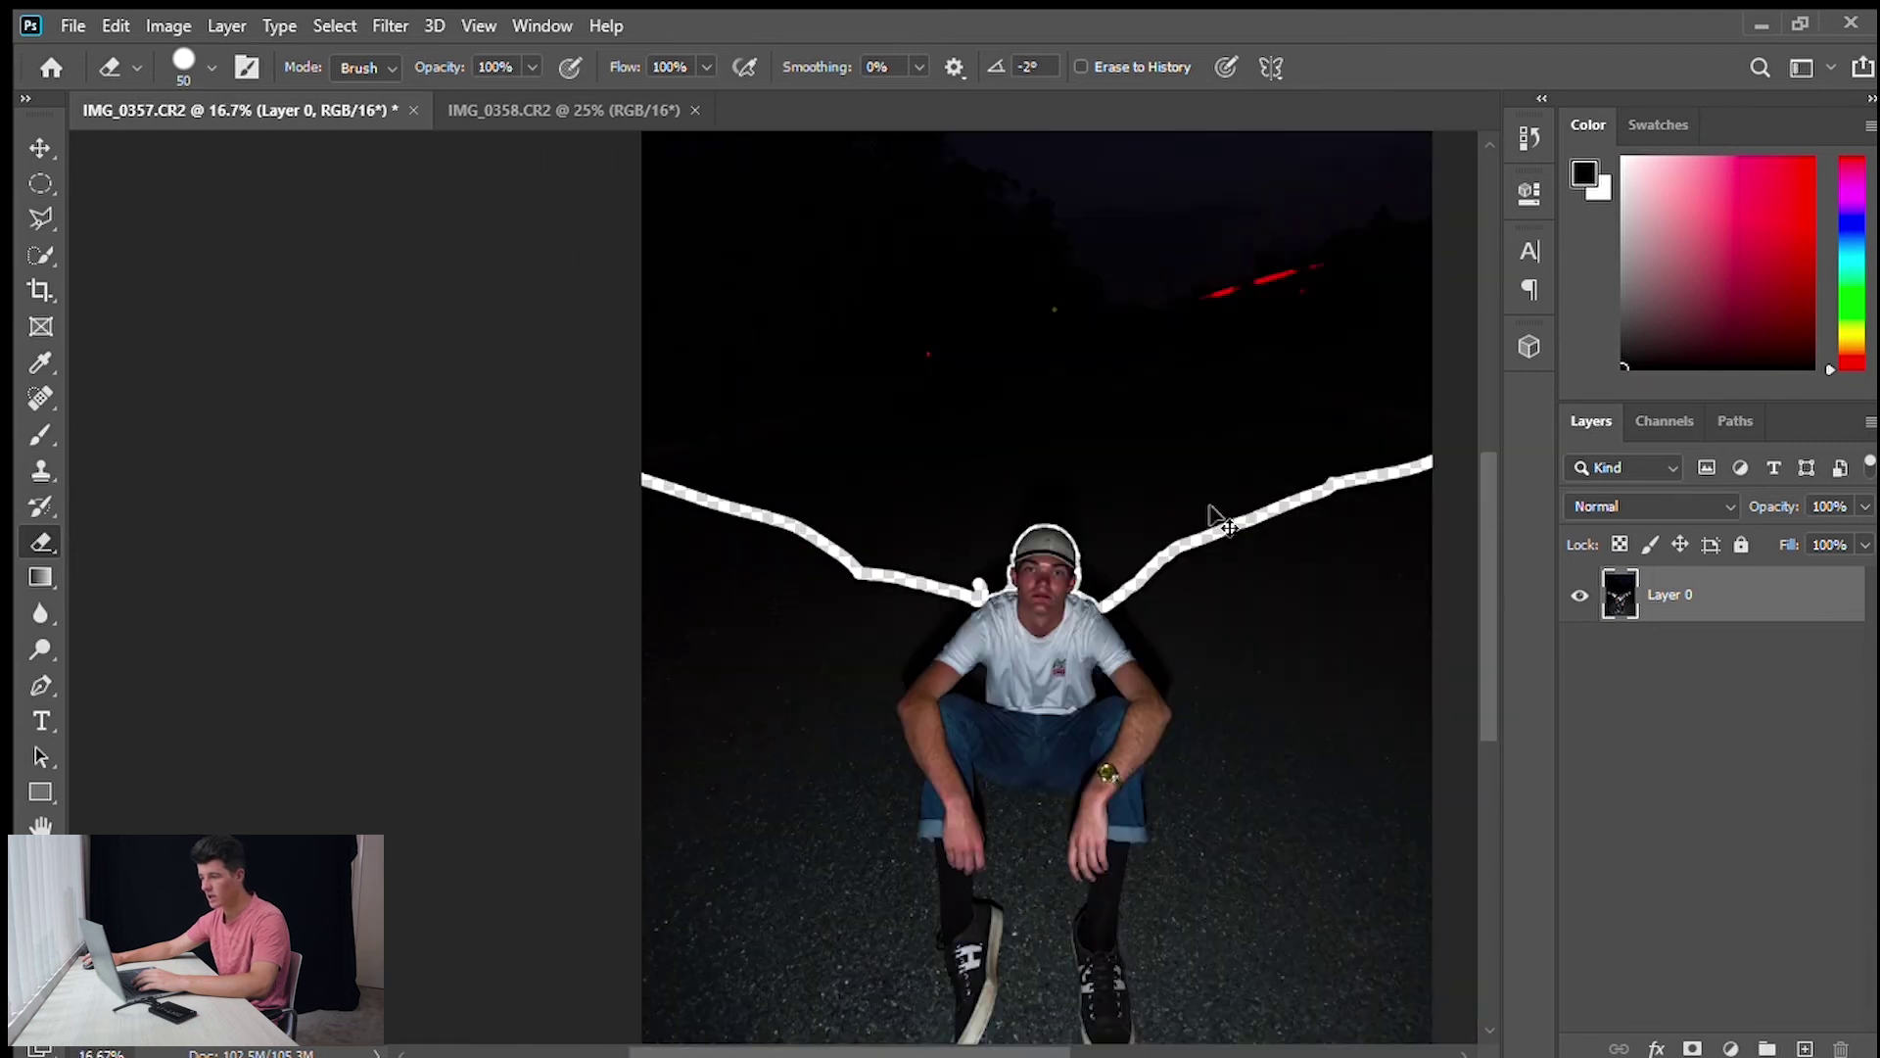
key(ctrl+minus)
click(40, 147)
drag(737, 534, 776, 575)
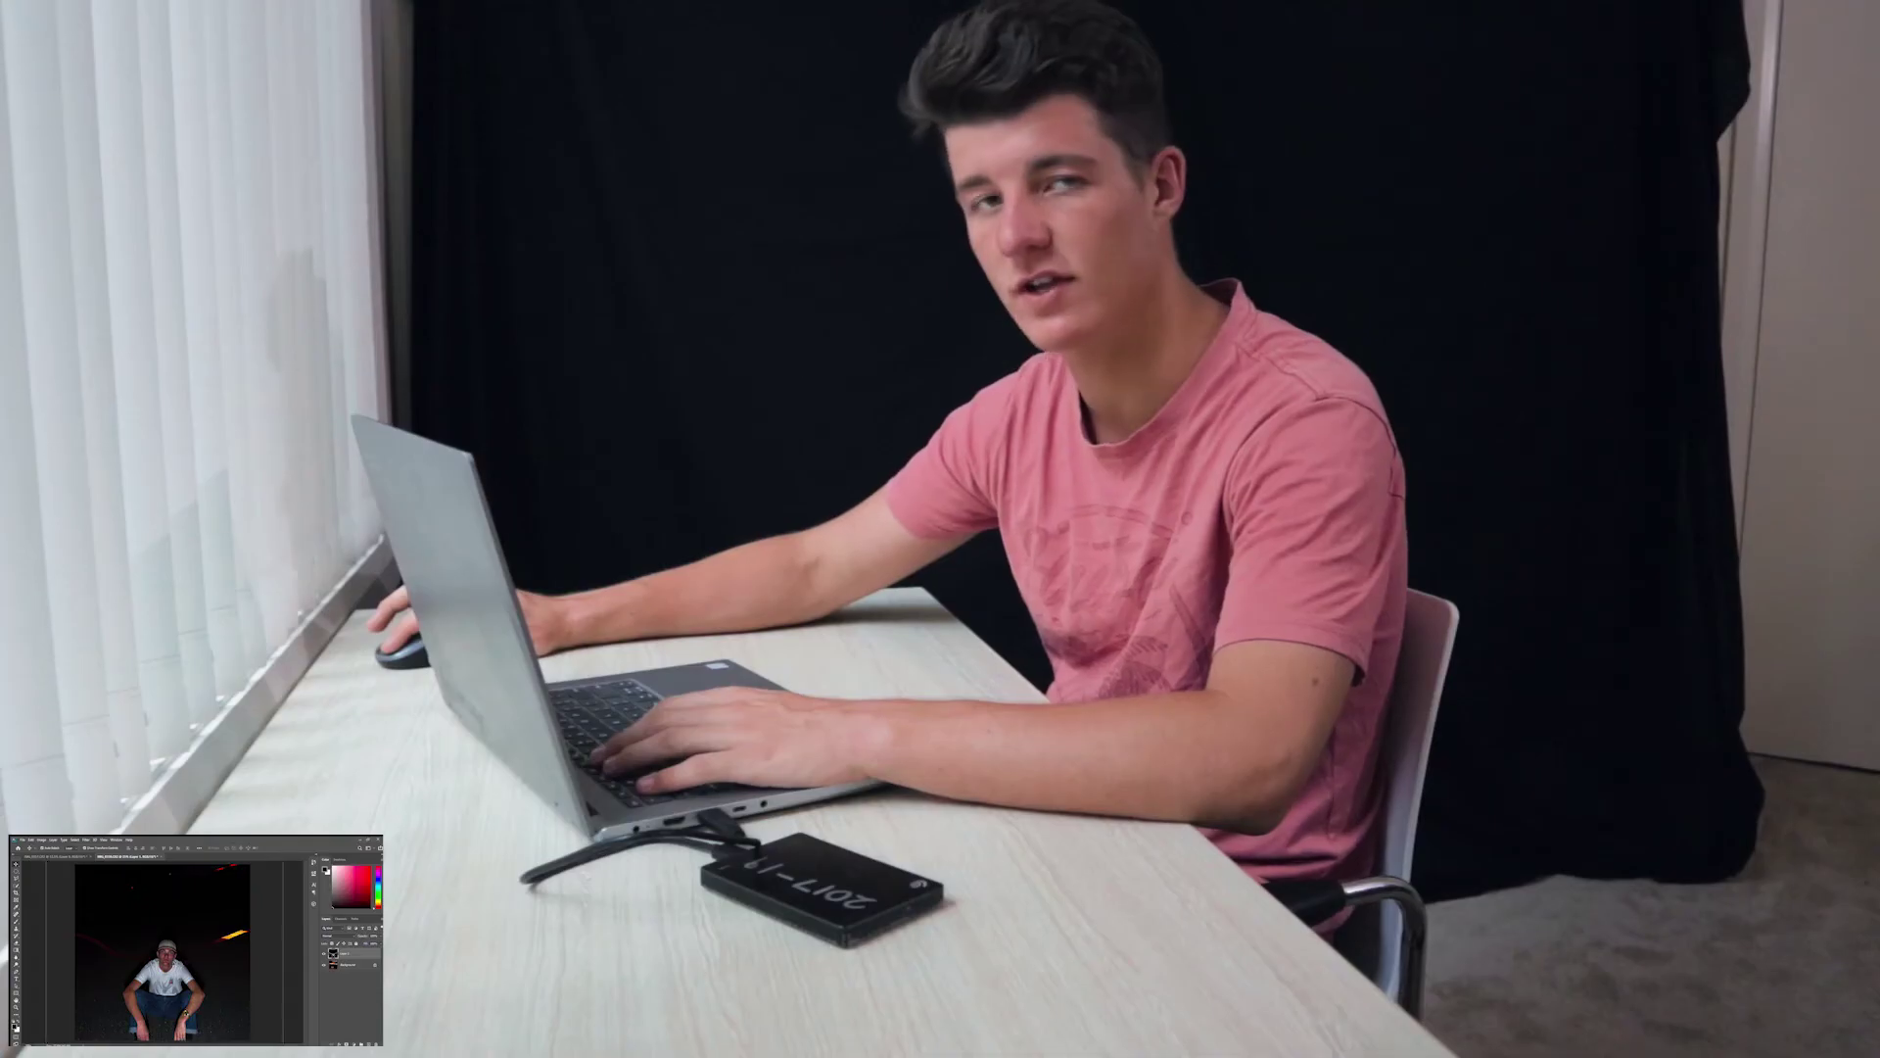
Reposition the portrait layer over the light-trail photo and scale it proportionally to 81%.
drag(152, 940, 162, 950)
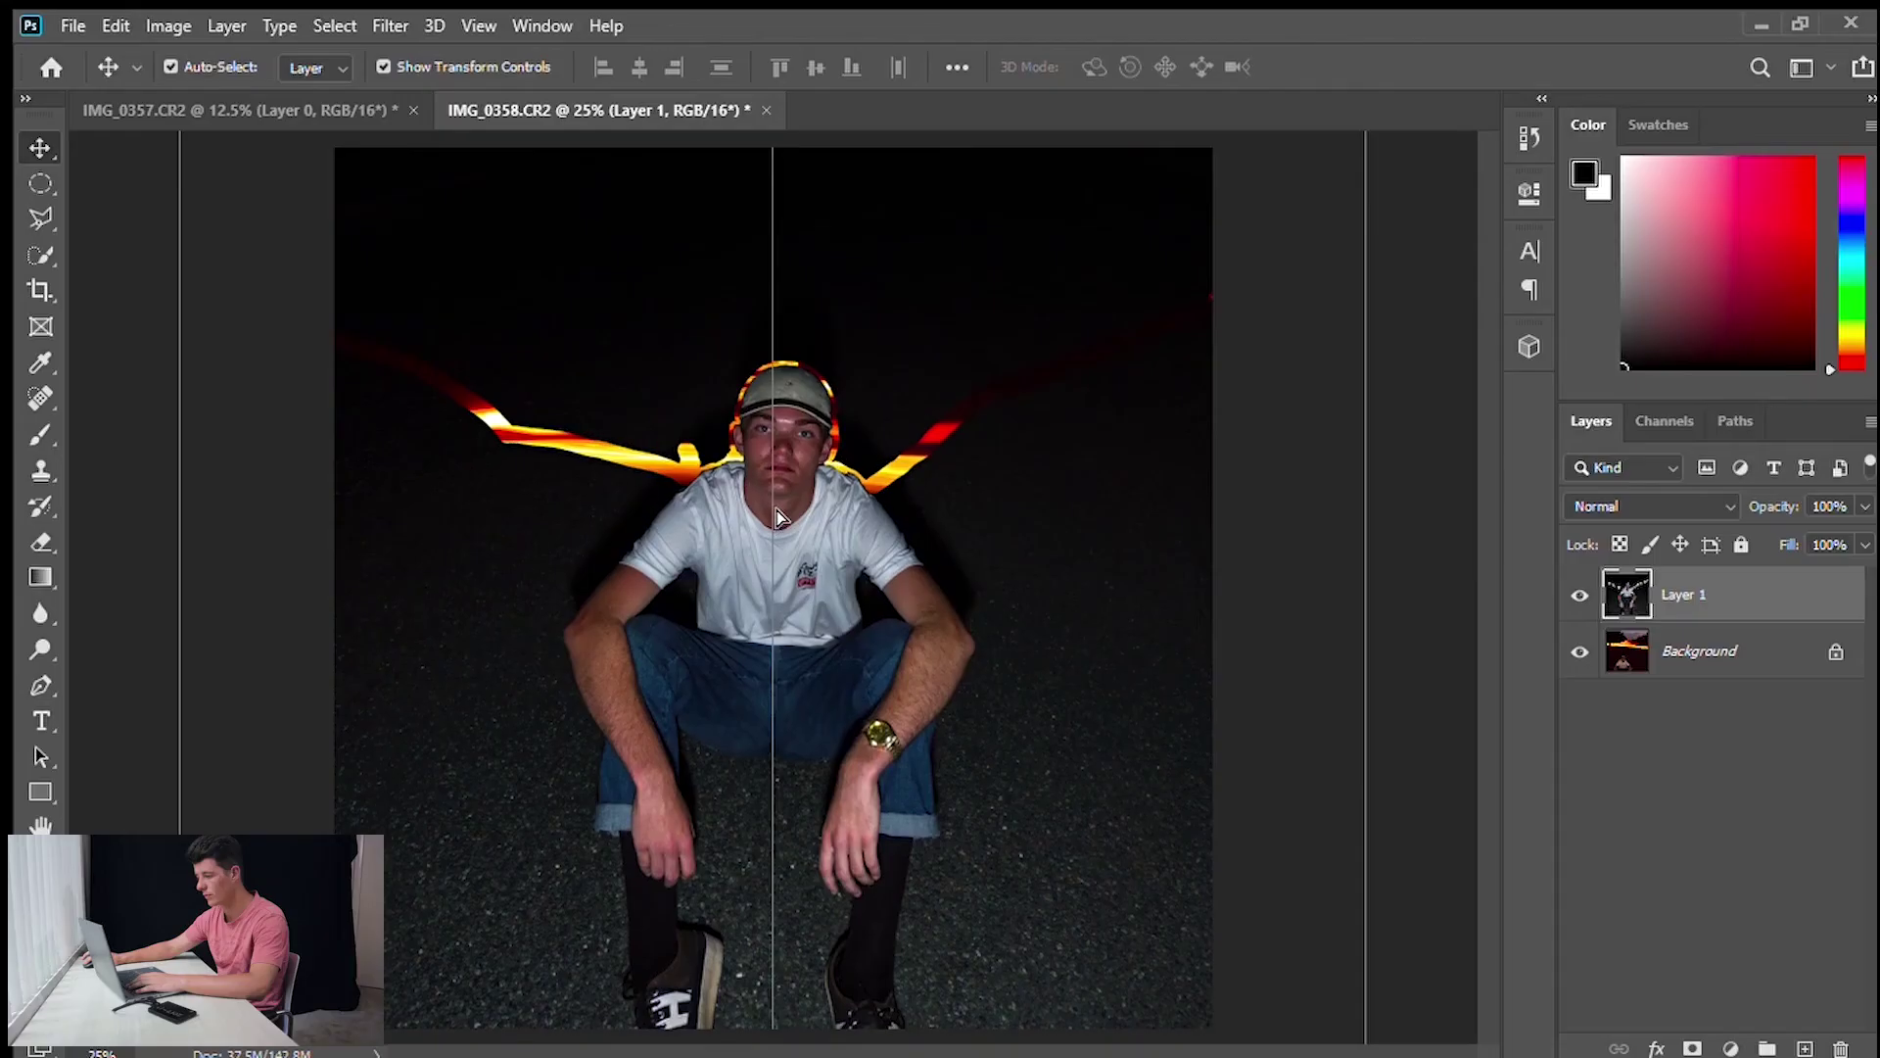
drag(778, 509, 846, 505)
key(ctrl+minus)
drag(736, 647, 763, 604)
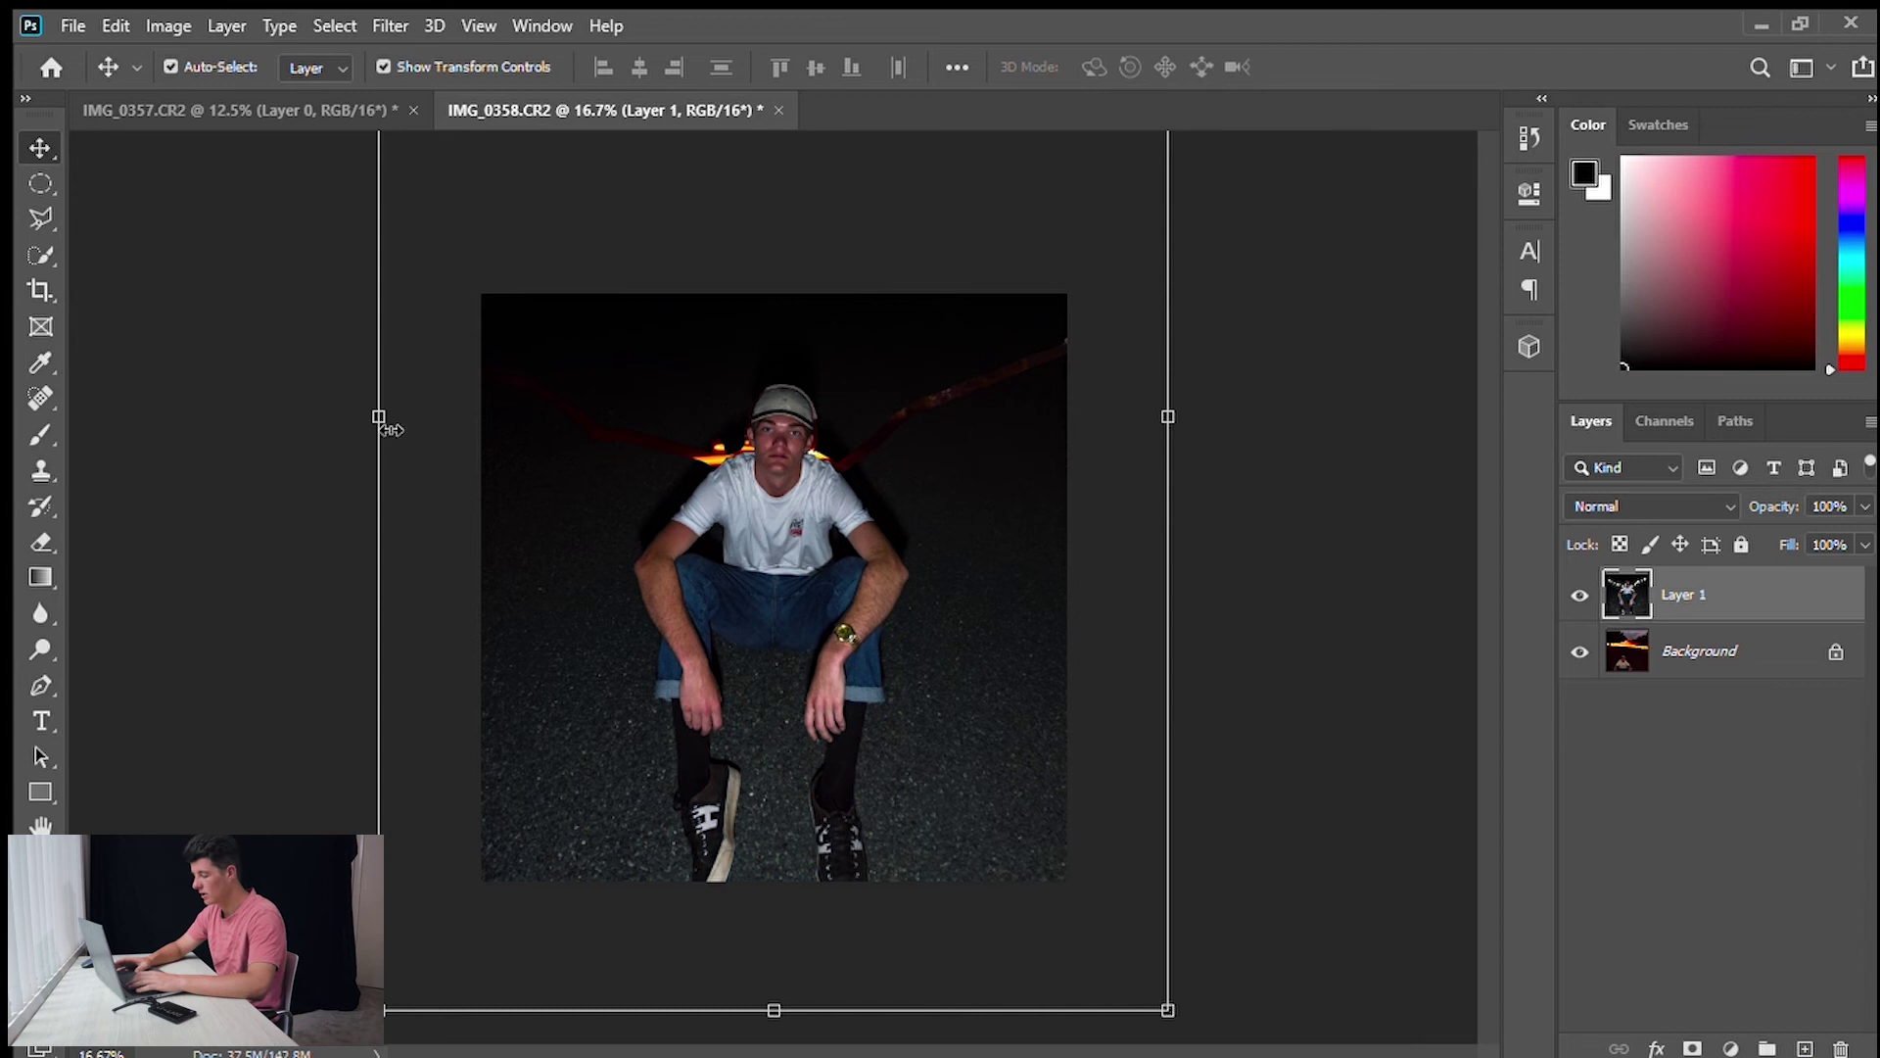
key(ctrl+t)
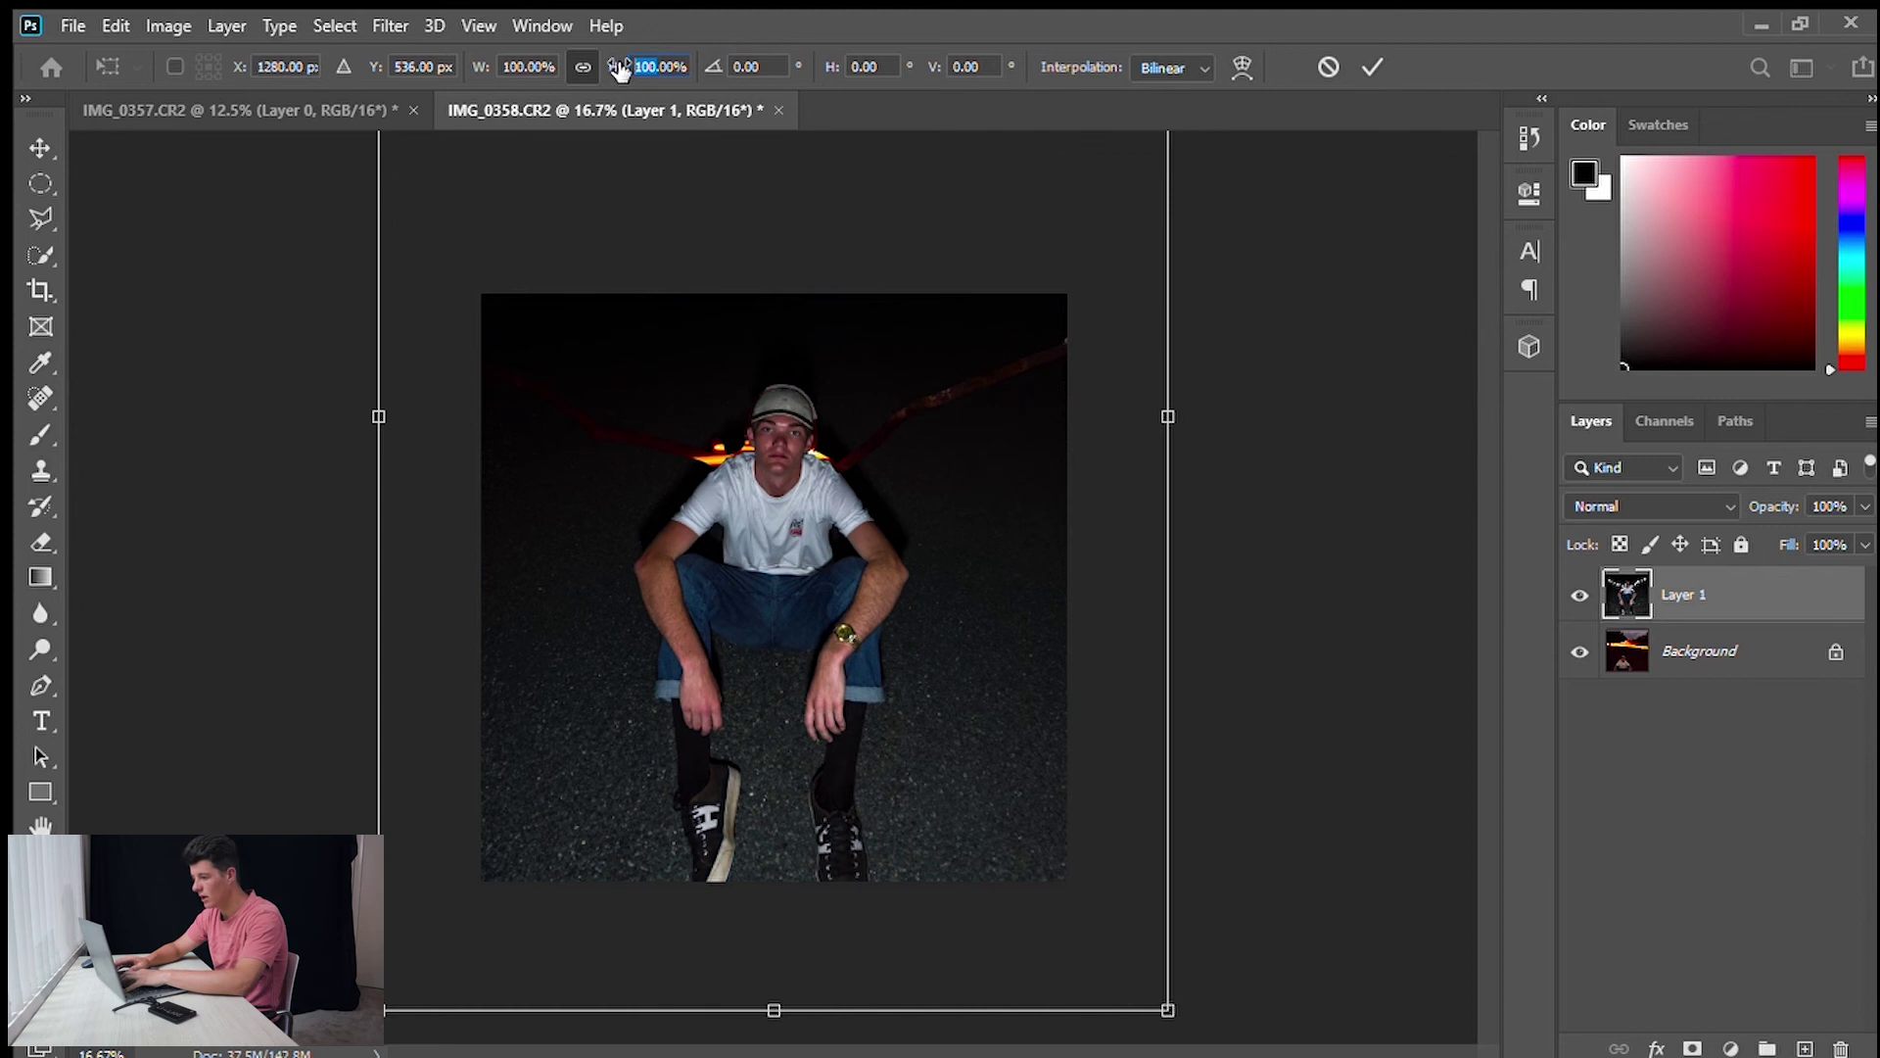
text(8)
key(Return)
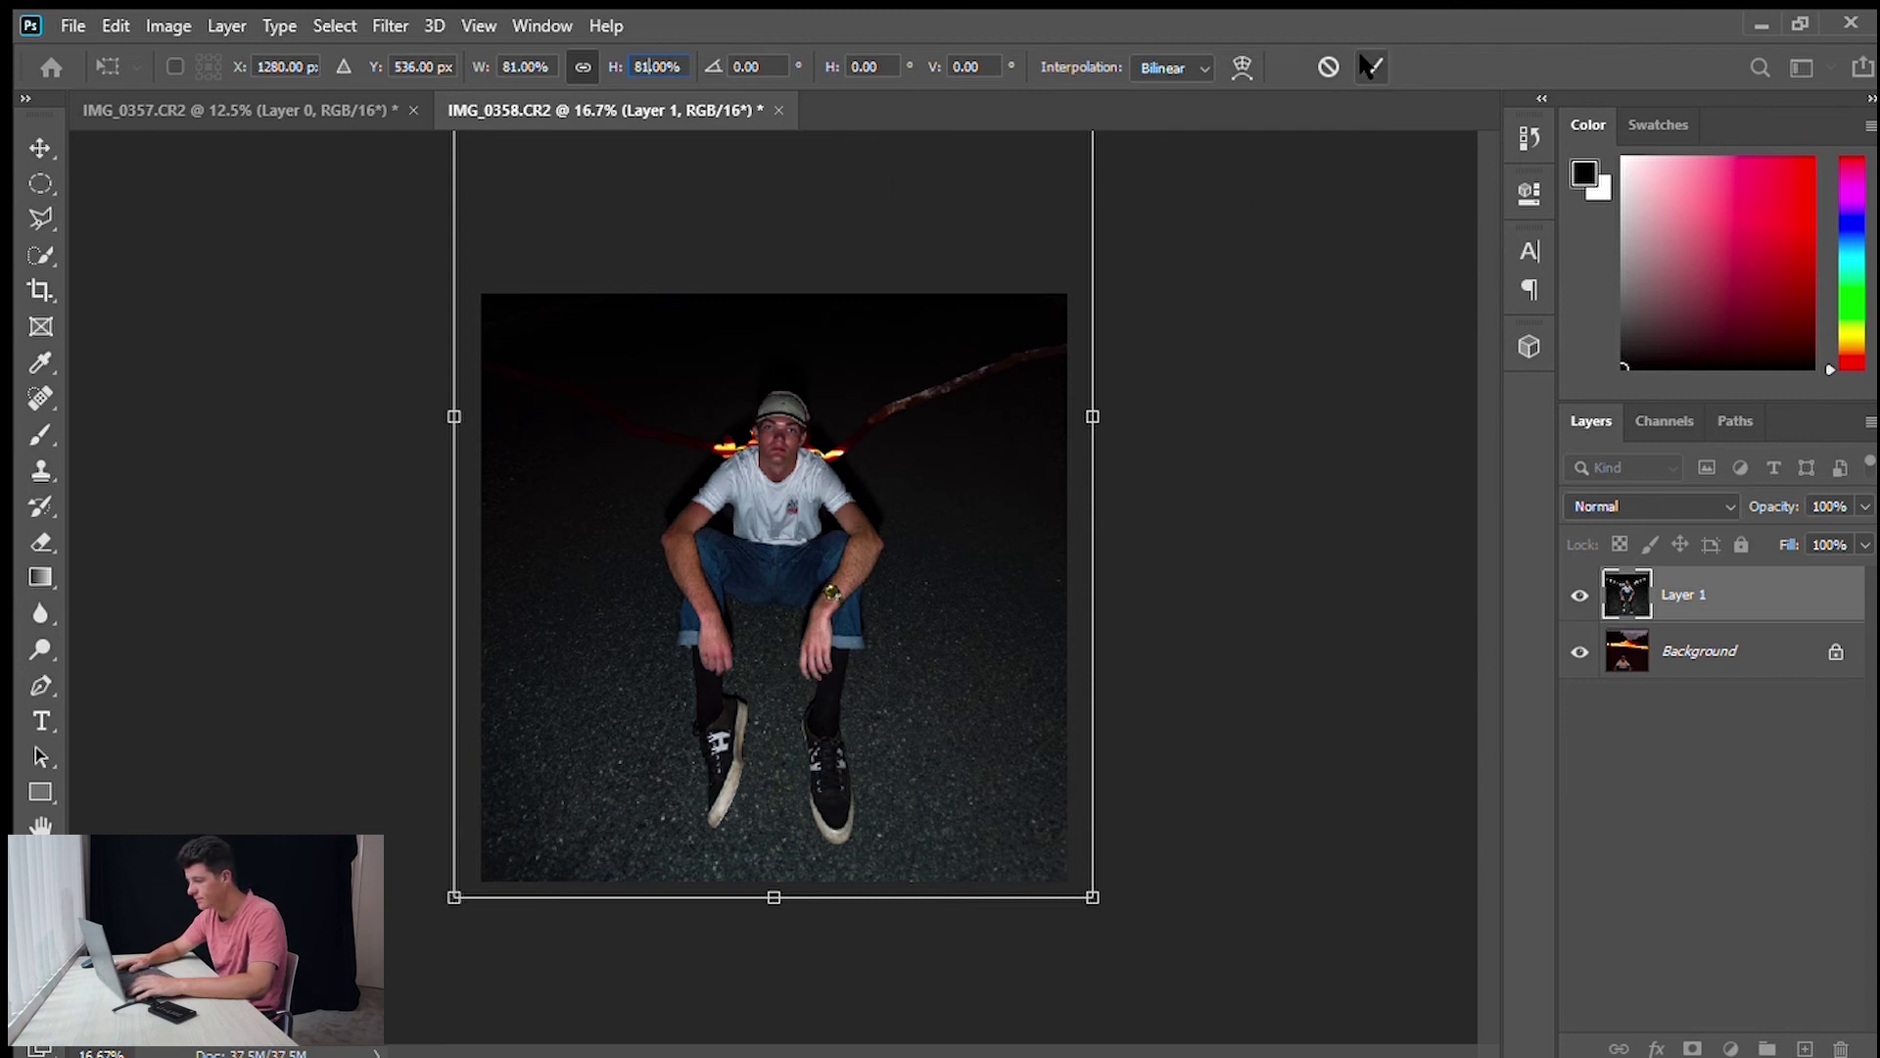
key(Return)
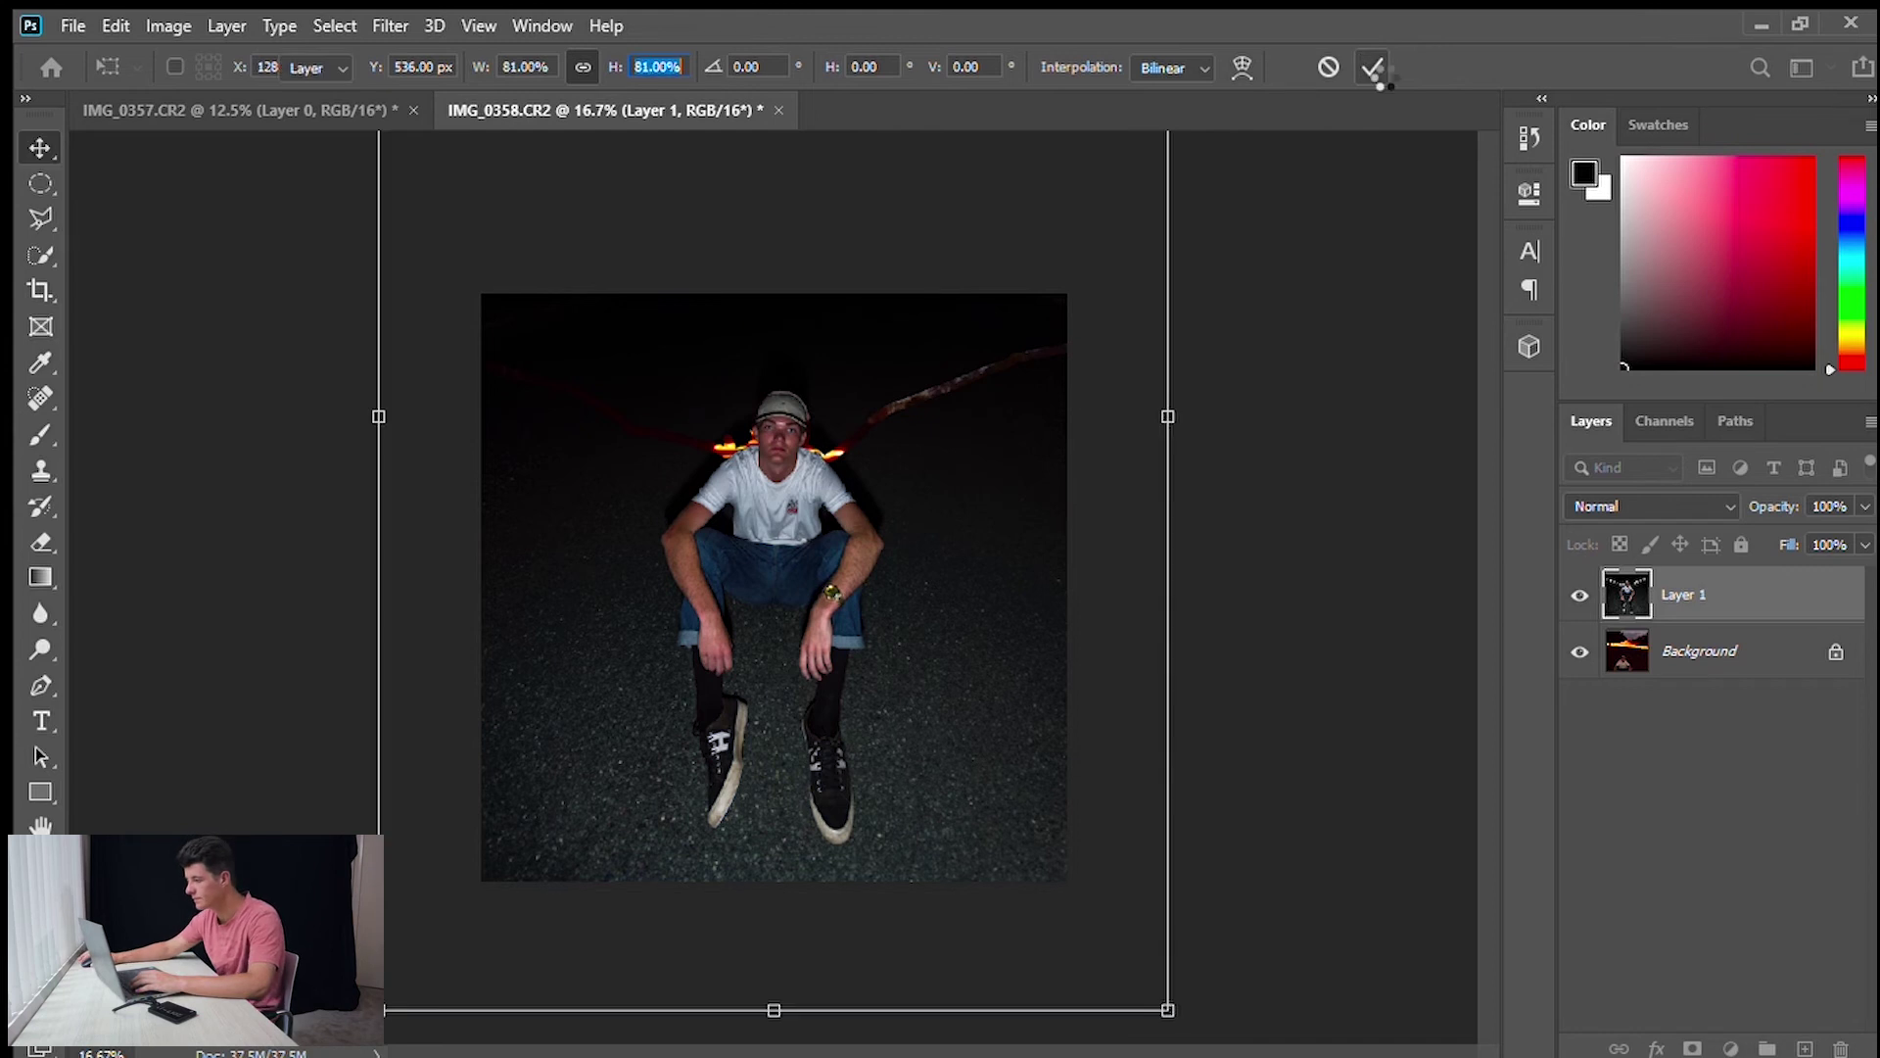
Lower the portrait layer so the light trails show at the shoulders, and scale it proportionally by a further 93%.
mouse_move(812, 530)
mouse_down()
mouse_move(811, 622)
mouse_move(811, 566)
mouse_up()
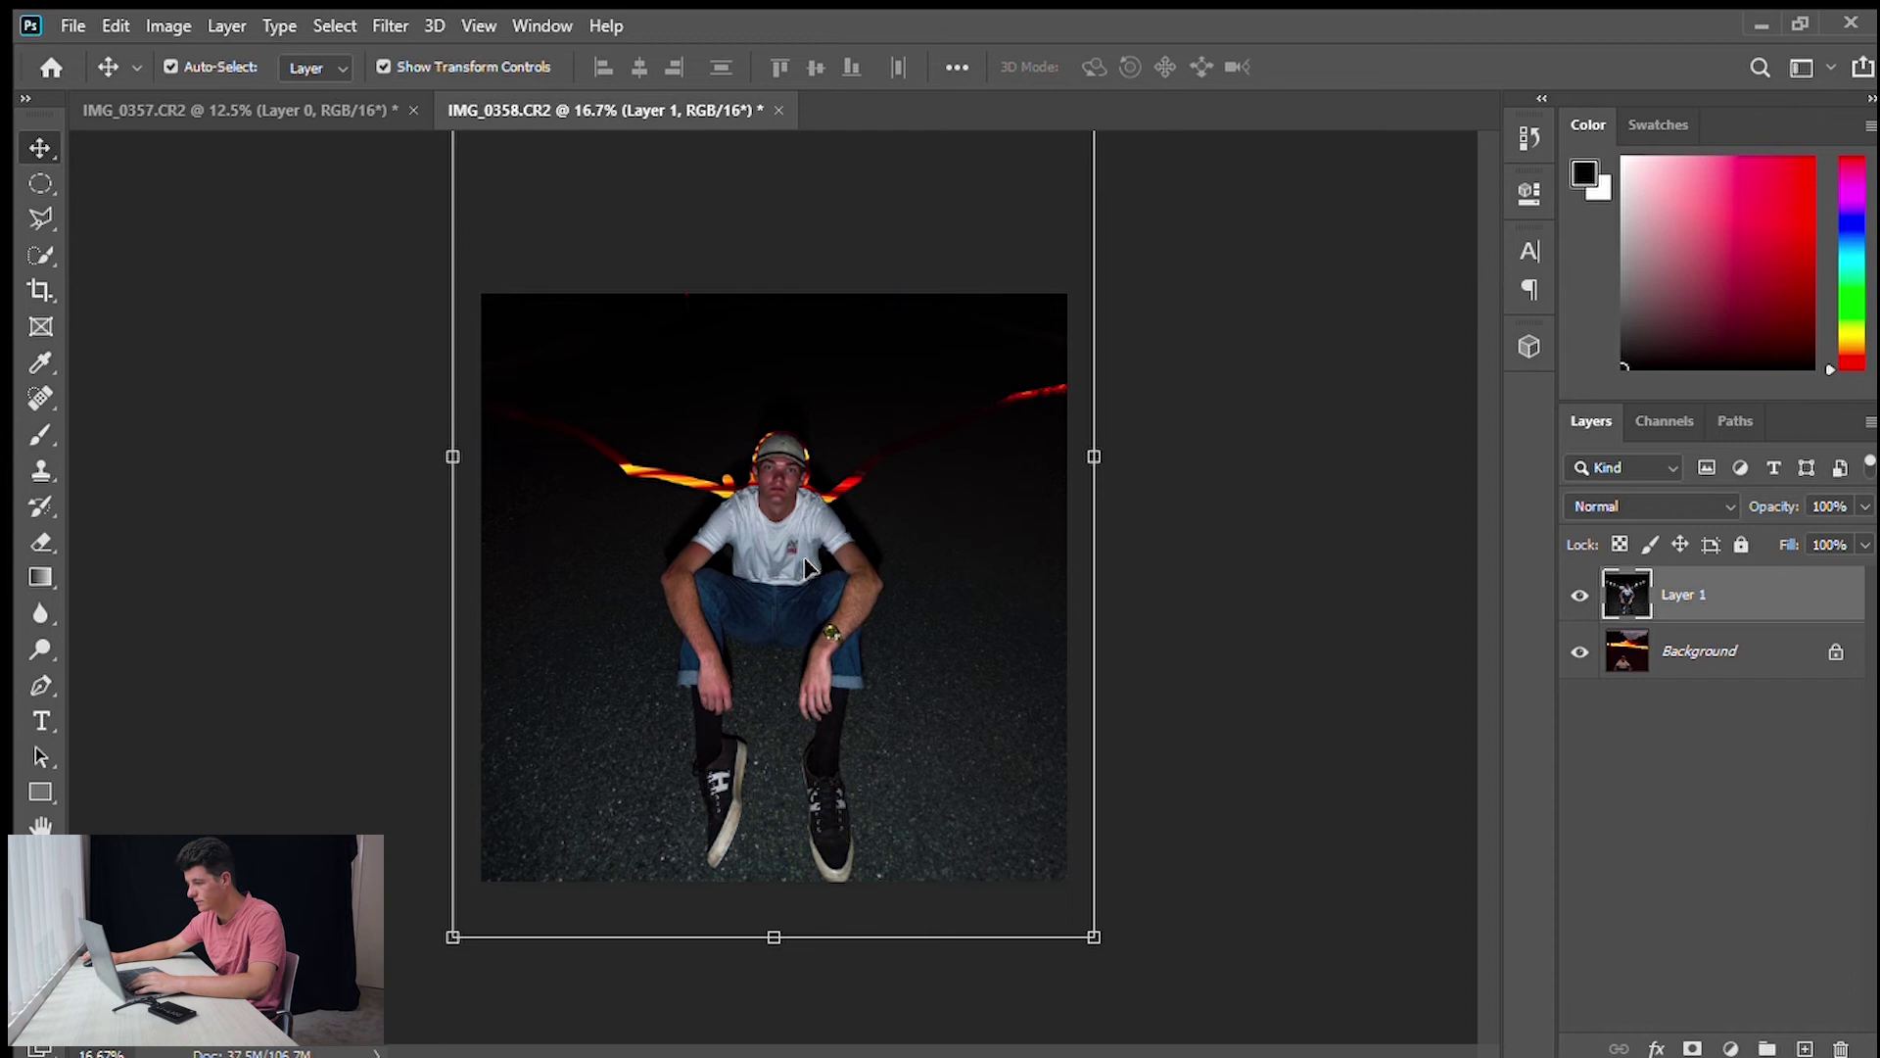
click(1094, 456)
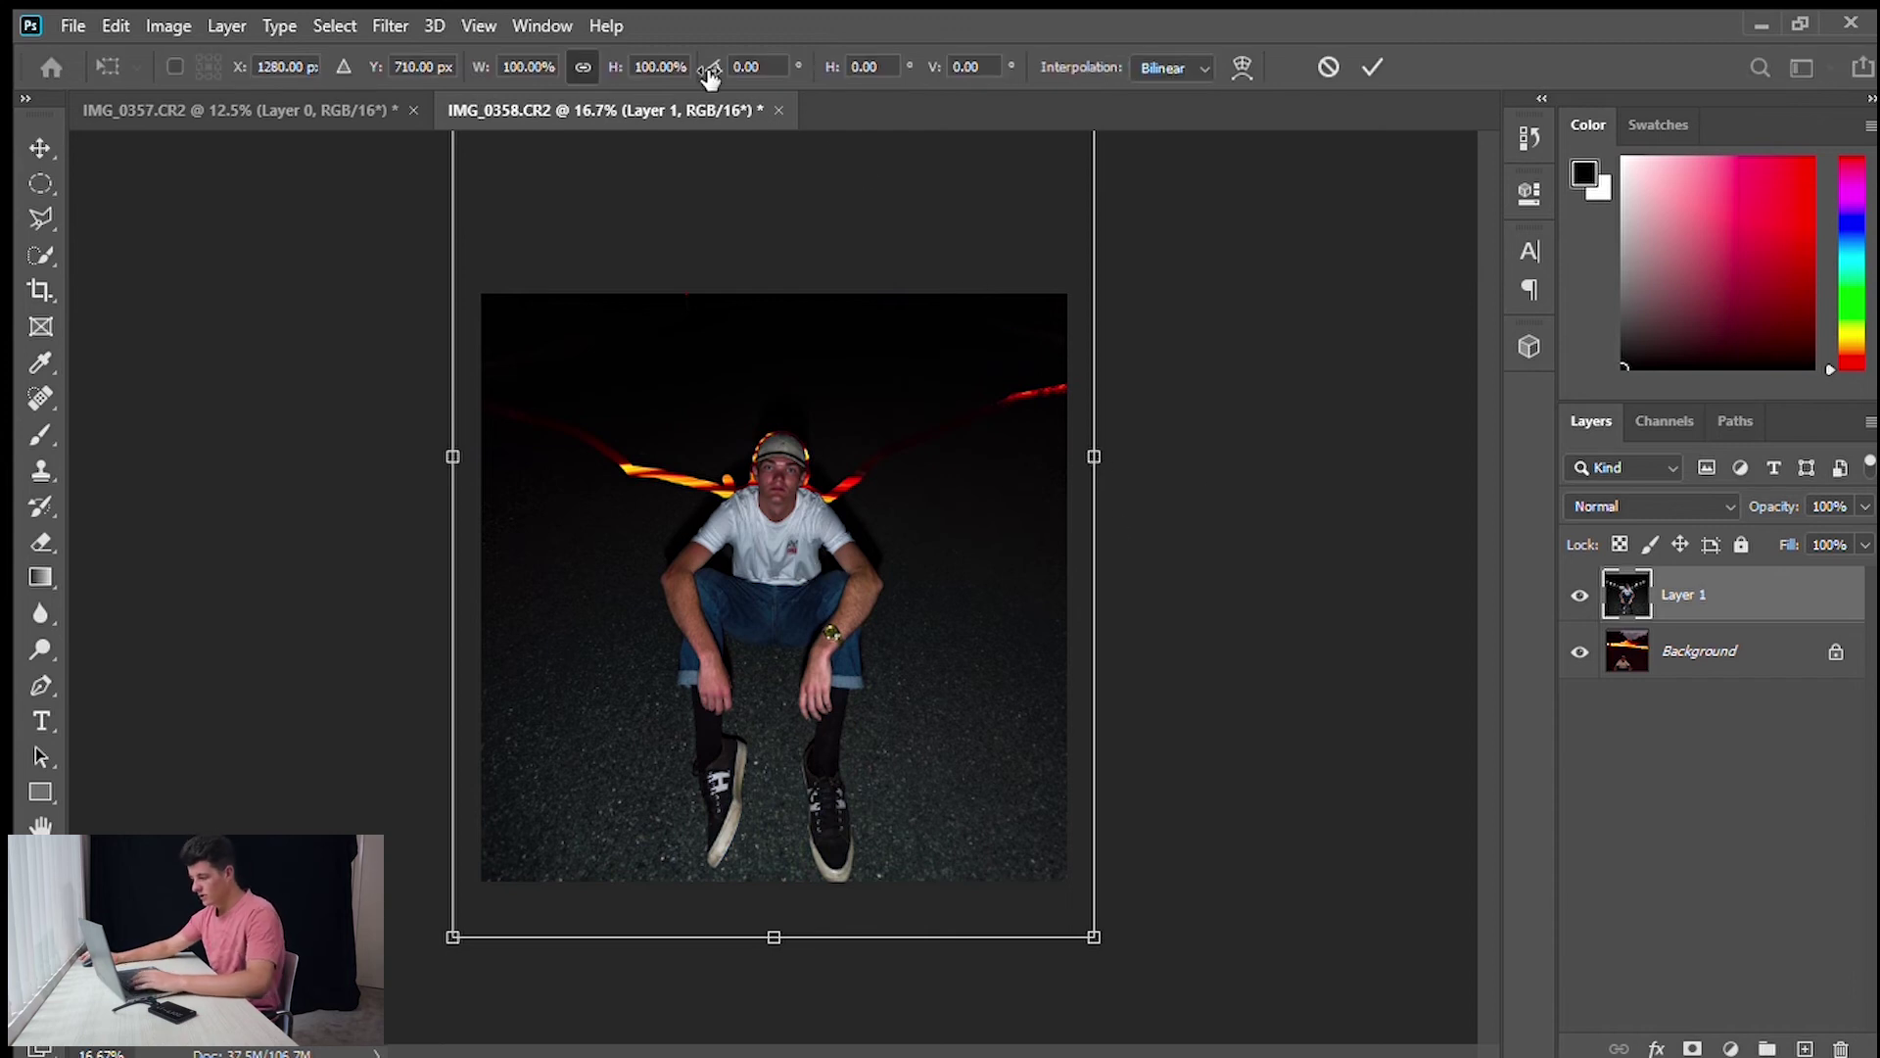
click(611, 71)
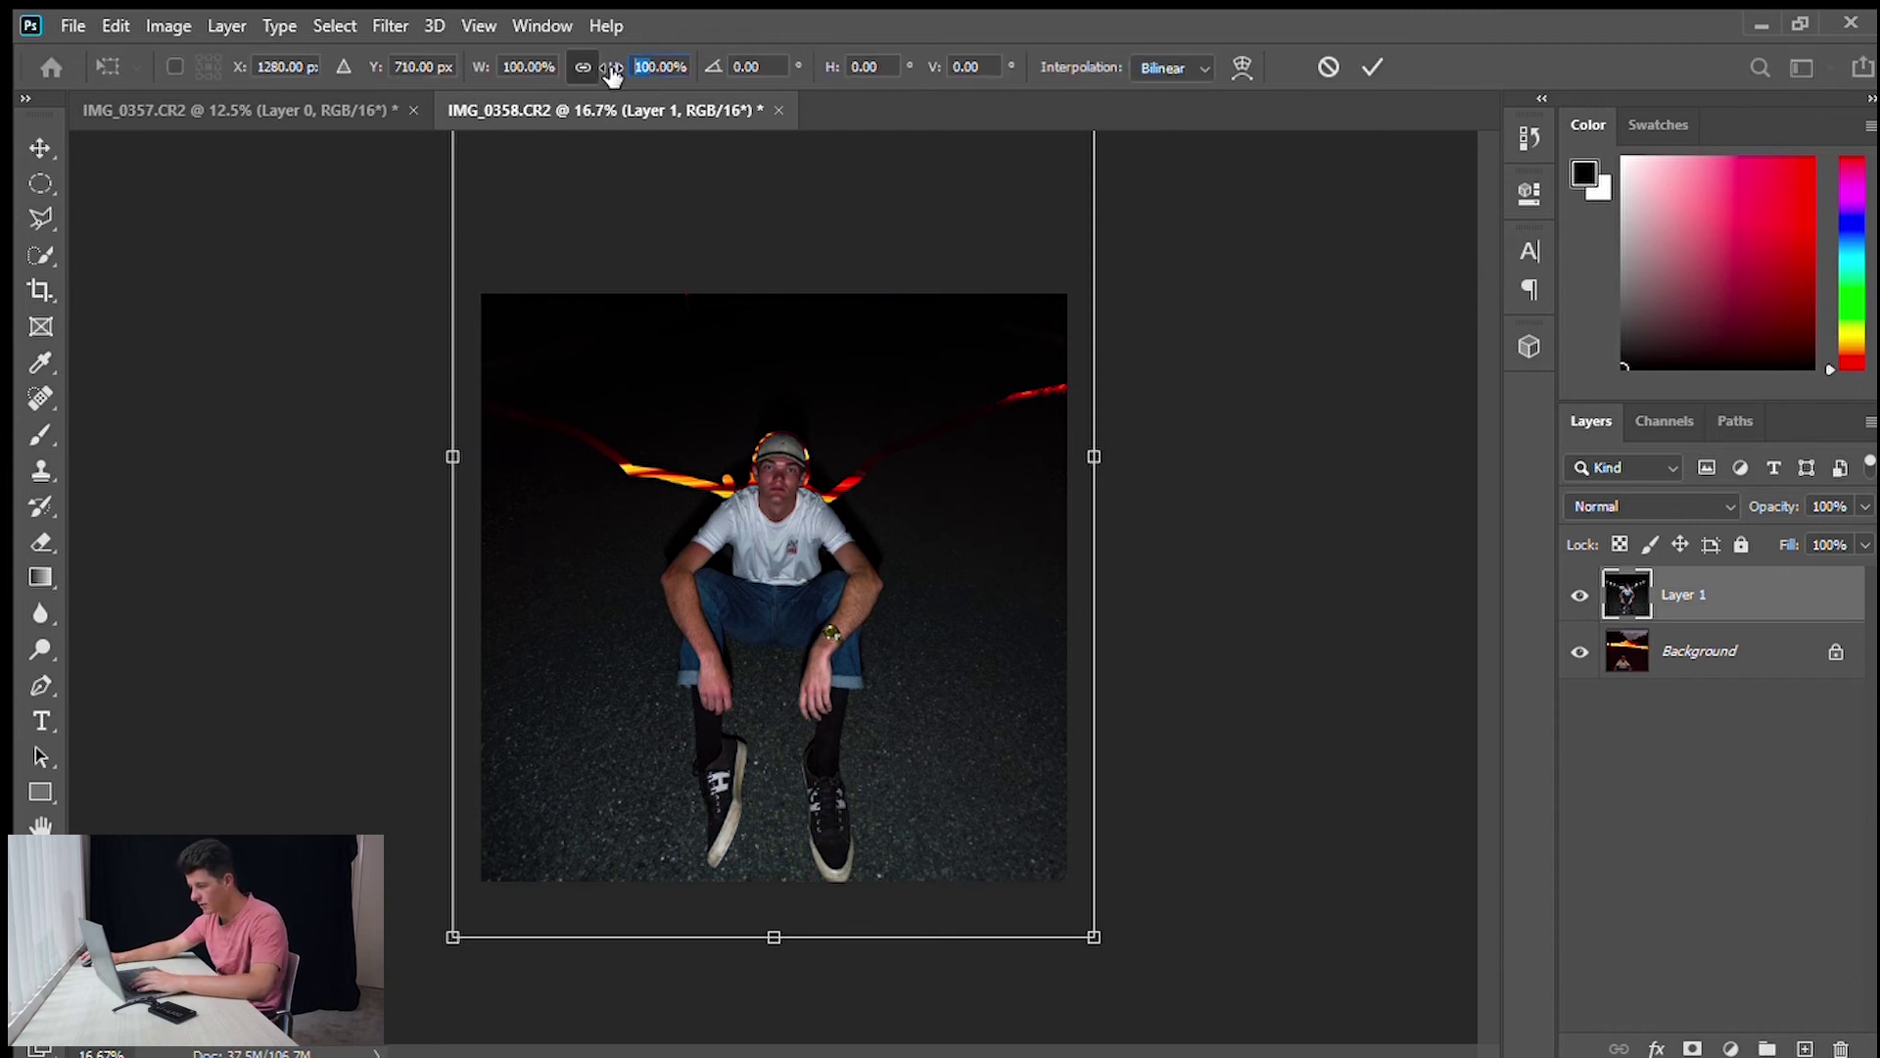
text(90)
key(Return)
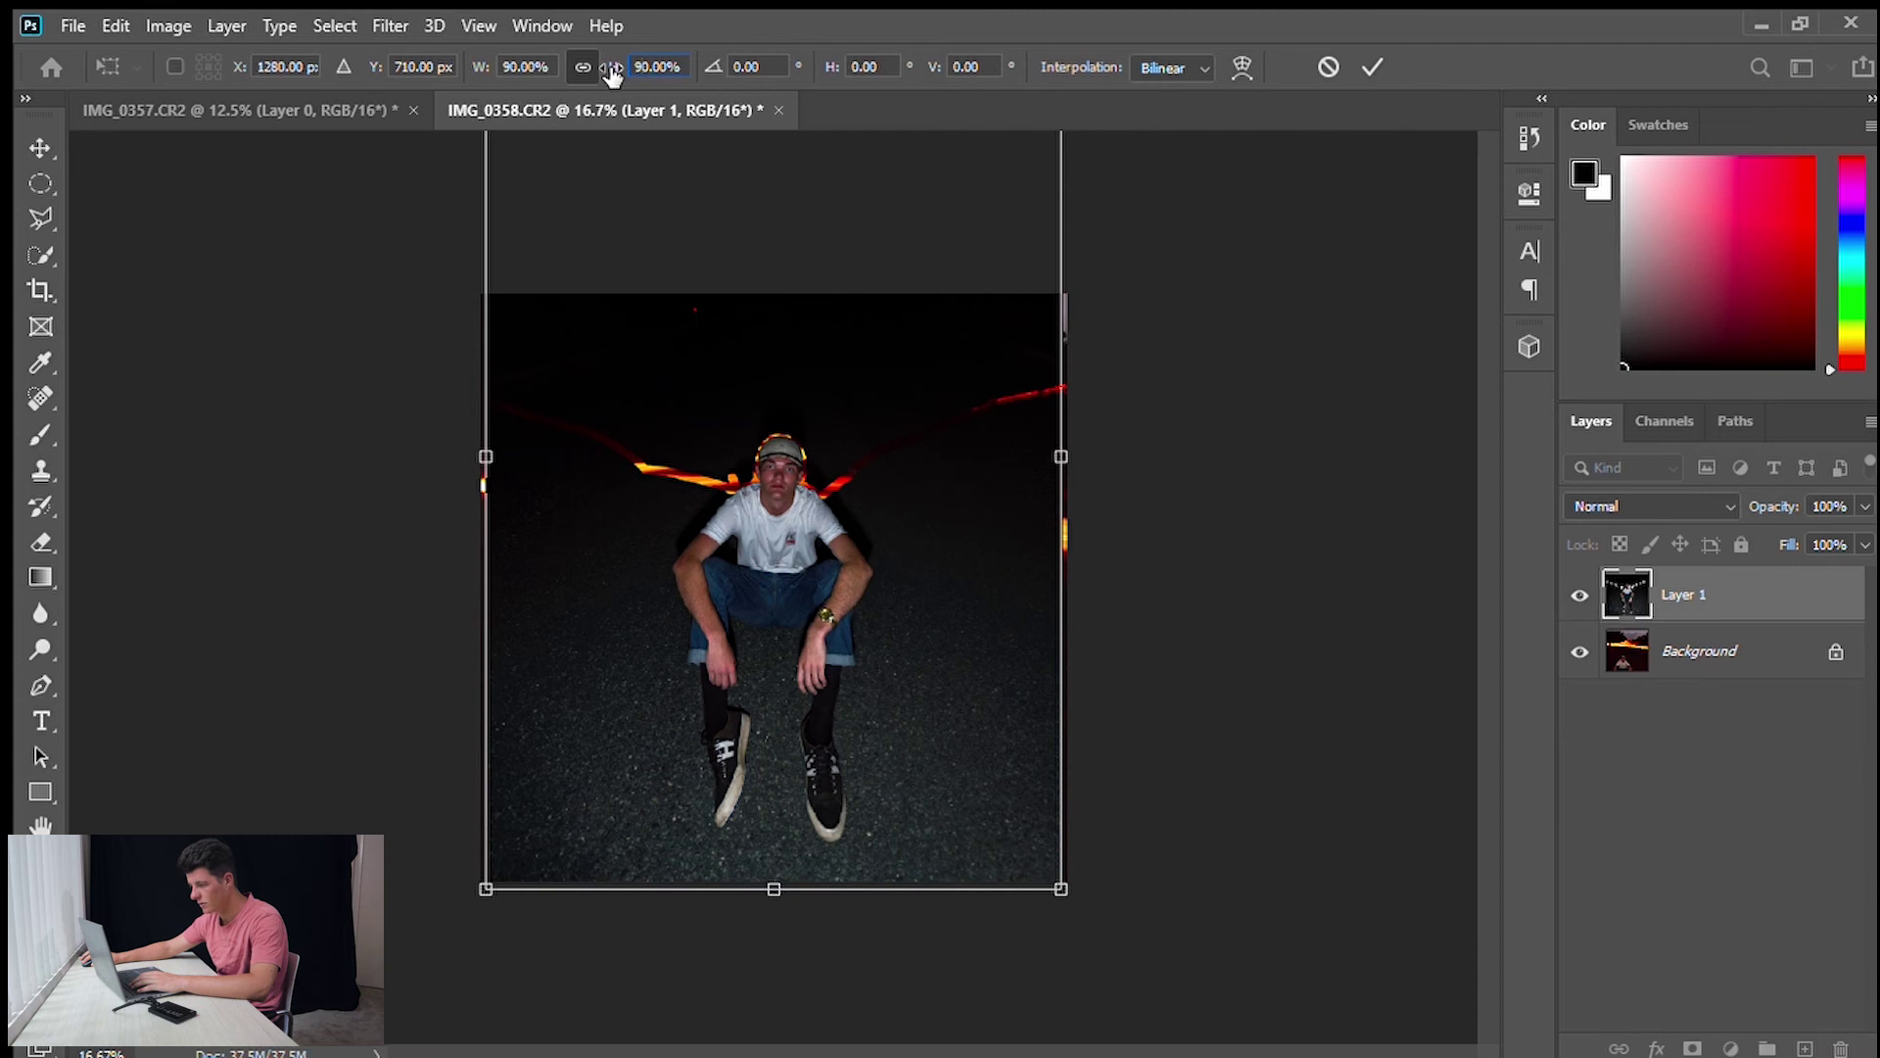
text(96)
key(Return)
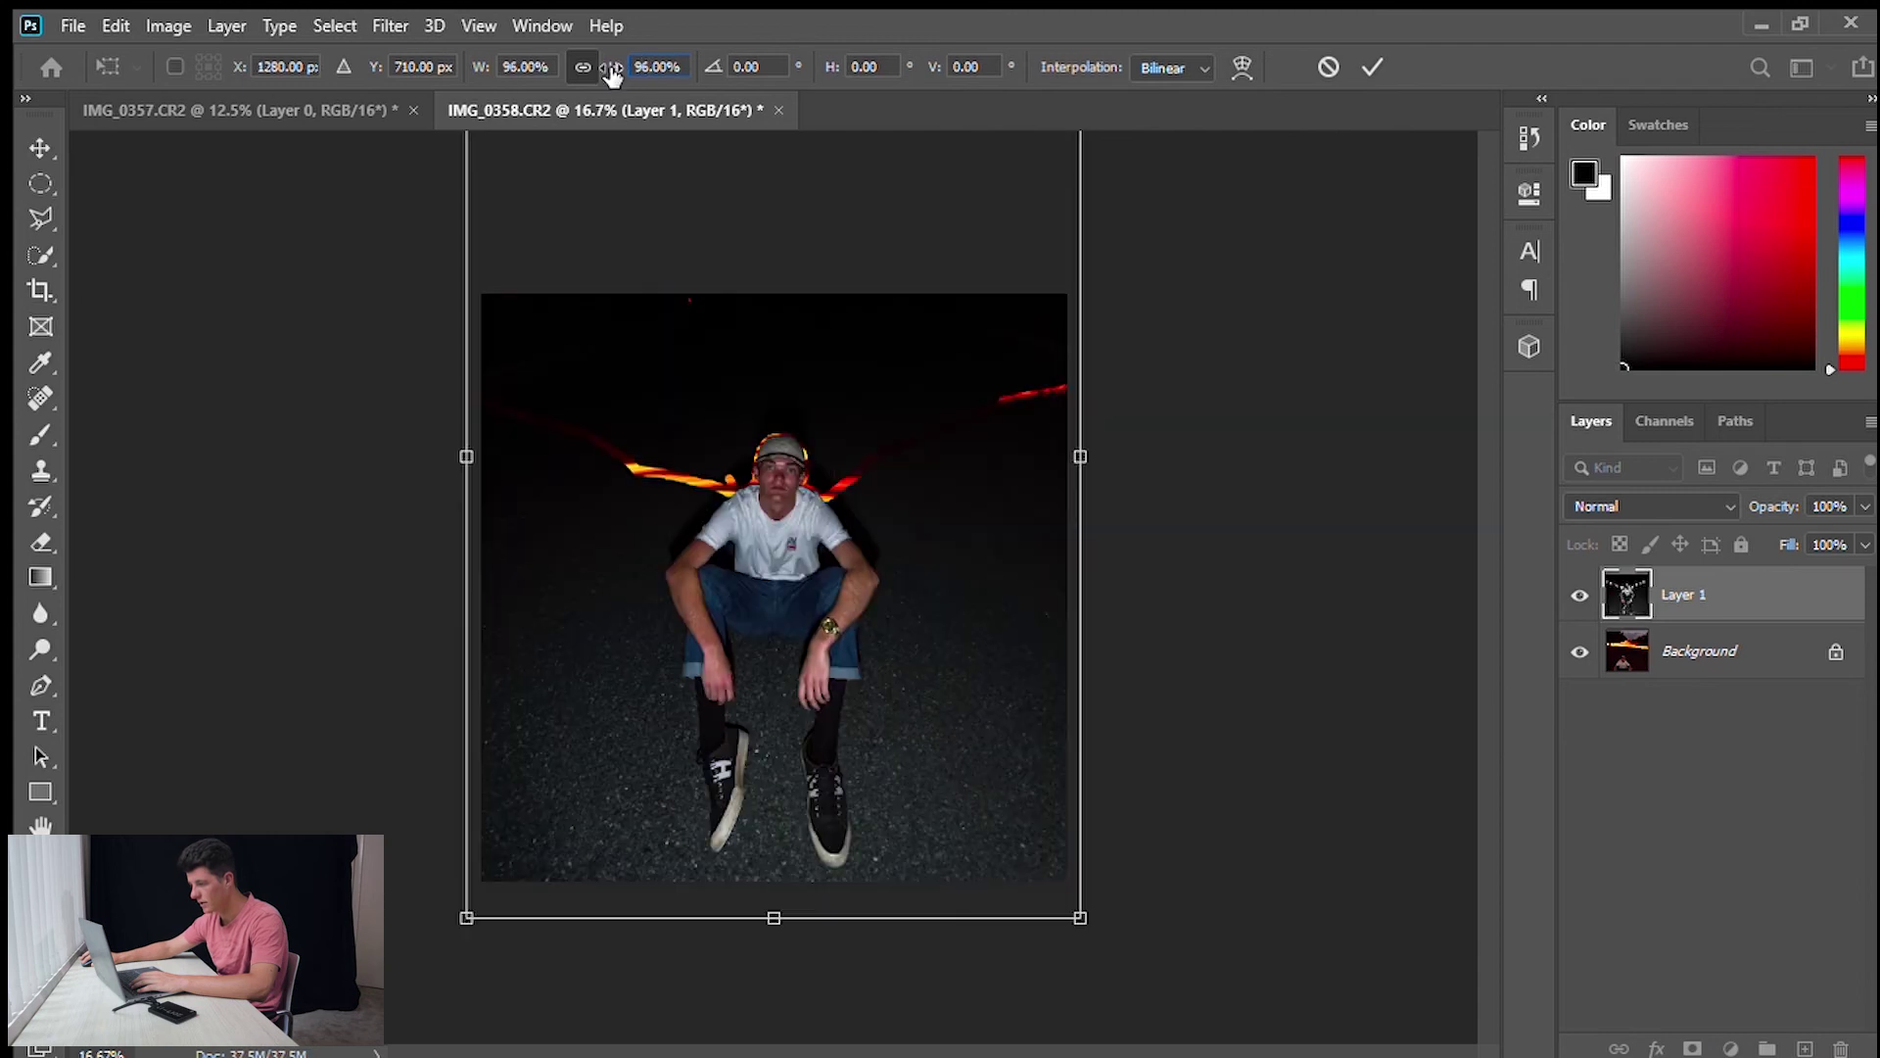
text(95)
key(Return)
mouse_move(864, 560)
mouse_down()
mouse_move(865, 607)
mouse_move(865, 570)
mouse_up()
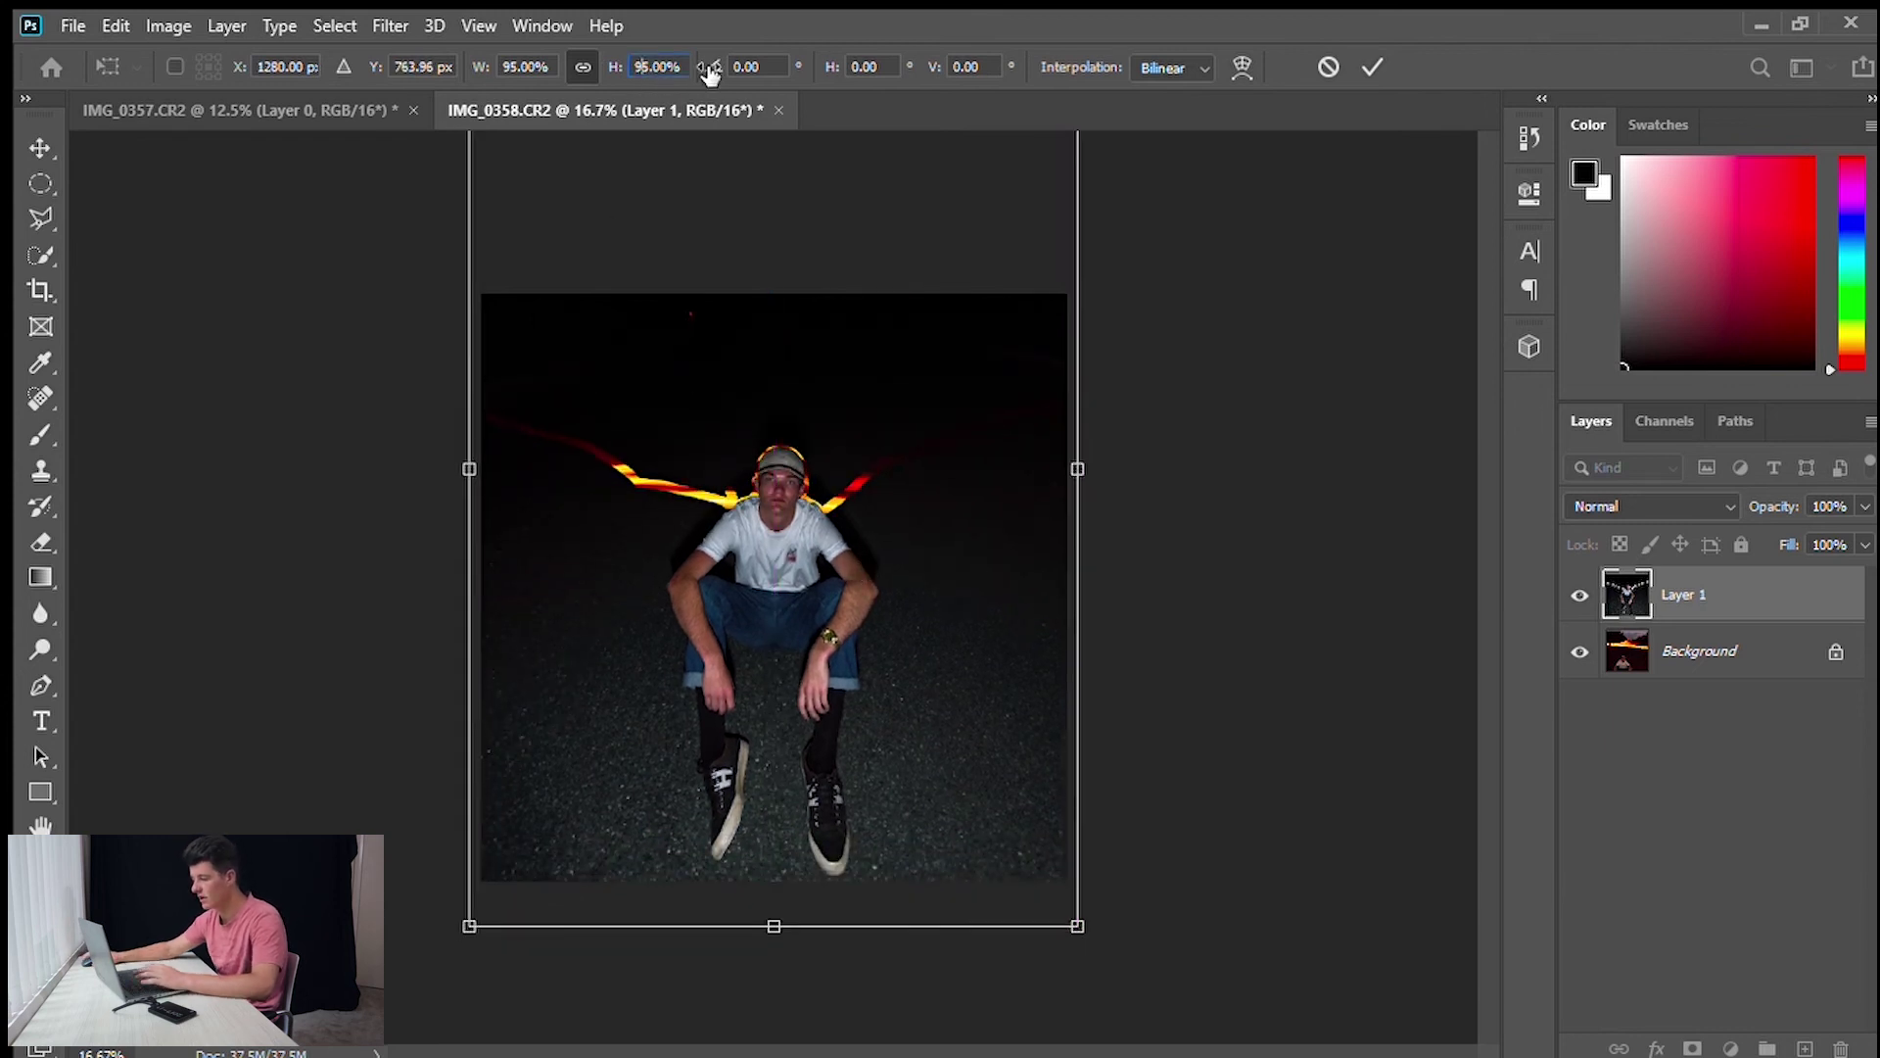
key(Down)
key(Down)
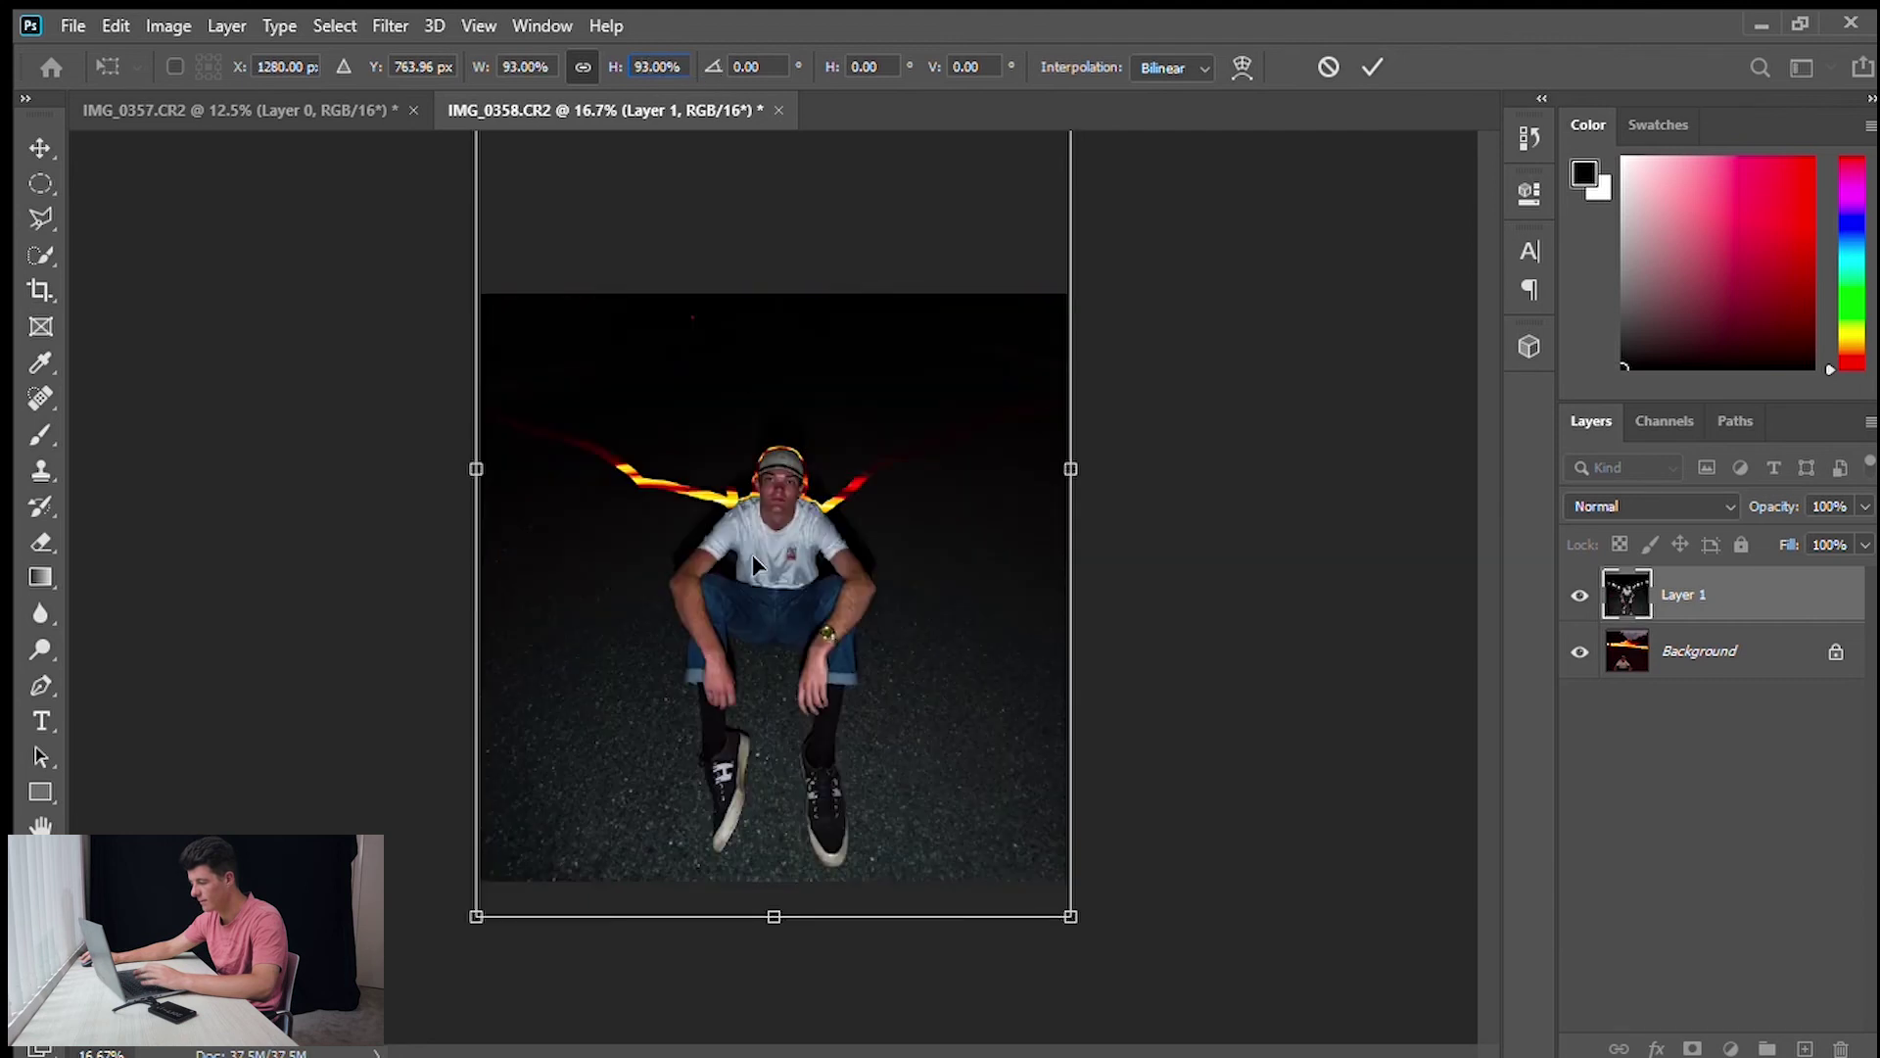
Fine-tune the portrait's position so the light trails meet the man's shoulders, apply the transform and deselect the layer.
mouse_move(823, 674)
mouse_down()
mouse_move(822, 657)
mouse_move(810, 683)
mouse_up()
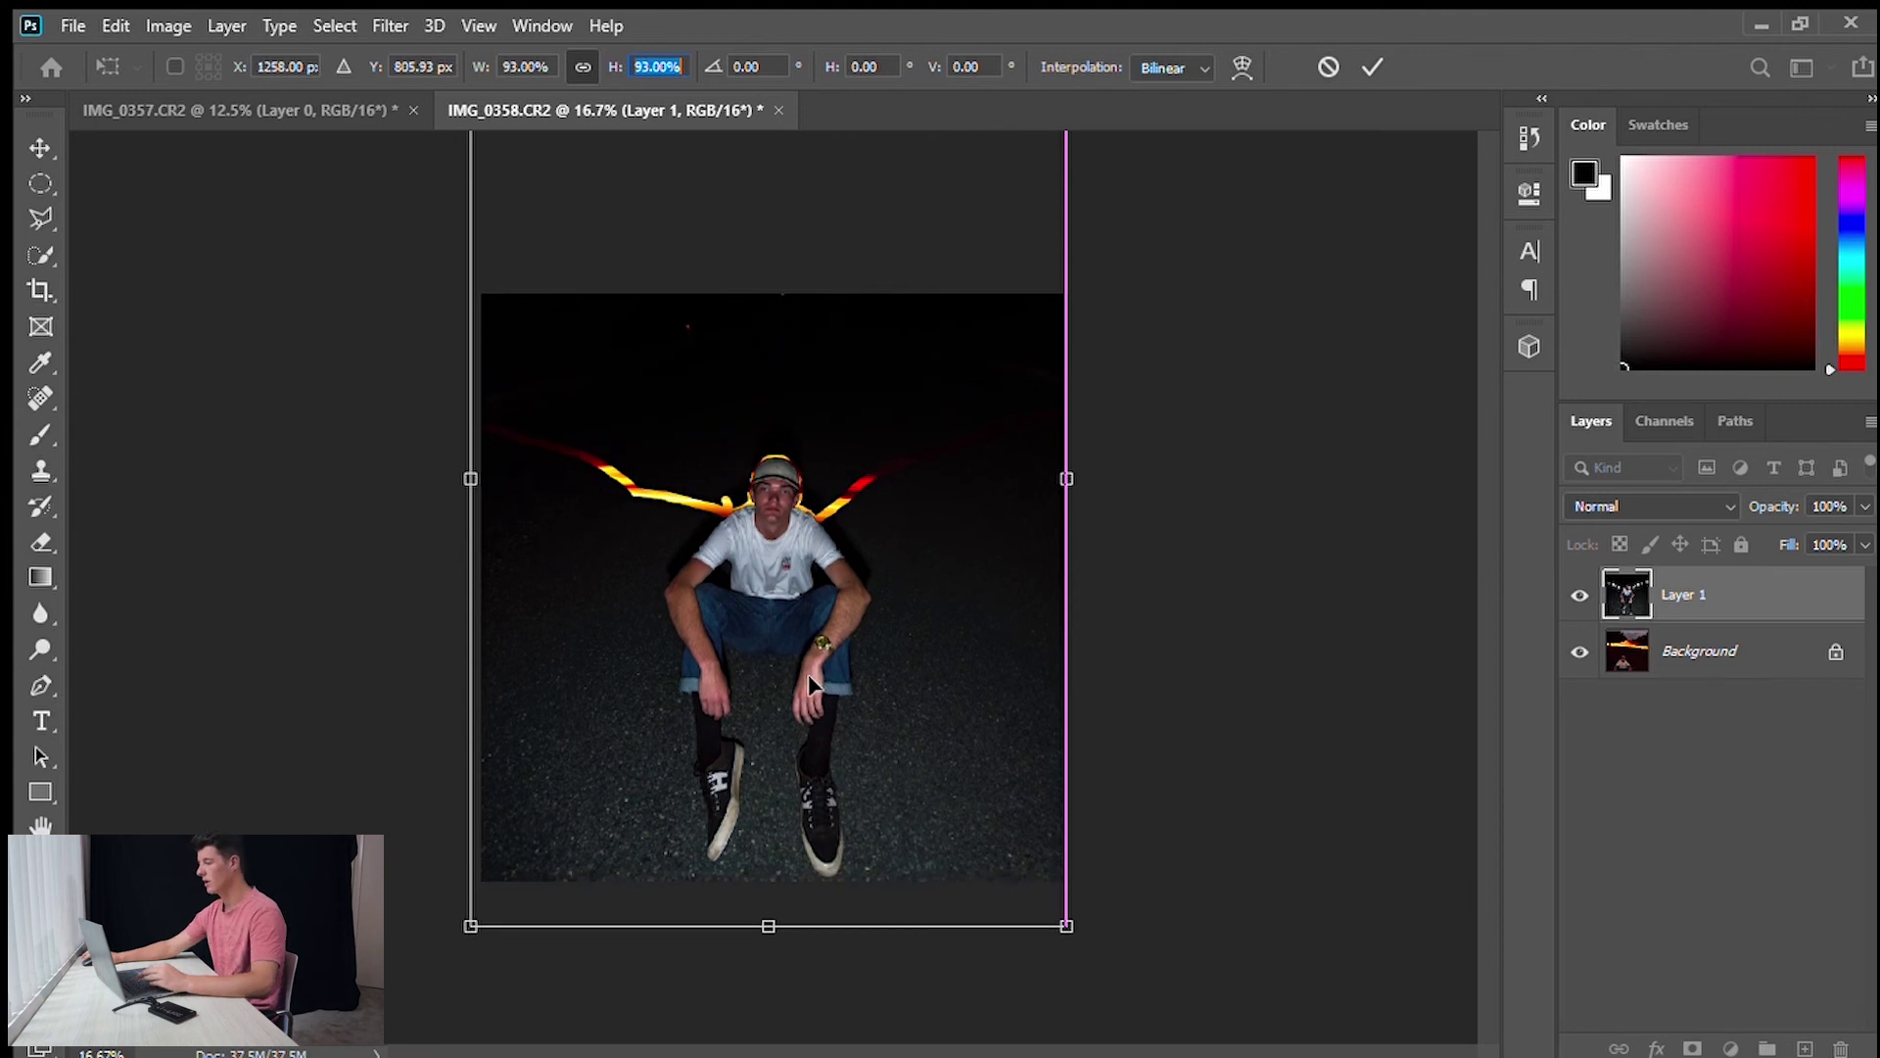
drag(810, 677, 813, 680)
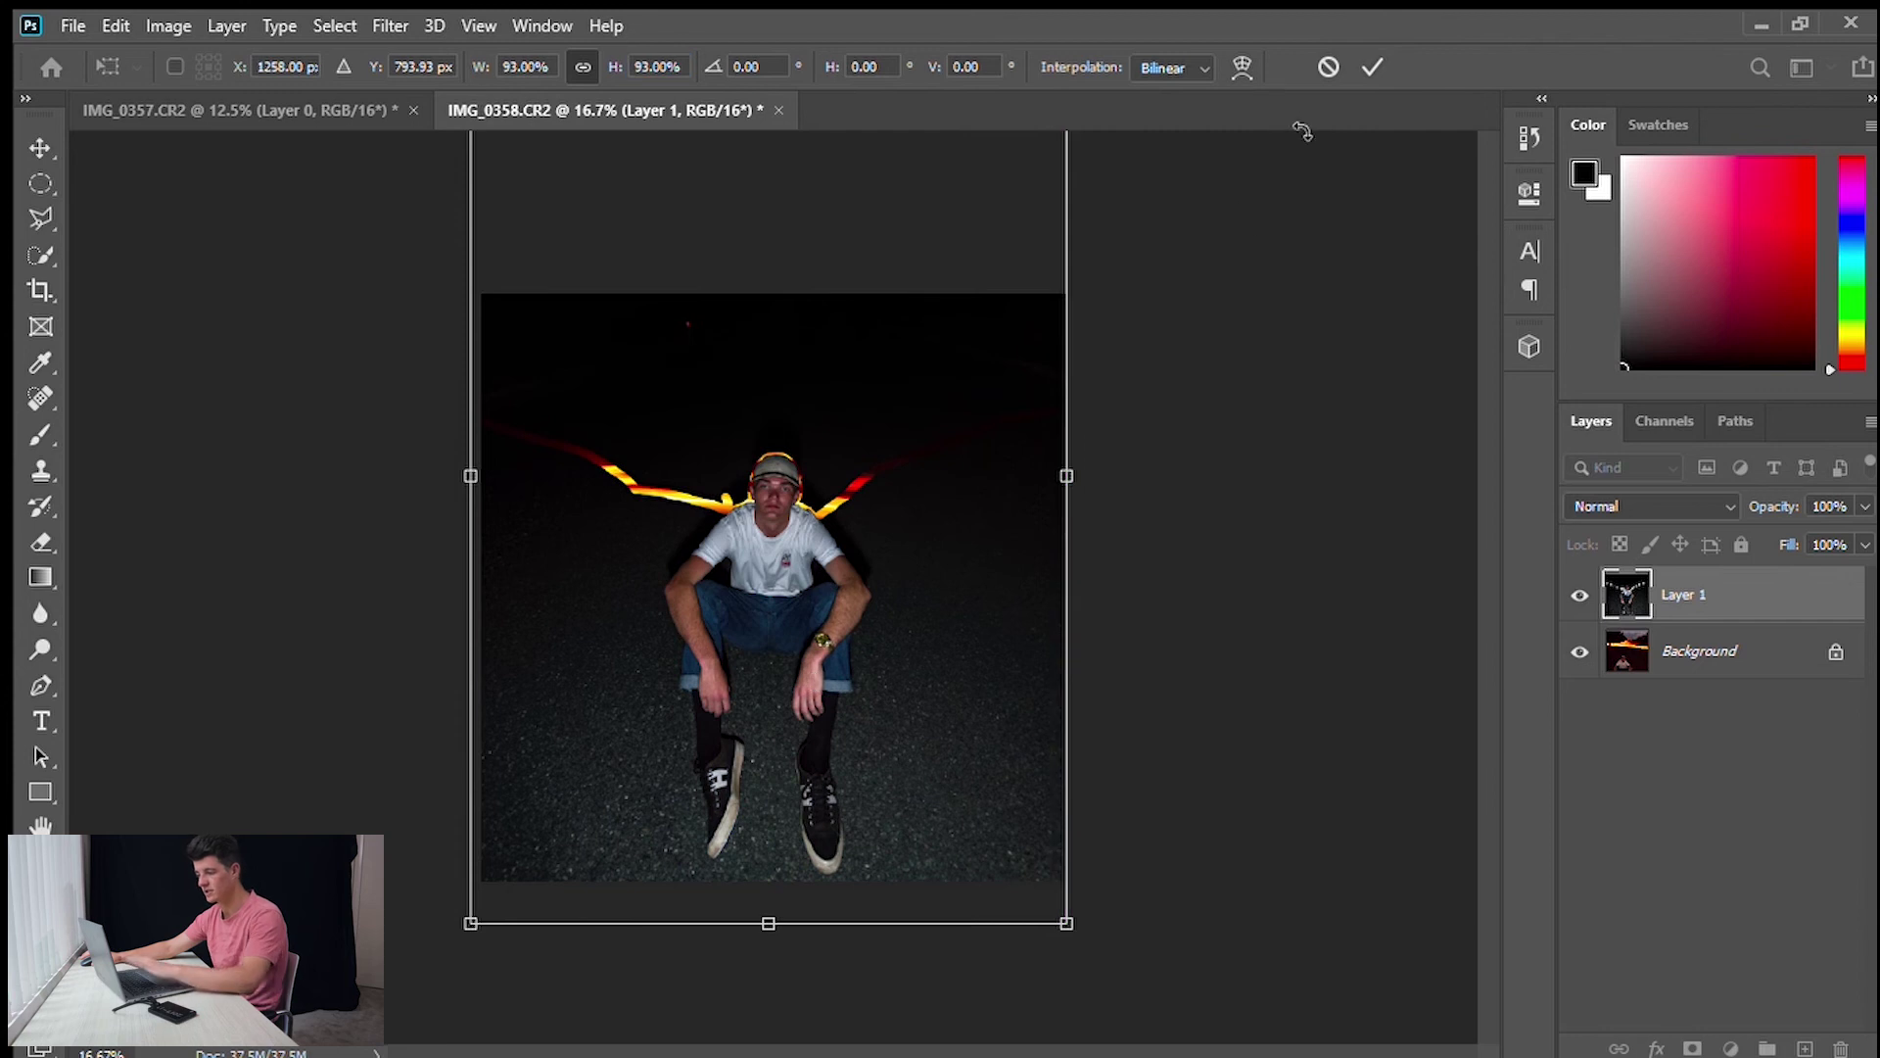
click(1370, 68)
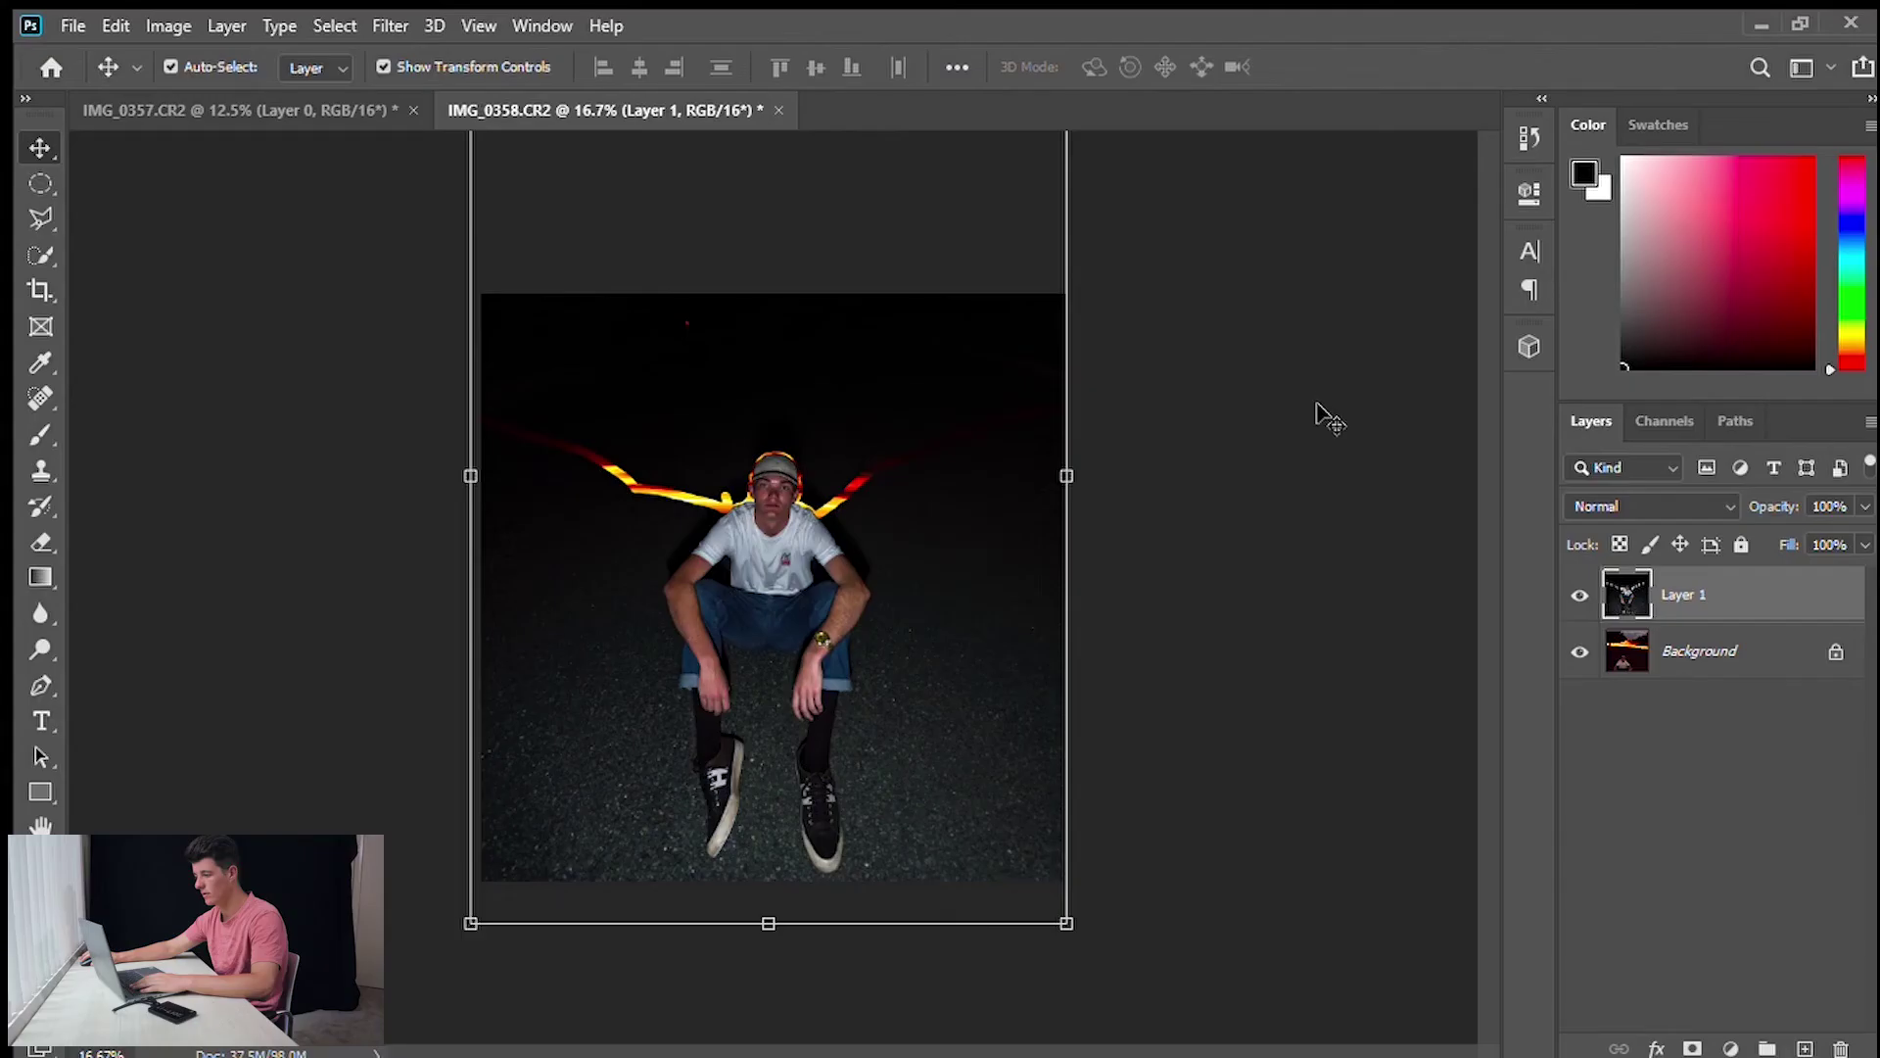
click(1317, 405)
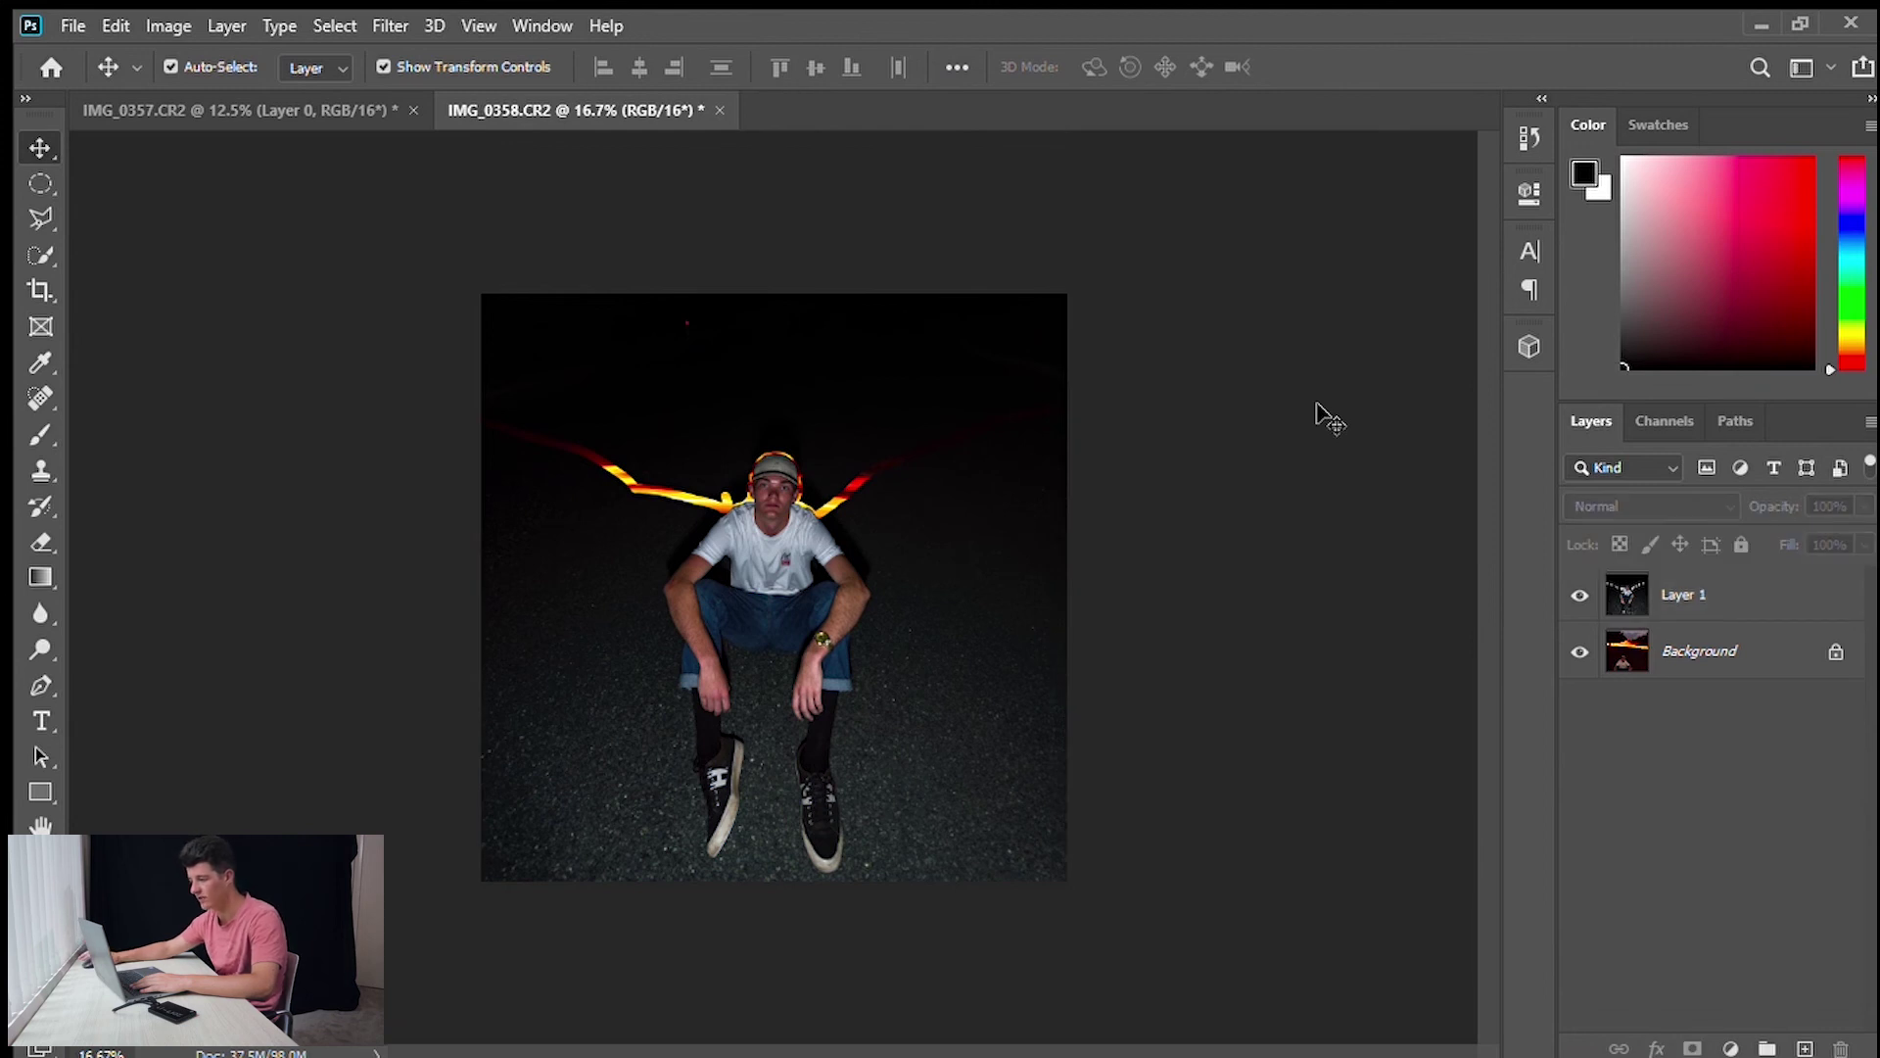
key(ctrl+plus)
mouse_move(911, 624)
mouse_down()
mouse_move(921, 643)
mouse_move(925, 628)
mouse_up()
click(1384, 524)
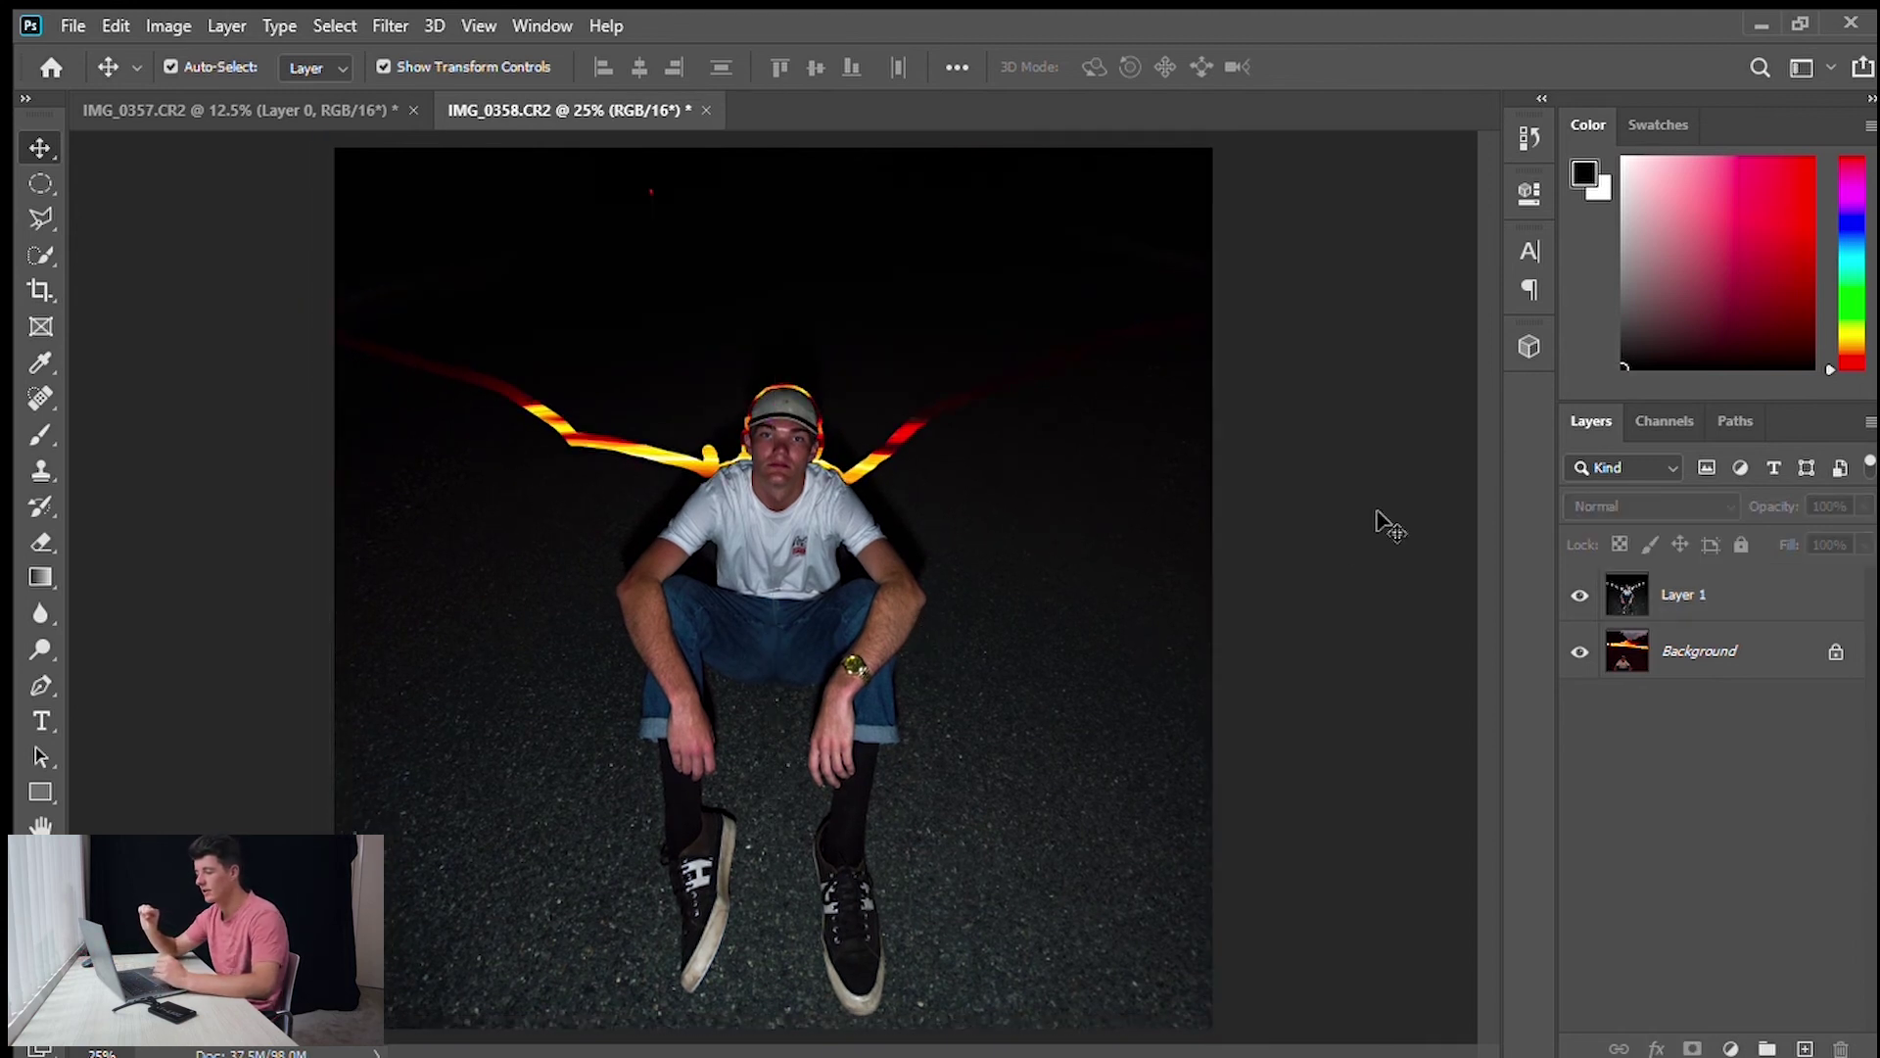